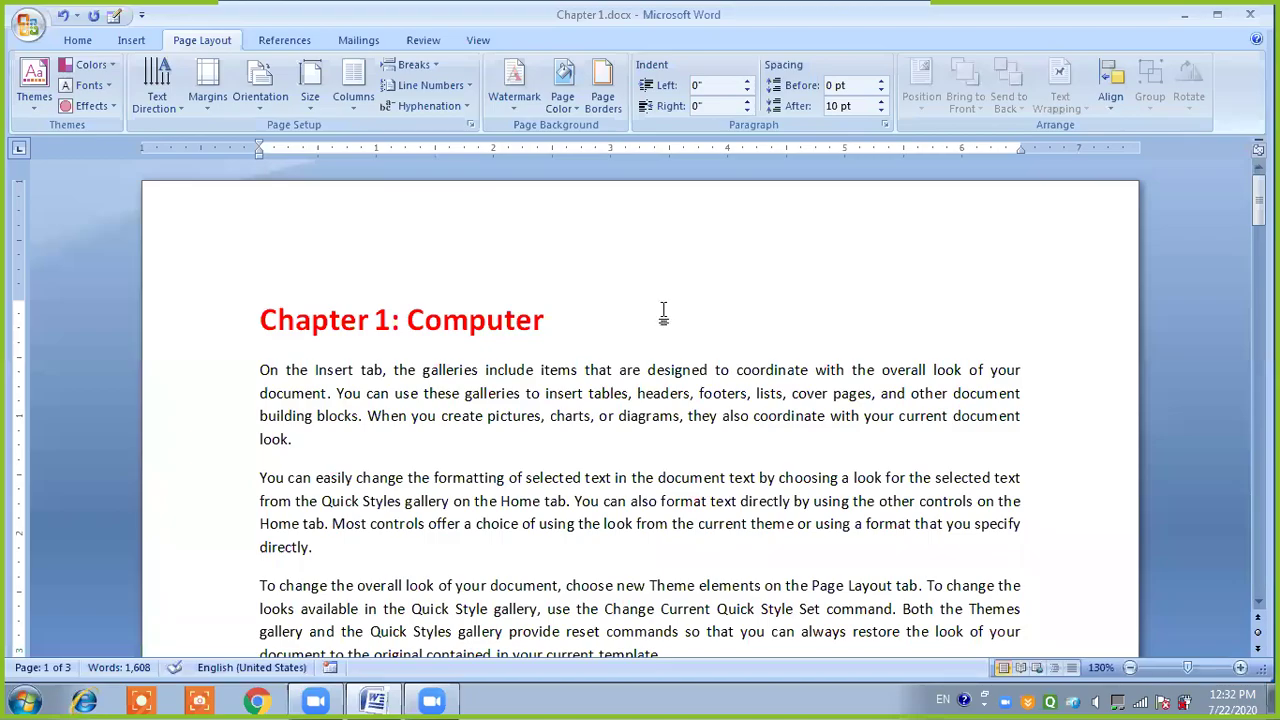
Step: Look at the Breaks list after the Chapter 1 heading without inserting a break
{"action": "left_click", "coordinate": [663, 312]}
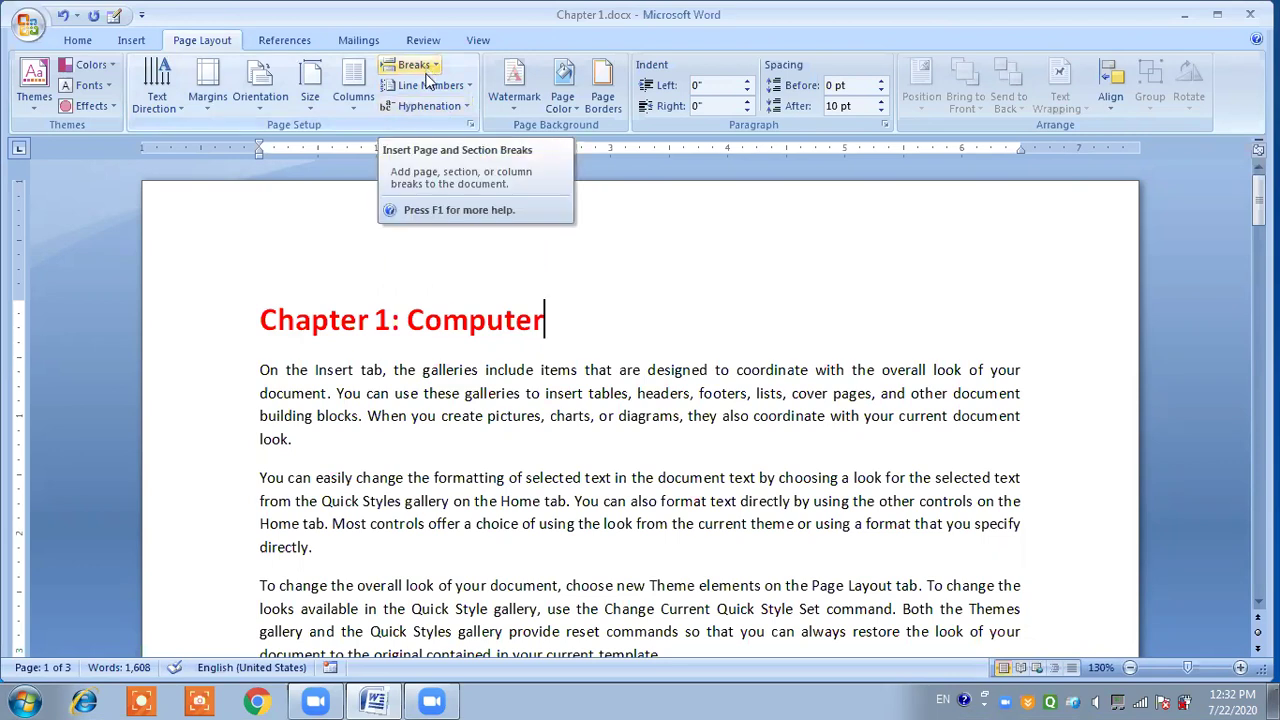
{"action": "left_click", "coordinate": [428, 68]}
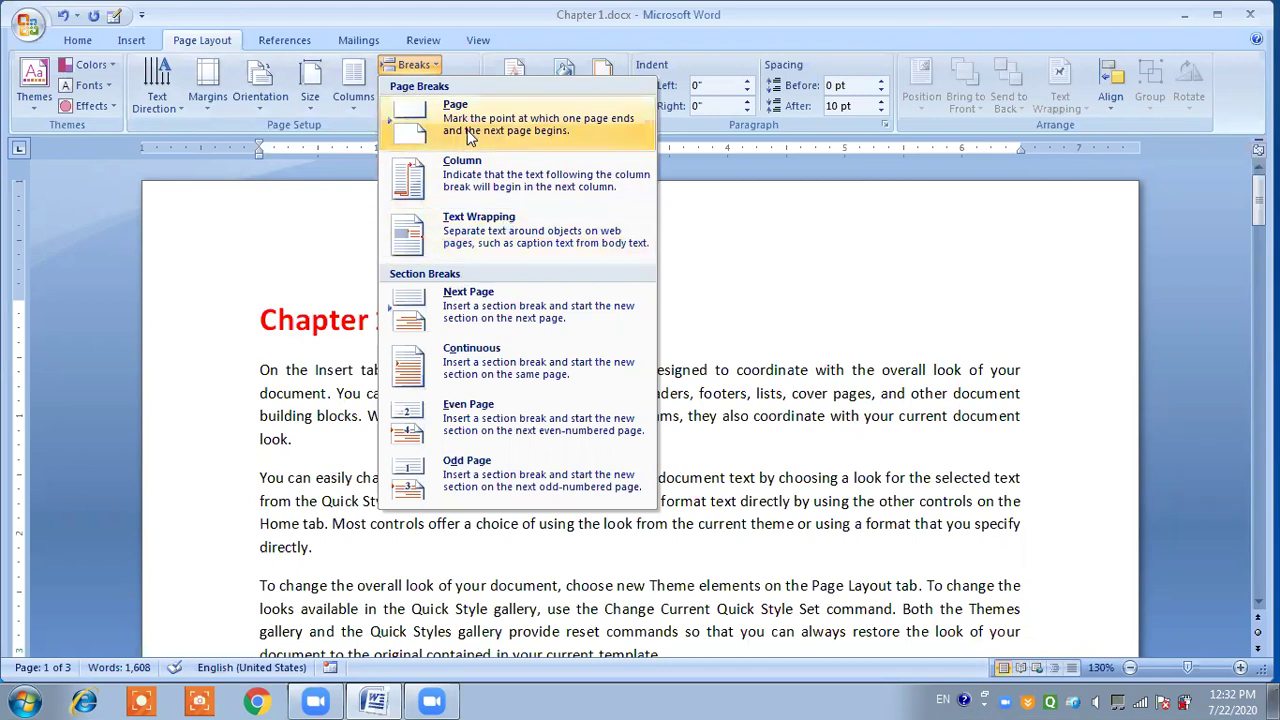
{"action": "left_click", "coordinate": [305, 274]}
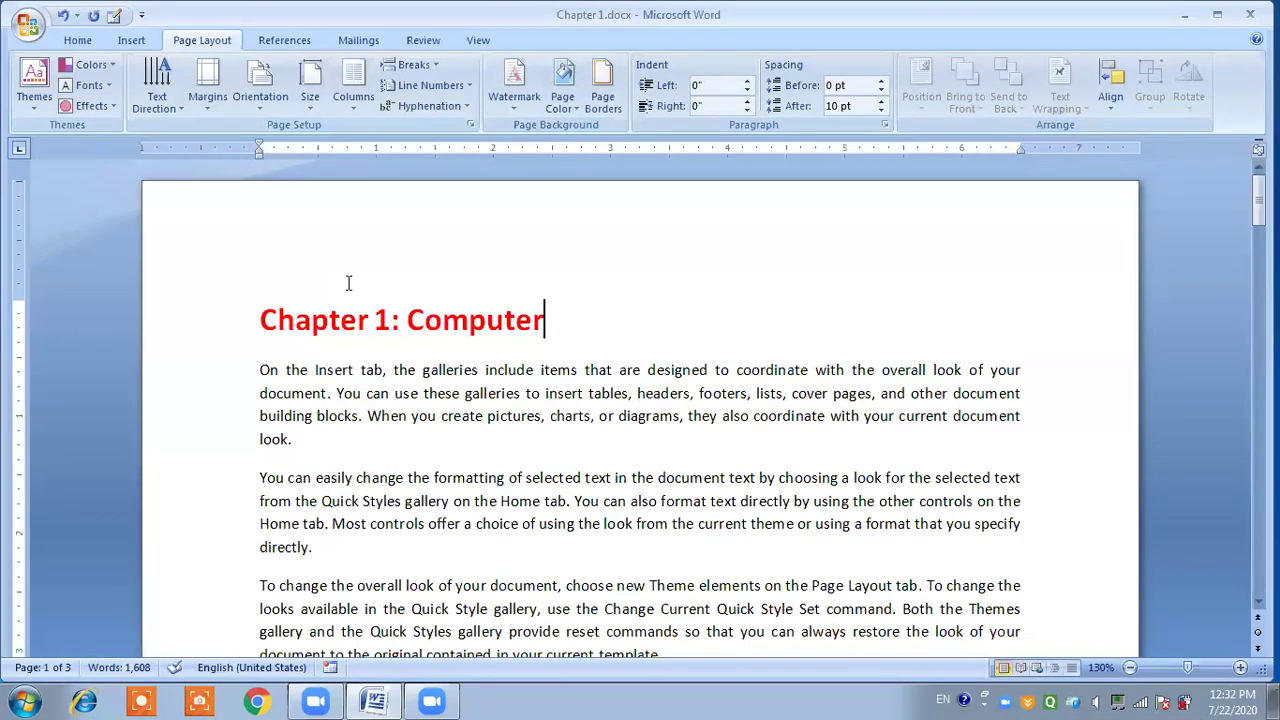
Step: Scroll up and down through the chapters until the Chapter 2: Monitor heading is visible
{"action": "scroll", "coordinate": [350, 287], "scroll_direction": "down", "scroll_amount": 3}
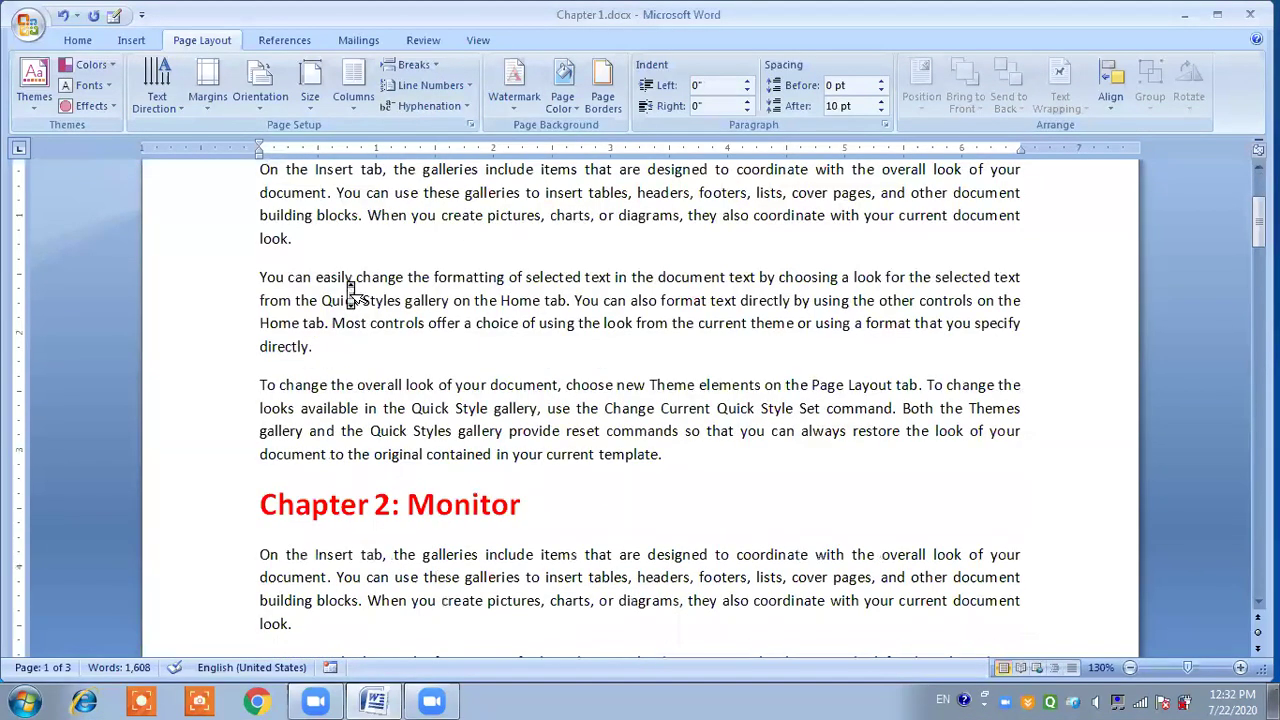
{"action": "scroll", "coordinate": [350, 290], "scroll_direction": "up", "scroll_amount": 4}
{"action": "scroll", "coordinate": [350, 285], "scroll_direction": "up", "scroll_amount": 2}
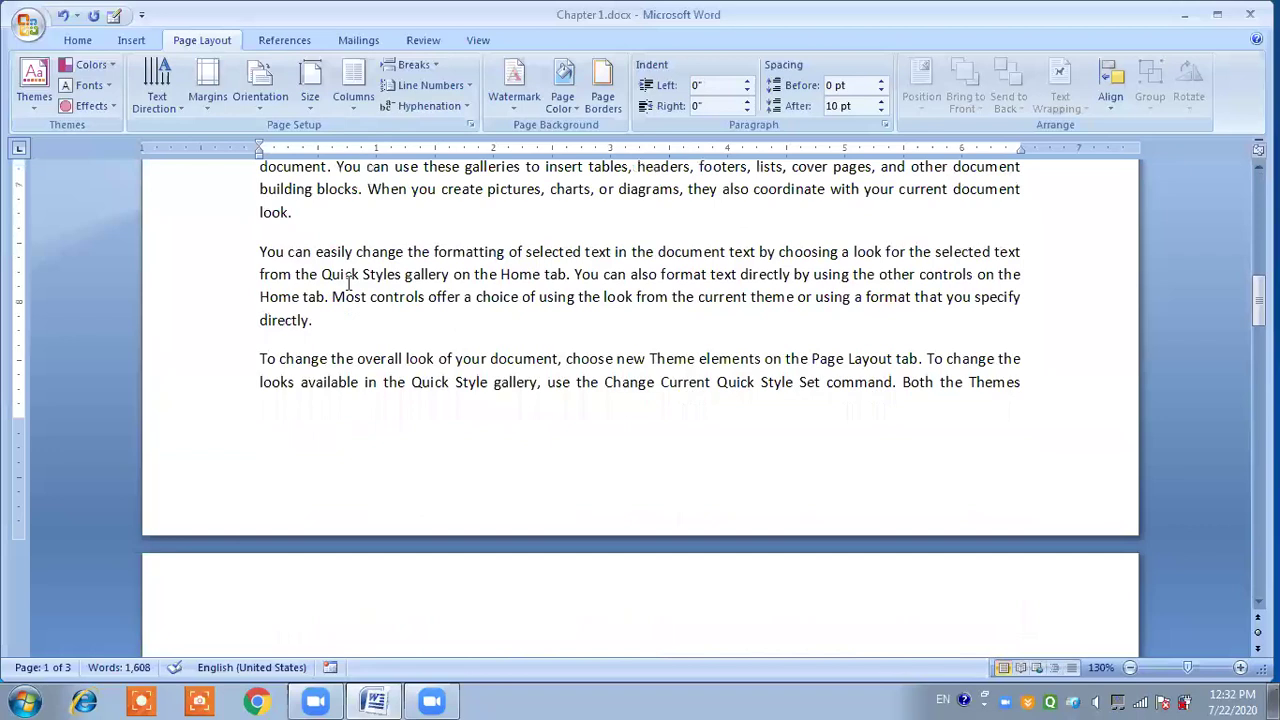
{"action": "scroll", "coordinate": [348, 283], "scroll_direction": "up", "scroll_amount": 4}
{"action": "scroll", "coordinate": [348, 283], "scroll_direction": "down", "scroll_amount": 4}
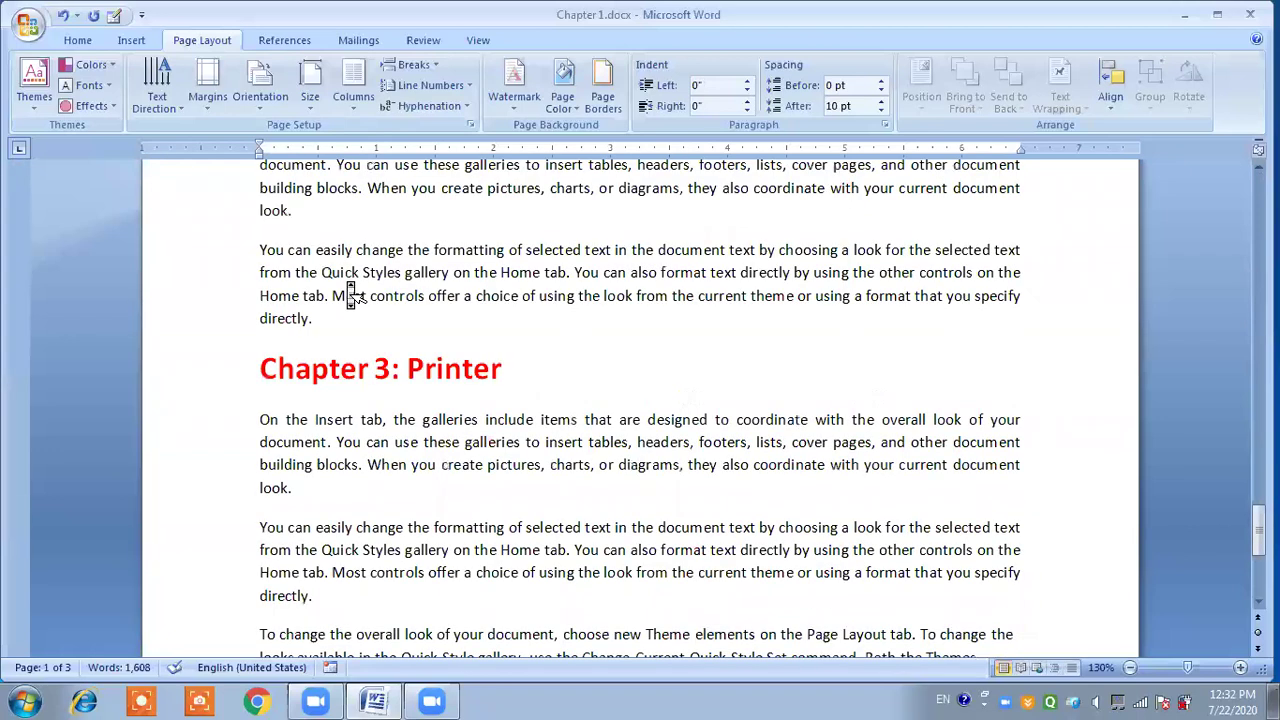
{"action": "scroll", "coordinate": [349, 295], "scroll_direction": "down", "scroll_amount": 5}
{"action": "scroll", "coordinate": [348, 284], "scroll_direction": "up", "scroll_amount": 1}
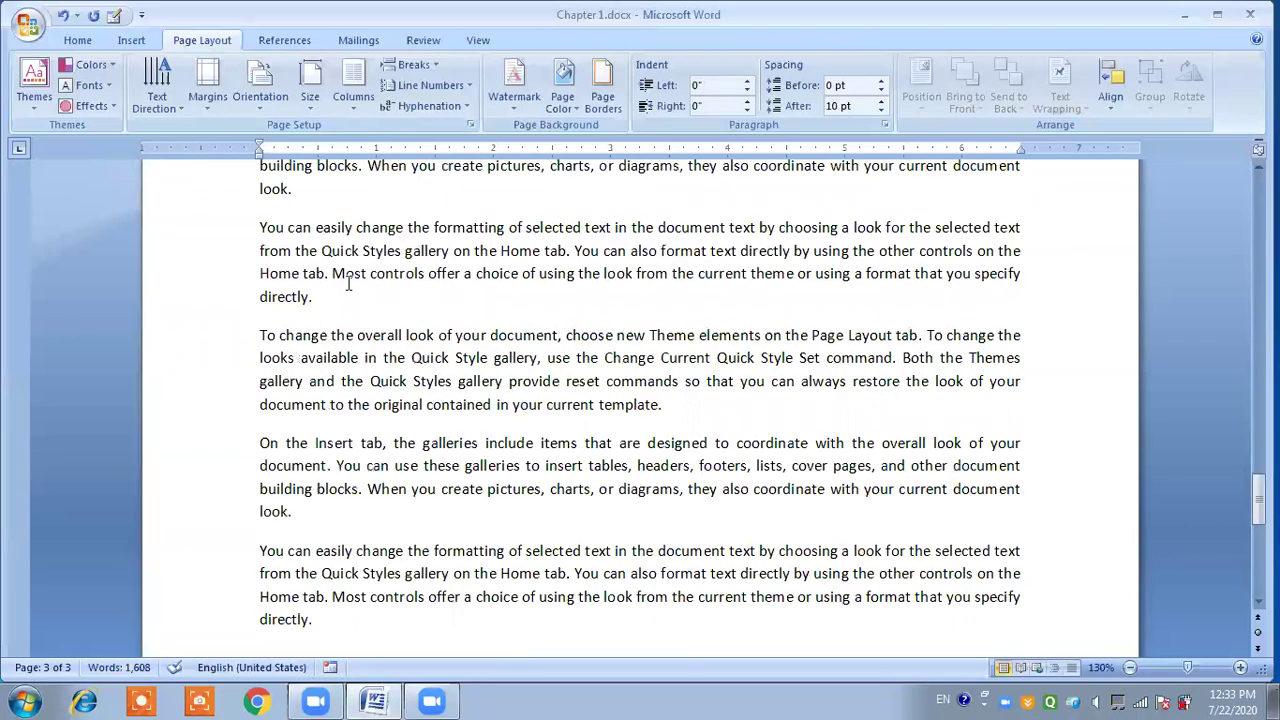
{"action": "scroll", "coordinate": [348, 283], "scroll_direction": "down", "scroll_amount": 1}
{"action": "scroll", "coordinate": [350, 290], "scroll_direction": "up", "scroll_amount": 20}
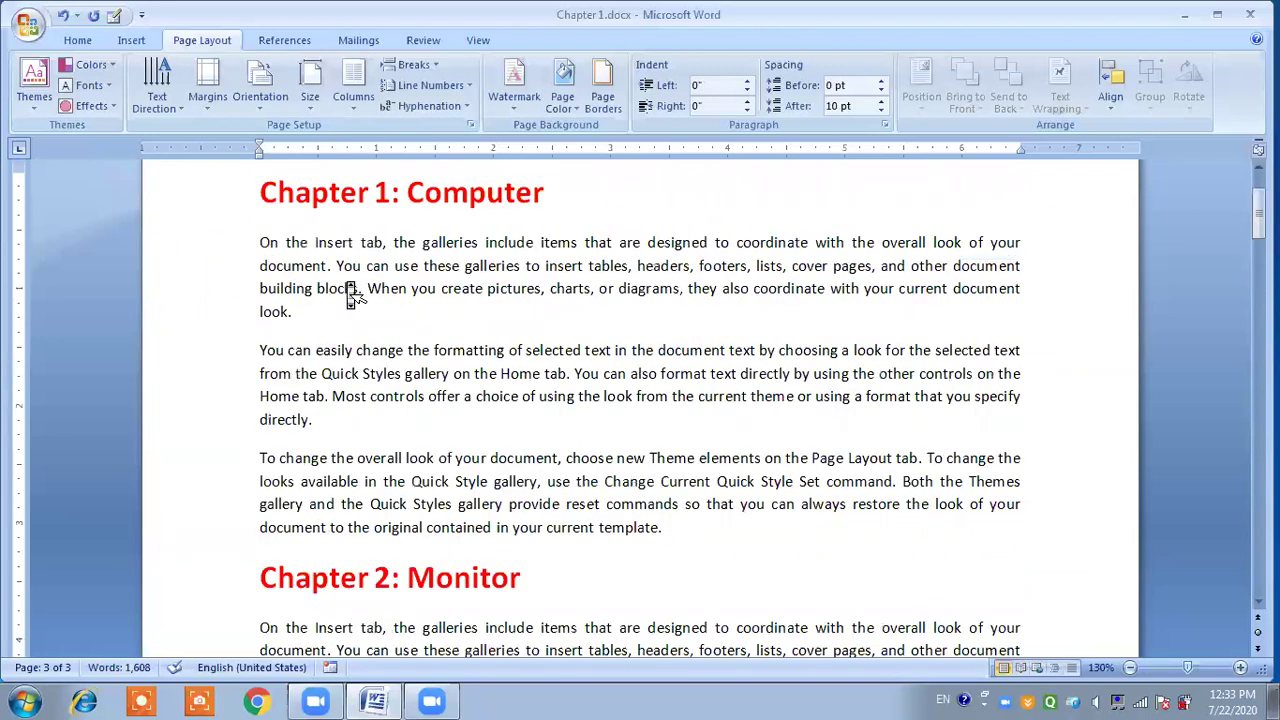
{"action": "scroll", "coordinate": [348, 284], "scroll_direction": "down", "scroll_amount": 3}
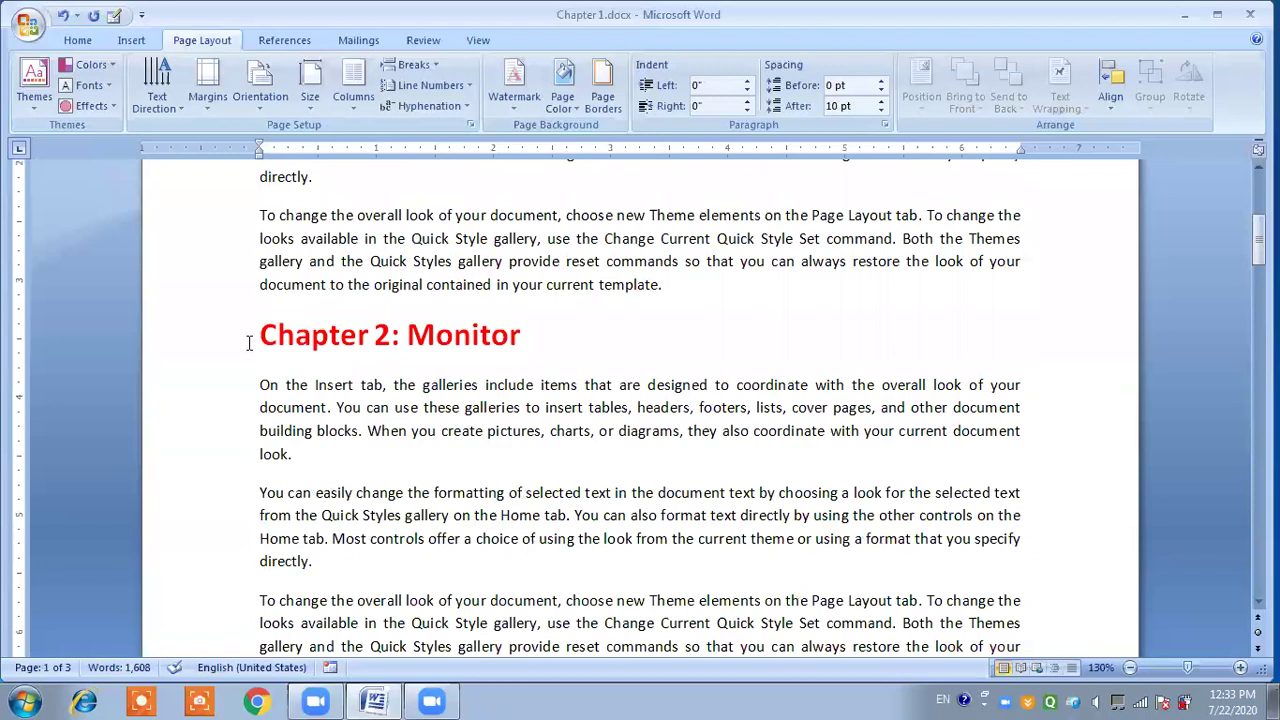
{"action": "left_click", "coordinate": [256, 339]}
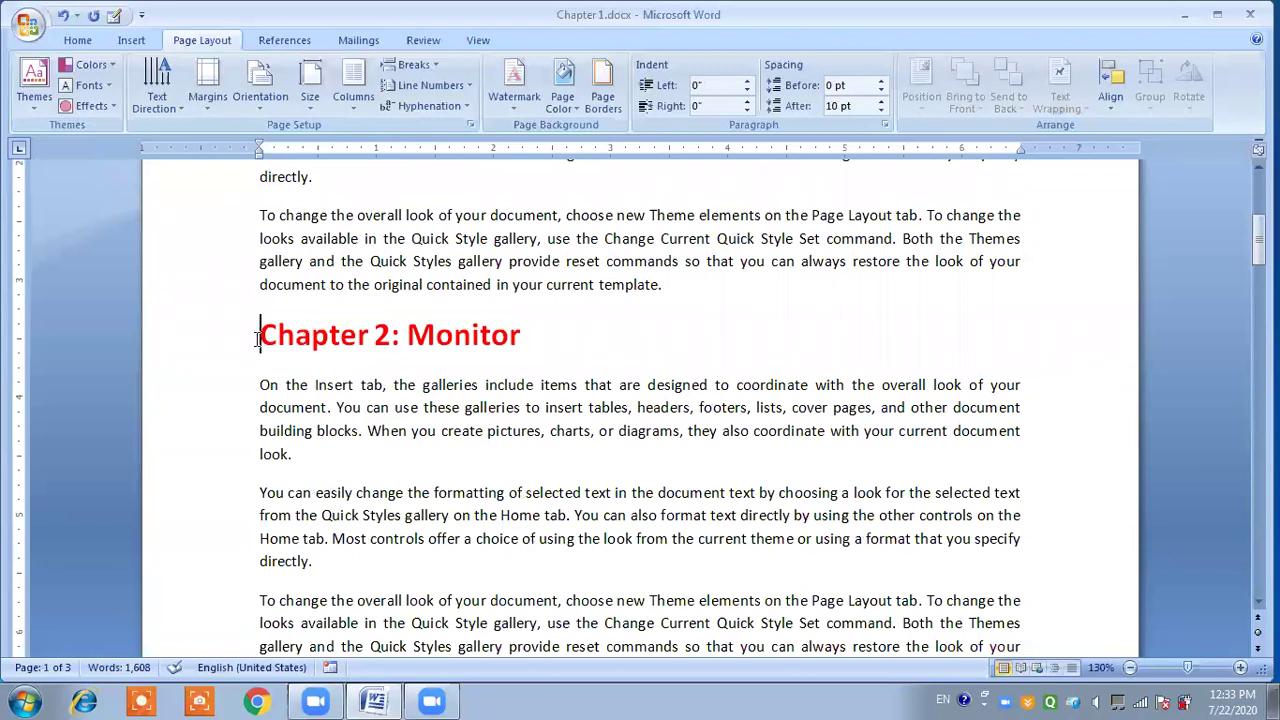
{"action": "left_click", "coordinate": [410, 66]}
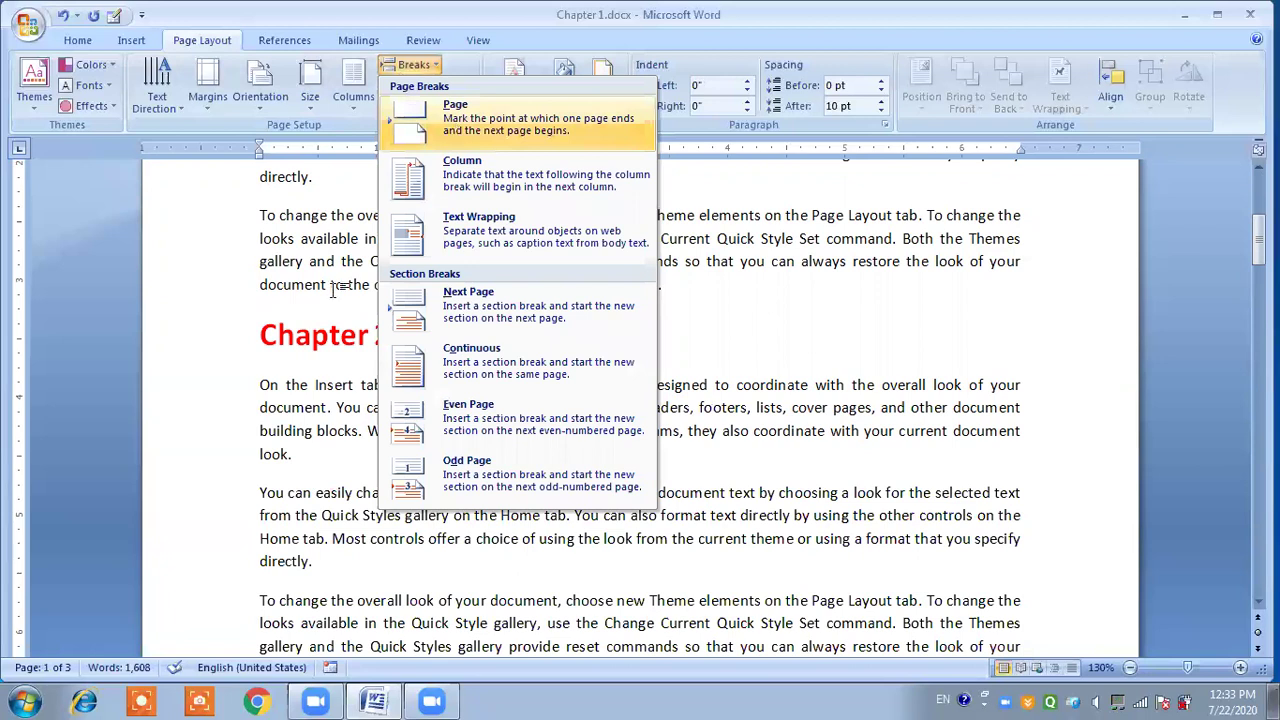
{"action": "key", "text": "Return"}
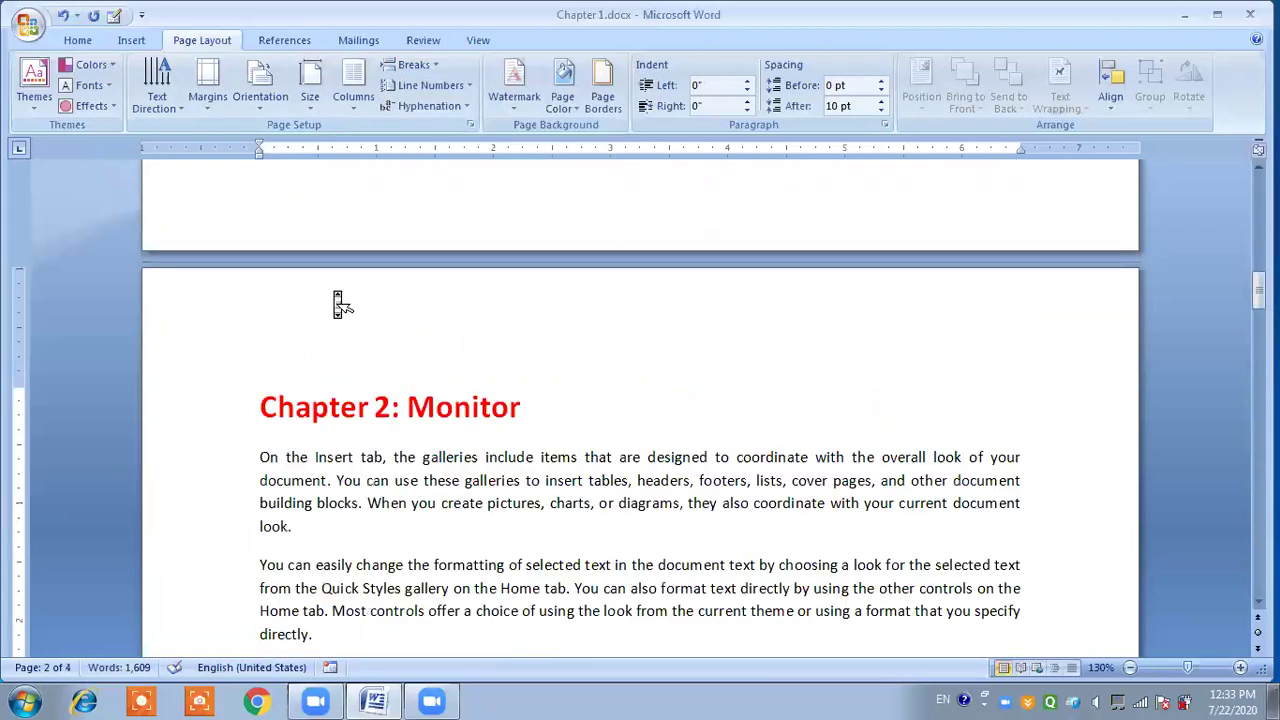
{"action": "scroll", "coordinate": [338, 305], "scroll_direction": "up", "scroll_amount": 15}
{"action": "scroll", "coordinate": [338, 305], "scroll_direction": "up", "scroll_amount": 5}
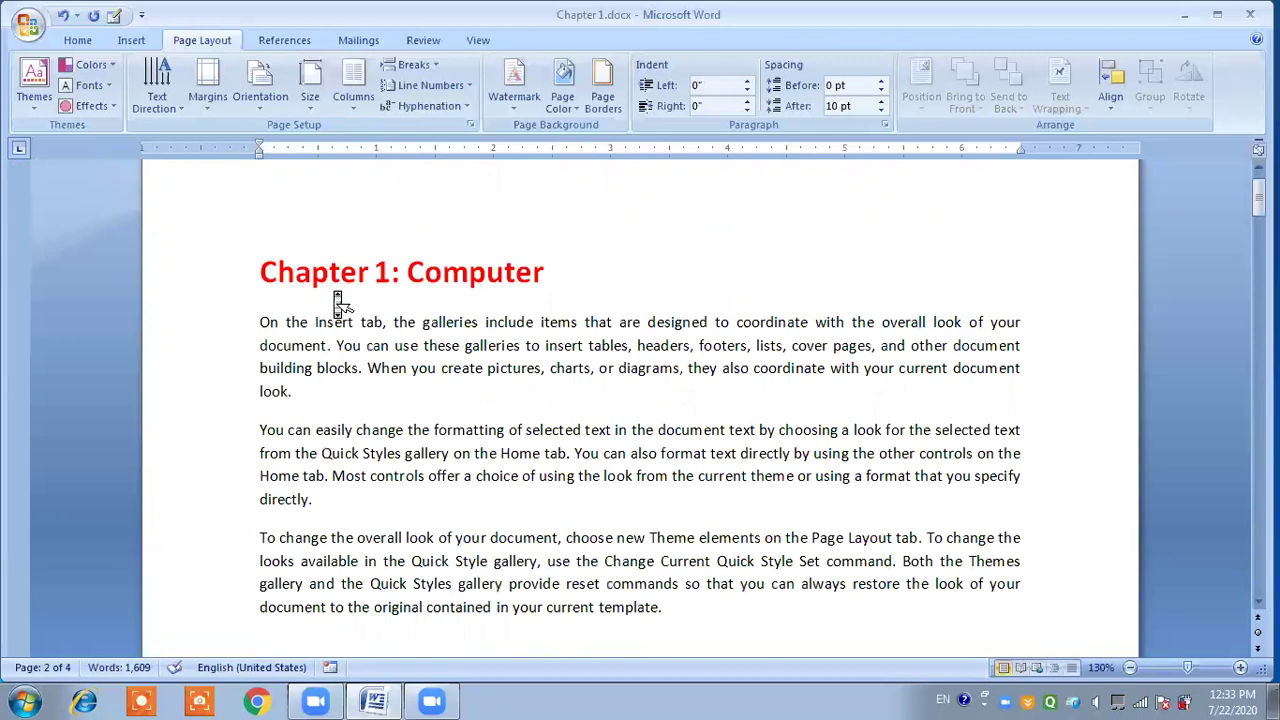
{"action": "scroll", "coordinate": [336, 295], "scroll_direction": "down", "scroll_amount": 15}
{"action": "scroll", "coordinate": [335, 290], "scroll_direction": "down", "scroll_amount": 5}
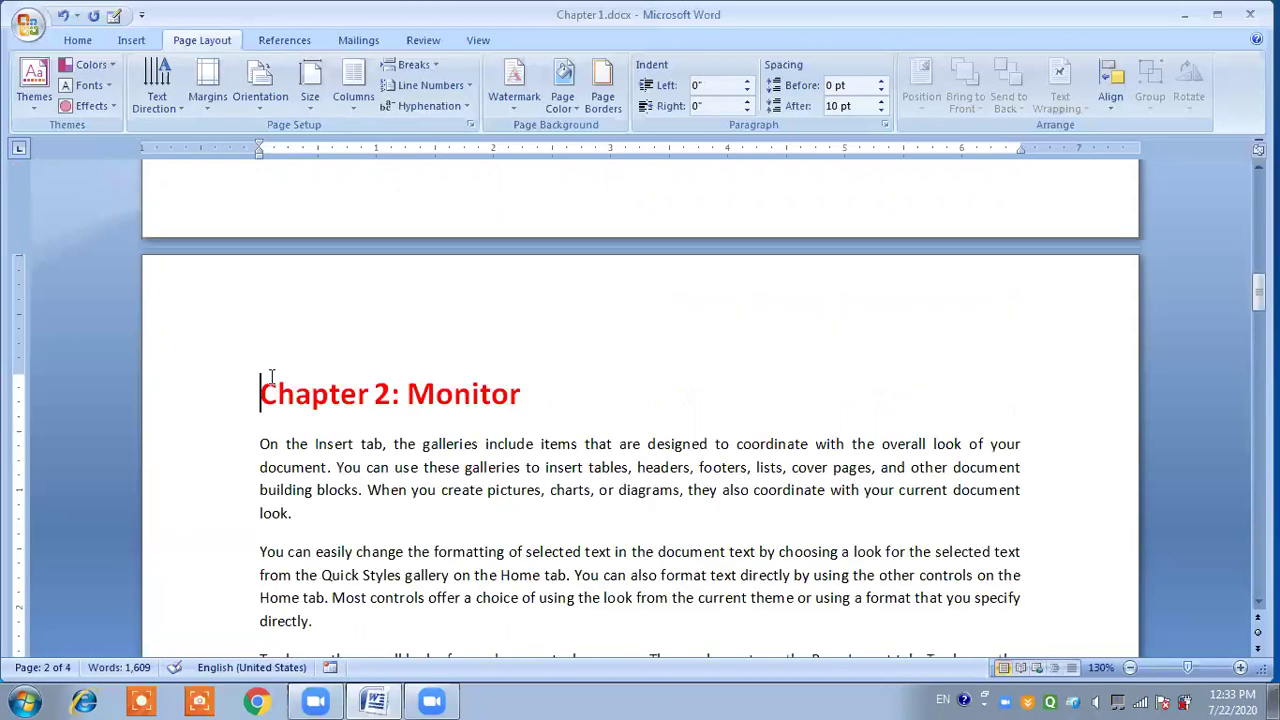
{"action": "key", "text": "BackSpace"}
{"action": "key", "text": "BackSpace"}
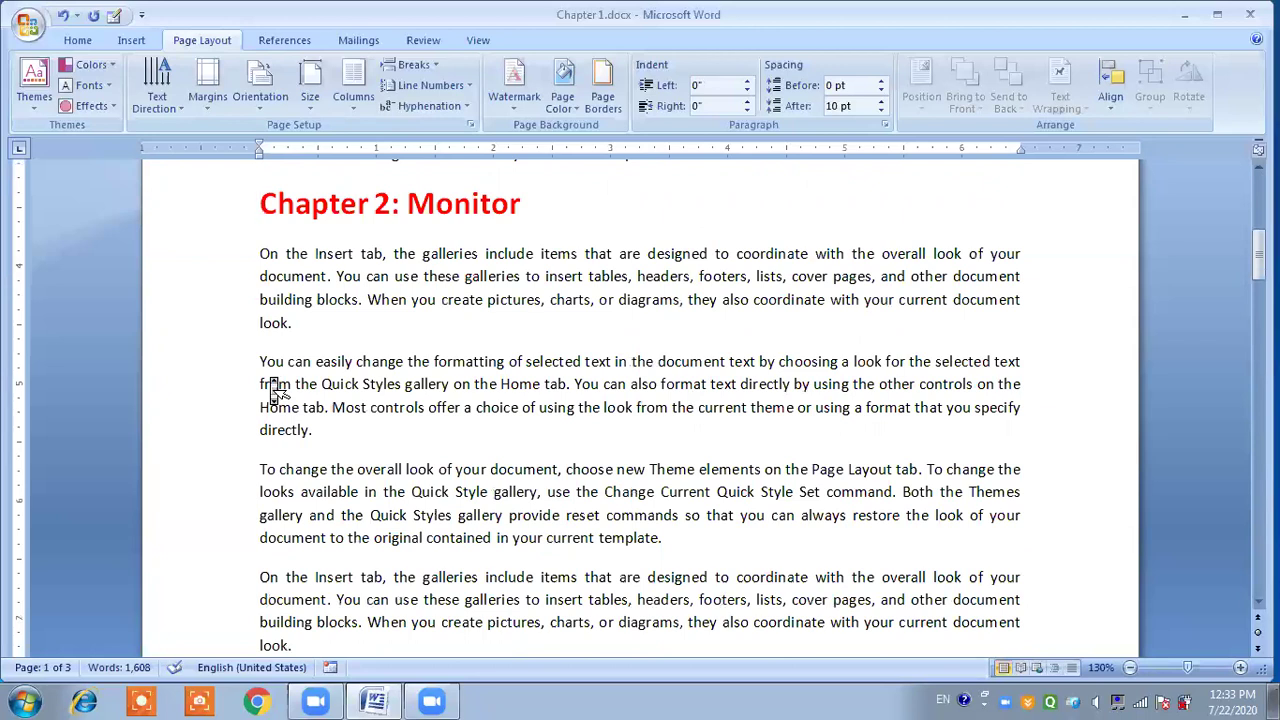
{"action": "scroll", "coordinate": [275, 390], "scroll_direction": "up", "scroll_amount": 8}
{"action": "scroll", "coordinate": [275, 390], "scroll_direction": "down", "scroll_amount": 4}
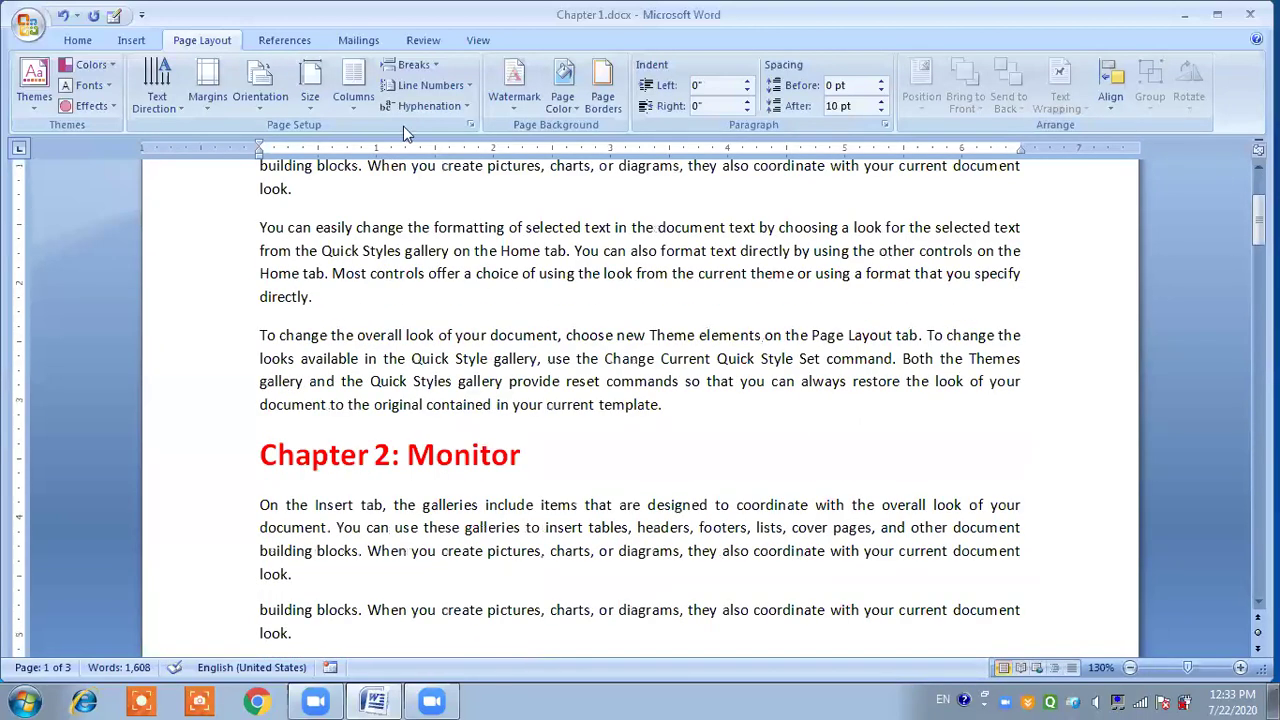
{"action": "left_click", "coordinate": [414, 65]}
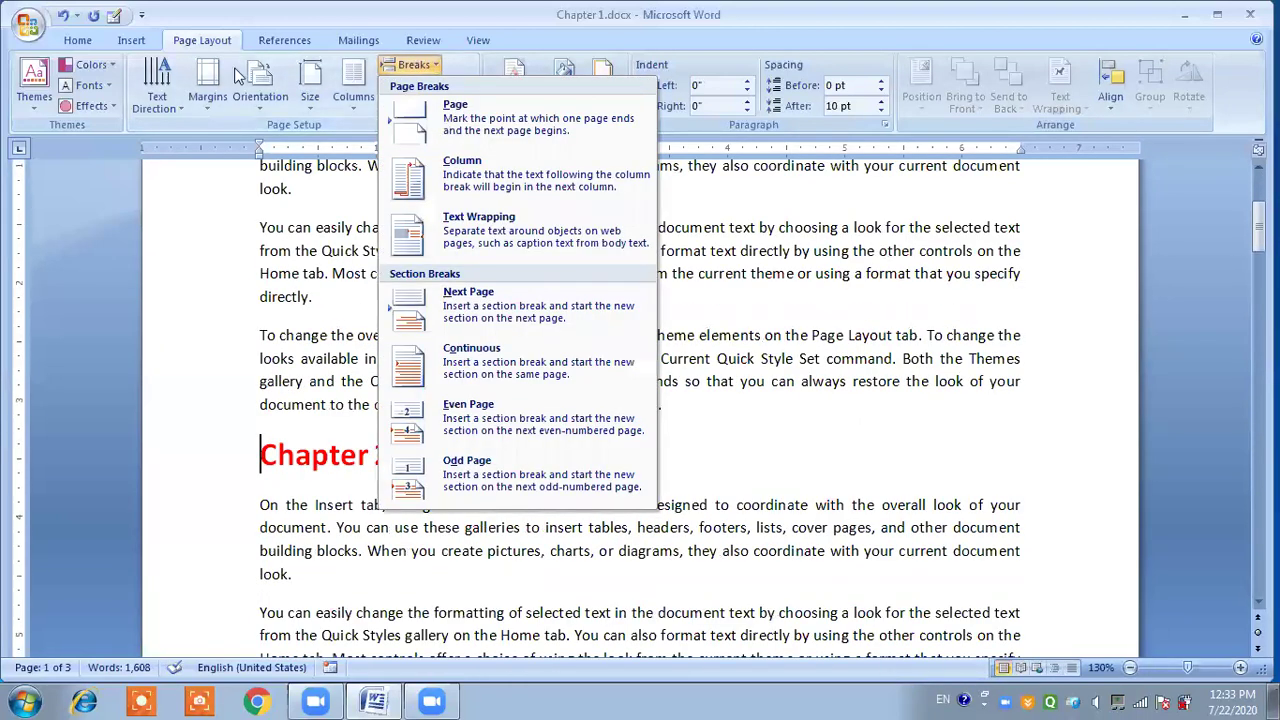
{"action": "left_click", "coordinate": [131, 40]}
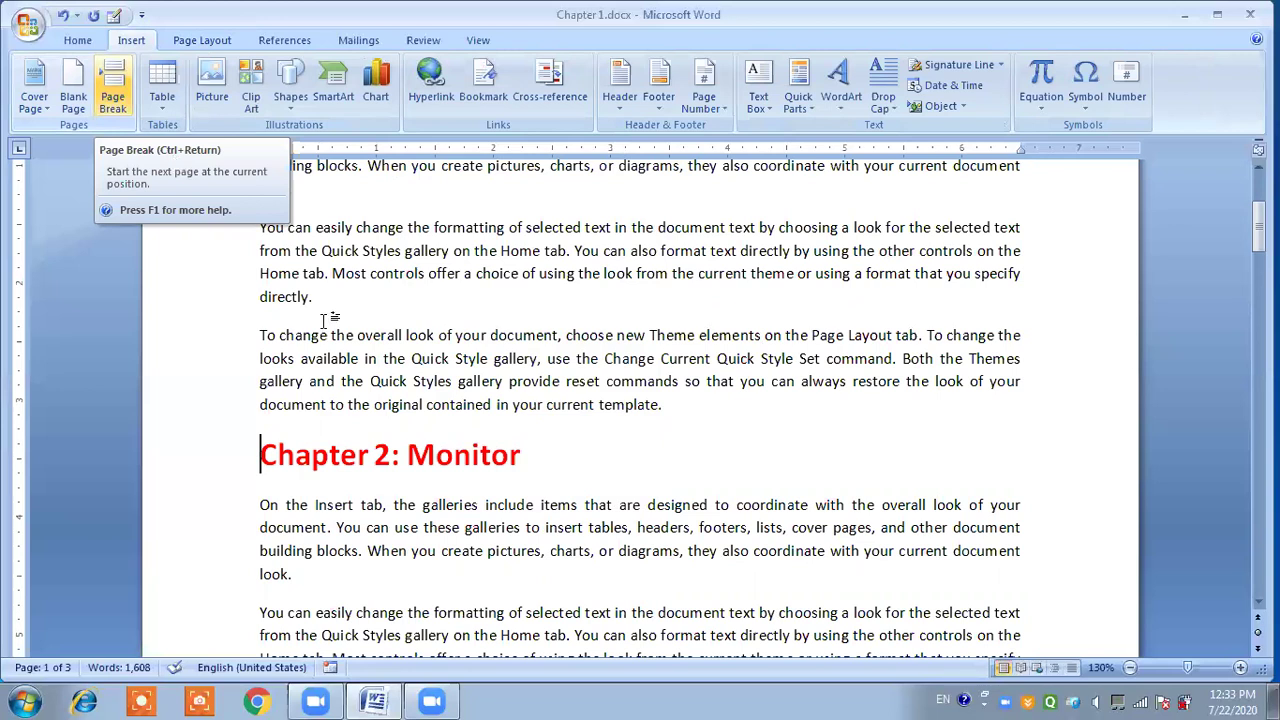
{"action": "key", "text": "ctrl+Return"}
{"action": "scroll", "coordinate": [324, 322], "scroll_direction": "down", "scroll_amount": 3}
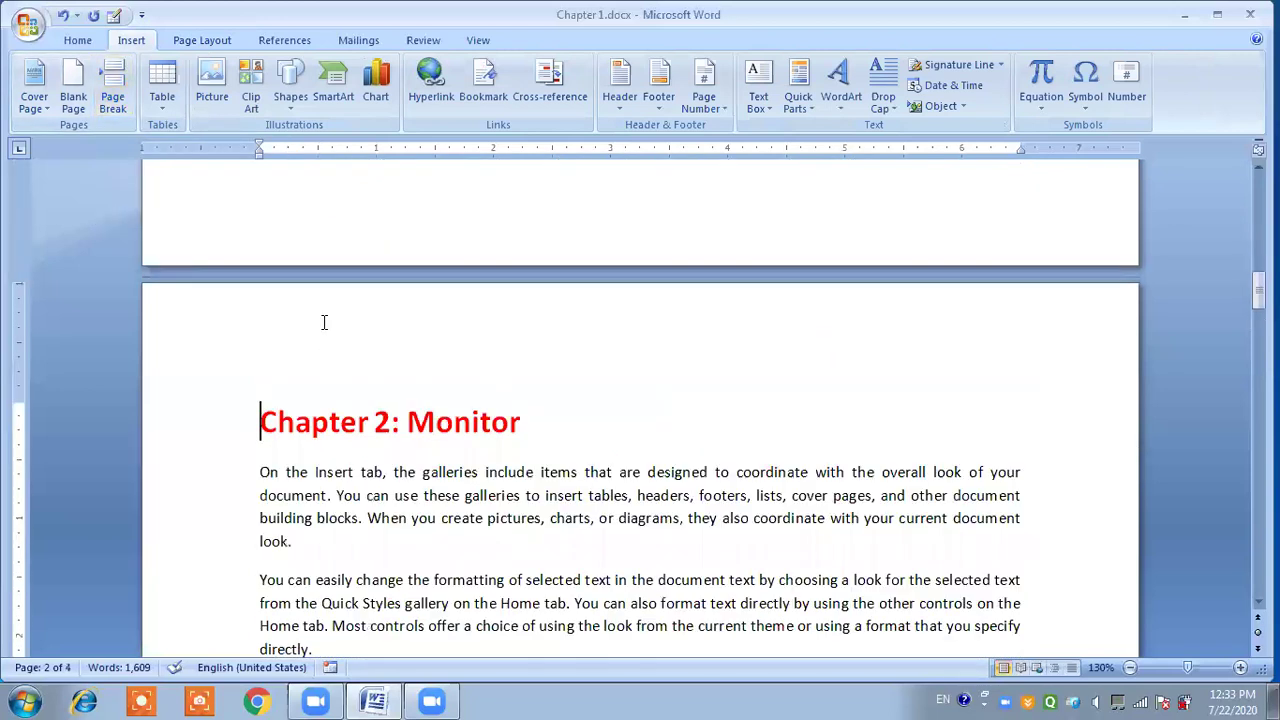
{"action": "key", "text": "BackSpace"}
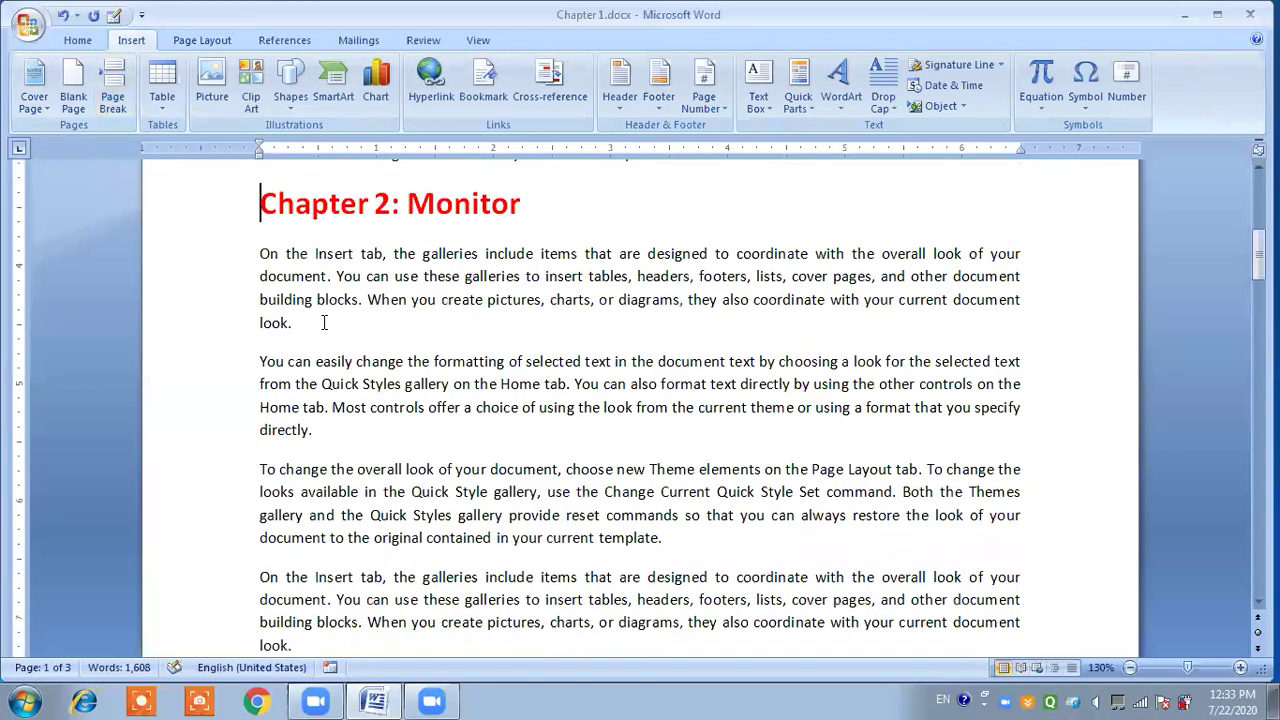
{"action": "scroll", "coordinate": [324, 330], "scroll_direction": "up", "scroll_amount": 8}
{"action": "left_click", "coordinate": [217, 45]}
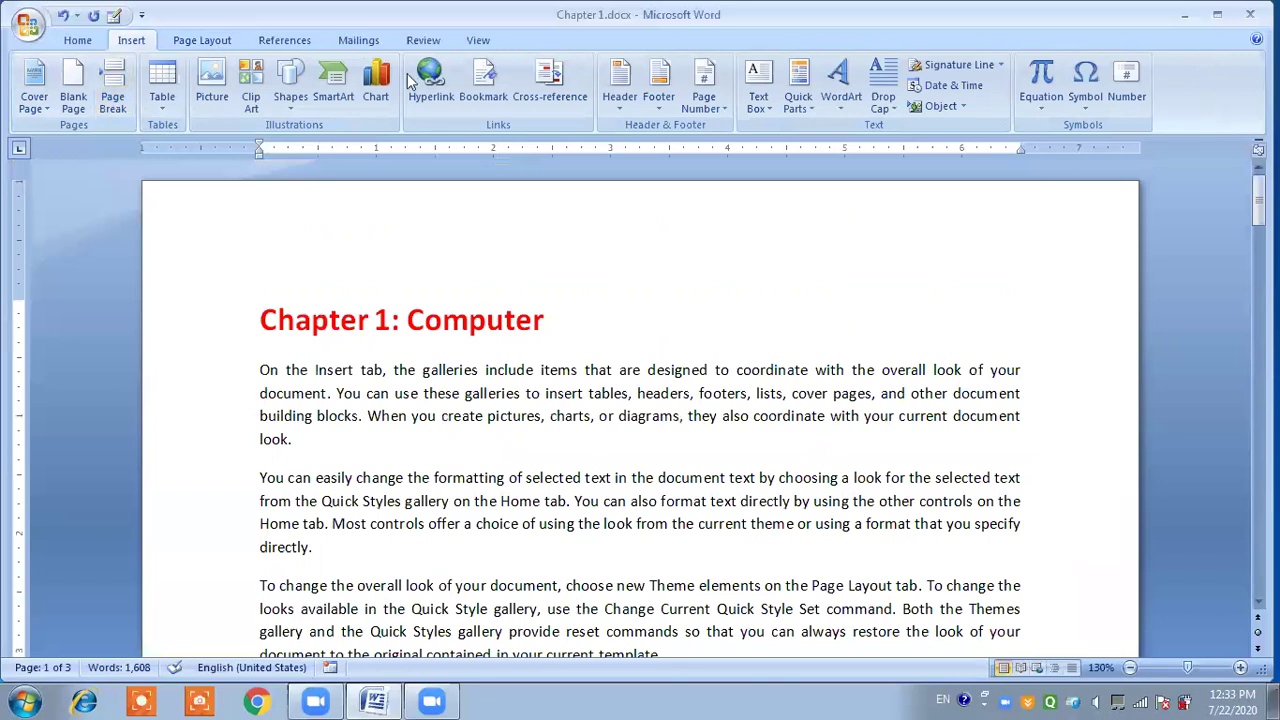
{"action": "left_click", "coordinate": [416, 69]}
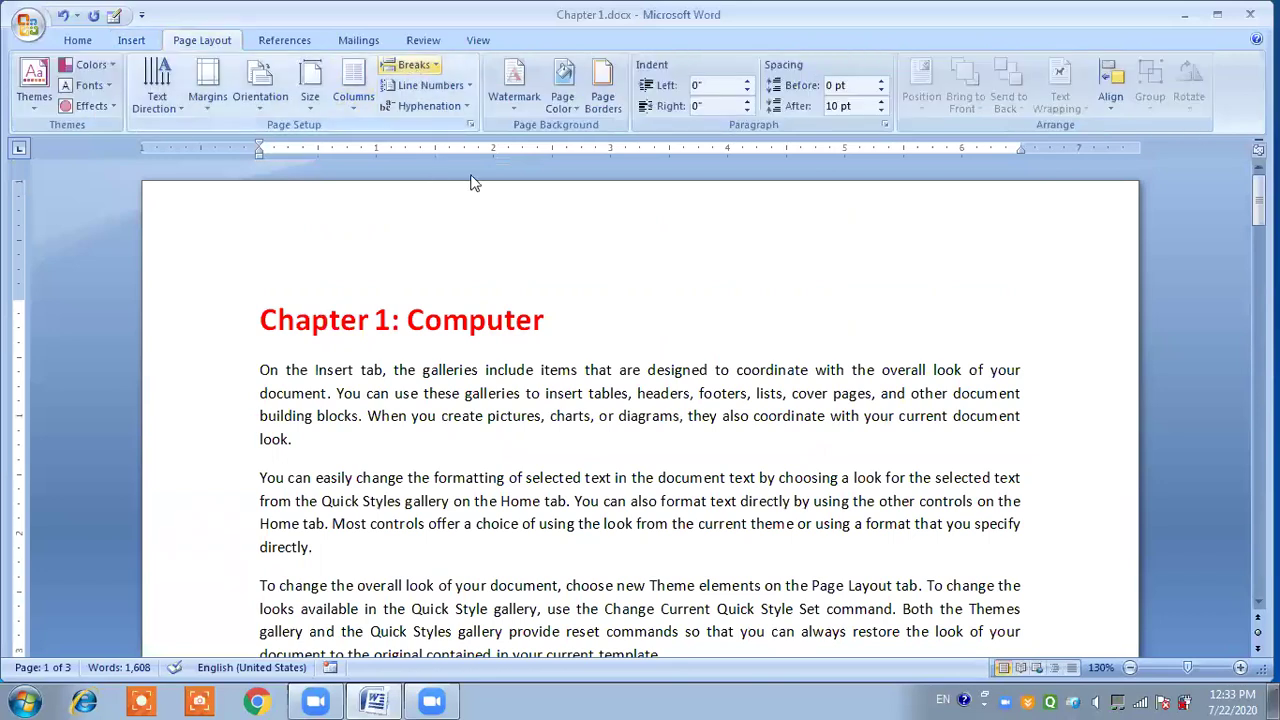
{"action": "left_click", "coordinate": [297, 275]}
{"action": "scroll", "coordinate": [297, 275], "scroll_direction": "down", "scroll_amount": 15}
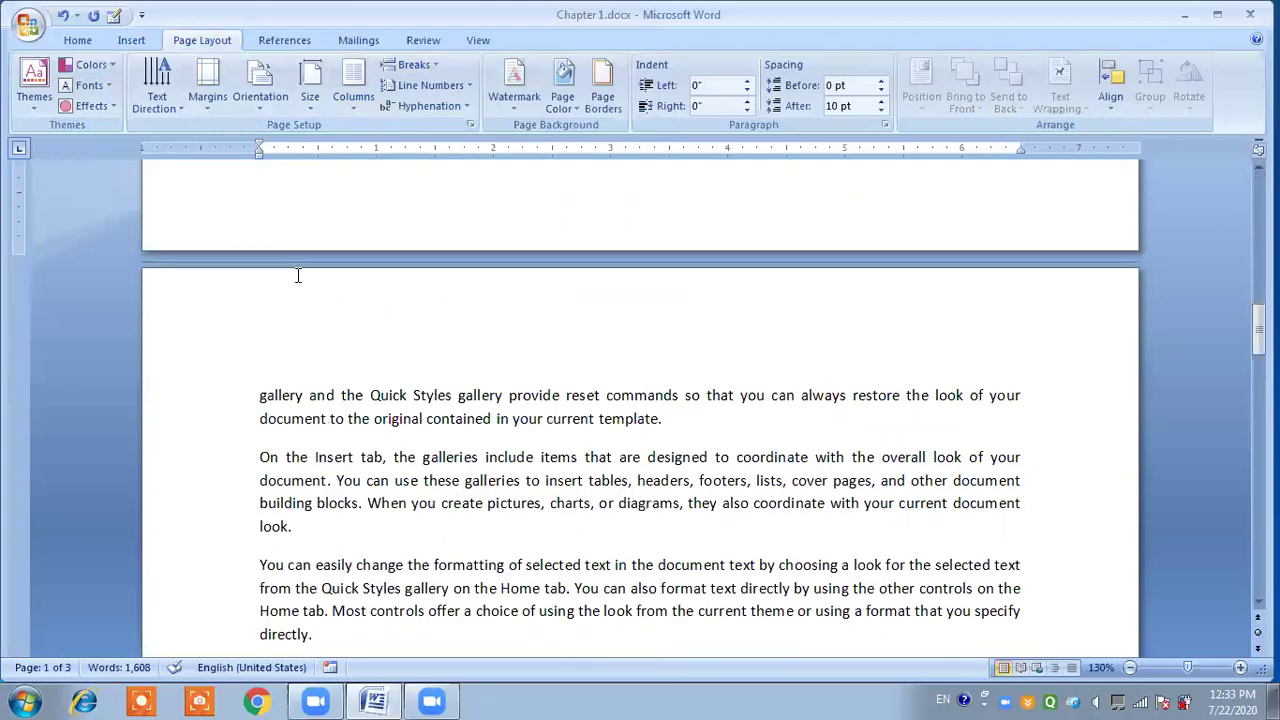
{"action": "scroll", "coordinate": [297, 275], "scroll_direction": "down", "scroll_amount": 10}
{"action": "scroll", "coordinate": [297, 275], "scroll_direction": "down", "scroll_amount": 4}
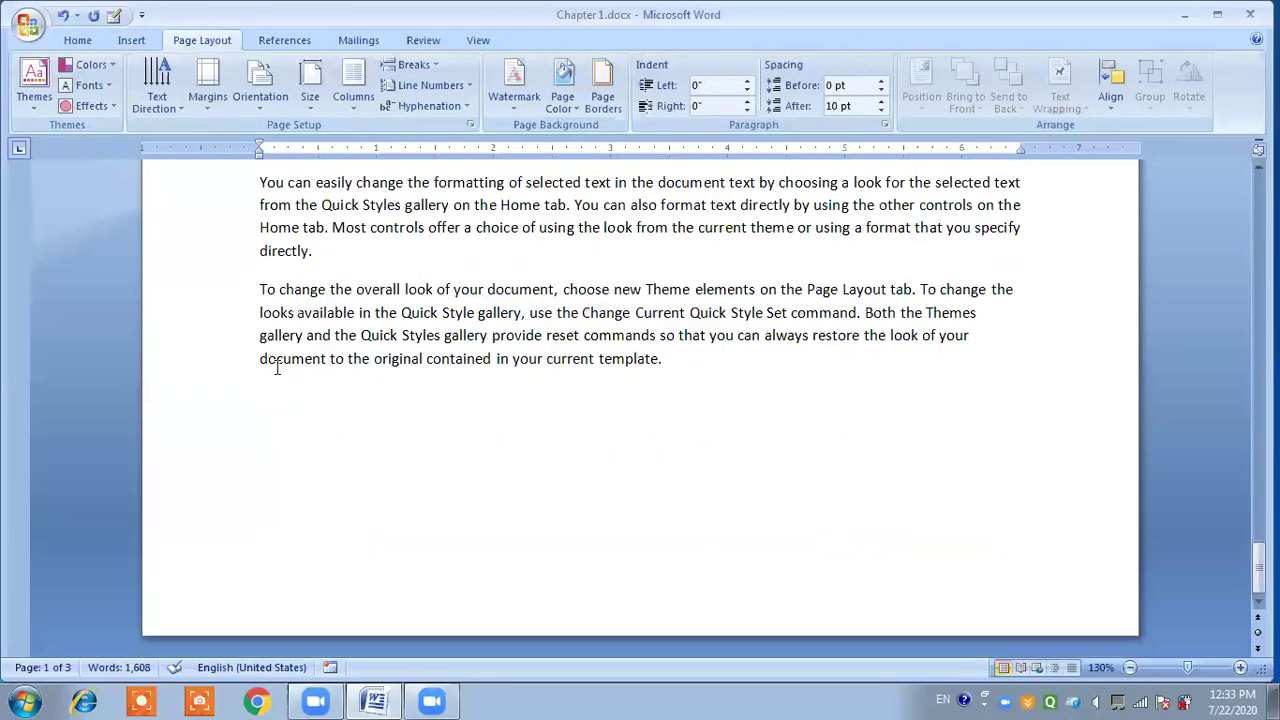
{"action": "left_click", "coordinate": [277, 368]}
{"action": "key", "text": "End"}
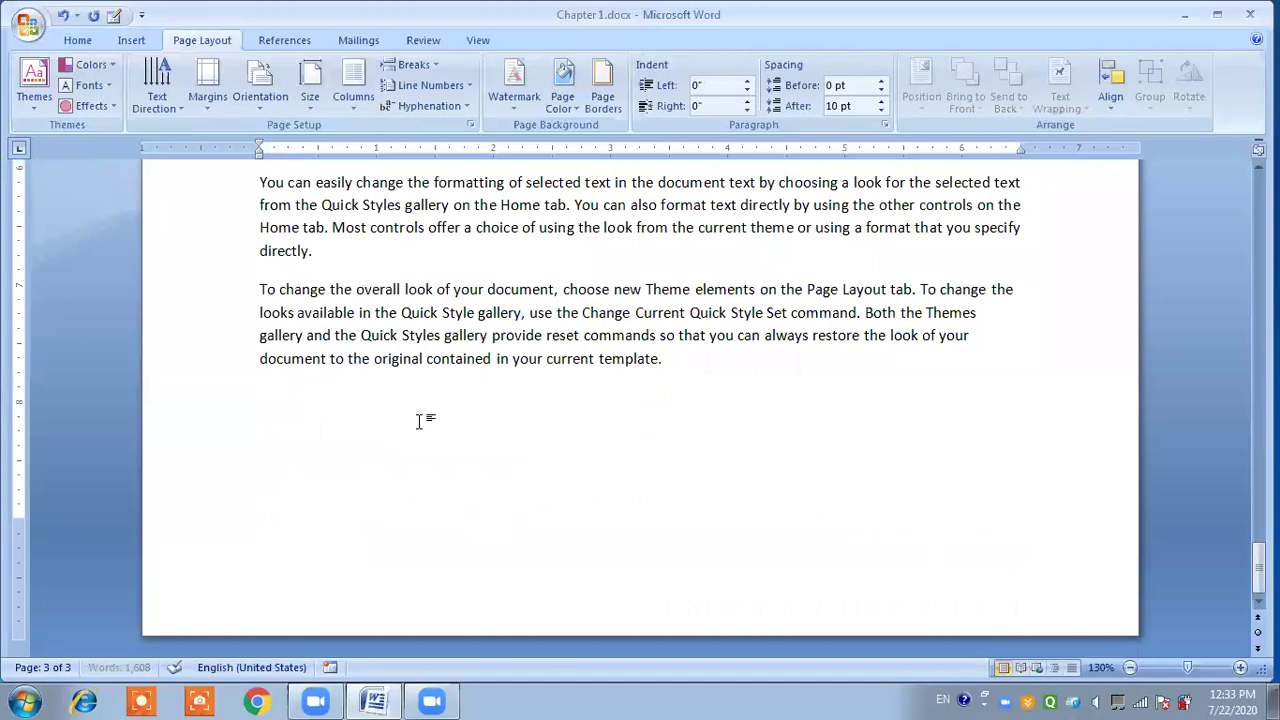
{"action": "left_click", "coordinate": [352, 112]}
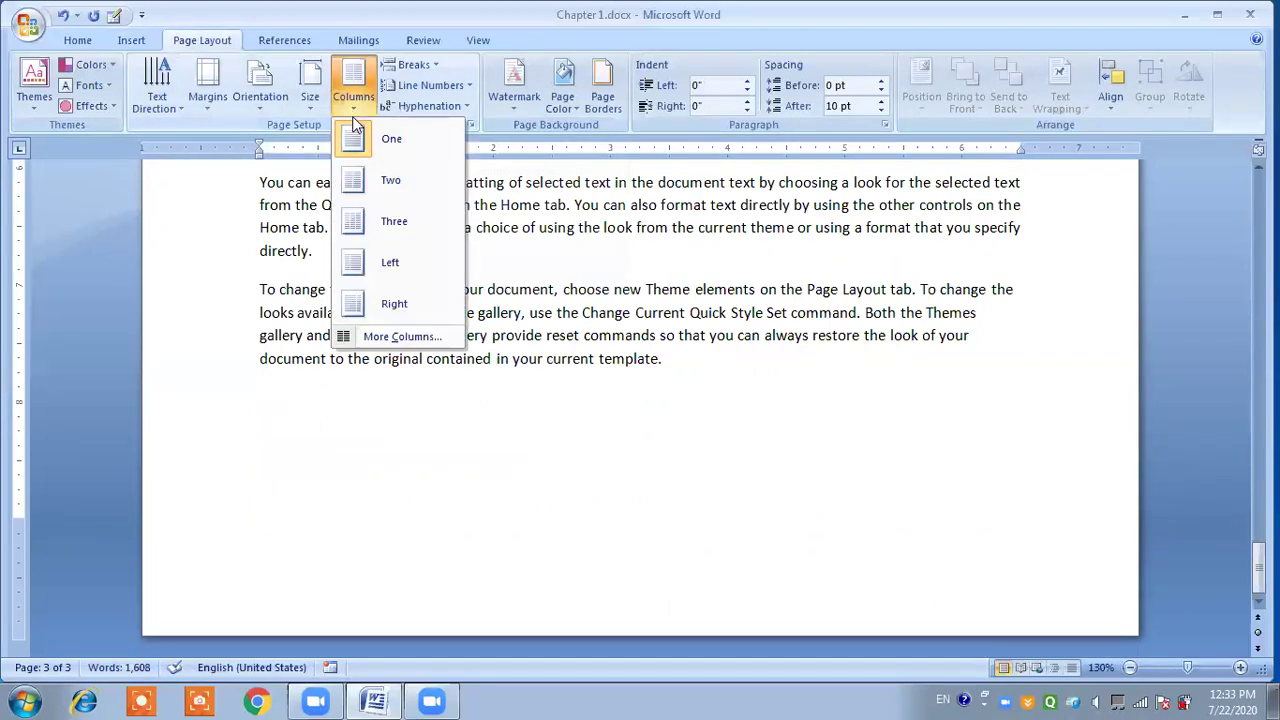
{"action": "left_click", "coordinate": [403, 338]}
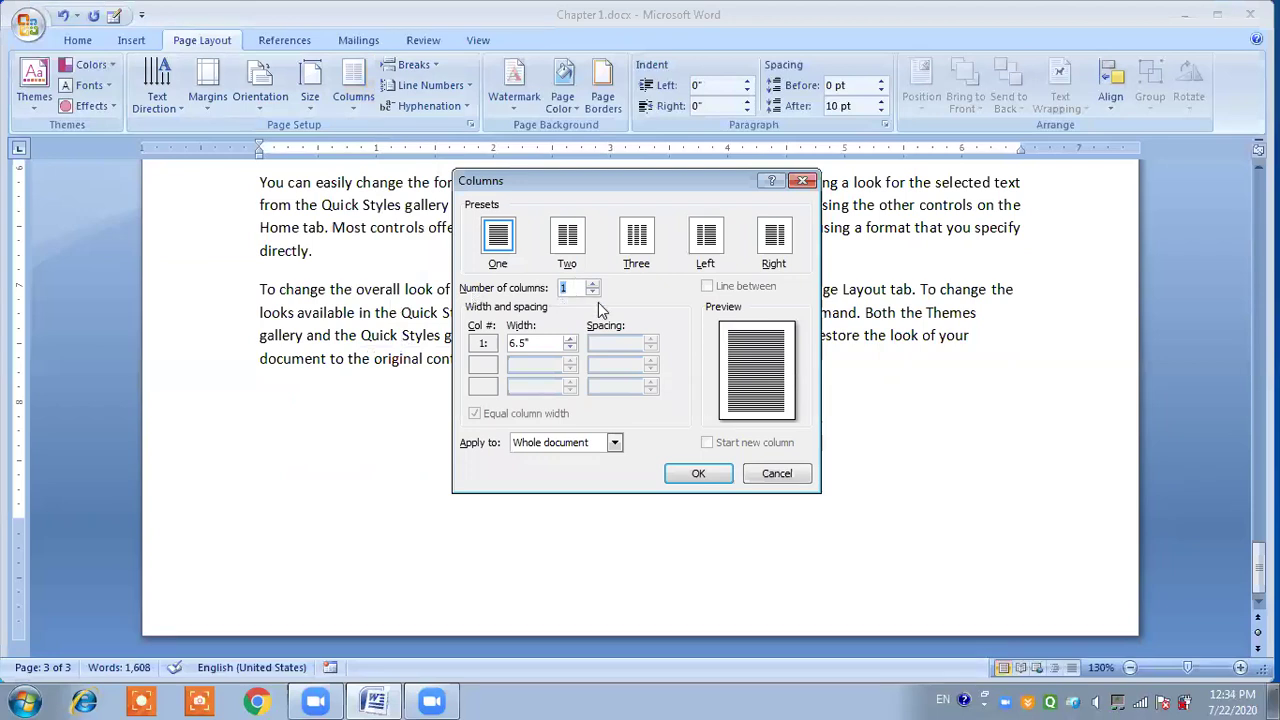
{"action": "type", "text": "3"}
{"action": "left_click", "coordinate": [530, 446]}
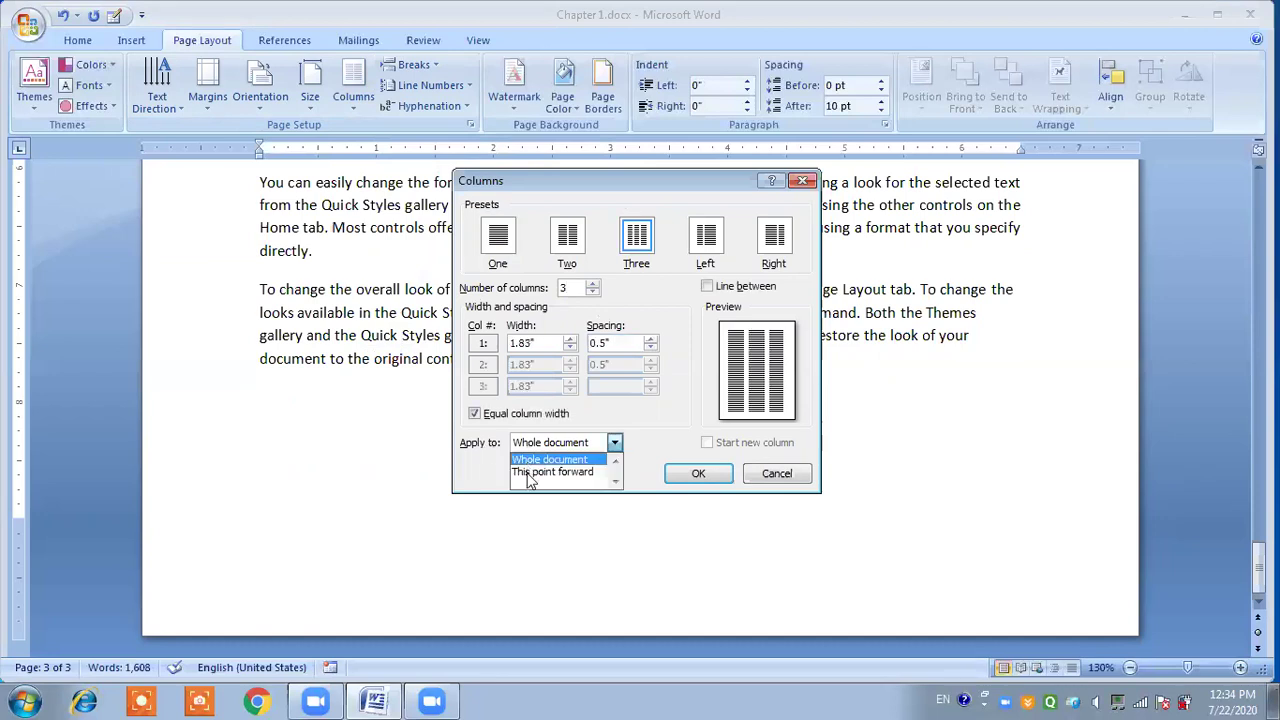
{"action": "left_click", "coordinate": [548, 446]}
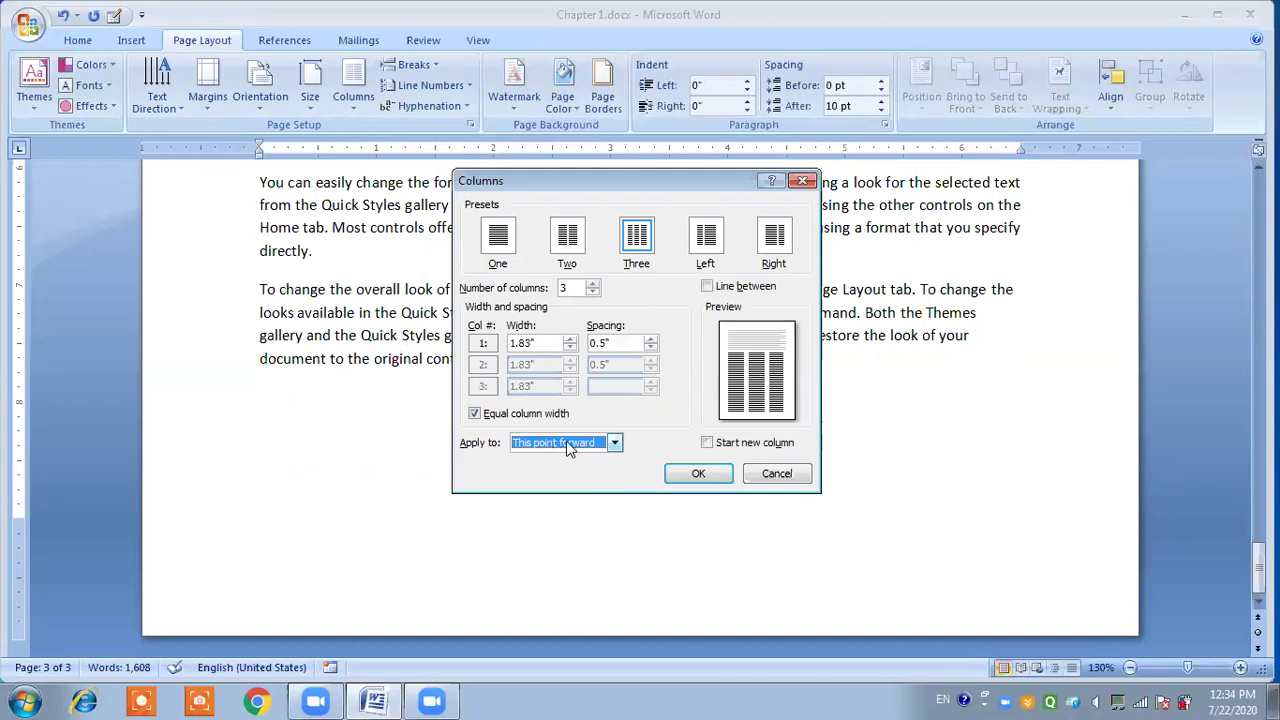
{"action": "left_click", "coordinate": [694, 476]}
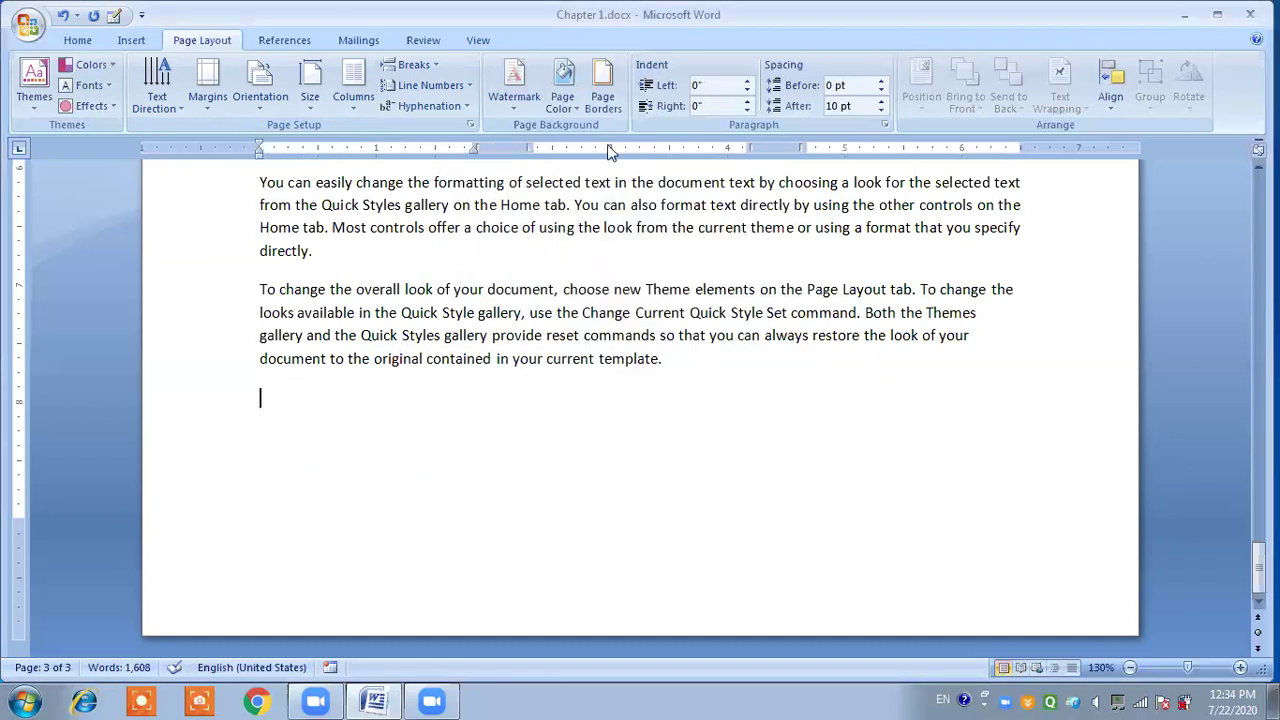
{"action": "left_click", "coordinate": [384, 335]}
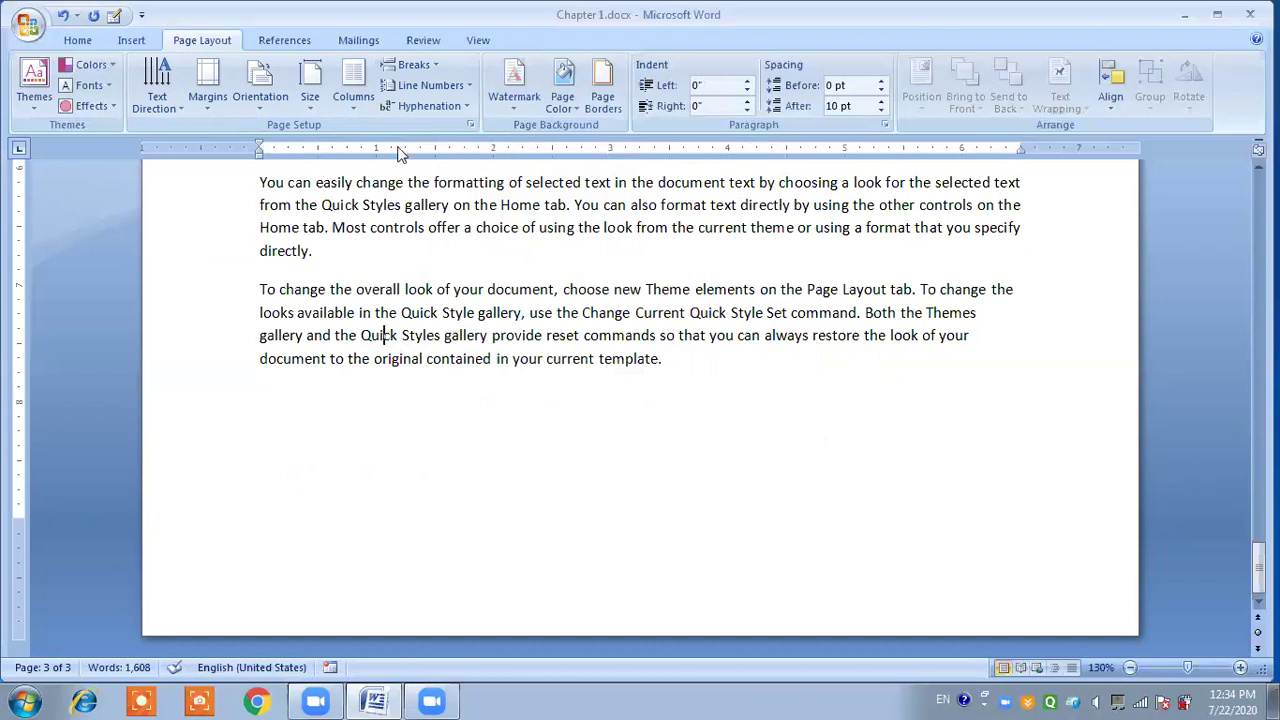
{"action": "left_click", "coordinate": [295, 405]}
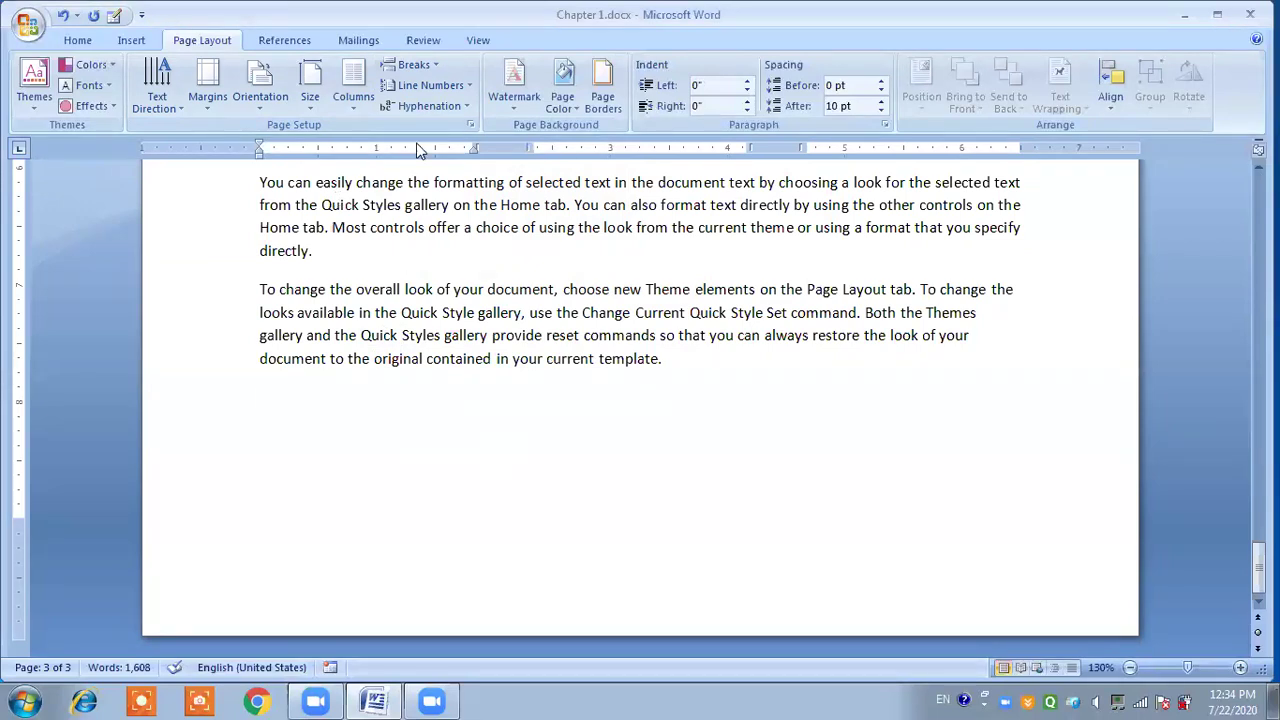
{"action": "left_click", "coordinate": [476, 43]}
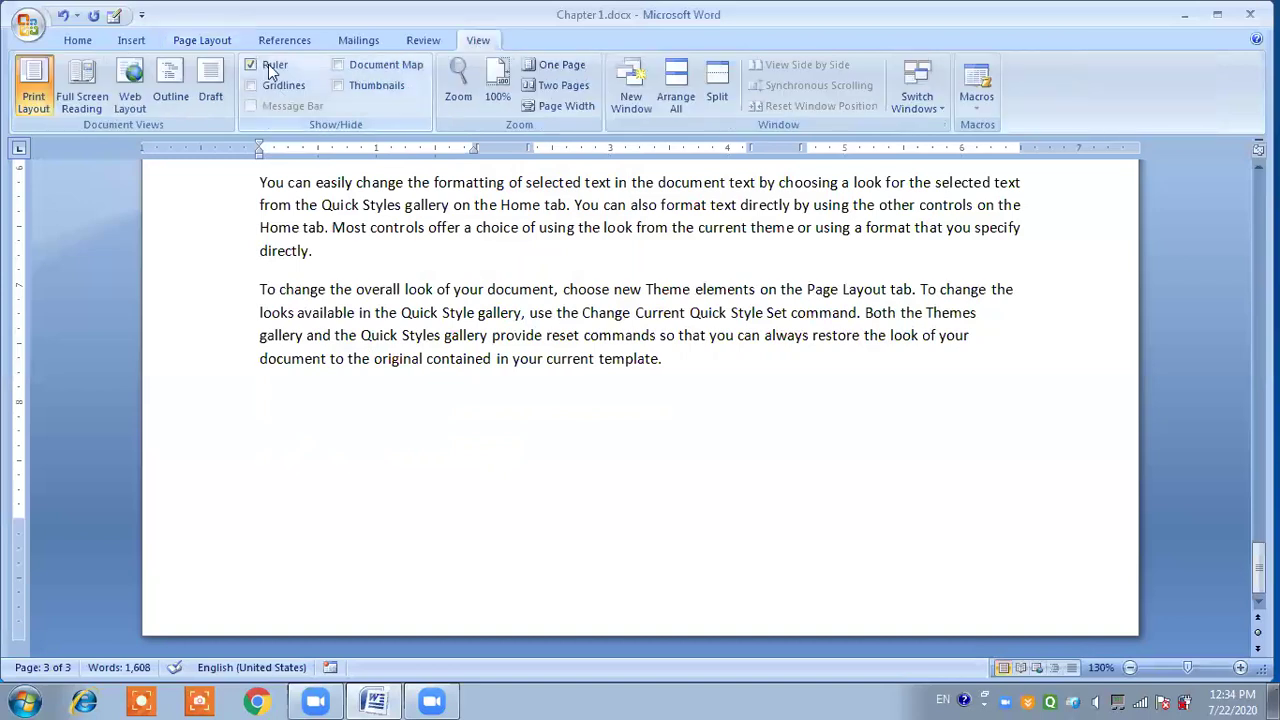
{"action": "left_click", "coordinate": [268, 64]}
{"action": "left_click", "coordinate": [262, 64]}
{"action": "left_click", "coordinate": [210, 47]}
{"action": "left_click", "coordinate": [311, 408]}
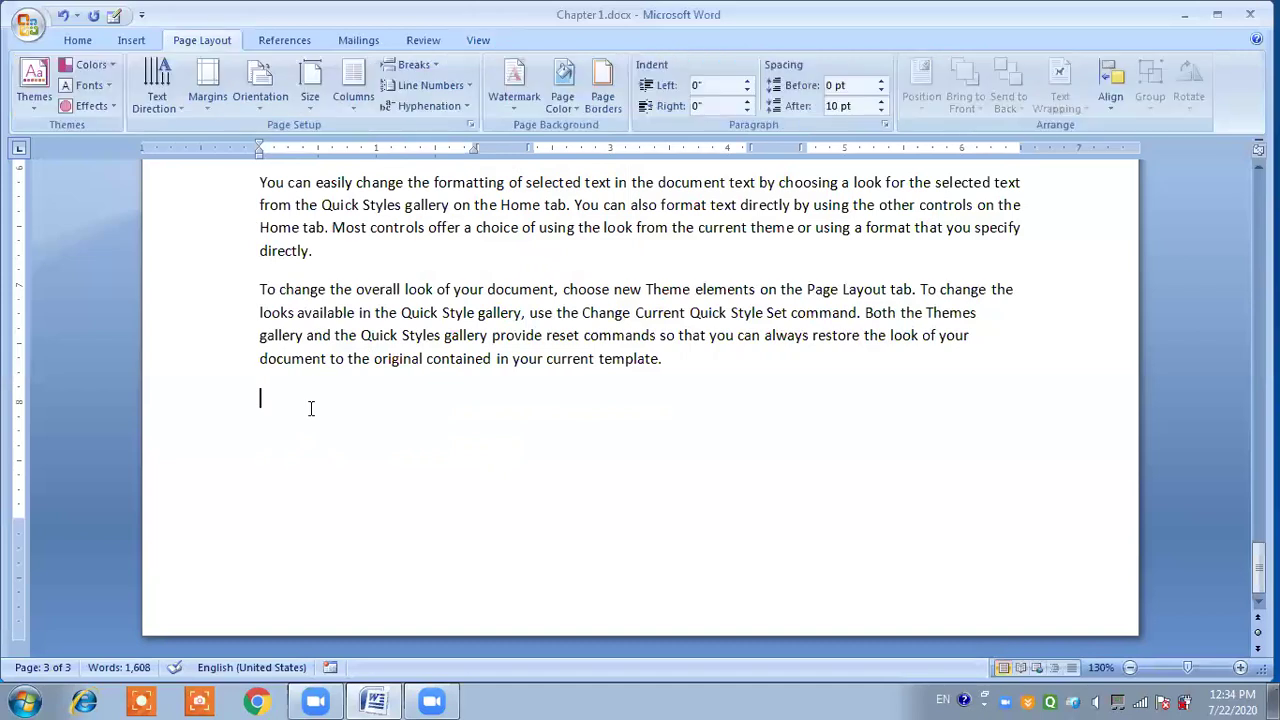
Step: Type sample text in the first column and insert a column break
{"action": "type", "text": "fkj"}
{"action": "type", "text": "sl j slkj lsdkj lkj lkdsfj lsdkjf ldskjf lskfj l"}
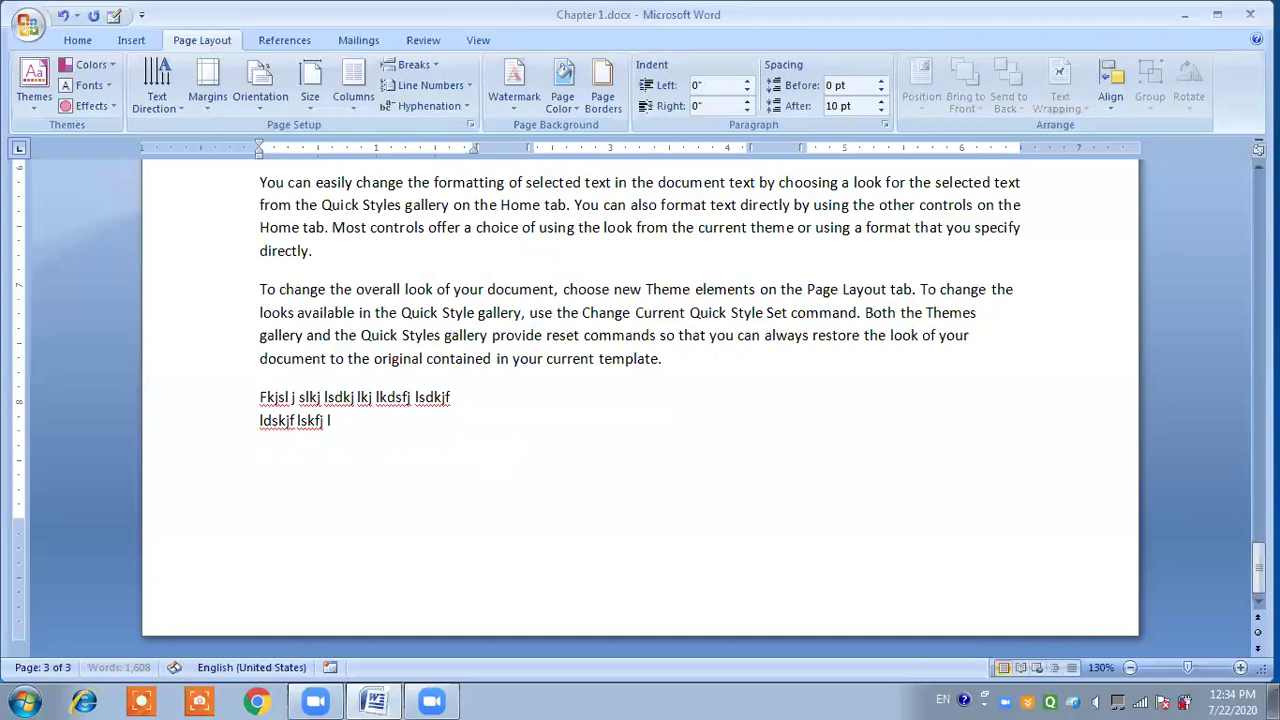
{"action": "type", "text": "skdfj ldskfj sldkfj ldskfj lskdfj lsk"}
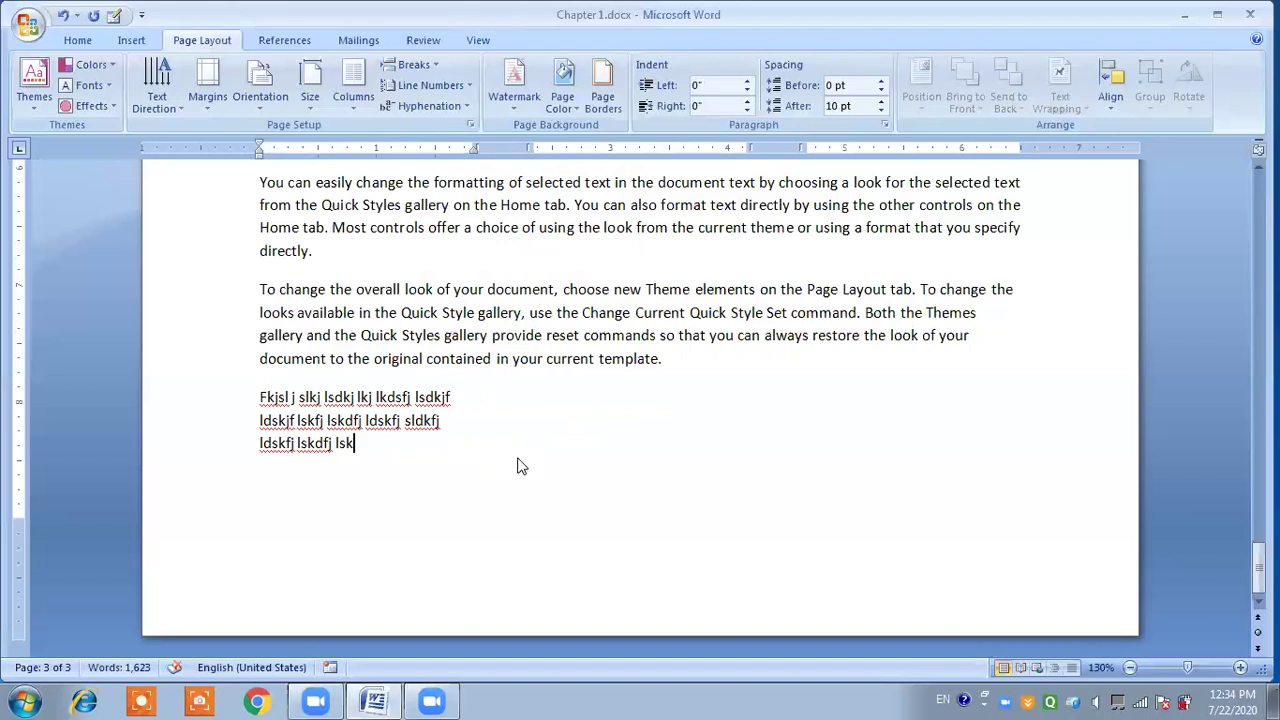
{"action": "left_click", "coordinate": [410, 66]}
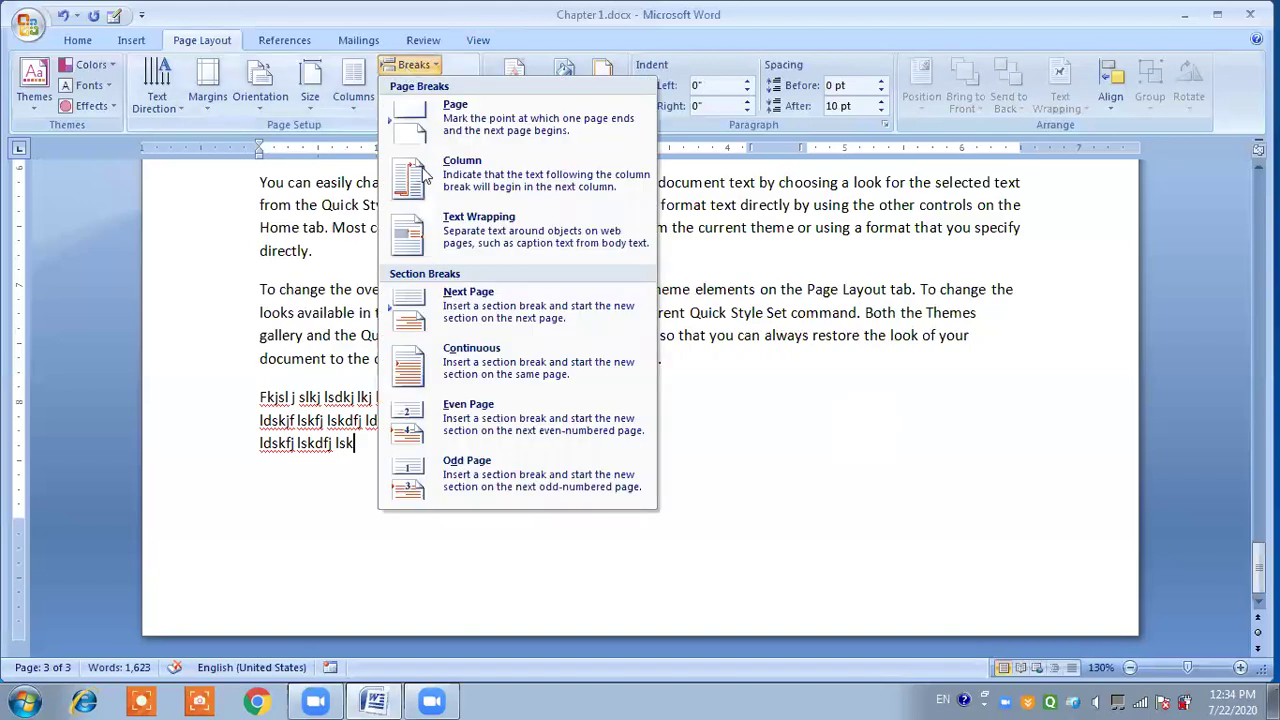
{"action": "left_click", "coordinate": [475, 180]}
Step: Type second-column text, insert another column break, and type third-column text
{"action": "type", "text": "lsd jlkfj lskj slkj lskjf"}
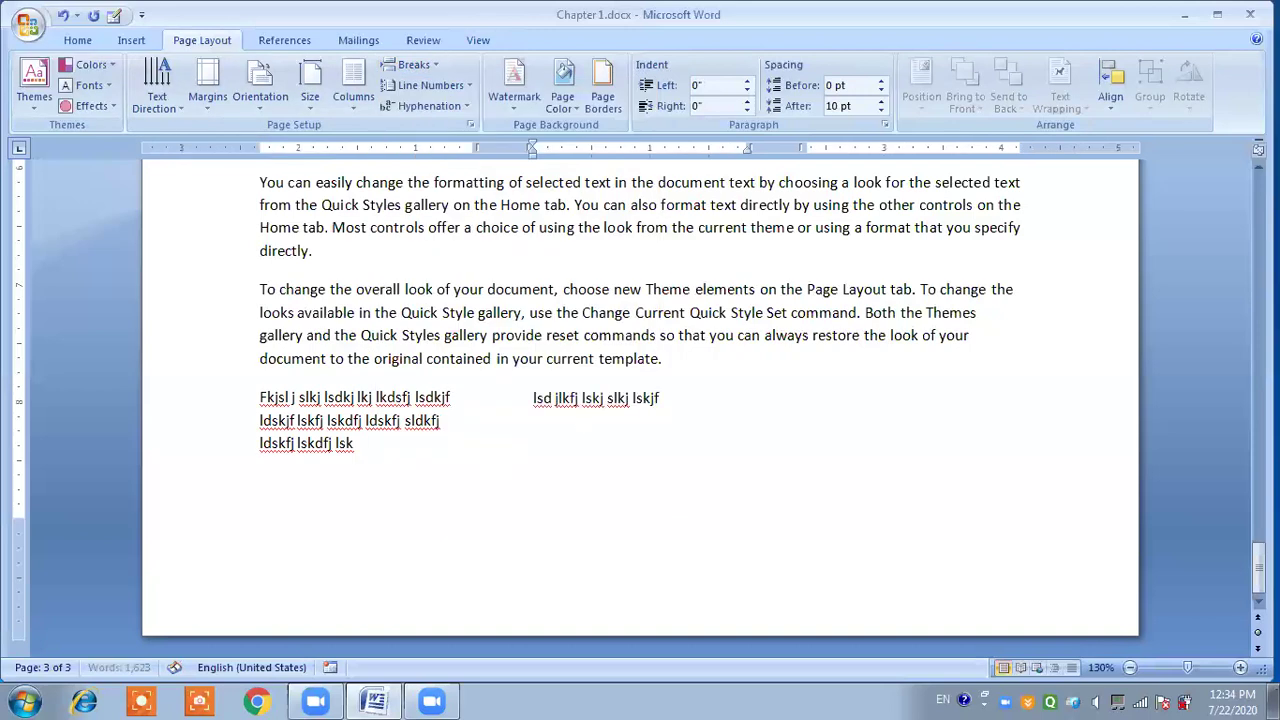
{"action": "type", "text": " lkdsjf lksjdfl kjdsflk sjdflkjsd"}
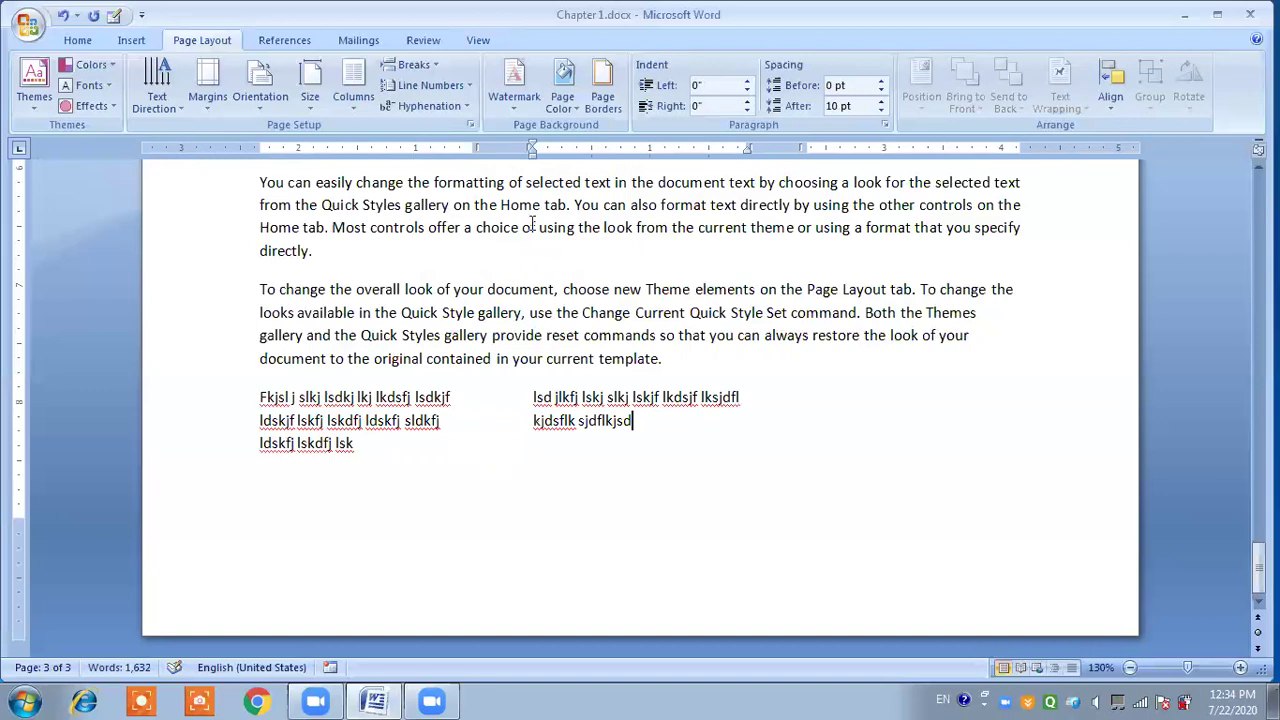
{"action": "left_click", "coordinate": [430, 68]}
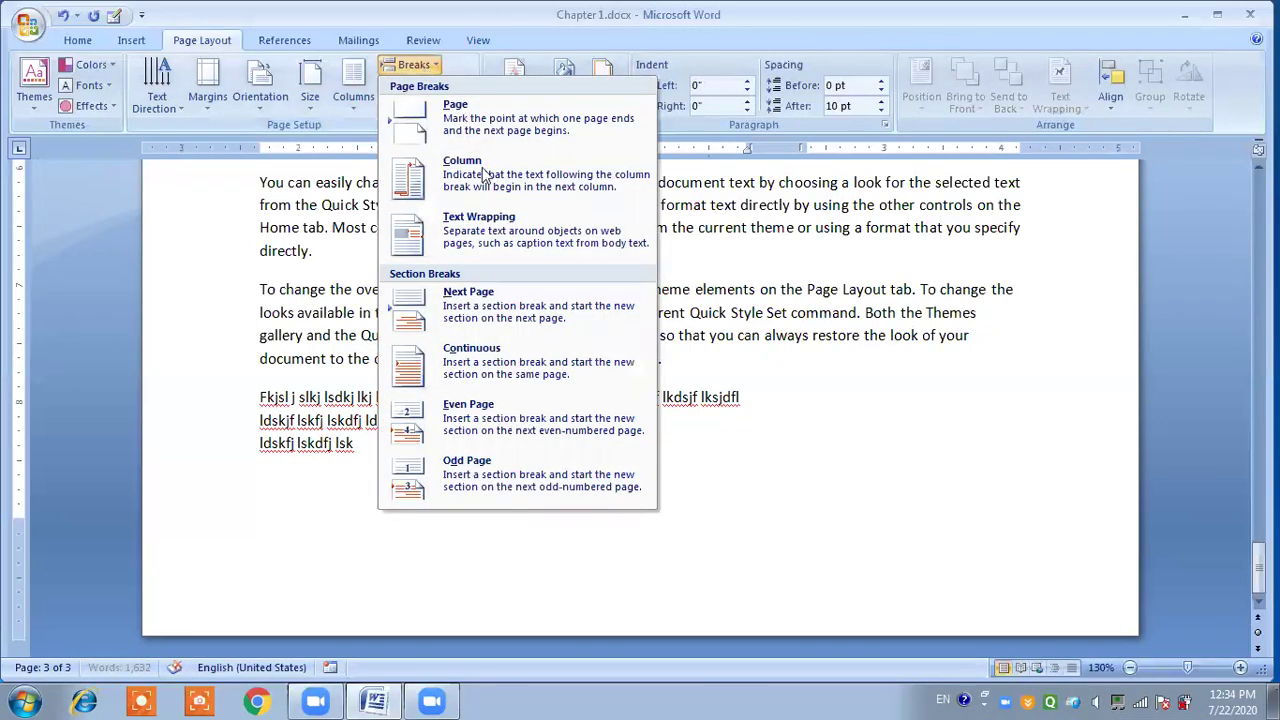
{"action": "key", "text": "Return"}
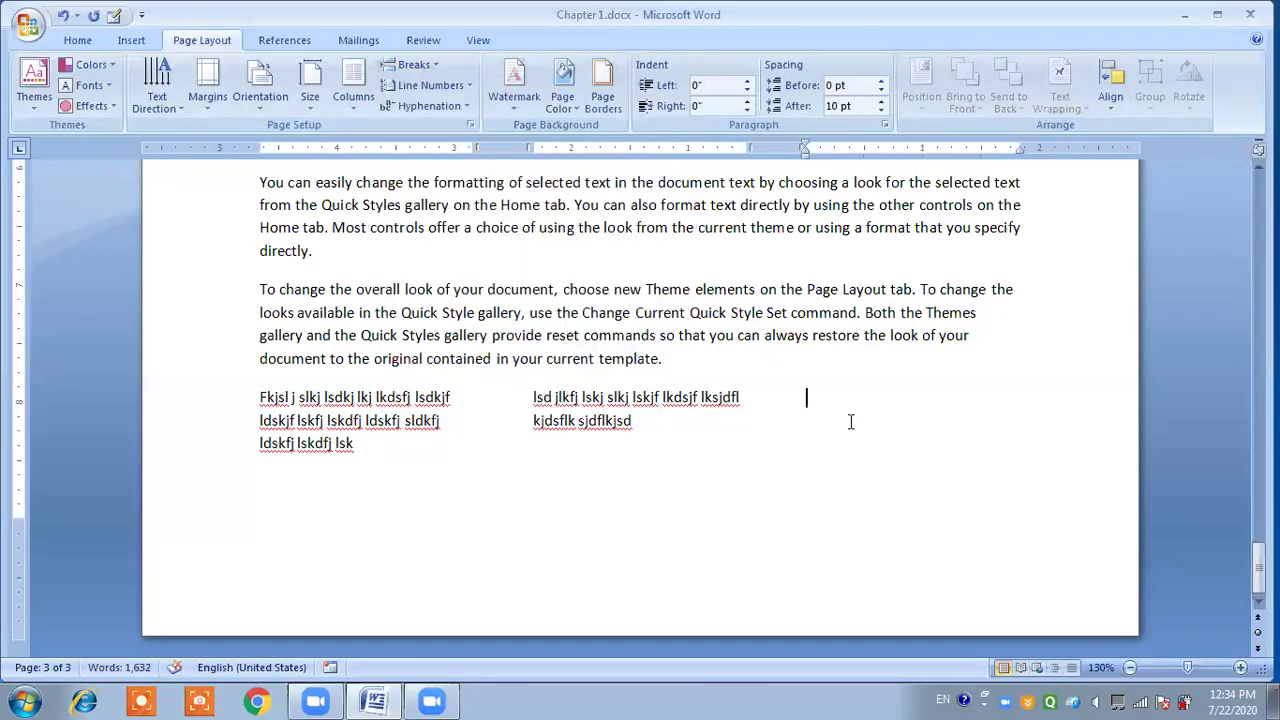
{"action": "type", "text": "slf sldfj lsdfj lskfj"}
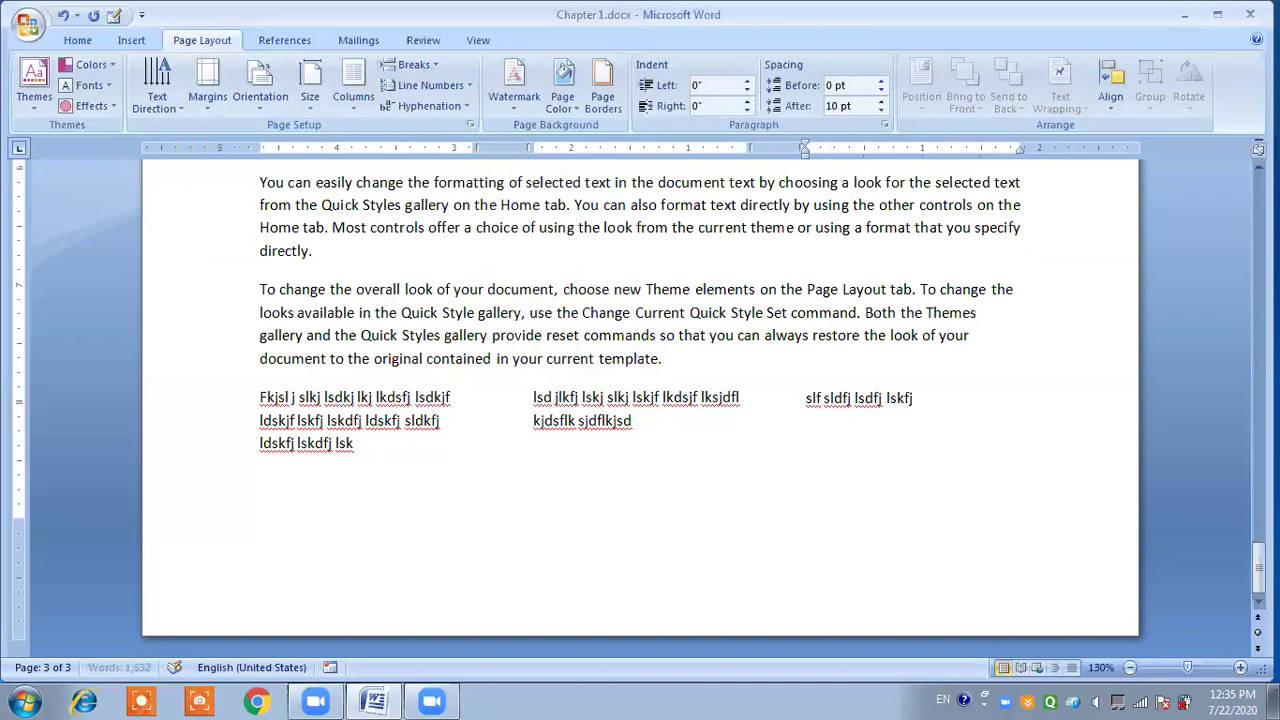
{"action": "type", "text": " lskdfj lskdjfl ksjdfl kjsdlfj"}
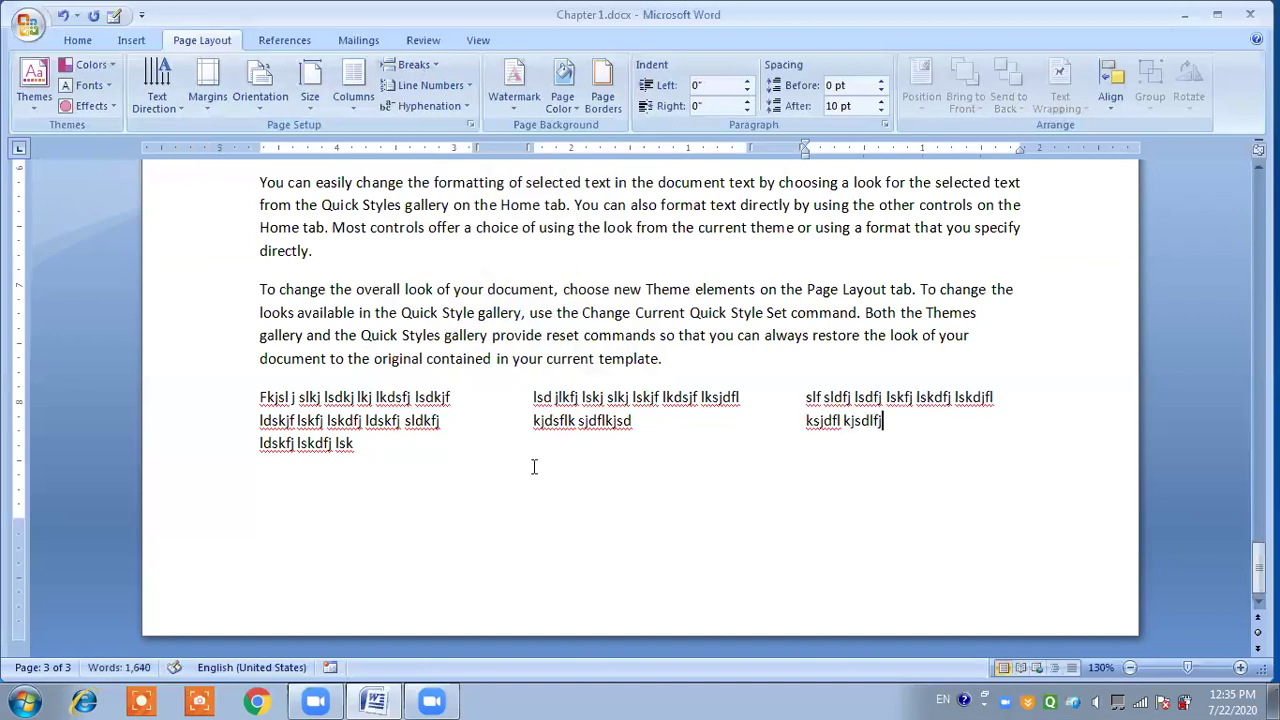
Step: Add a few more words to the end of each of the three columns
{"action": "left_click", "coordinate": [354, 443]}
{"action": "type", "text": "b"}
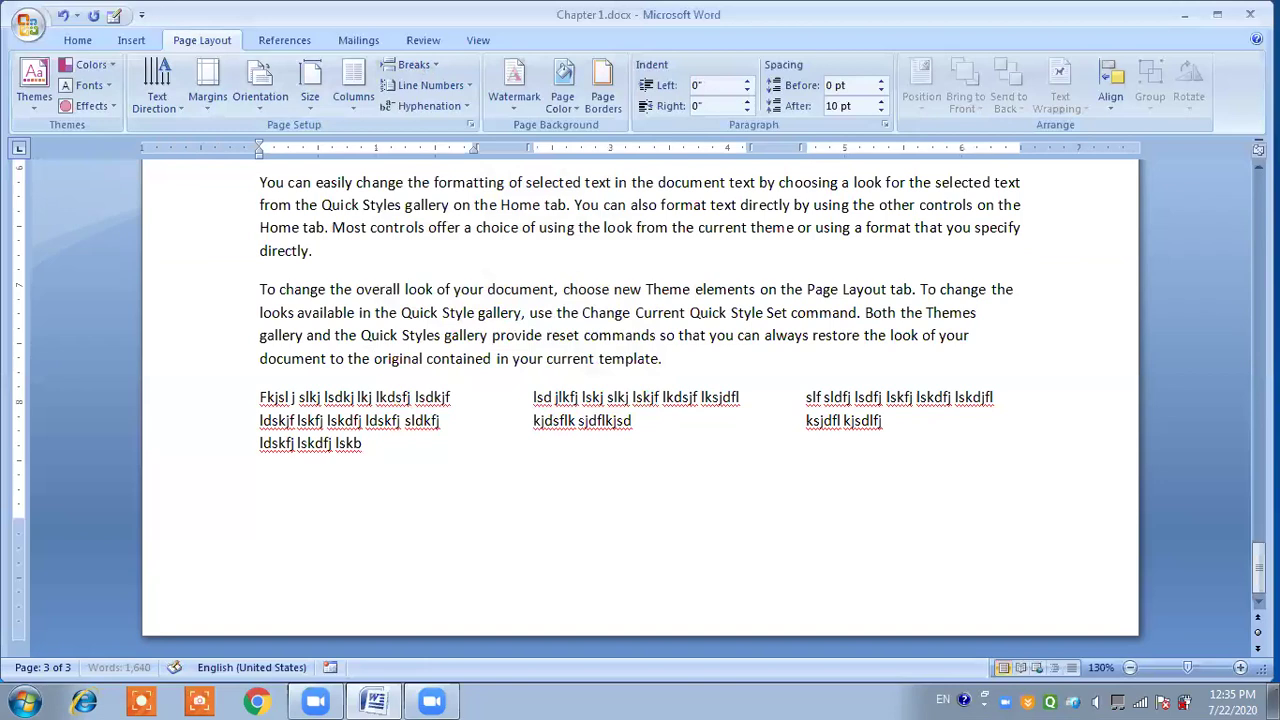
{"action": "type", "text": "mnb mnb m"}
{"action": "left_click", "coordinate": [661, 421]}
{"action": "type", "text": "m bmnb mn"}
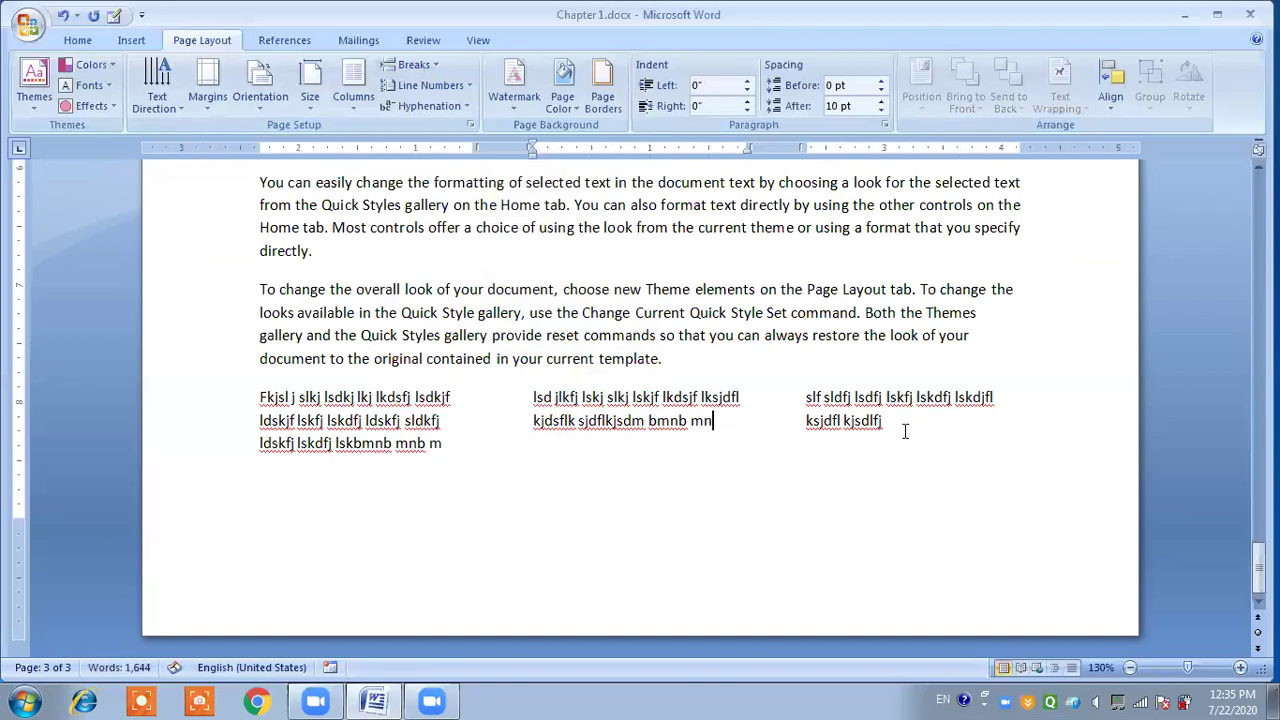
{"action": "left_click", "coordinate": [882, 421]}
{"action": "type", "text": "mb mb"}
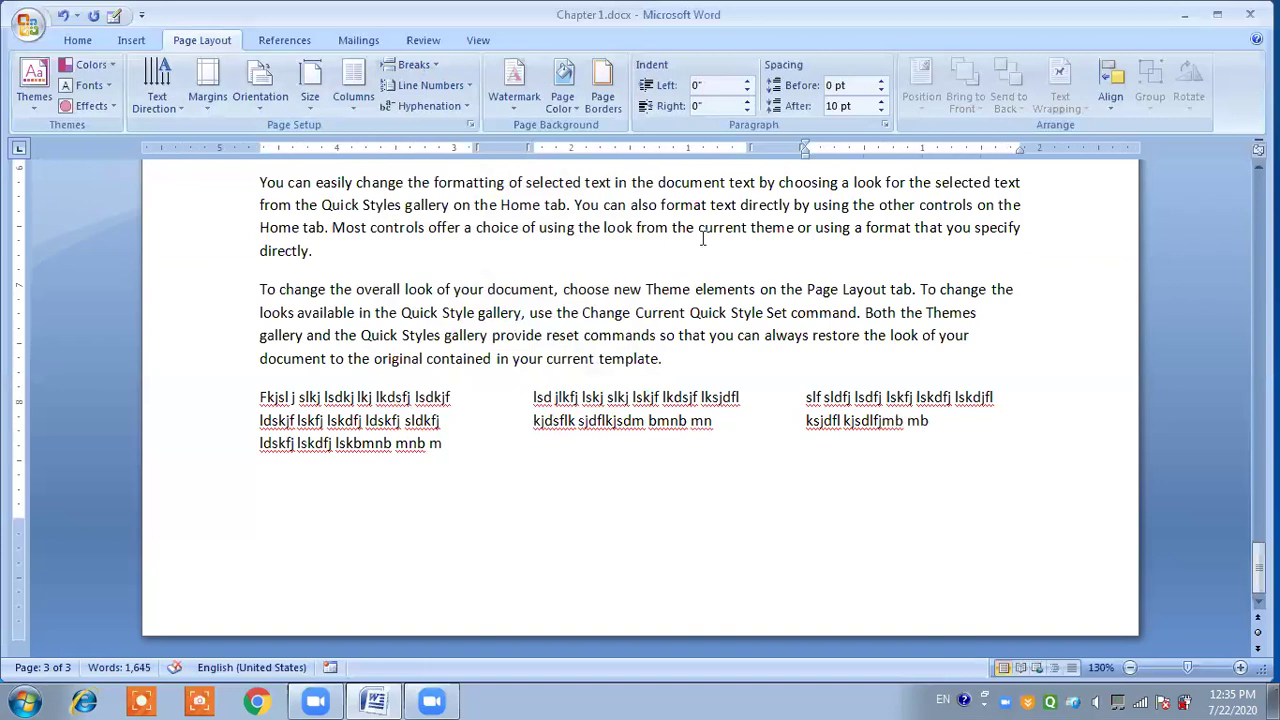
Step: In More Columns, set the number of columns to 1, applied to This point forward
{"action": "left_click", "coordinate": [354, 101]}
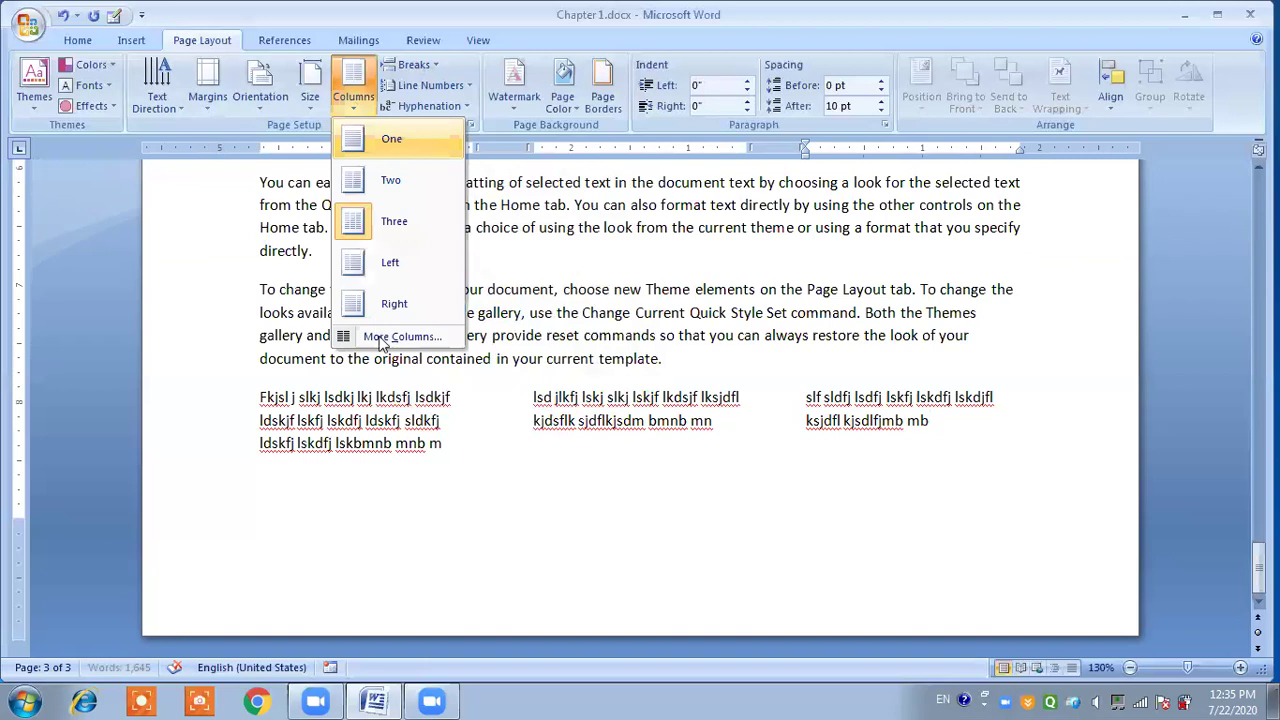
{"action": "left_click", "coordinate": [402, 336]}
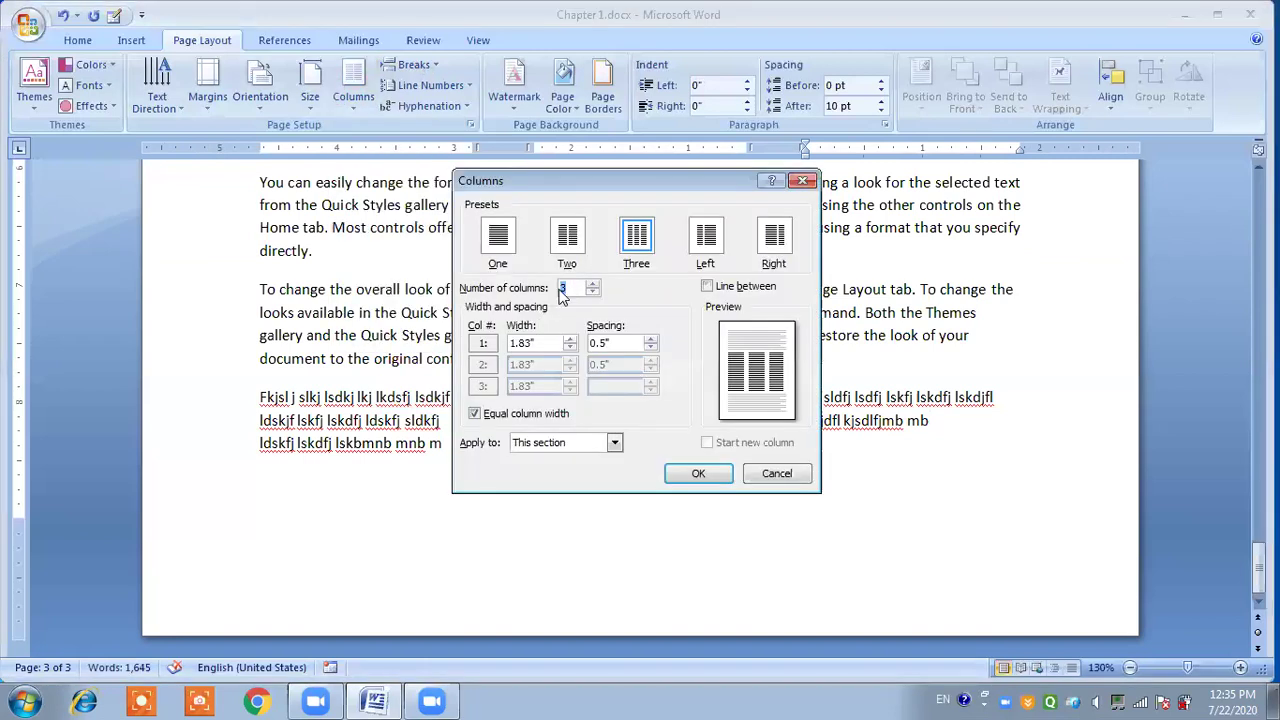
{"action": "type", "text": "1"}
{"action": "left_click", "coordinate": [538, 446]}
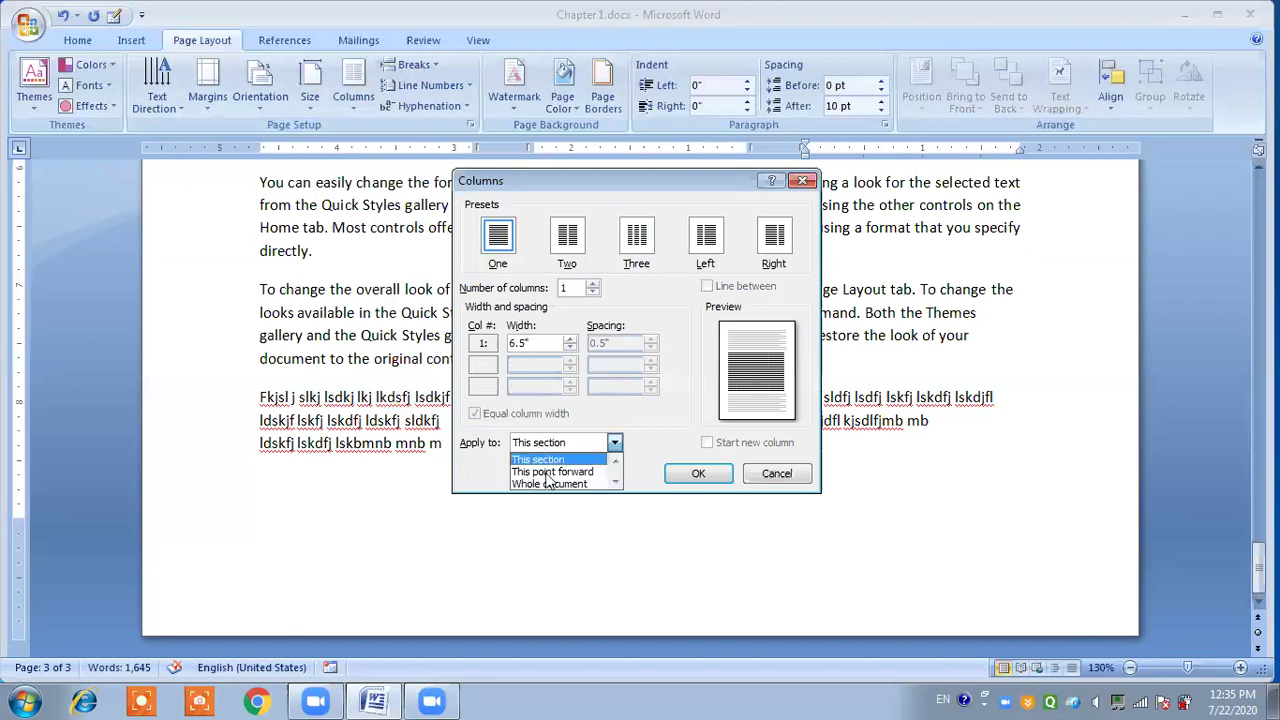
{"action": "left_click", "coordinate": [522, 469]}
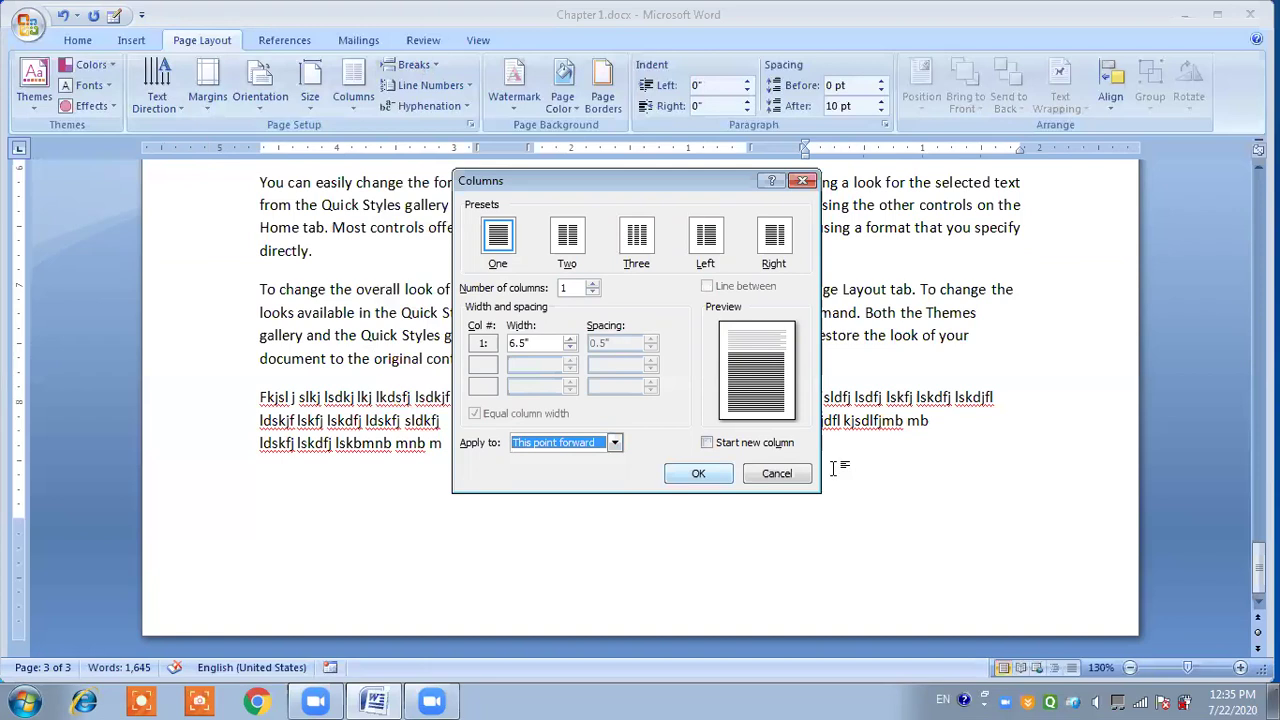
{"action": "left_click", "coordinate": [705, 474]}
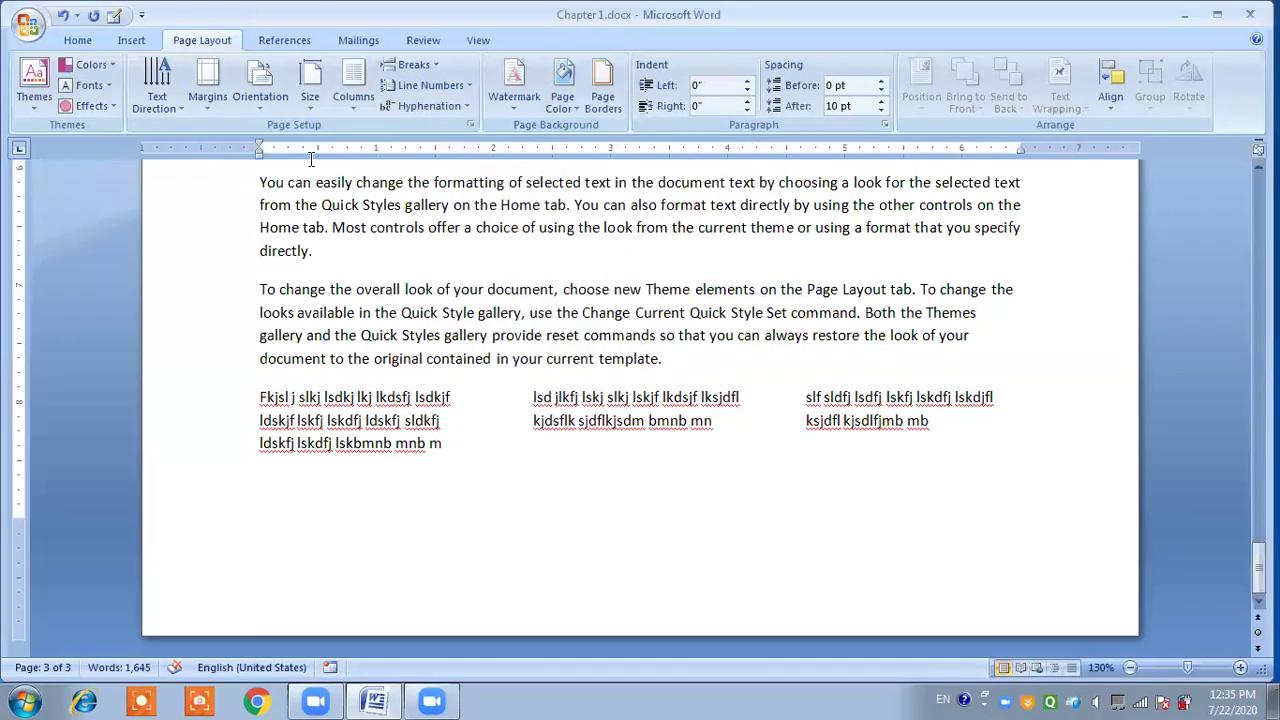
Step: At the end of the document, type a full-width line of sample text below the columns
{"action": "key", "text": "ctrl+End"}
{"action": "type", "text": "Mnb mnb mnb mnb mnbm nbm nbm nbm bbnm"}
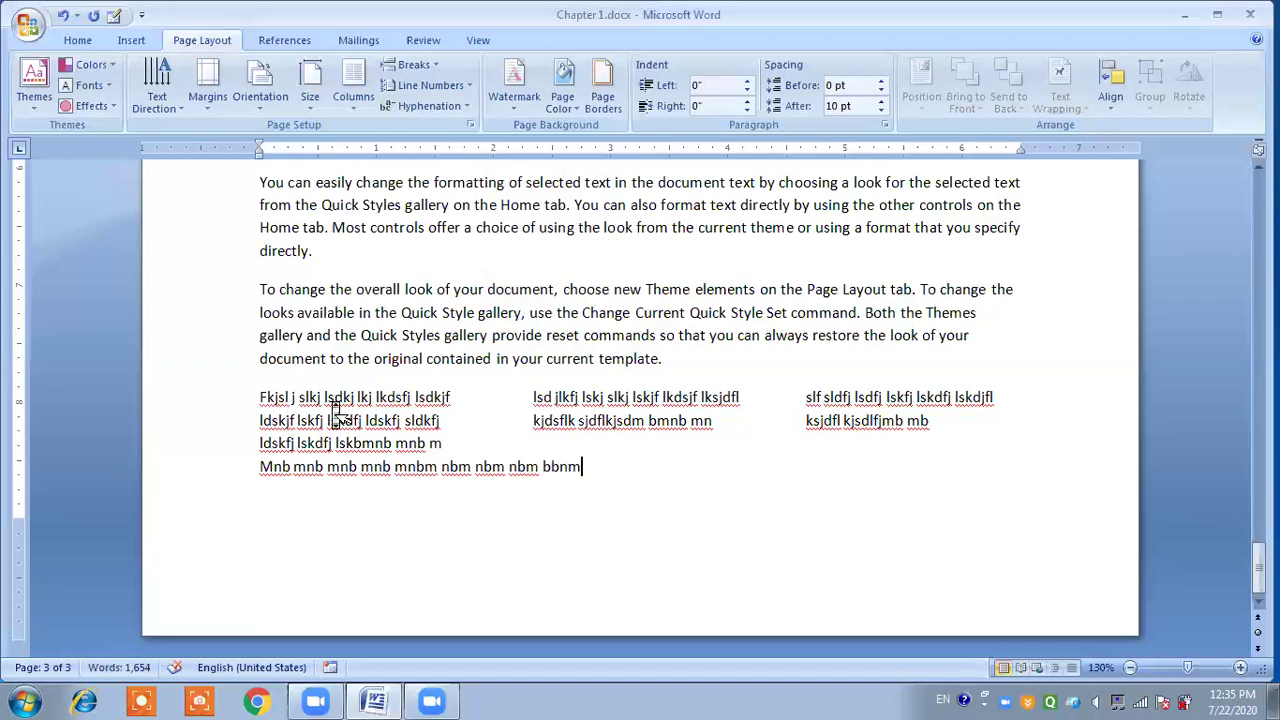
{"action": "scroll", "coordinate": [337, 413], "scroll_direction": "up", "scroll_amount": 10}
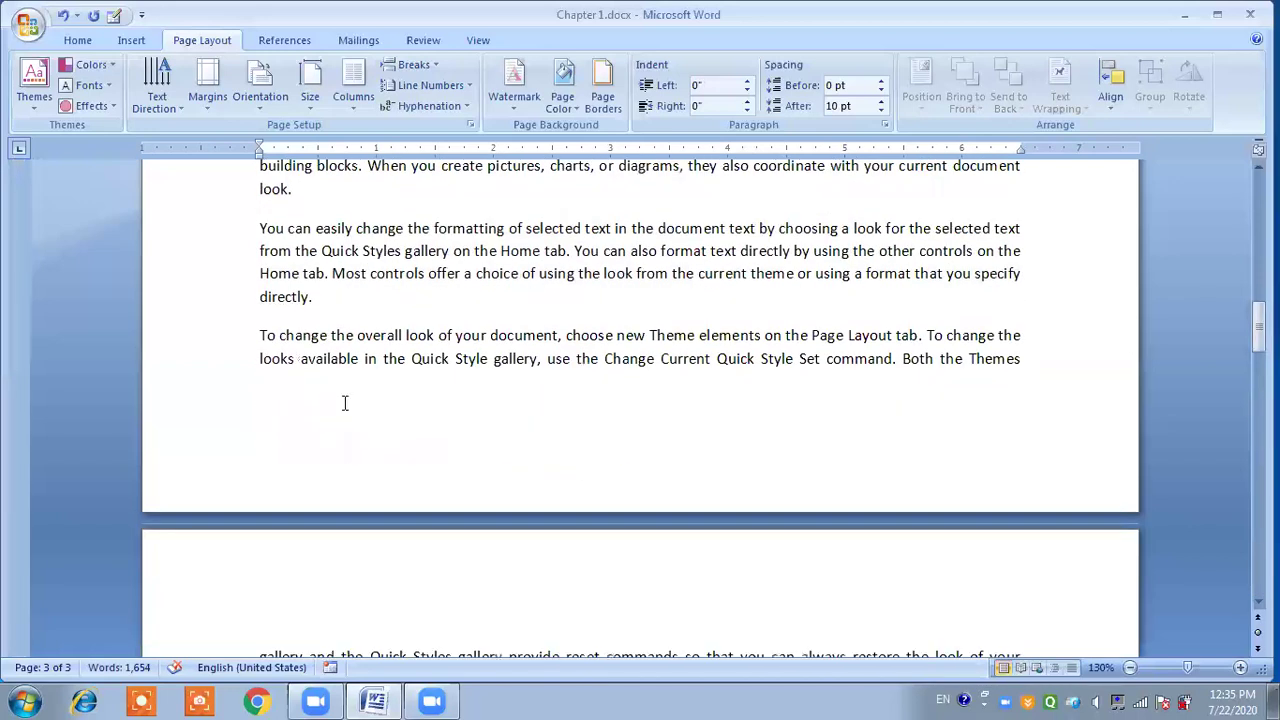
Step: Browse the Breaks and Columns menus, then break the paragraph before 'When you create pictures'
{"action": "scroll", "coordinate": [343, 400], "scroll_direction": "up", "scroll_amount": 4}
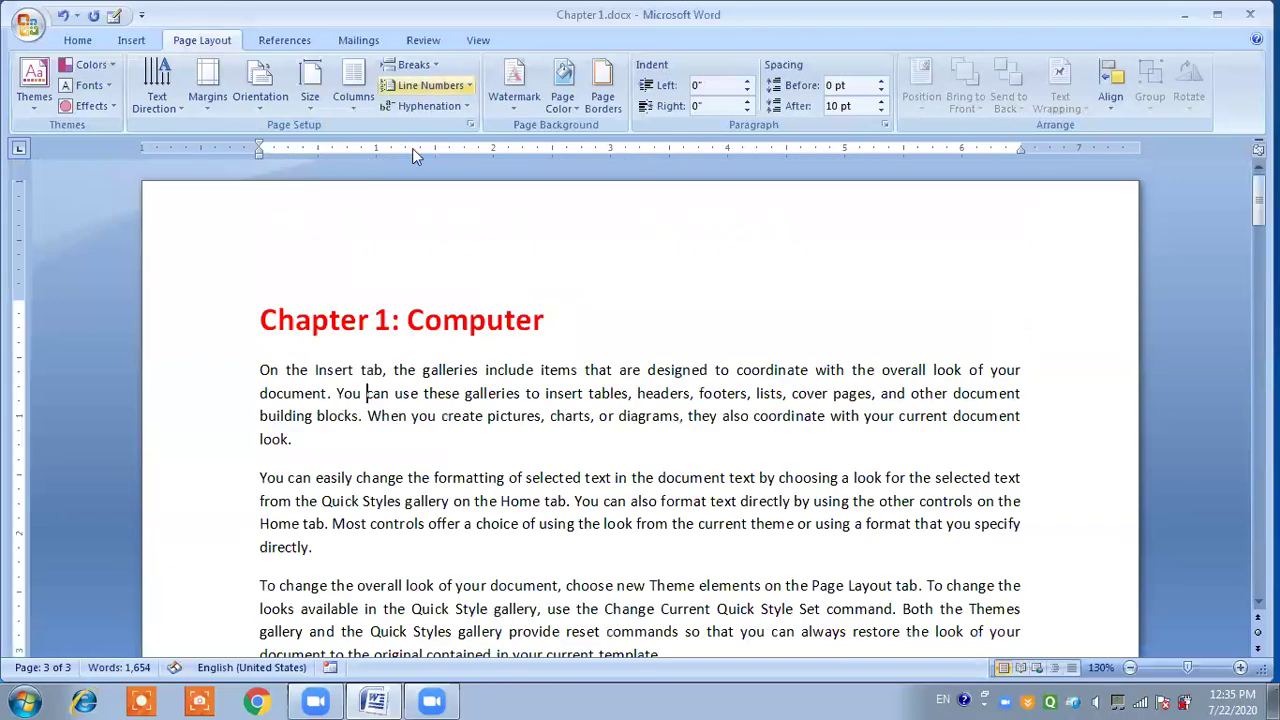
{"action": "left_click", "coordinate": [414, 64]}
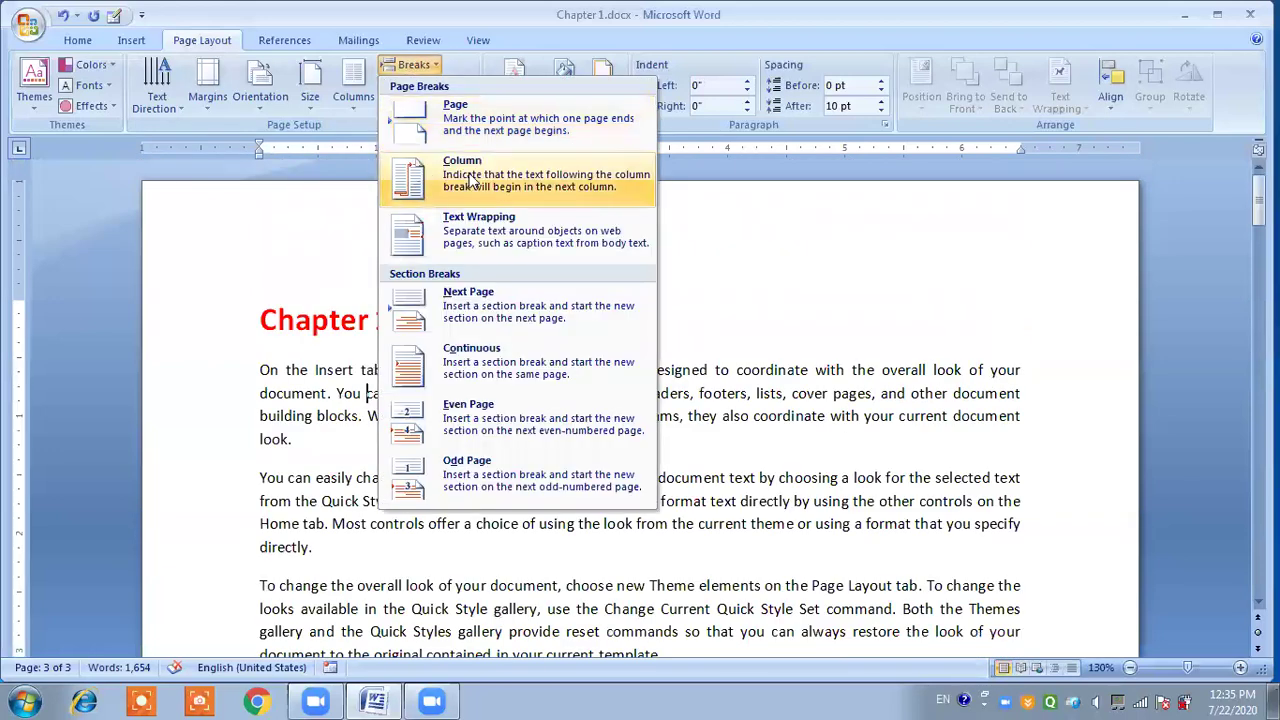
{"action": "left_click", "coordinate": [356, 100]}
{"action": "left_click", "coordinate": [416, 66]}
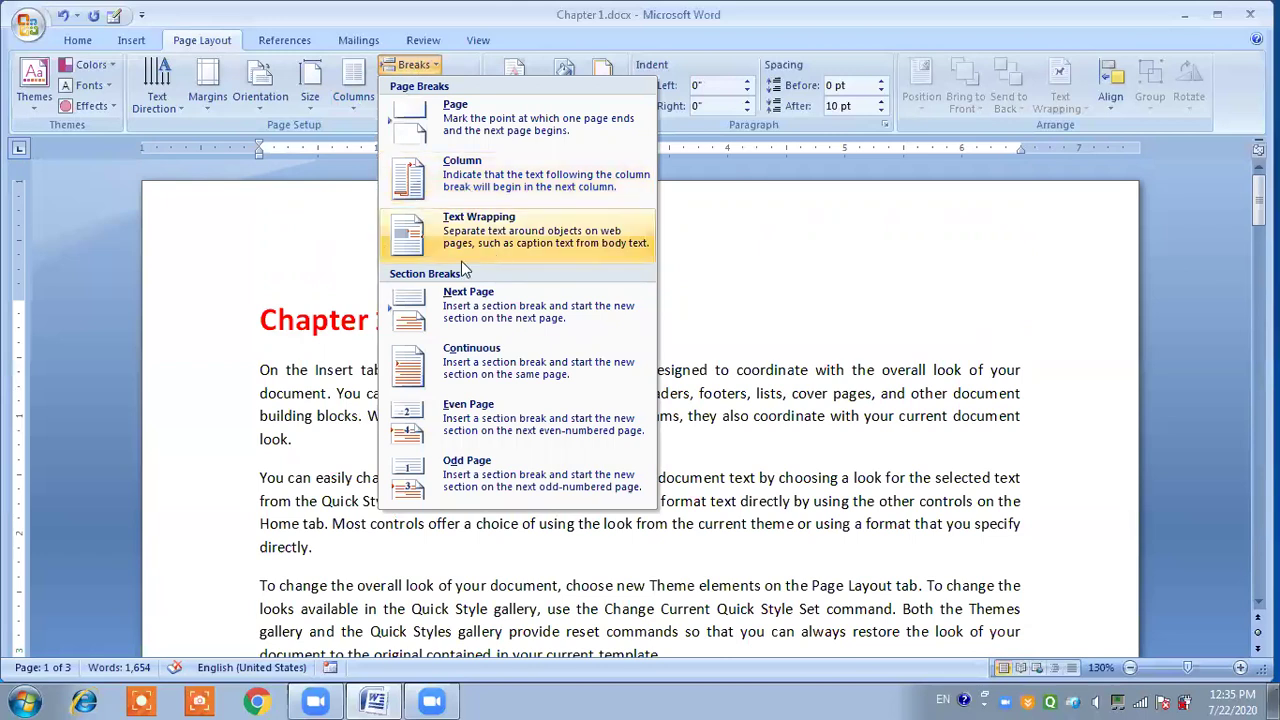
{"action": "left_click", "coordinate": [332, 394]}
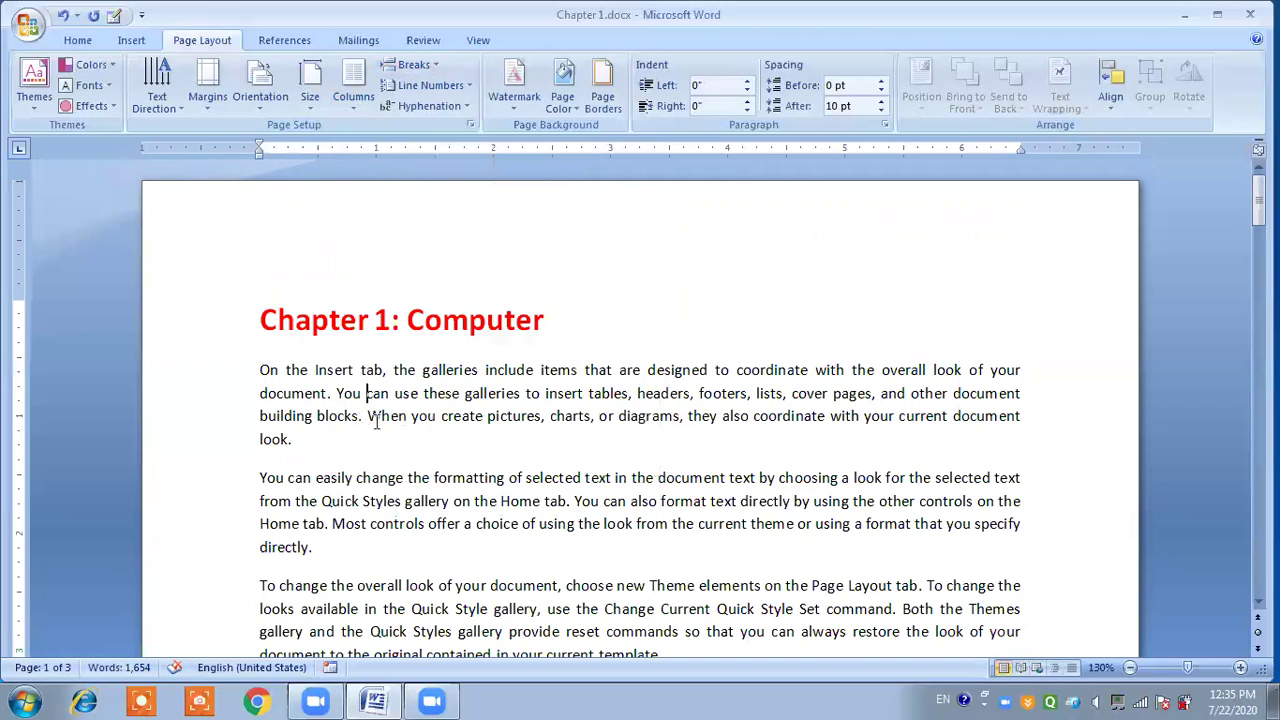
{"action": "left_click", "coordinate": [368, 417]}
{"action": "key", "text": "Return"}
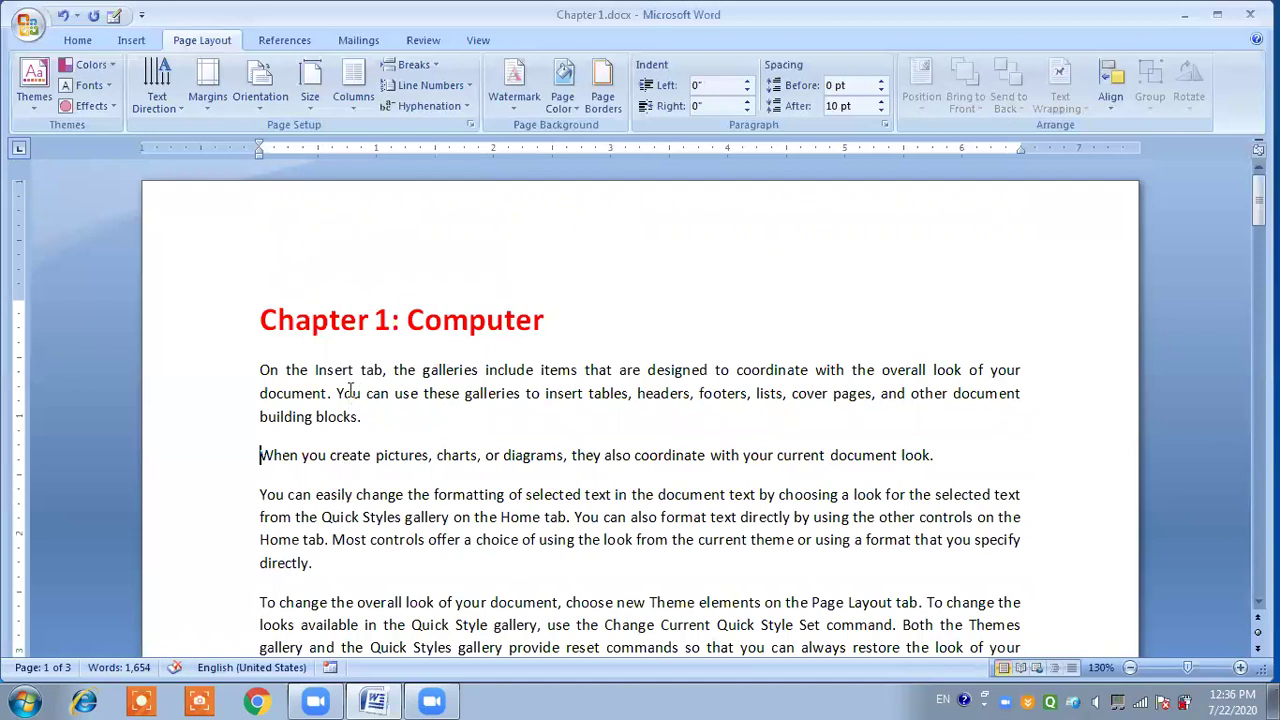
Step: Rejoin 'When you create pictures…' to the first paragraph by deleting the paragraph break
{"action": "triple_click", "coordinate": [350, 395]}
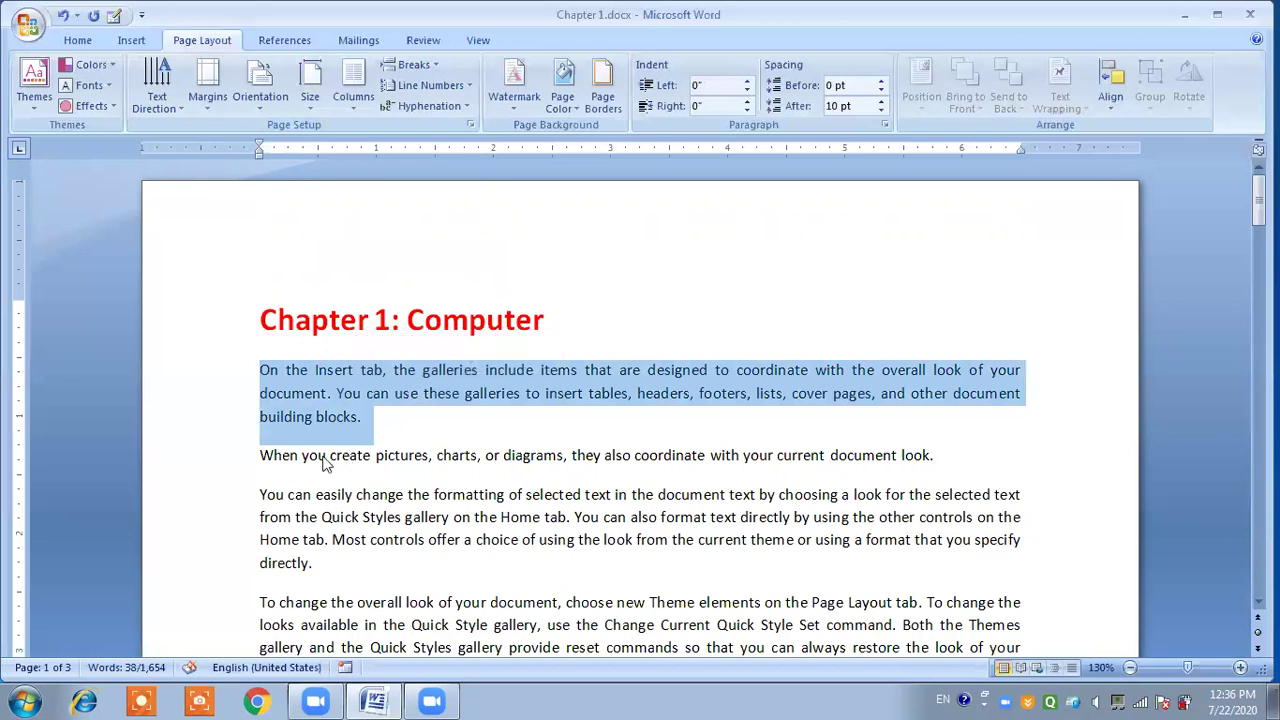
{"action": "triple_click", "coordinate": [371, 456]}
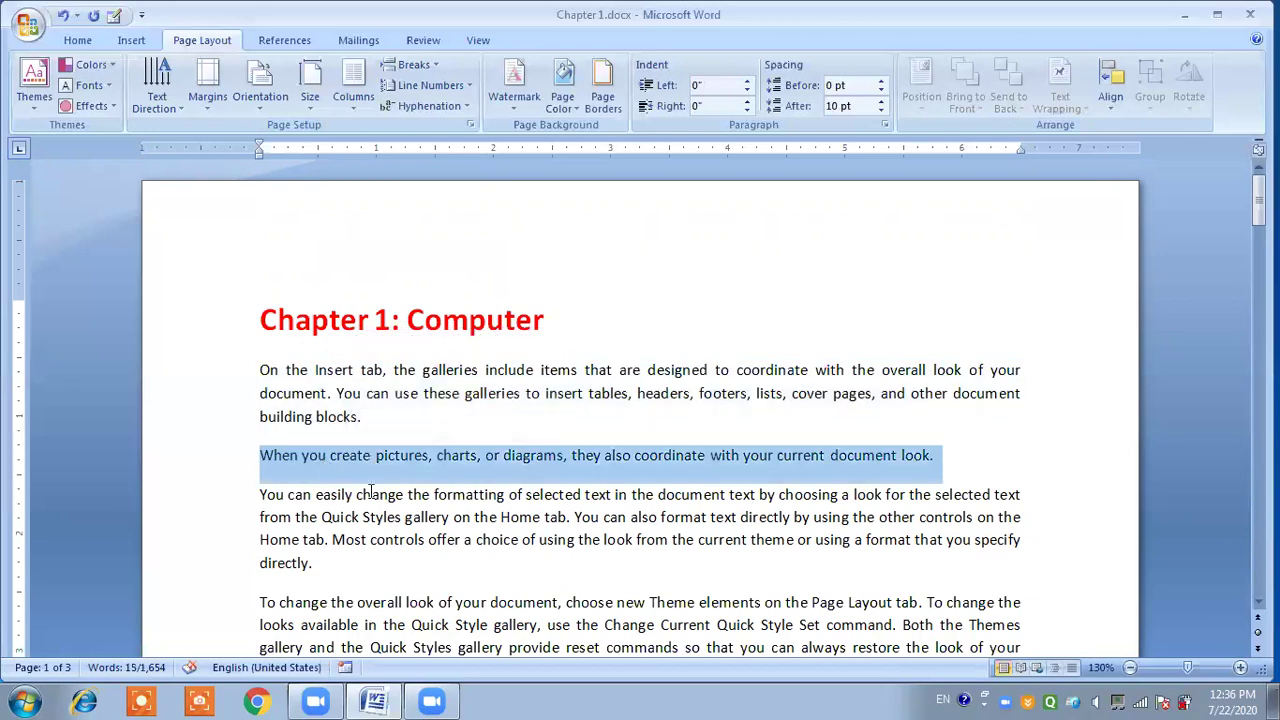
{"action": "triple_click", "coordinate": [368, 494]}
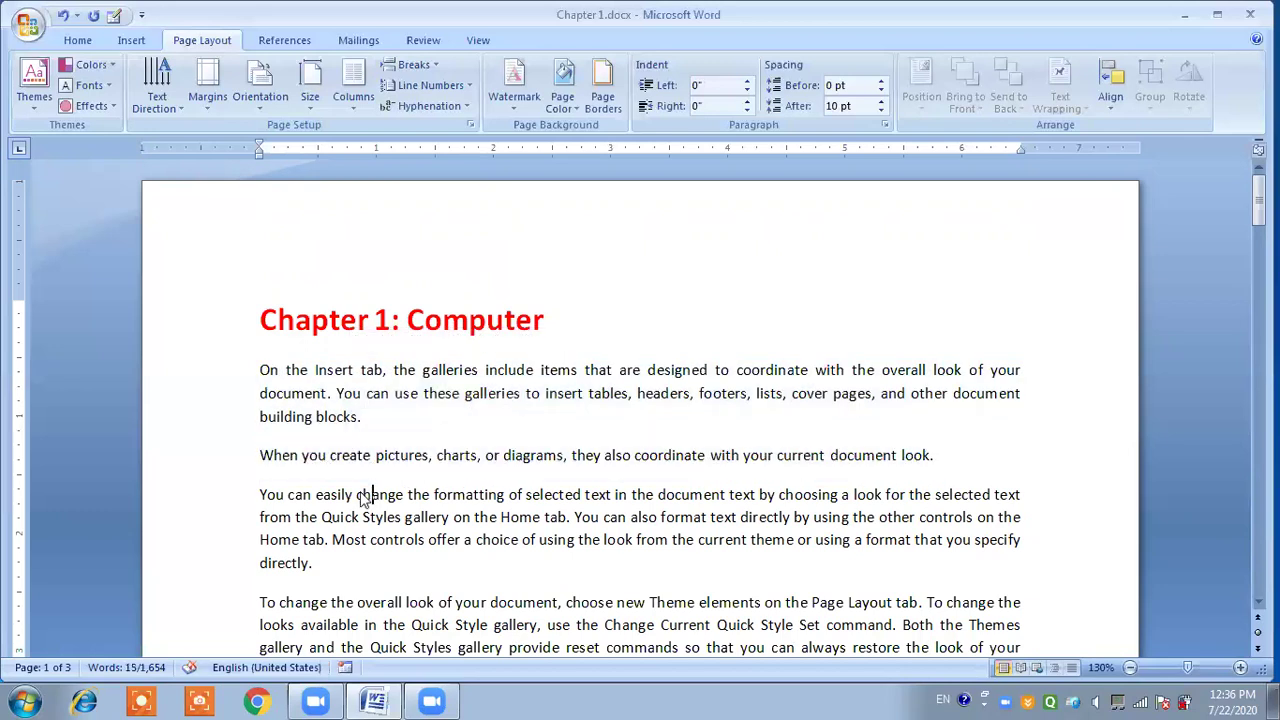
{"action": "left_click", "coordinate": [258, 453]}
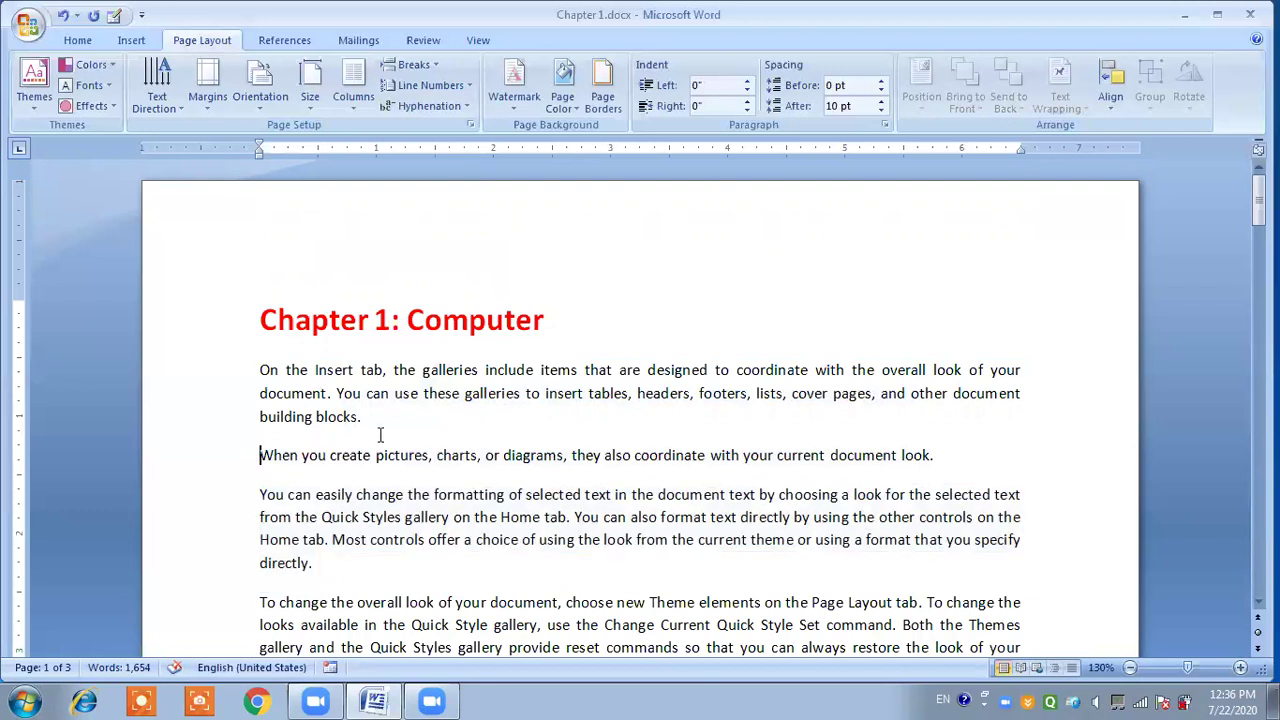
{"action": "key", "text": "BackSpace"}
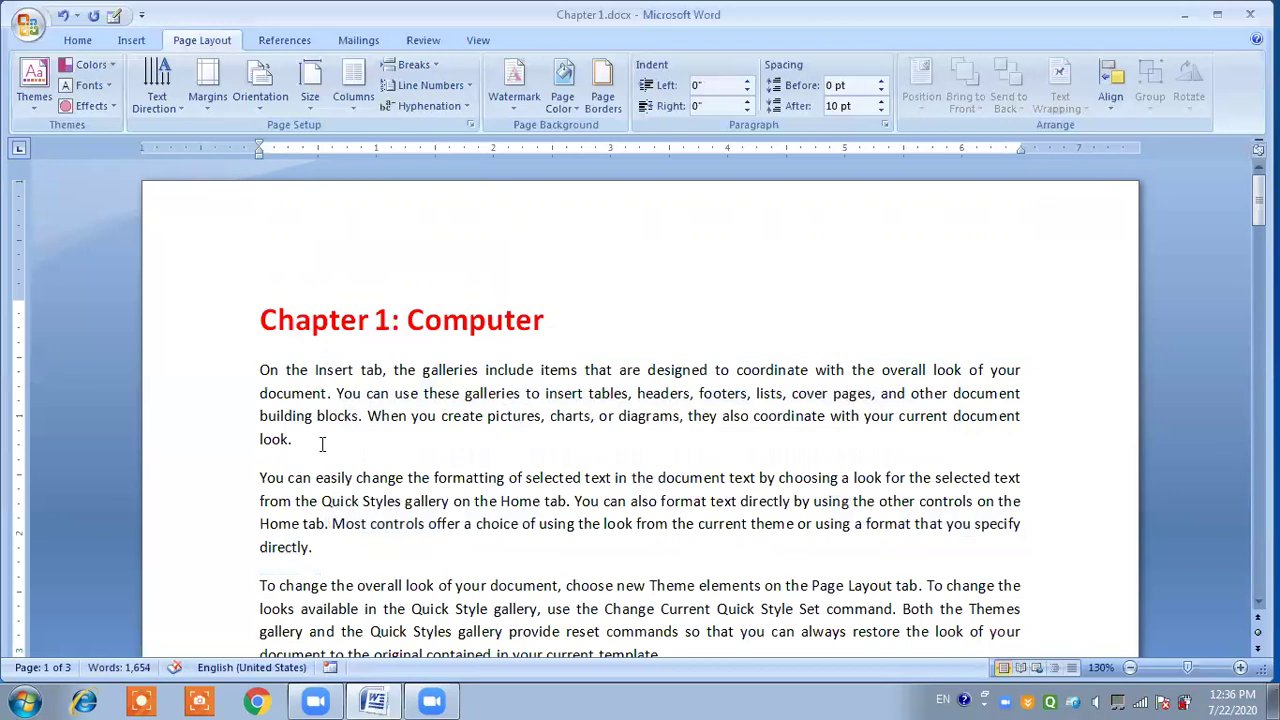
Step: Insert a Text Wrapping break after 'building blocks.' from the Breaks list
{"action": "scroll", "coordinate": [322, 462], "scroll_direction": "down", "scroll_amount": 1}
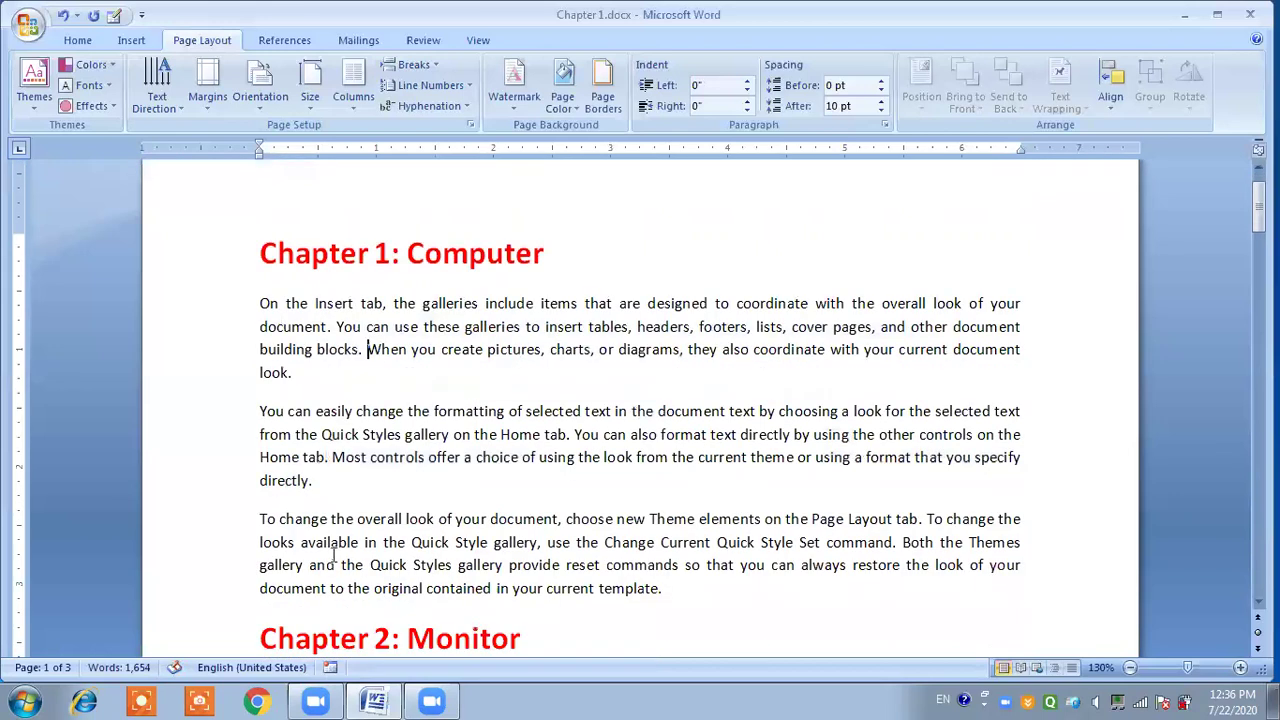
{"action": "left_click_drag", "start_coordinate": [334, 557], "coordinate": [262, 303]}
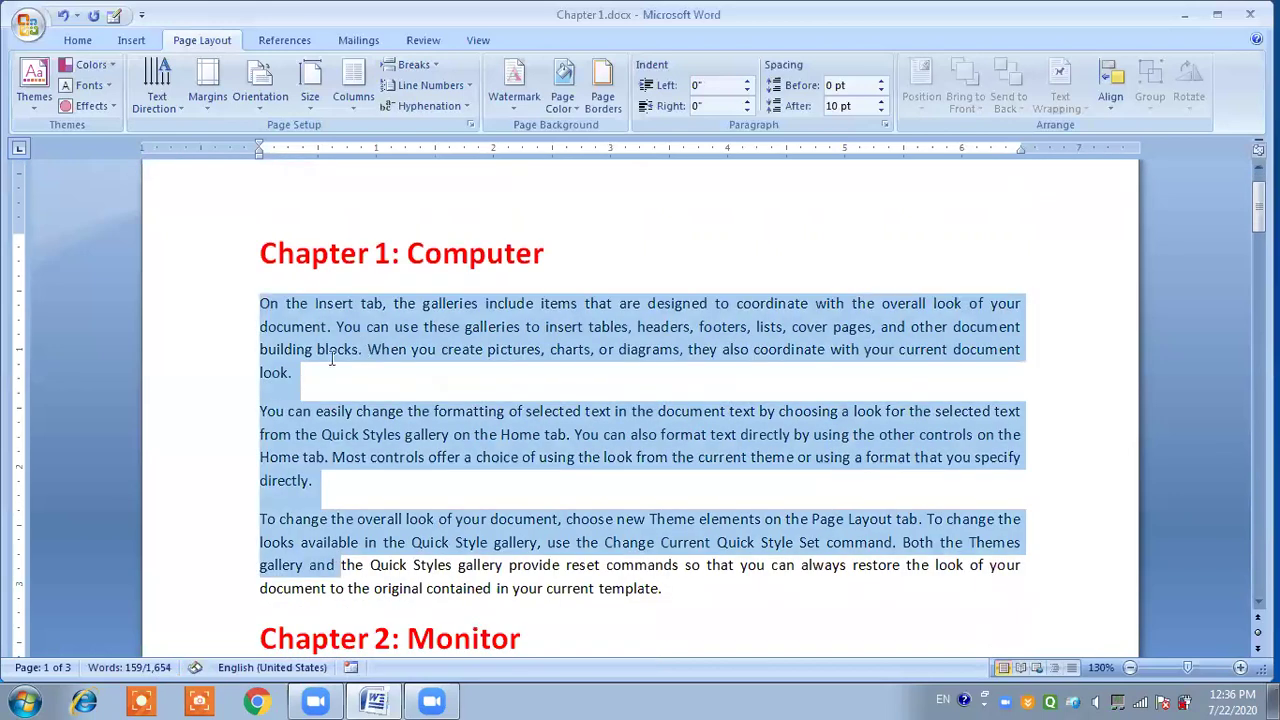
{"action": "left_click", "coordinate": [333, 357]}
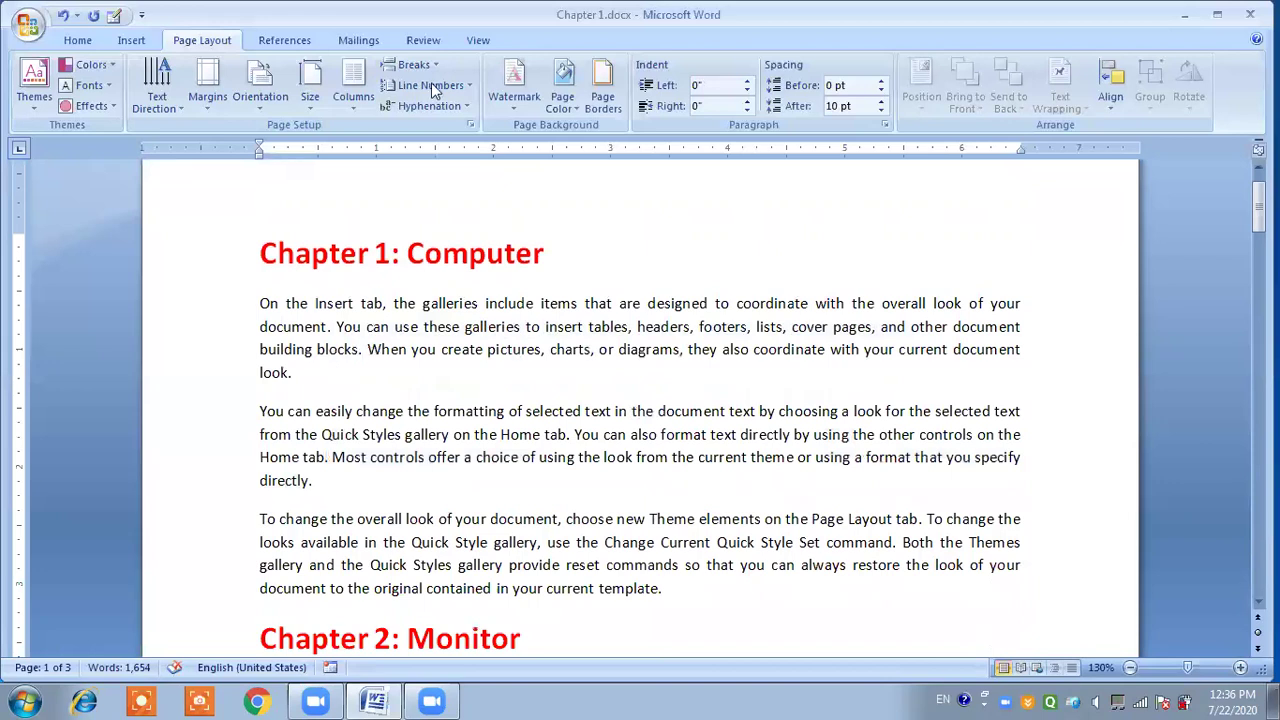
{"action": "left_click", "coordinate": [414, 64]}
{"action": "left_click", "coordinate": [445, 237]}
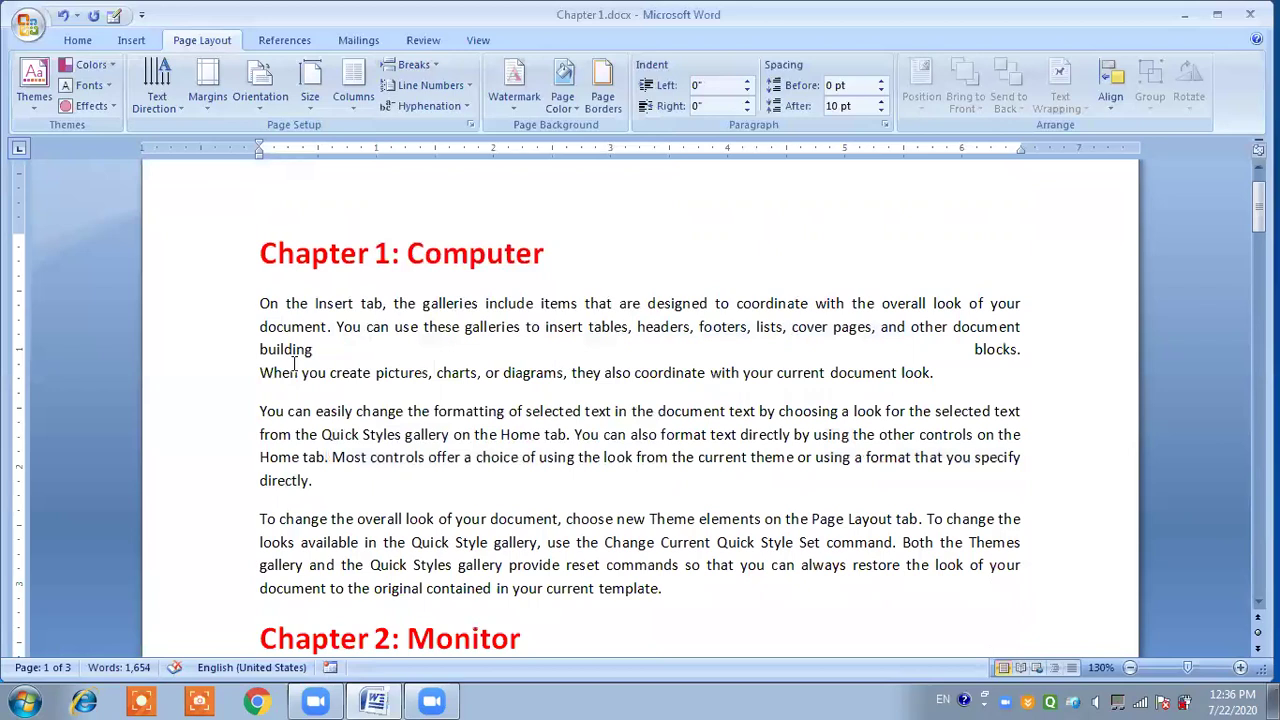
Step: Delete the text-wrapping break so the sentence runs inline again
{"action": "triple_click", "coordinate": [348, 332]}
{"action": "left_click", "coordinate": [318, 411]}
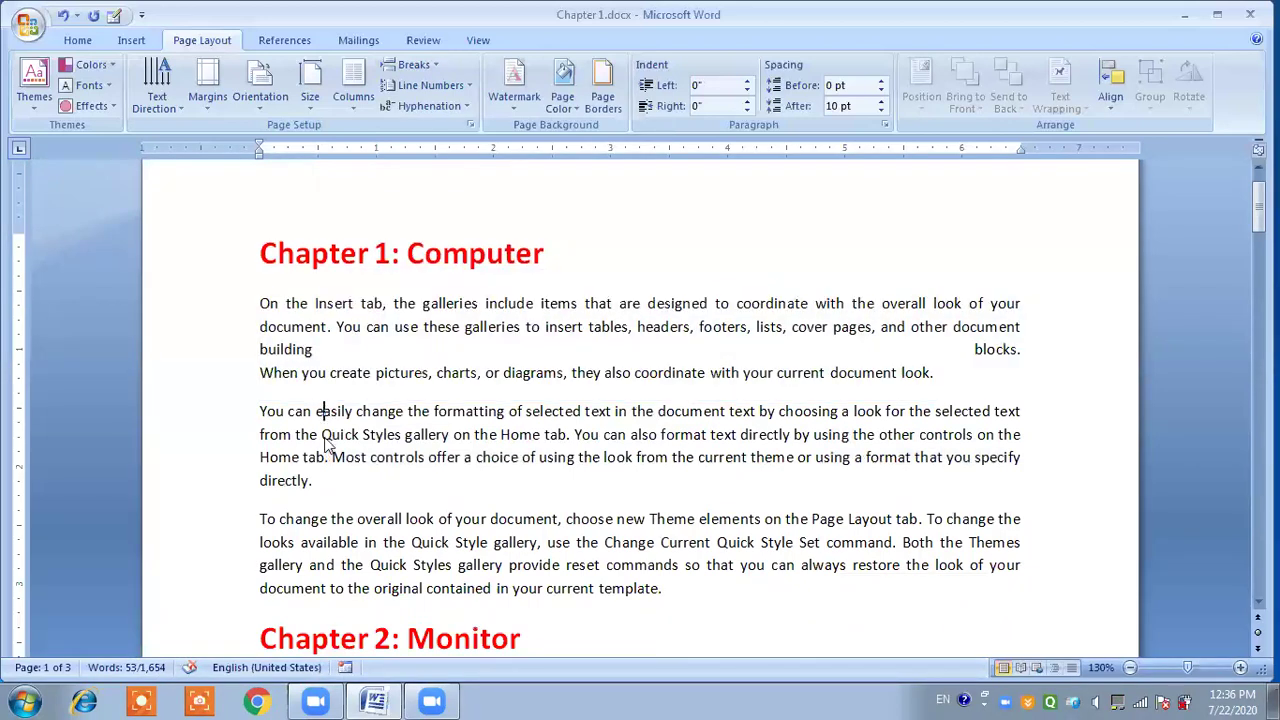
{"action": "triple_click", "coordinate": [326, 445]}
{"action": "triple_click", "coordinate": [337, 540]}
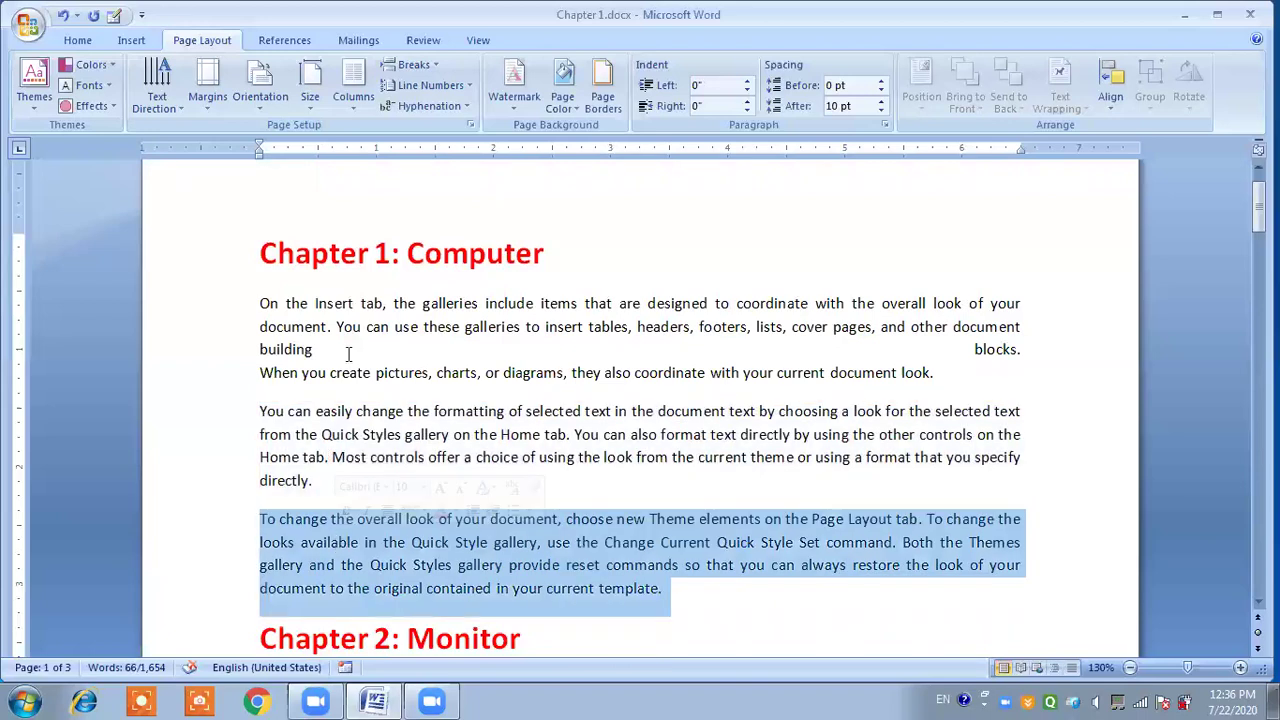
{"action": "left_click", "coordinate": [287, 370]}
{"action": "key", "text": "Left"}
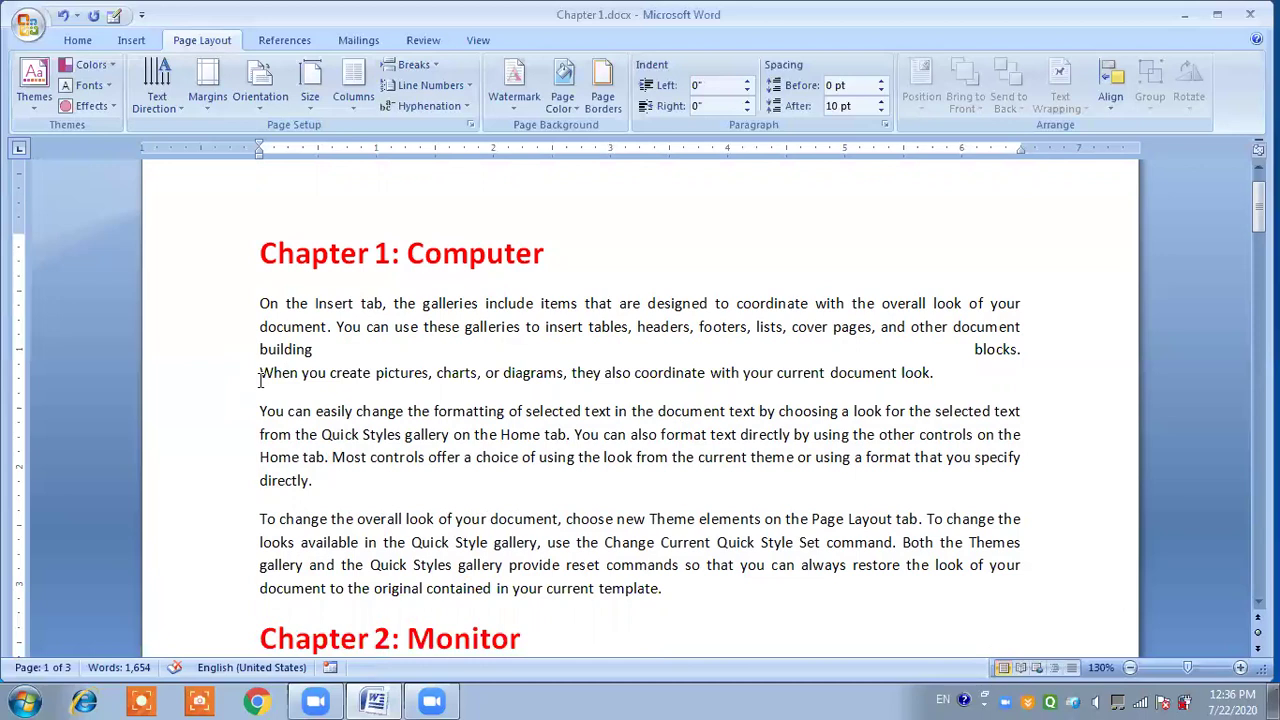
{"action": "key", "text": "BackSpace"}
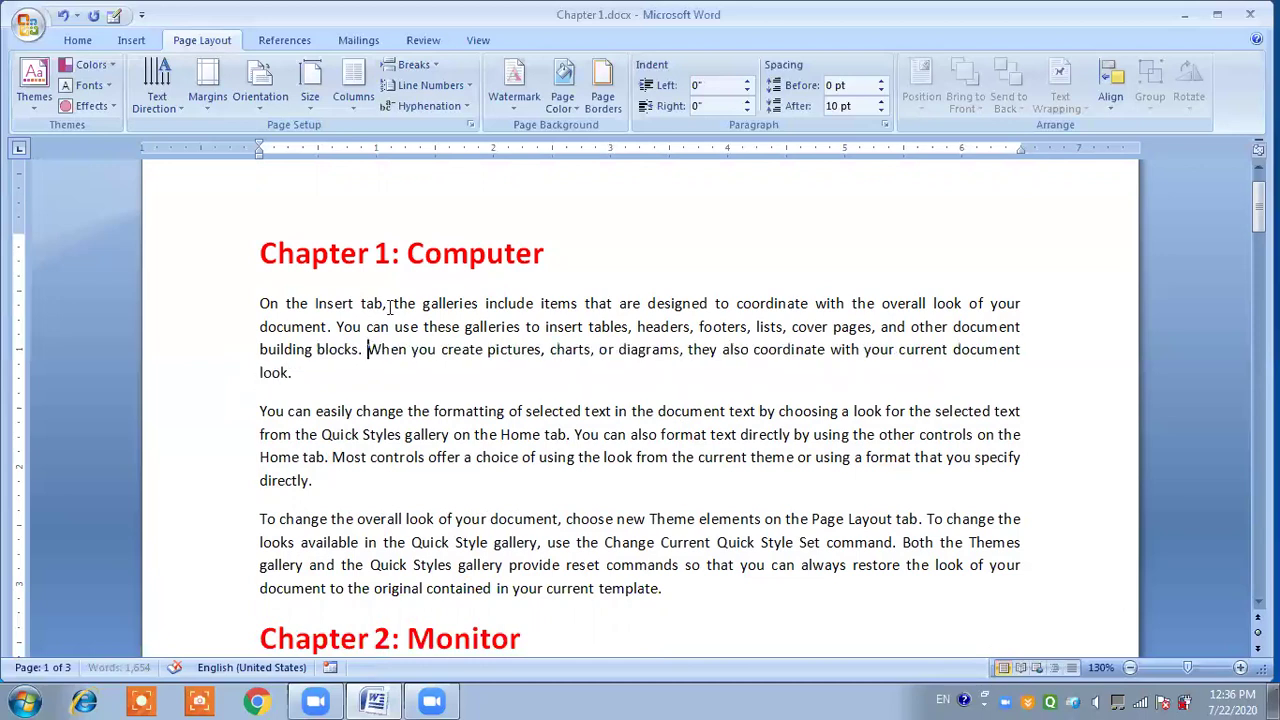
Step: Turn on Show/Hide ¶ on the Home tab, then return to Page Layout
{"action": "left_click", "coordinate": [433, 68]}
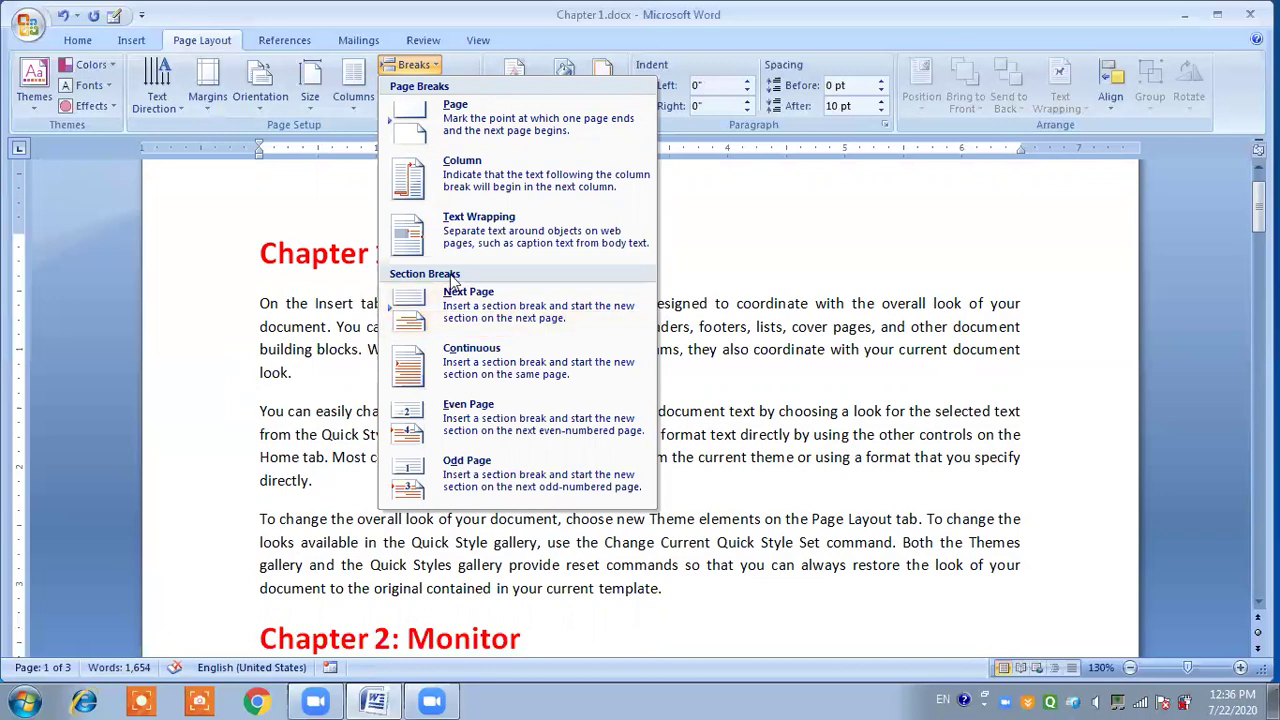
{"action": "left_click", "coordinate": [372, 296]}
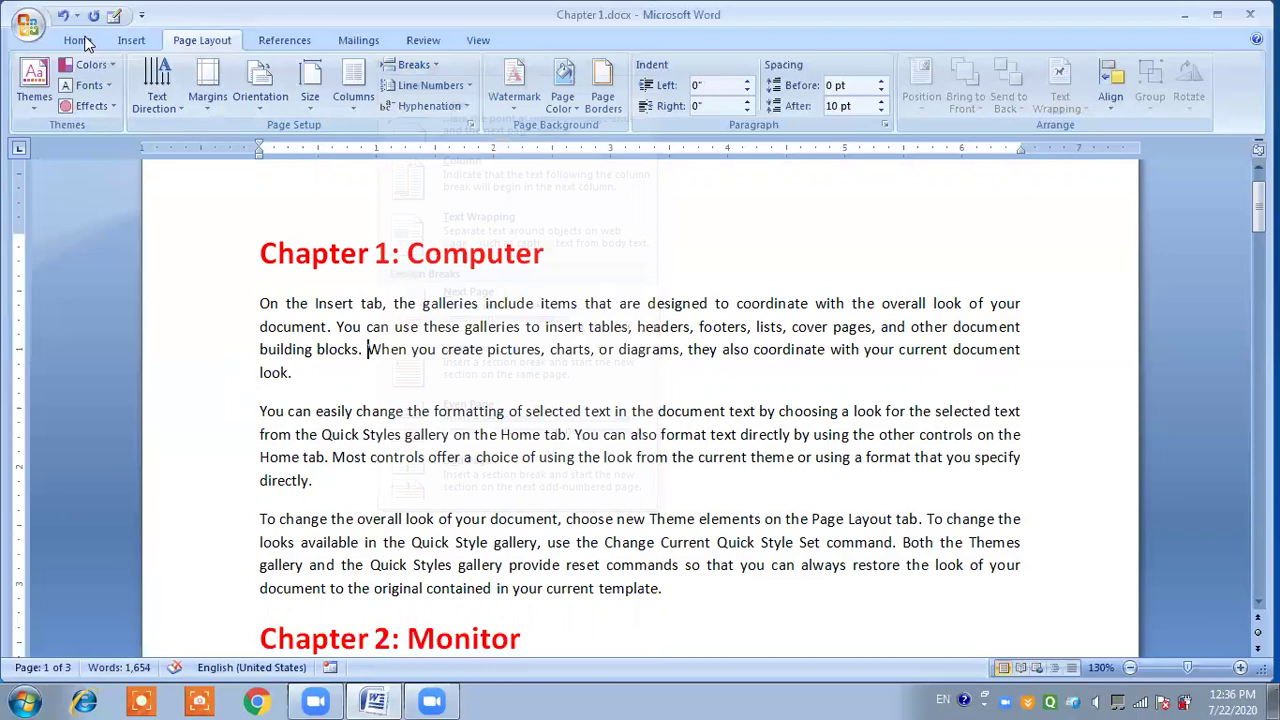
{"action": "left_click", "coordinate": [78, 40]}
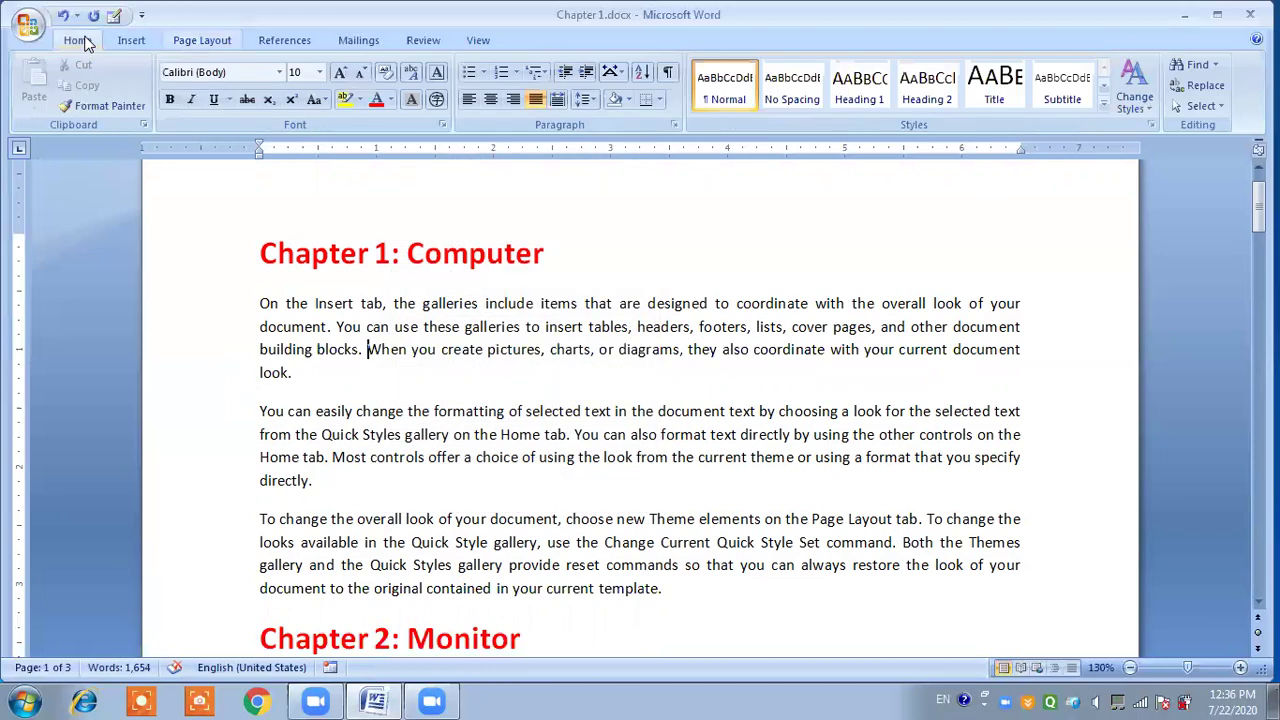
{"action": "left_click", "coordinate": [668, 80]}
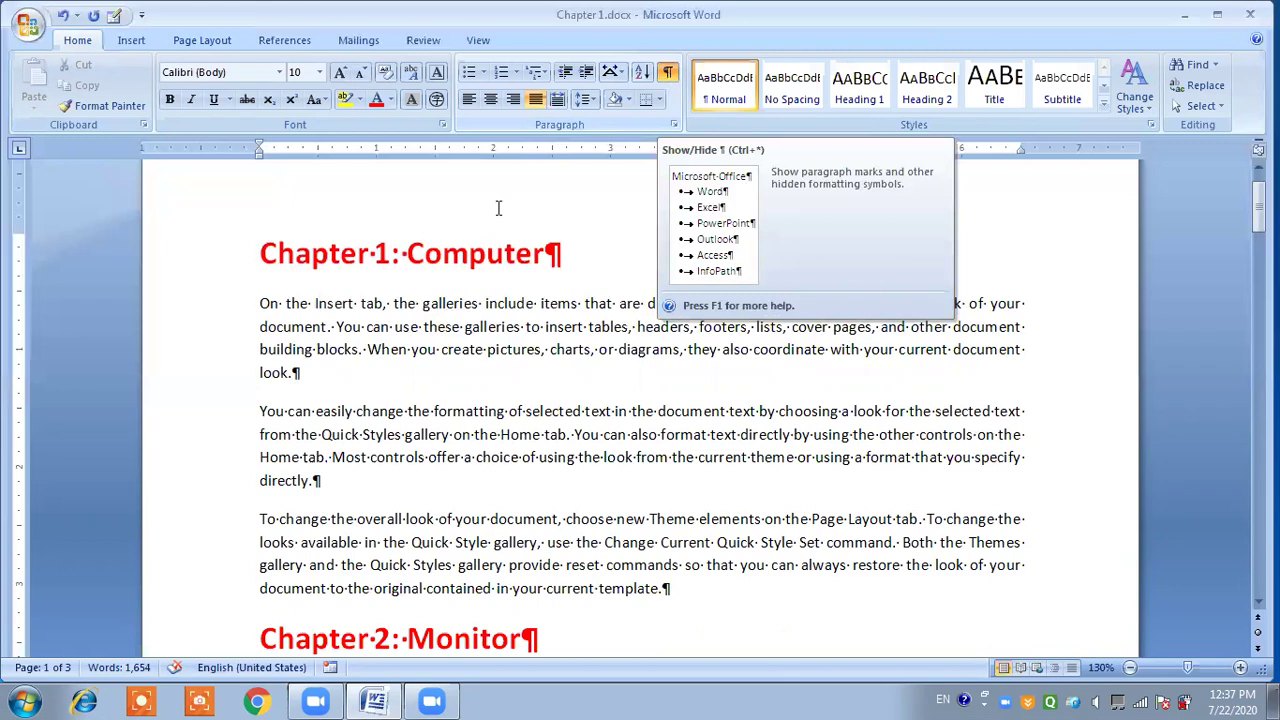
{"action": "left_click", "coordinate": [210, 43]}
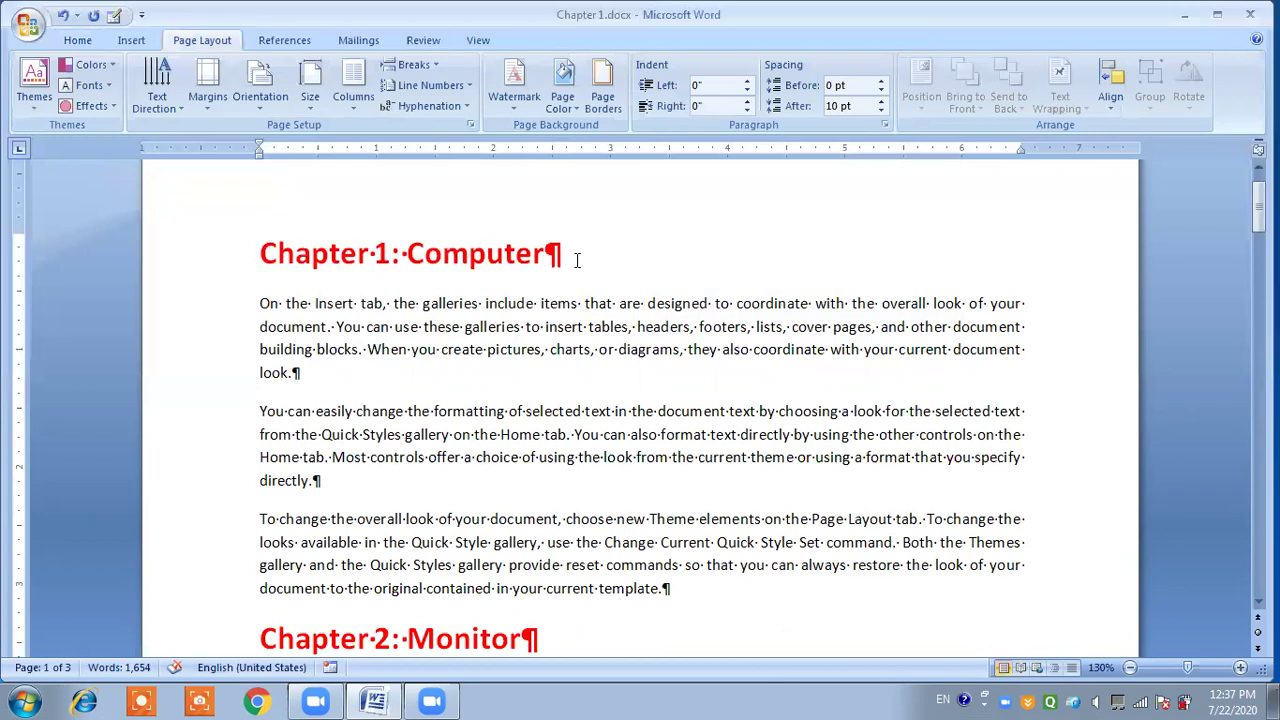
Step: Insert a Next Page section break so Chapter 2 starts on a new page
{"action": "left_click", "coordinate": [413, 65]}
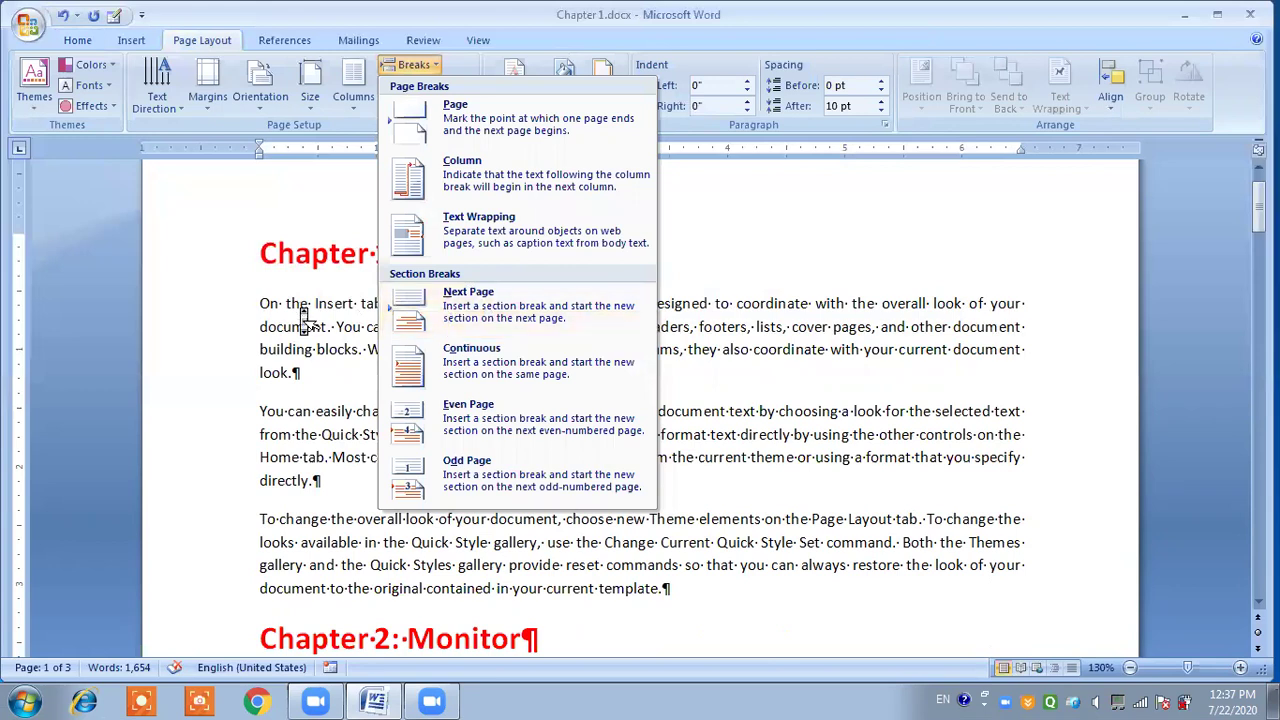
{"action": "scroll", "coordinate": [303, 314], "scroll_direction": "down", "scroll_amount": 3}
{"action": "scroll", "coordinate": [261, 386], "scroll_direction": "down", "scroll_amount": 1}
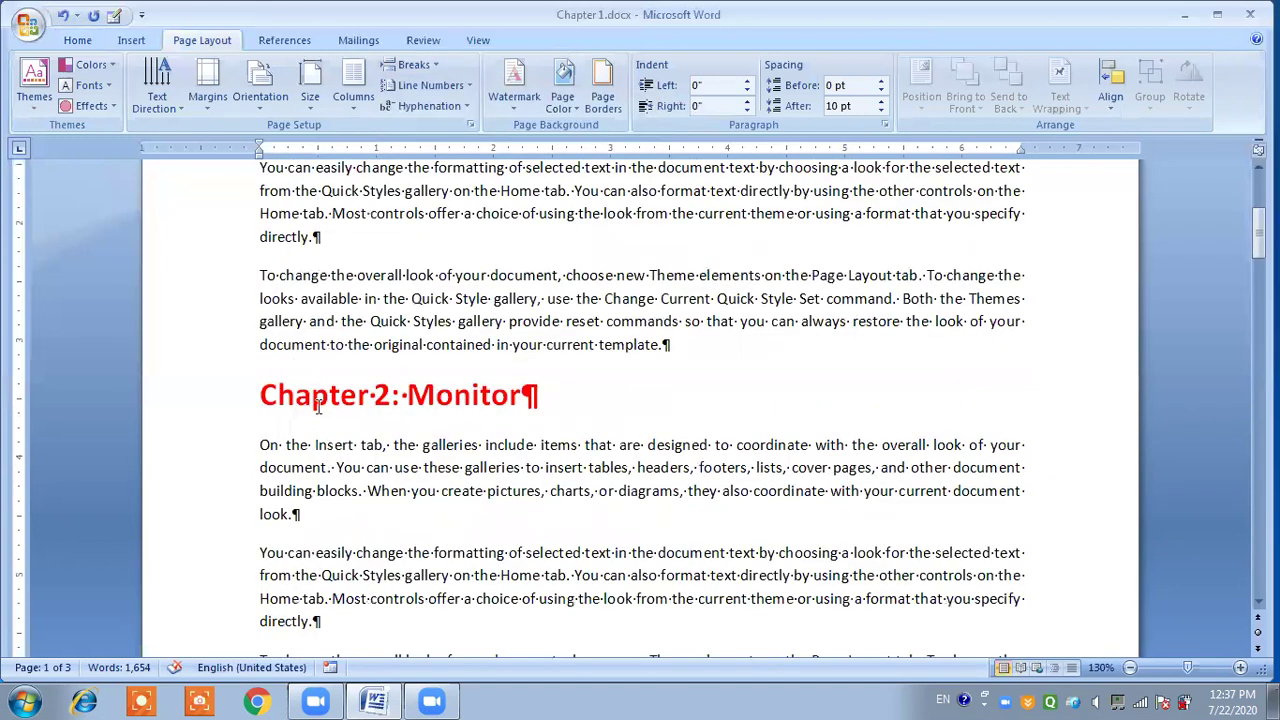
{"action": "left_click", "coordinate": [258, 396]}
{"action": "left_click", "coordinate": [414, 70]}
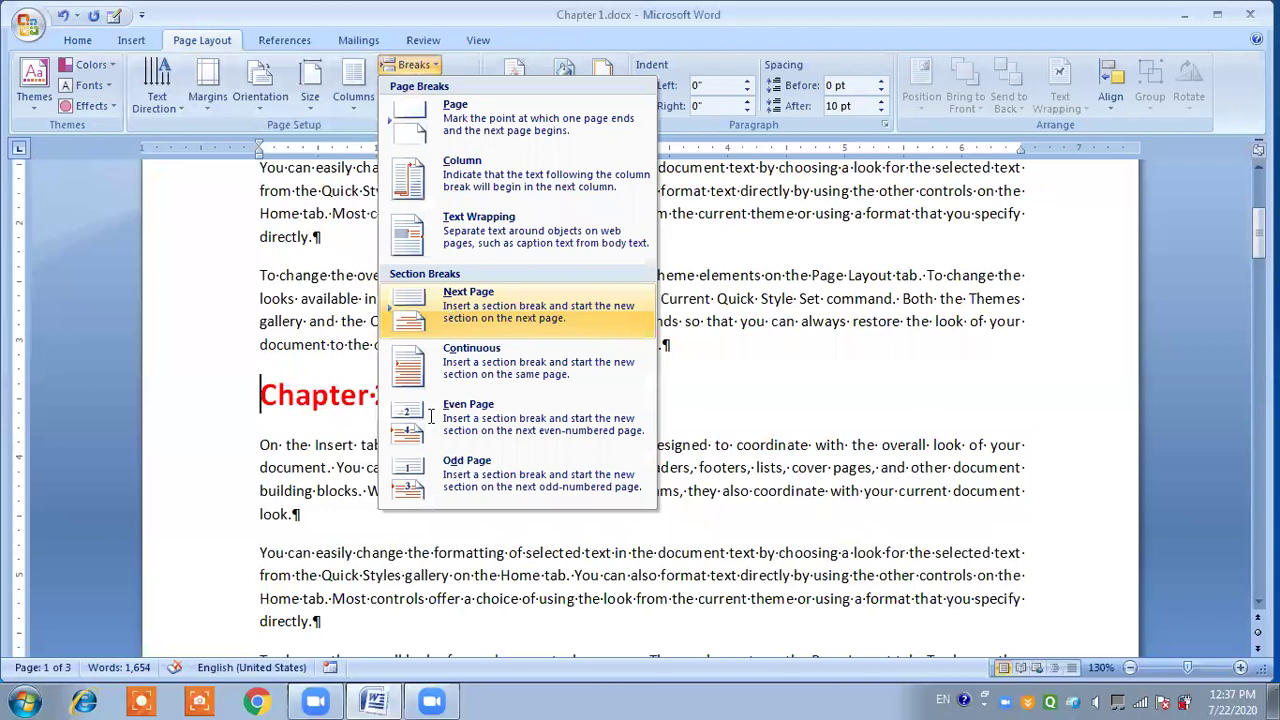
{"action": "left_click", "coordinate": [449, 310]}
{"action": "double_click", "coordinate": [434, 428]}
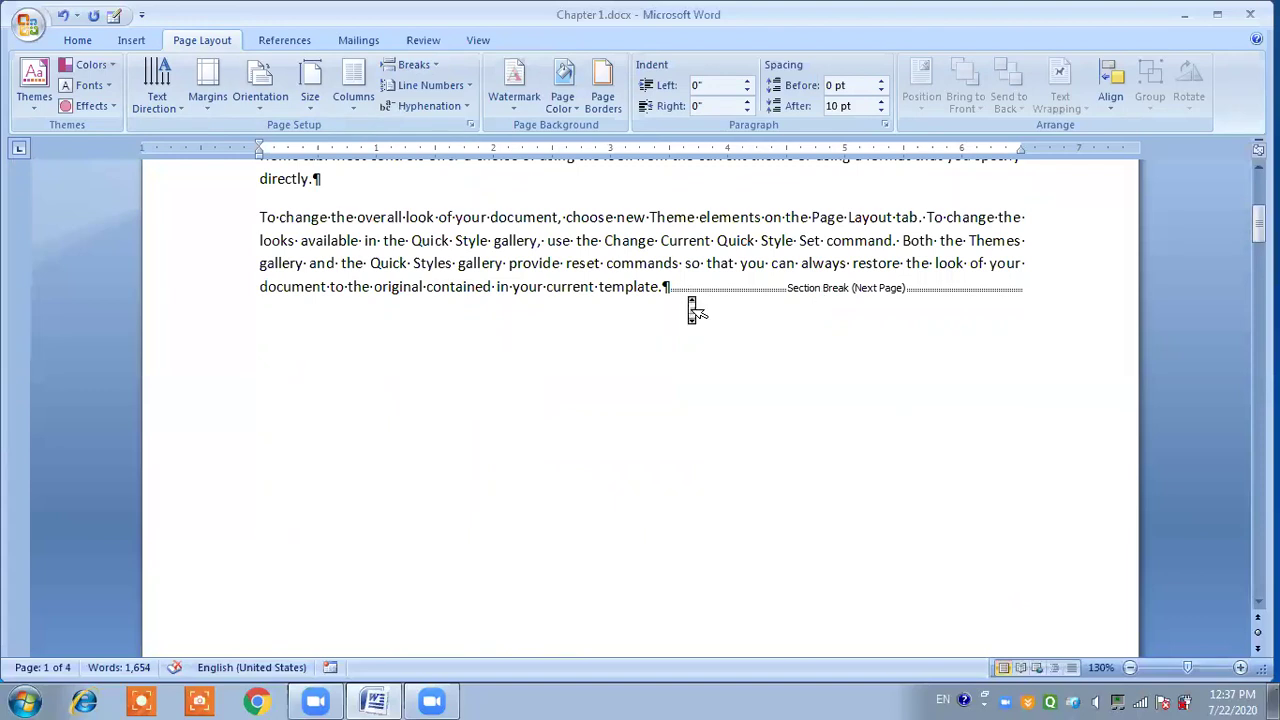
Step: Select the Chapter 1 text, then scroll down through Chapter 2 to Chapter 3
{"action": "scroll", "coordinate": [690, 300], "scroll_direction": "up", "scroll_amount": 5}
{"action": "left_click_drag", "start_coordinate": [231, 297], "coordinate": [413, 617]}
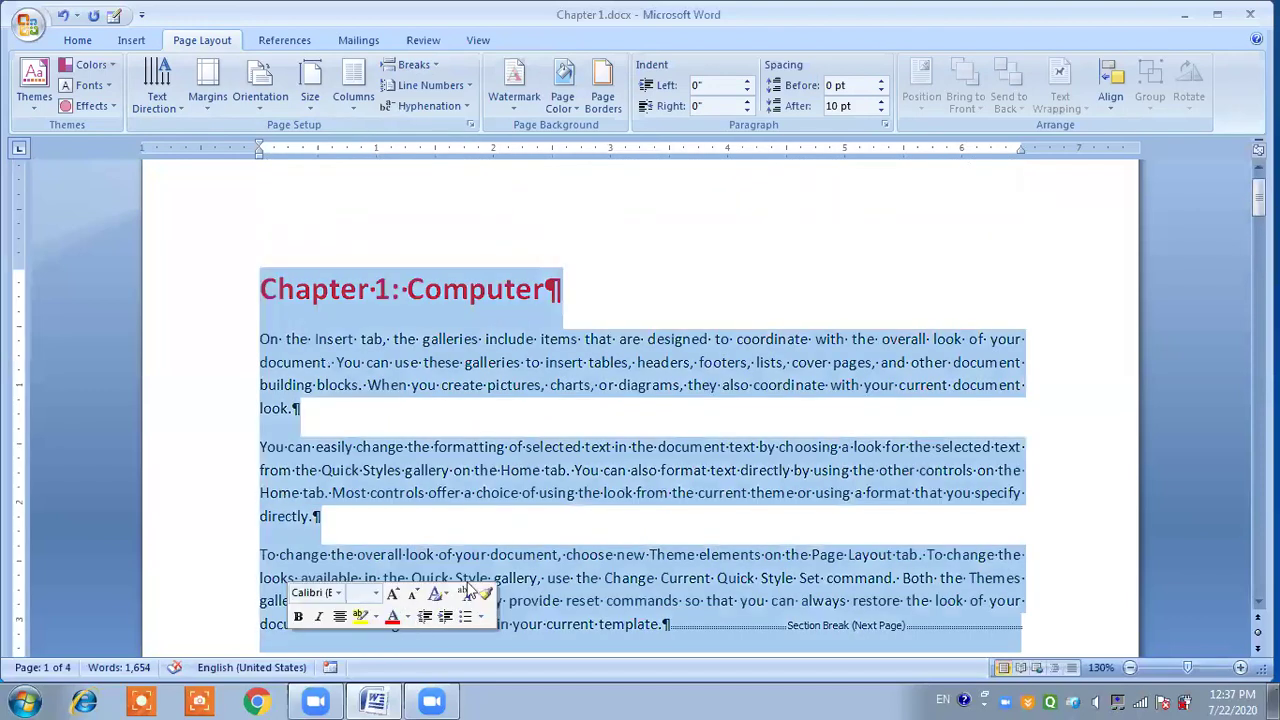
{"action": "left_click", "coordinate": [678, 400]}
{"action": "scroll", "coordinate": [678, 370], "scroll_direction": "down", "scroll_amount": 4}
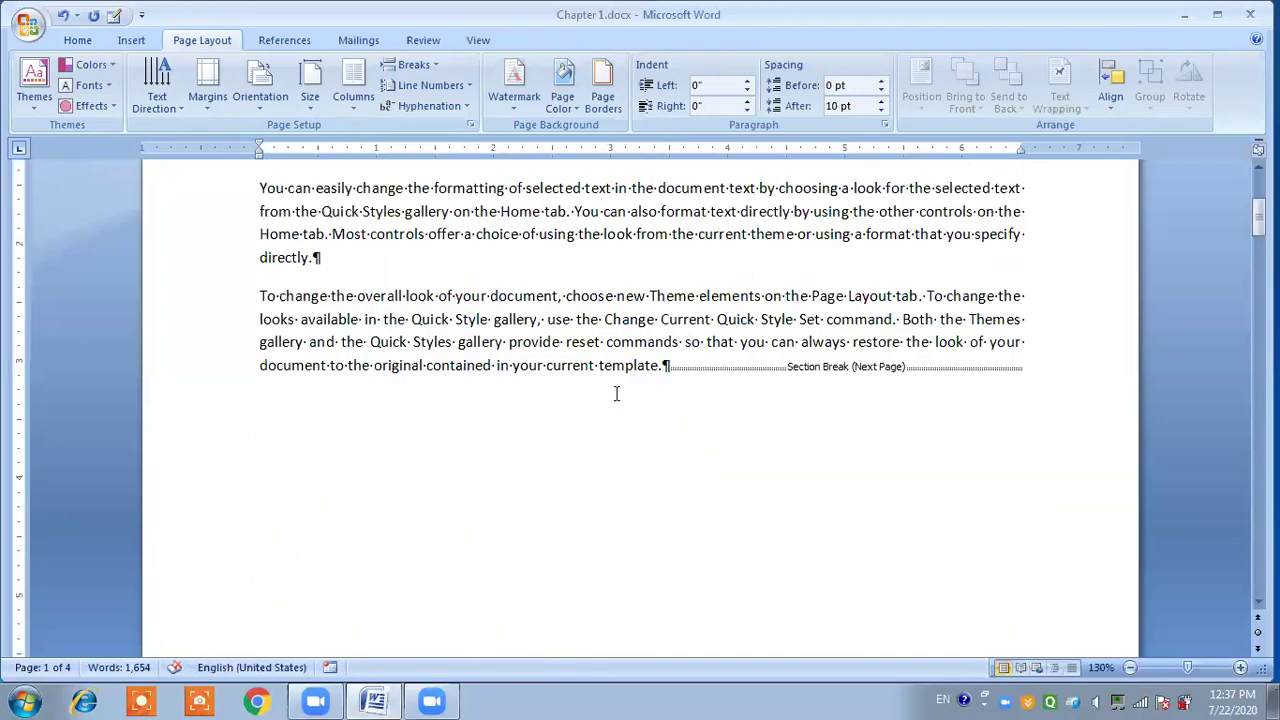
{"action": "scroll", "coordinate": [616, 393], "scroll_direction": "down", "scroll_amount": 5}
{"action": "scroll", "coordinate": [616, 393], "scroll_direction": "down", "scroll_amount": 3}
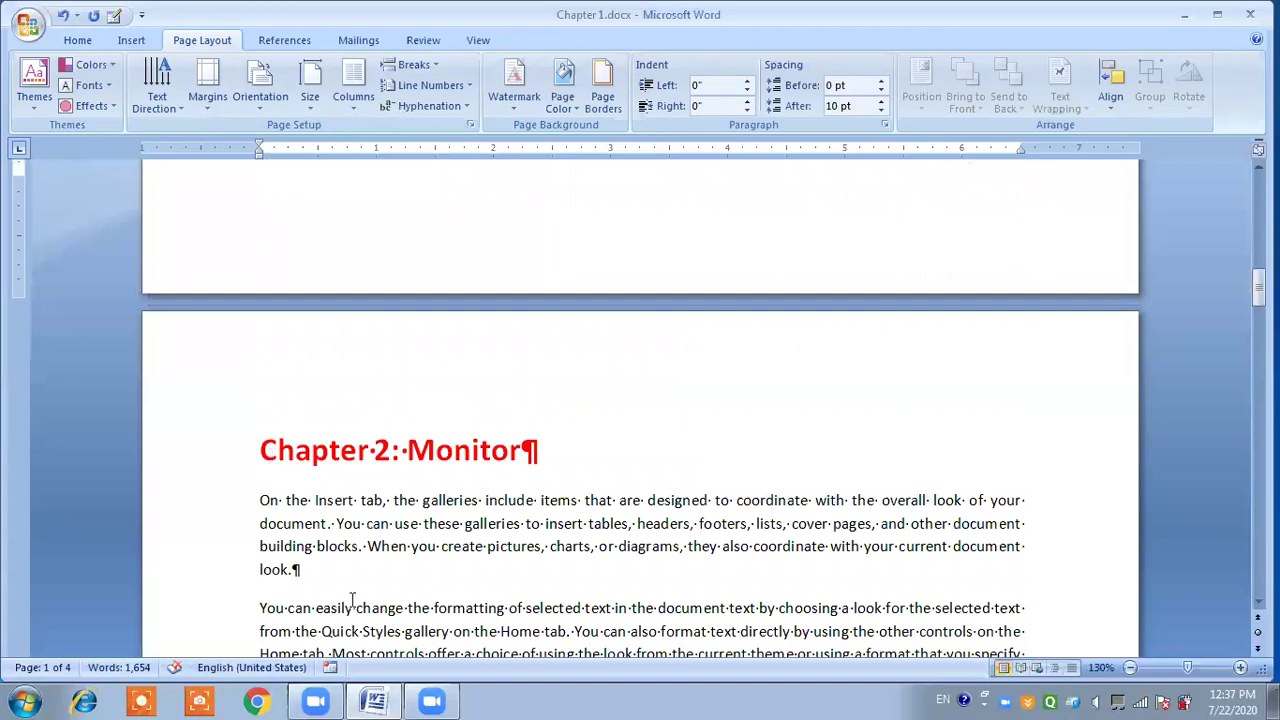
{"action": "left_click_drag", "start_coordinate": [262, 450], "coordinate": [358, 546]}
{"action": "left_click_drag", "start_coordinate": [397, 700], "coordinate": [397, 700]}
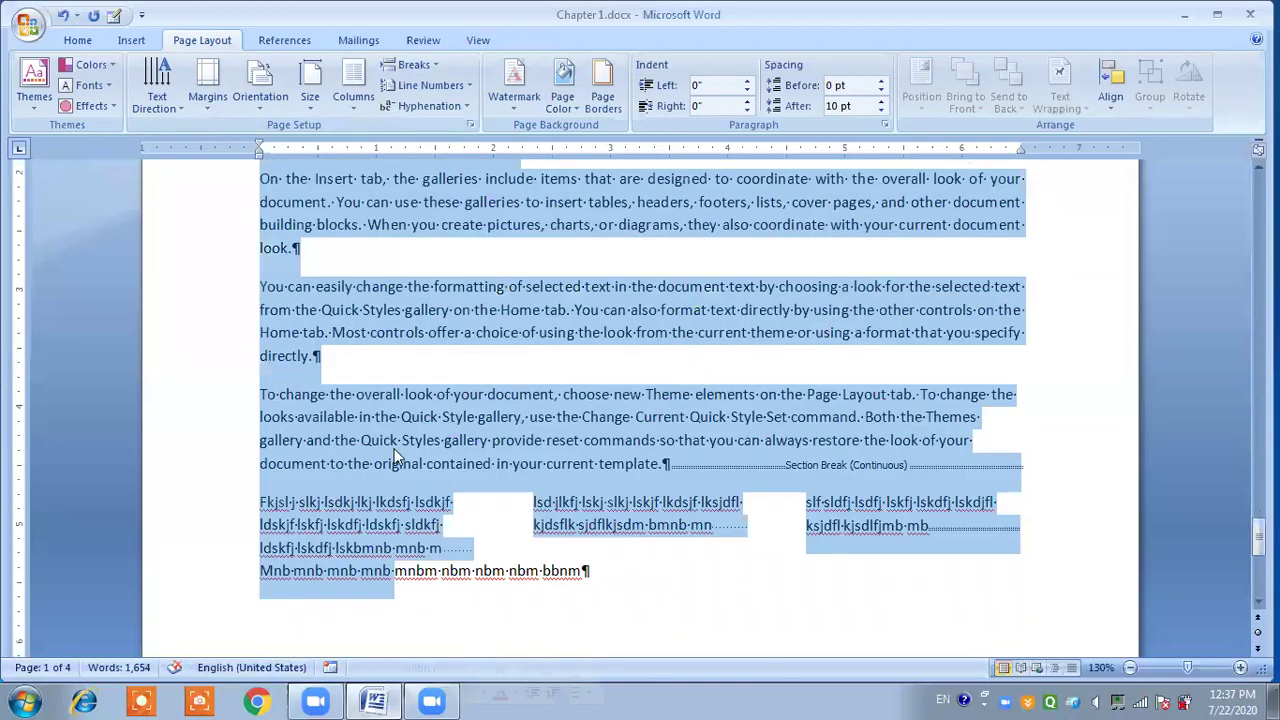
{"action": "scroll", "coordinate": [394, 448], "scroll_direction": "up", "scroll_amount": 10}
{"action": "scroll", "coordinate": [394, 455], "scroll_direction": "down", "scroll_amount": 2}
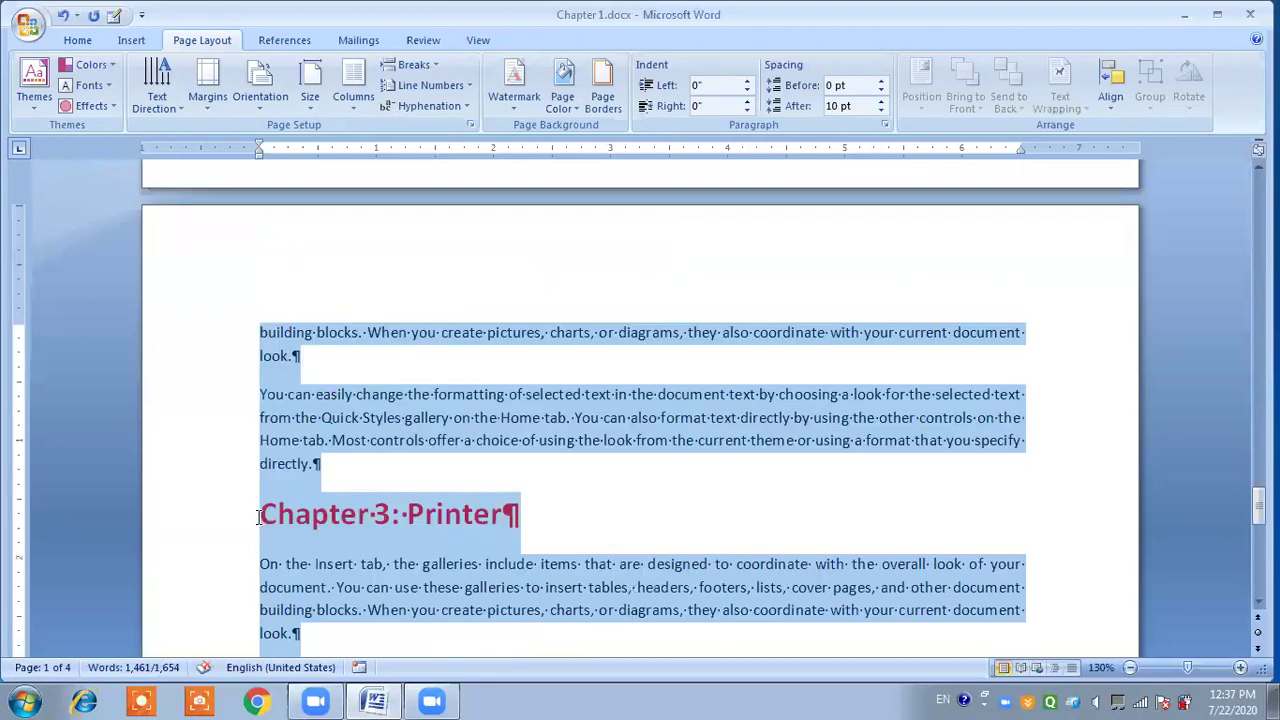
Step: Insert a Next Page section break so Chapter 3: Printer starts on a new page
{"action": "left_click", "coordinate": [258, 515]}
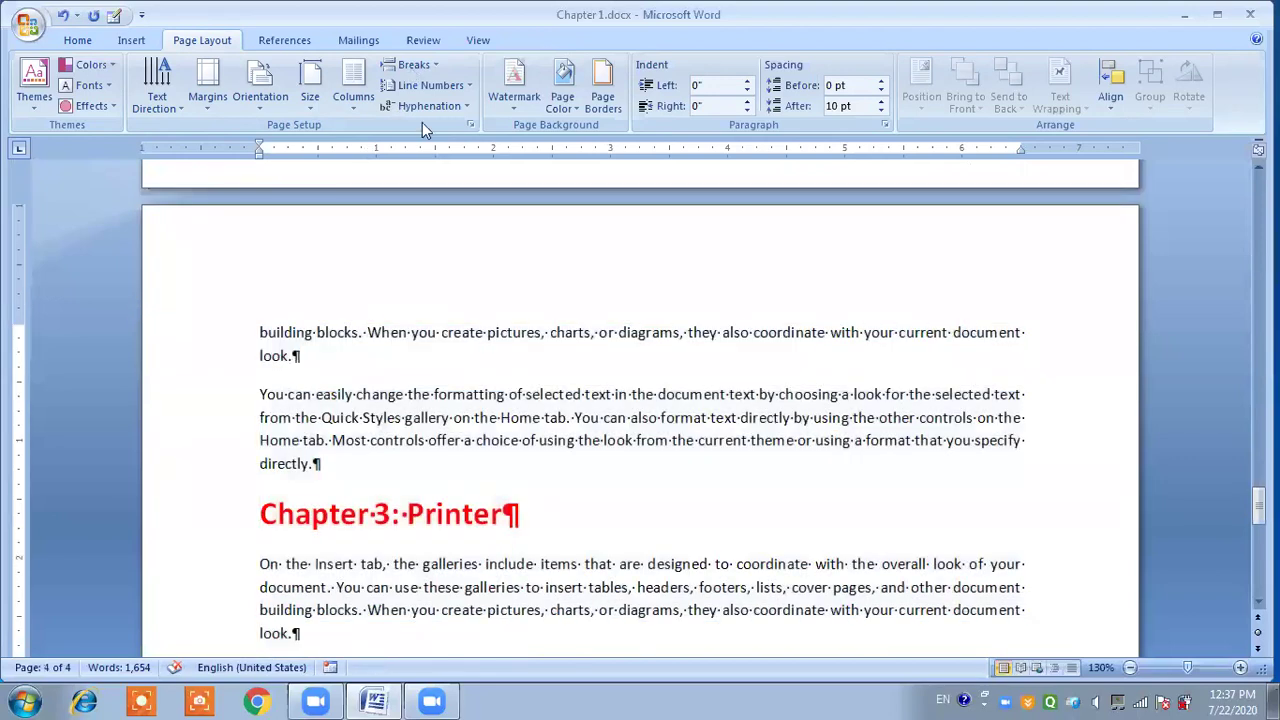
{"action": "left_click", "coordinate": [413, 65]}
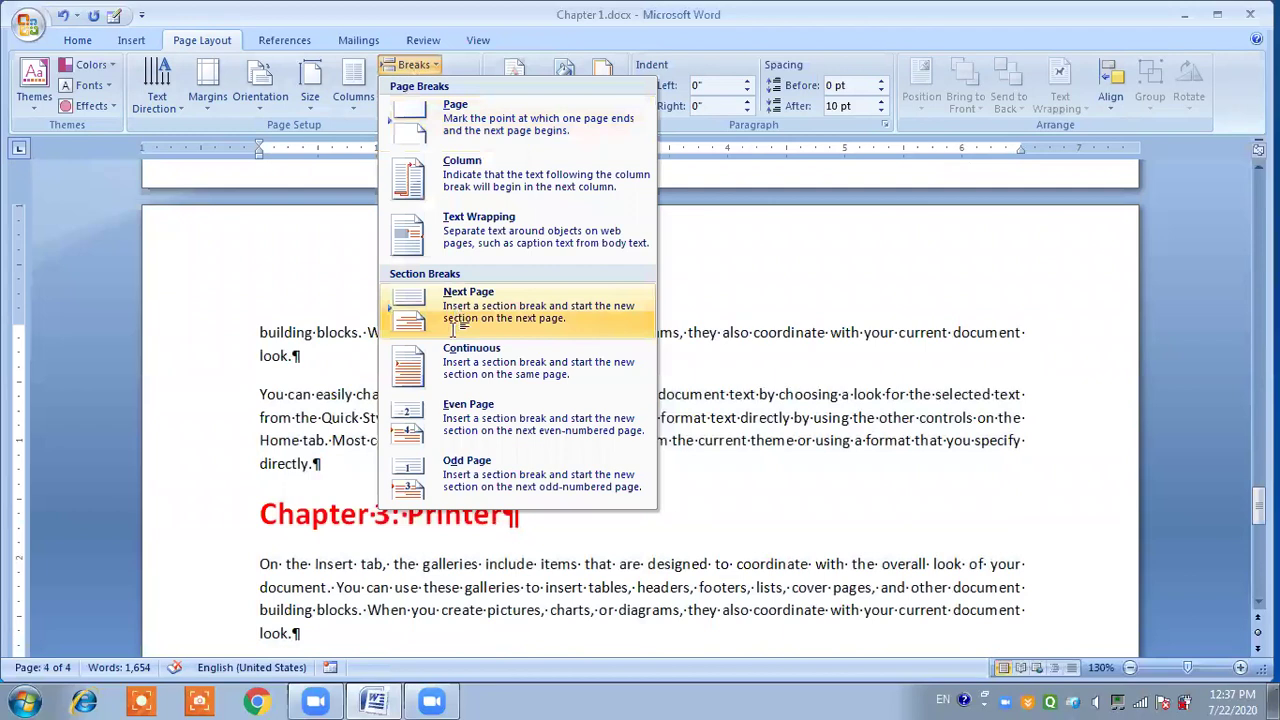
{"action": "left_click", "coordinate": [453, 318]}
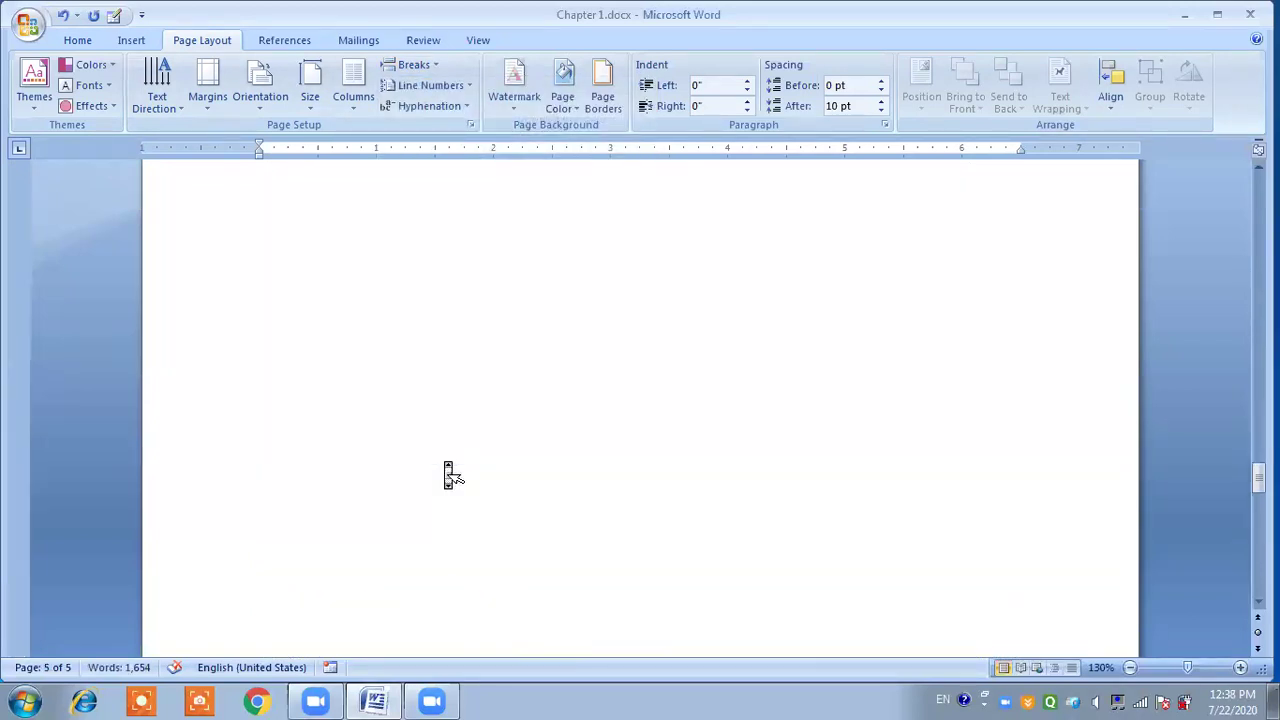
Step: Select from the Chapter 3 heading through the end of the document and delete it
{"action": "scroll", "coordinate": [445, 455], "scroll_direction": "up", "scroll_amount": 2}
{"action": "scroll", "coordinate": [663, 314], "scroll_direction": "up", "scroll_amount": 2}
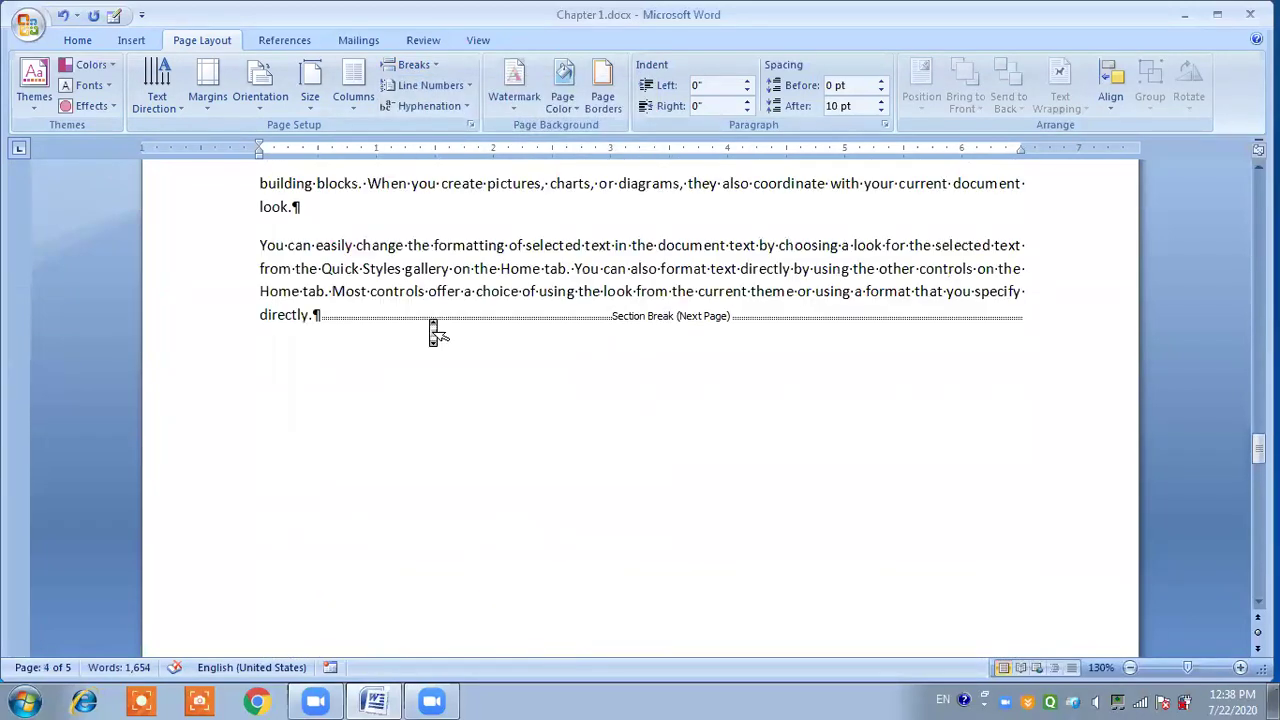
{"action": "scroll", "coordinate": [433, 330], "scroll_direction": "down", "scroll_amount": 3}
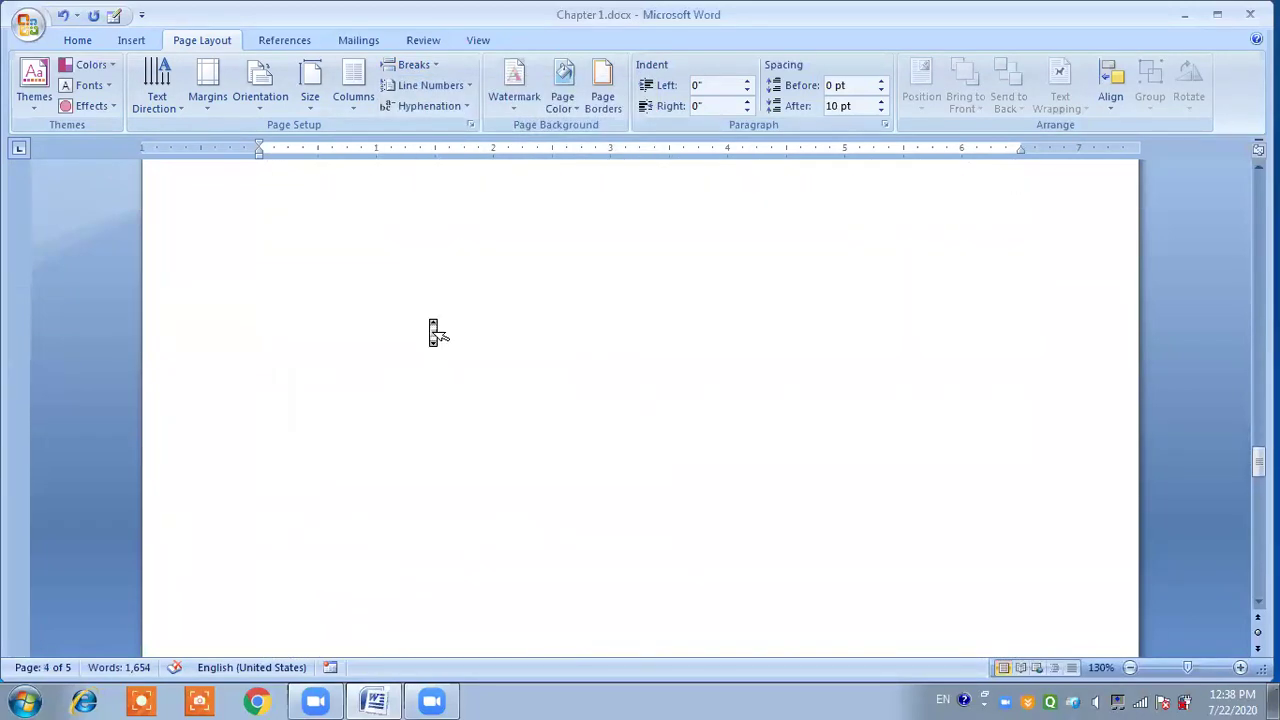
{"action": "left_click", "coordinate": [260, 440]}
{"action": "key", "text": "ctrl+shift+End"}
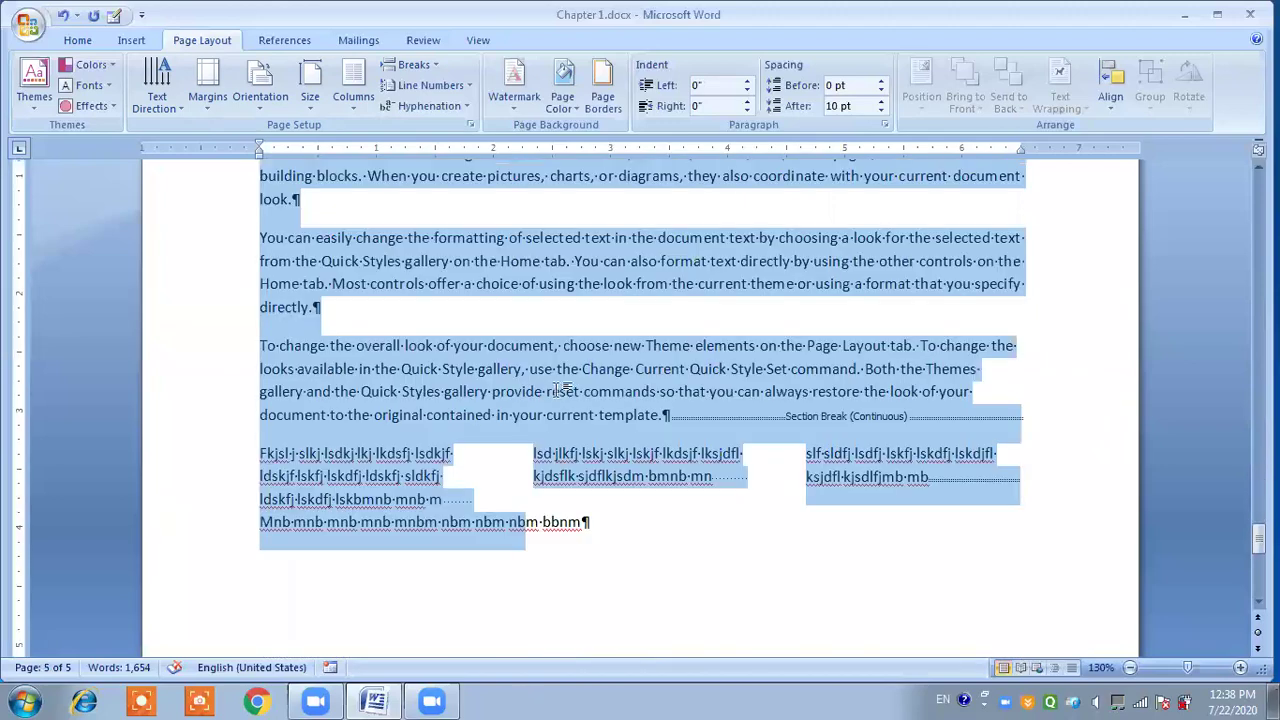
{"action": "key", "text": "Delete"}
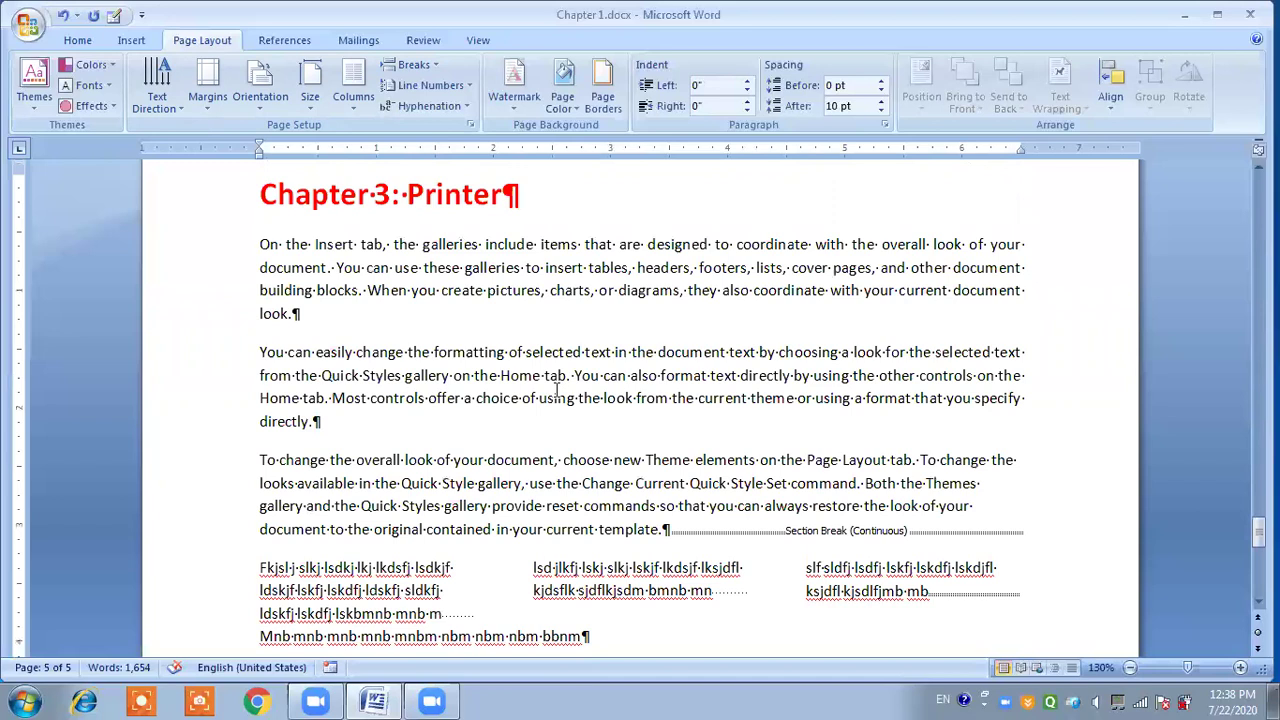
Step: Jump back to the start of the document at the Chapter 1: Computer heading
{"action": "scroll", "coordinate": [557, 390], "scroll_direction": "up", "scroll_amount": 4}
{"action": "scroll", "coordinate": [557, 390], "scroll_direction": "up", "scroll_amount": 4}
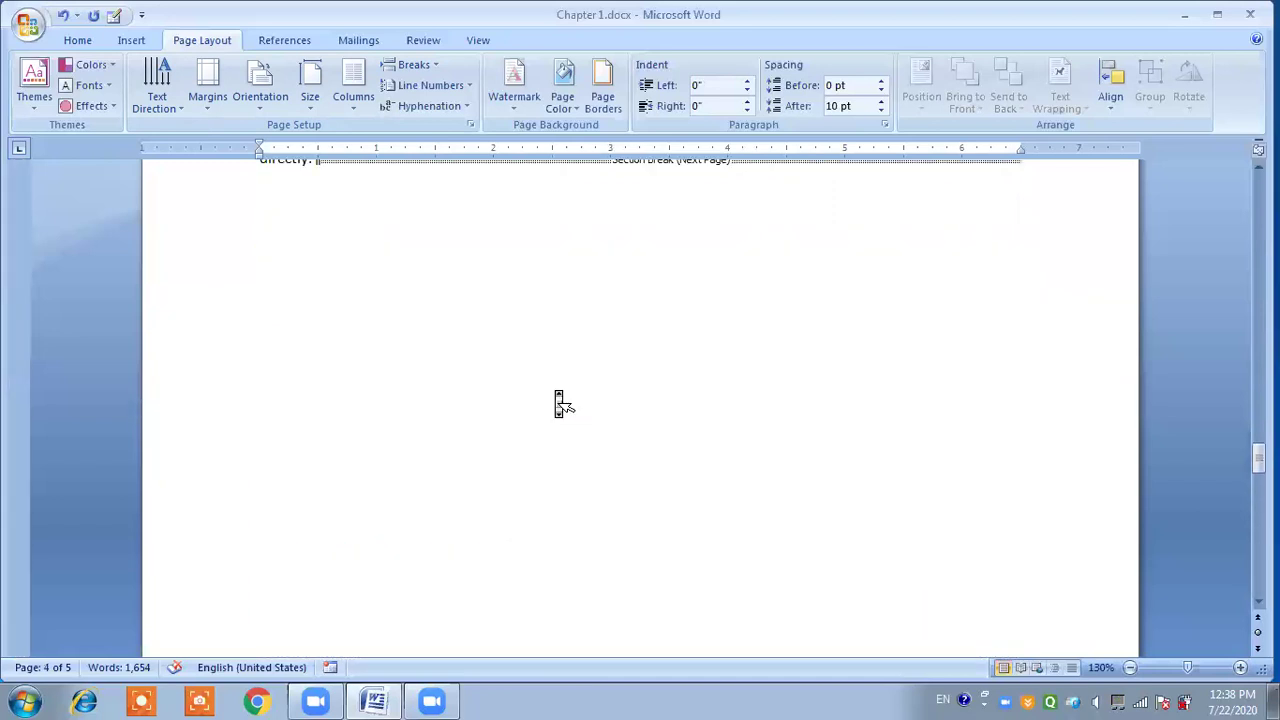
{"action": "scroll", "coordinate": [560, 403], "scroll_direction": "down", "scroll_amount": 5}
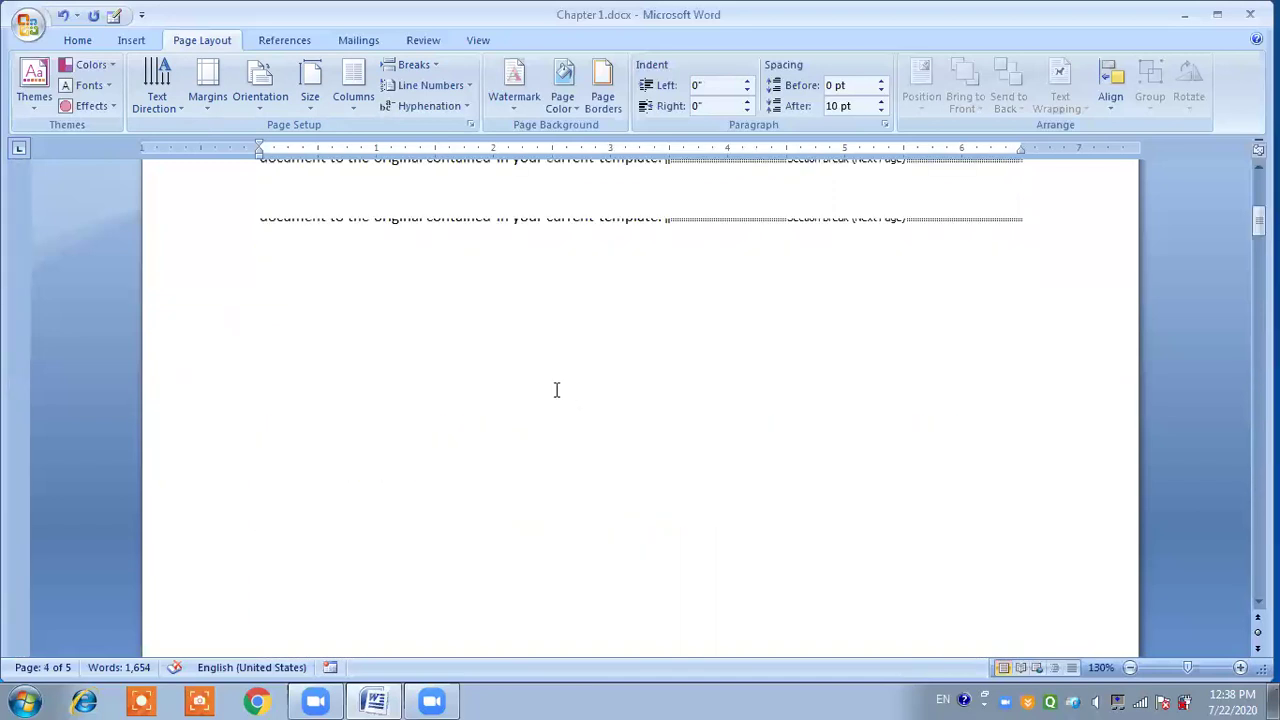
{"action": "key", "text": "ctrl+Home"}
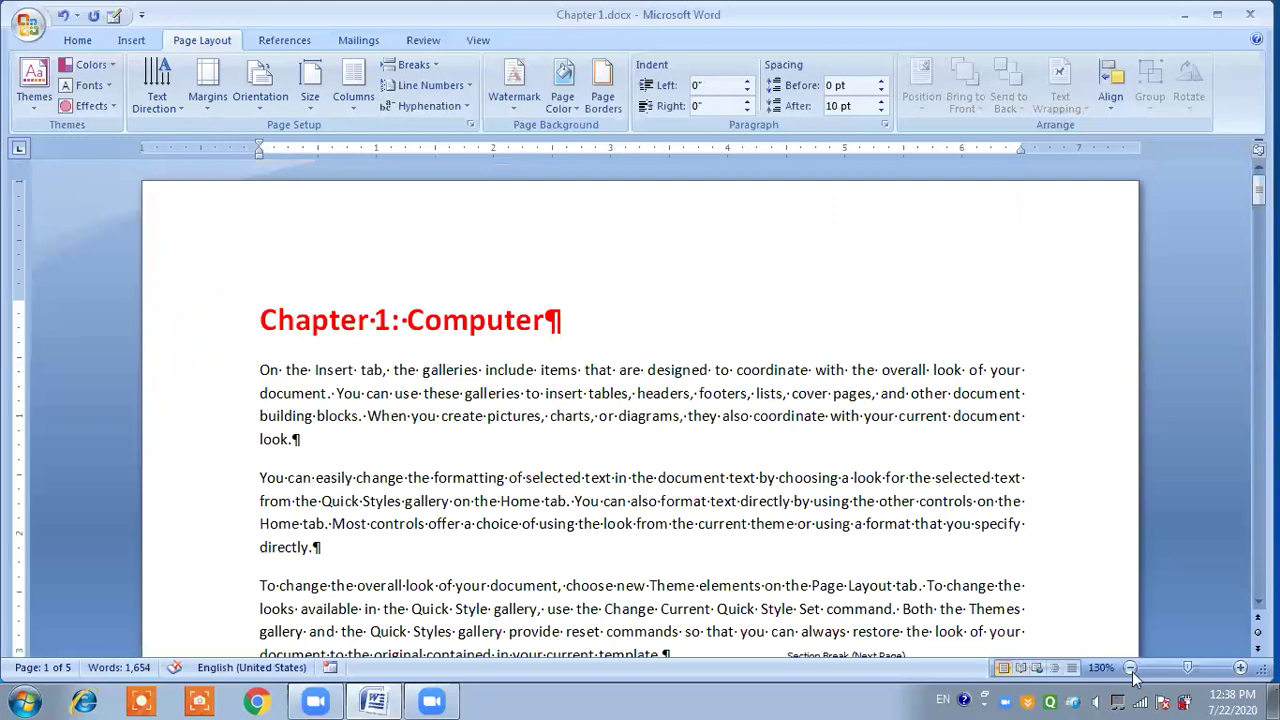
Step: Zoom out to 30% so all five pages show side by side
{"action": "left_click", "coordinate": [1130, 668]}
{"action": "left_click", "coordinate": [1130, 668]}
{"action": "left_click", "coordinate": [1130, 668]}
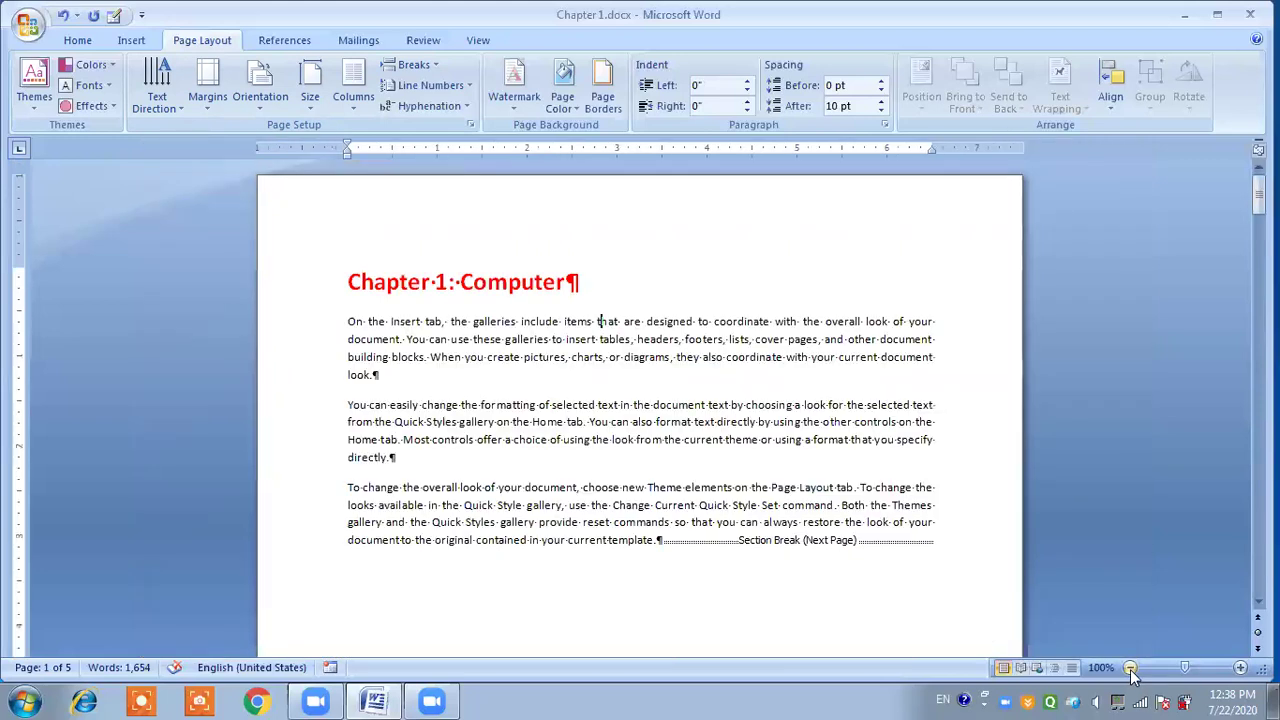
{"action": "left_click", "coordinate": [1130, 668]}
{"action": "left_click", "coordinate": [1130, 668]}
{"action": "left_click", "coordinate": [1130, 668]}
{"action": "left_click", "coordinate": [1130, 668]}
{"action": "left_click", "coordinate": [1130, 668]}
{"action": "left_click", "coordinate": [1130, 668]}
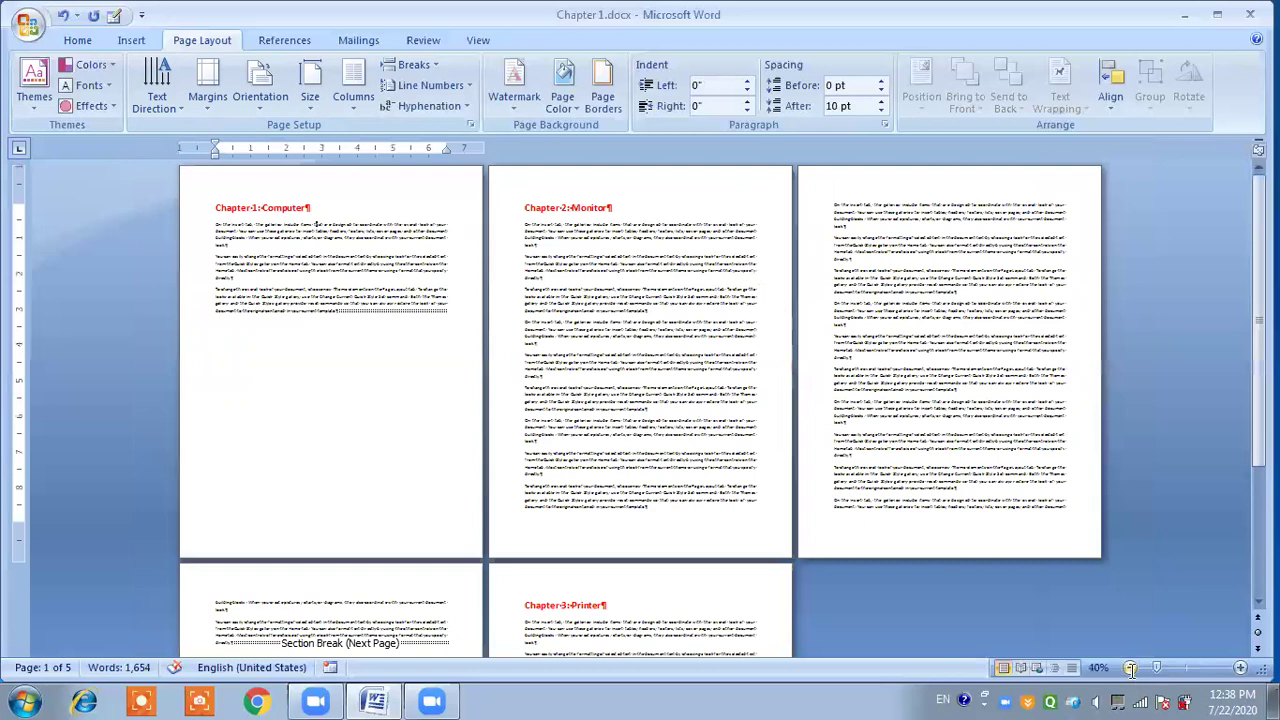
{"action": "left_click", "coordinate": [1130, 668]}
Step: Select the Chapter 1 and Chapter 2 text across the pages, ending with the caret on page 1
{"action": "left_click", "coordinate": [77, 195]}
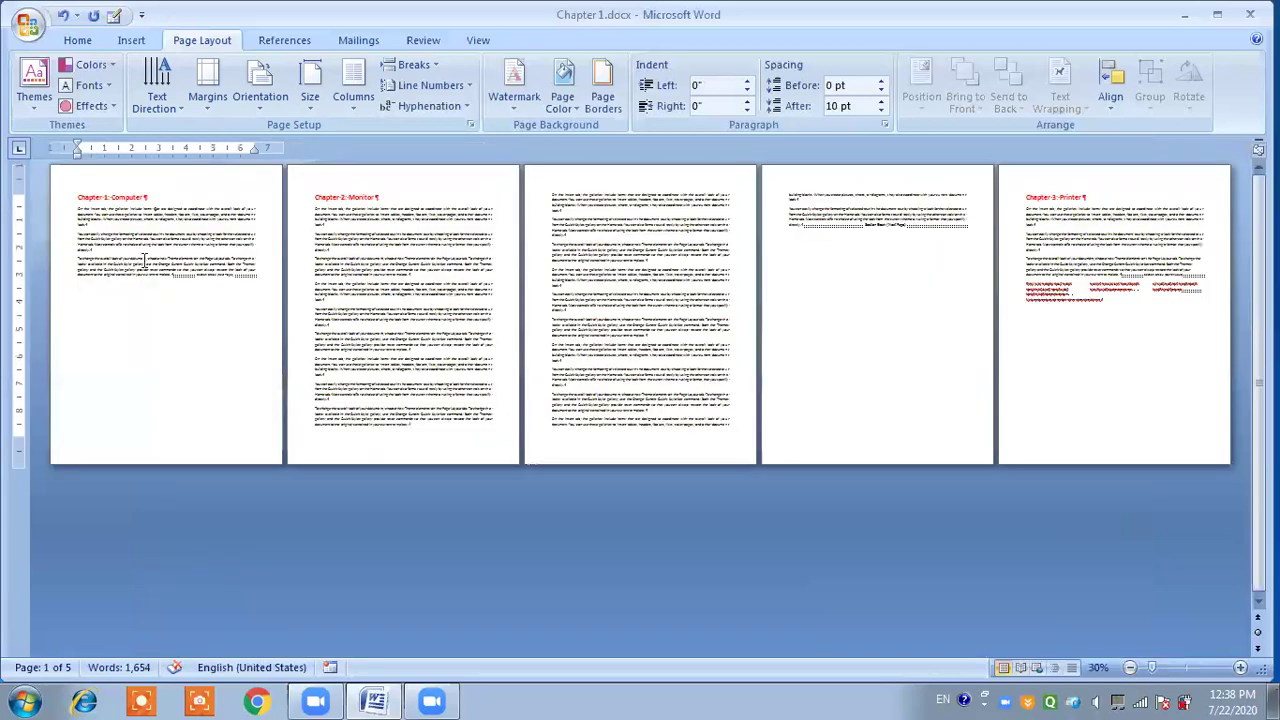
{"action": "left_click", "coordinate": [144, 259], "text": "shift"}
{"action": "left_click", "coordinate": [160, 300], "text": "shift"}
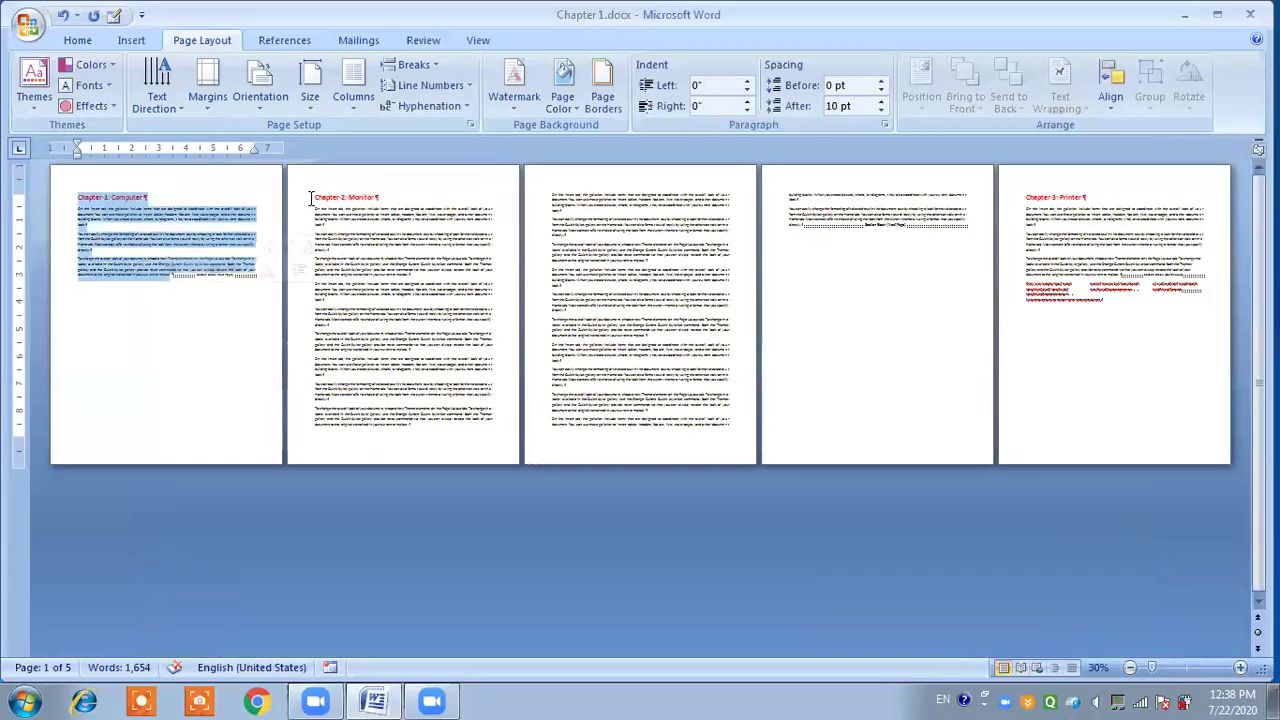
{"action": "left_click", "coordinate": [315, 197]}
{"action": "left_click", "coordinate": [857, 217], "text": "shift"}
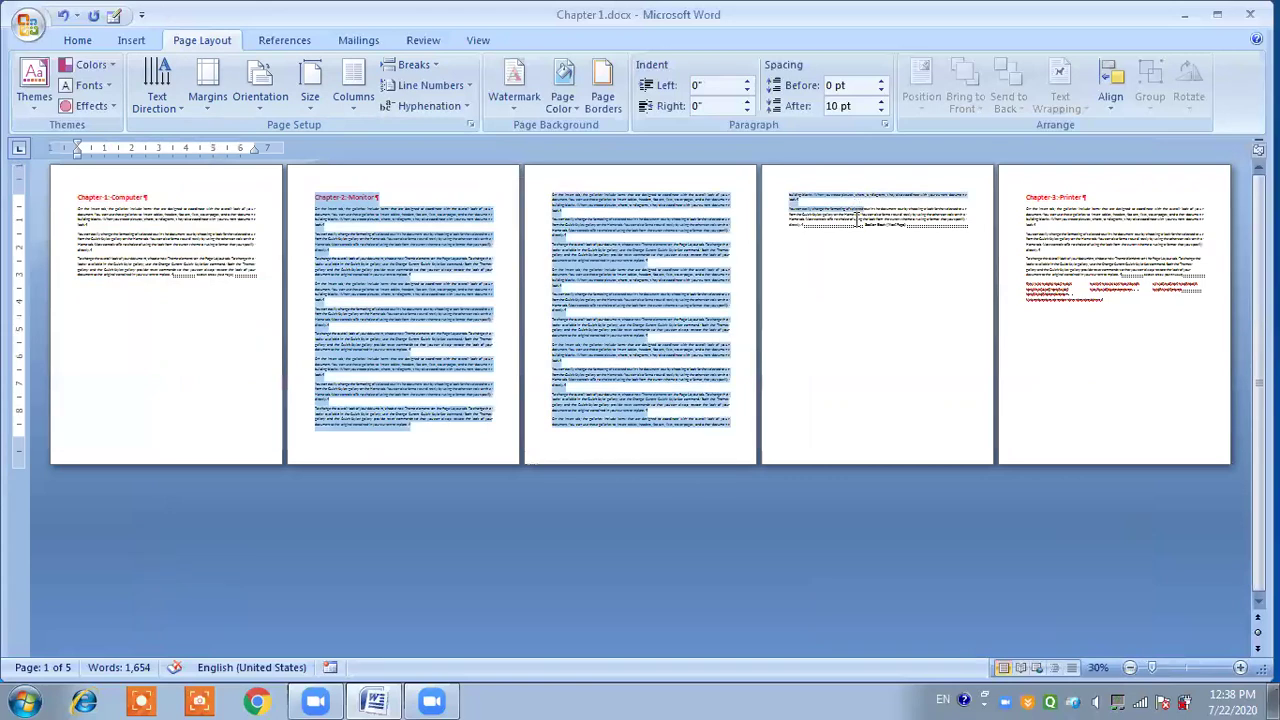
{"action": "left_click", "coordinate": [965, 222], "text": "shift"}
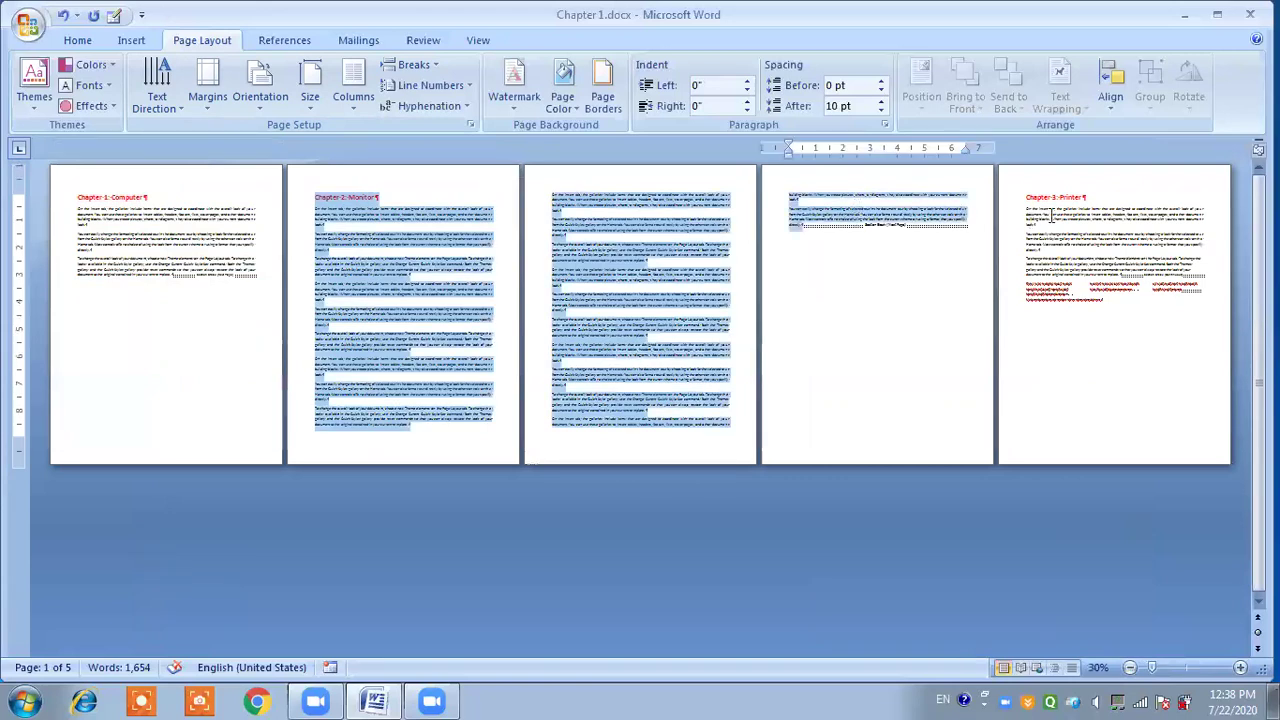
{"action": "left_click", "coordinate": [1052, 215]}
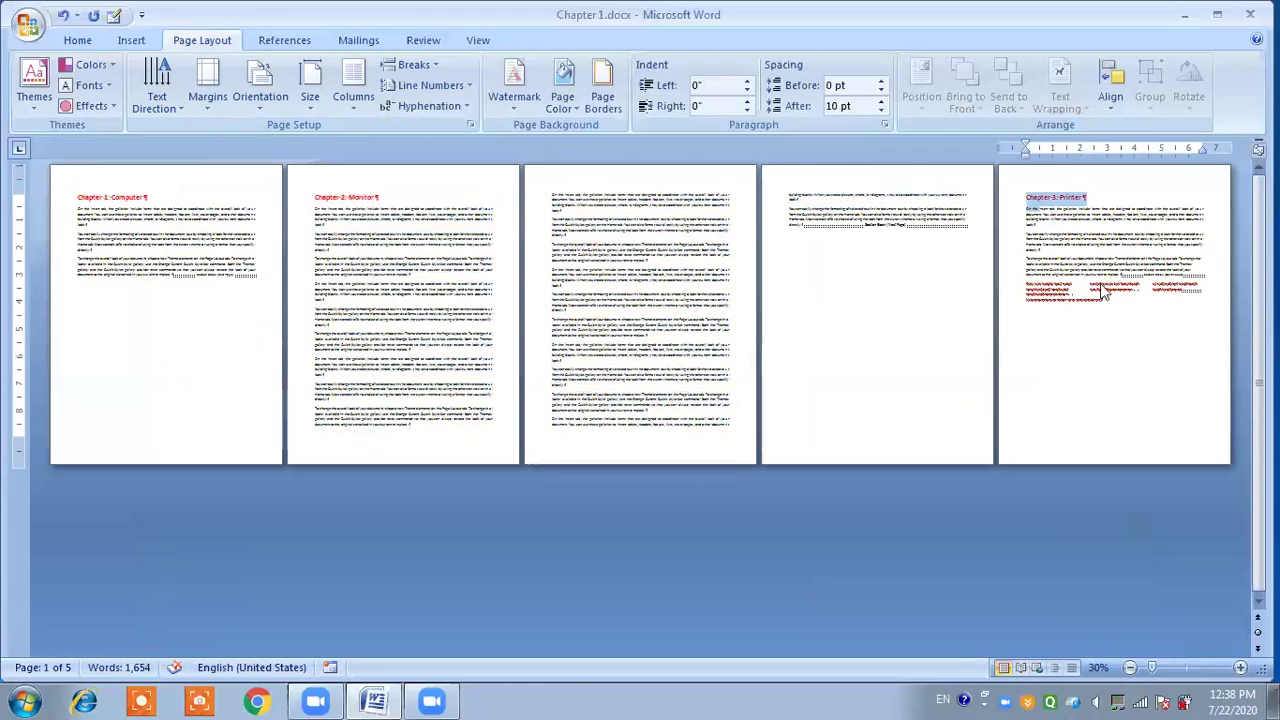
{"action": "left_click", "coordinate": [916, 221]}
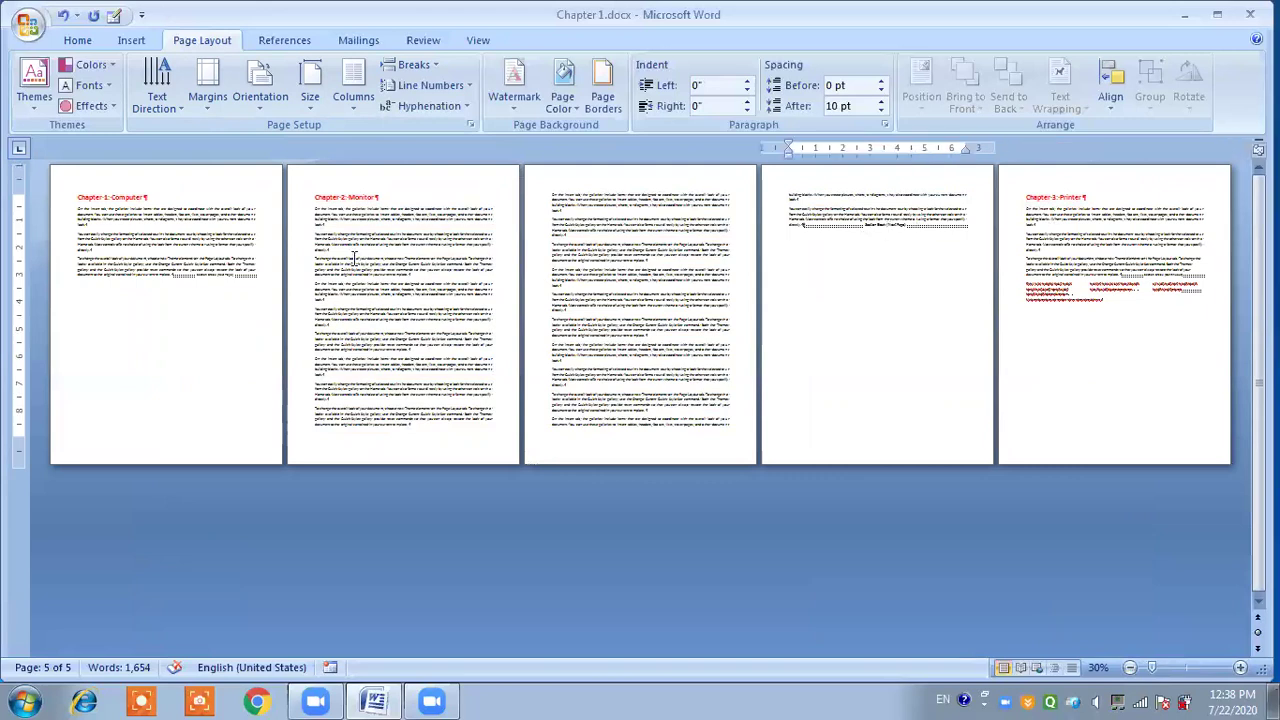
{"action": "left_click", "coordinate": [103, 207]}
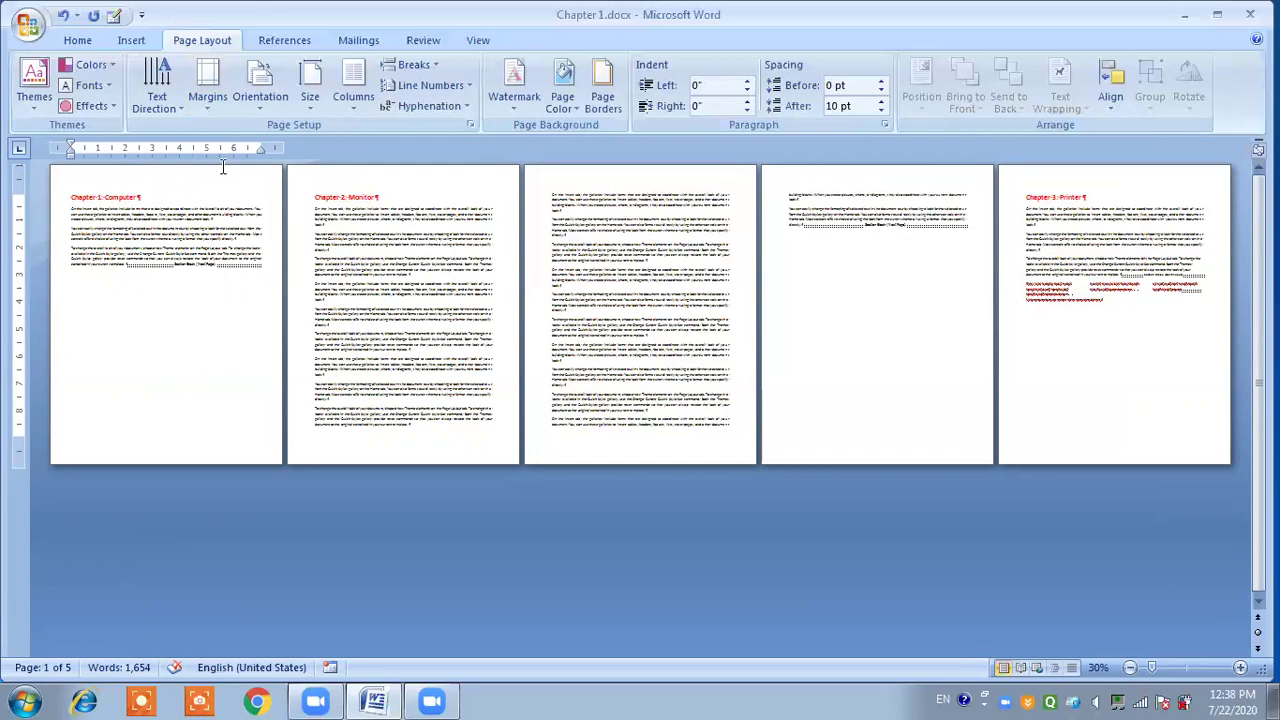
Step: Give the Chapter 1 page Wide margins and Landscape orientation
{"action": "left_click", "coordinate": [205, 110]}
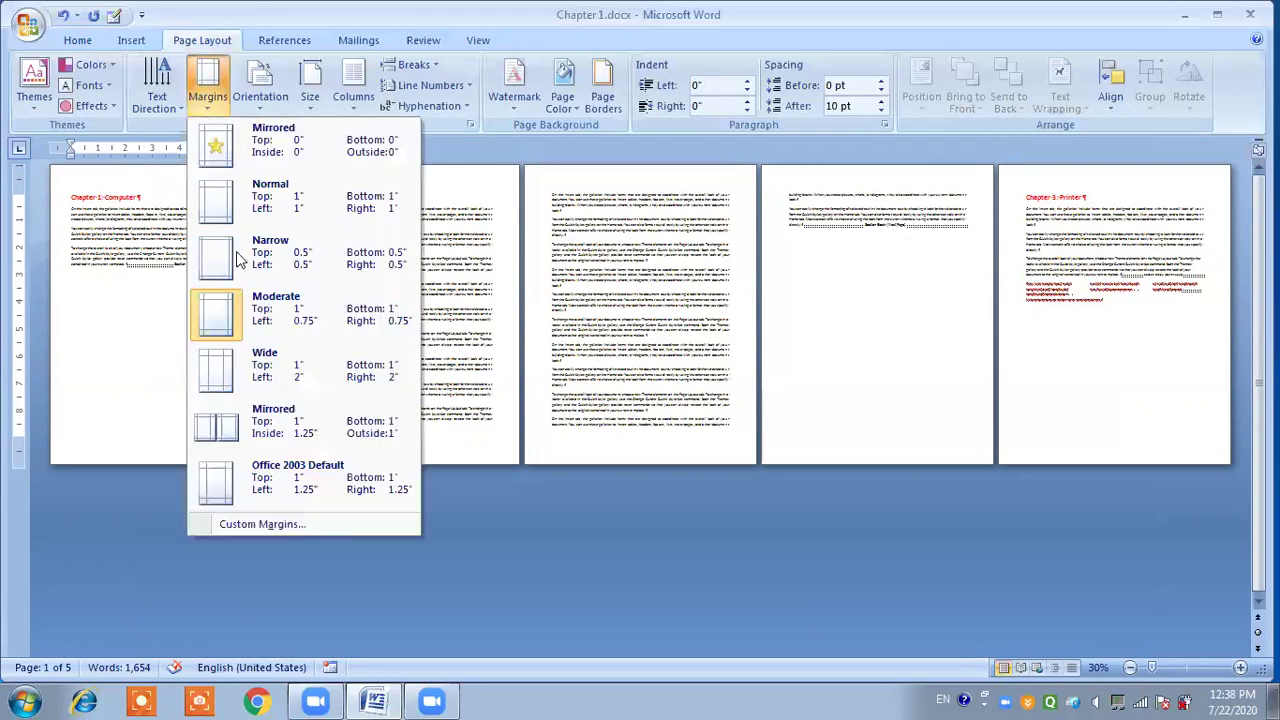
{"action": "left_click", "coordinate": [250, 368]}
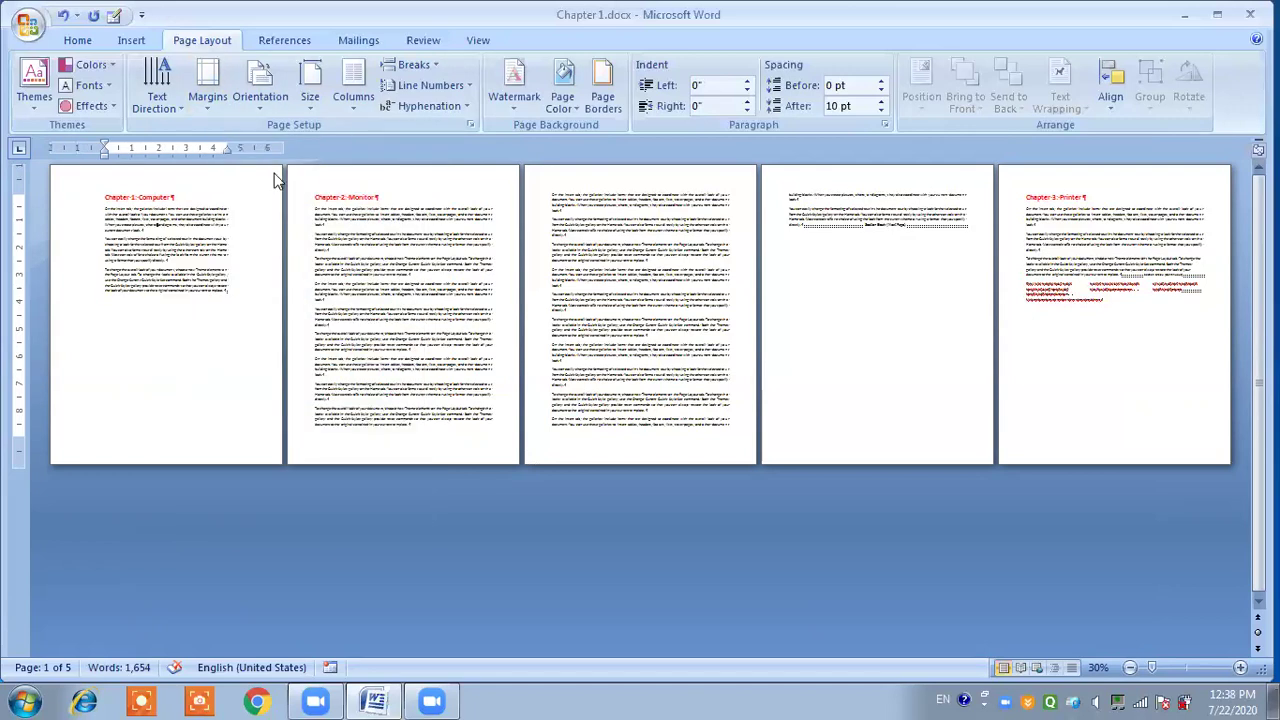
{"action": "key", "text": "alt+p"}
{"action": "key", "text": "o"}
{"action": "left_click", "coordinate": [268, 187]}
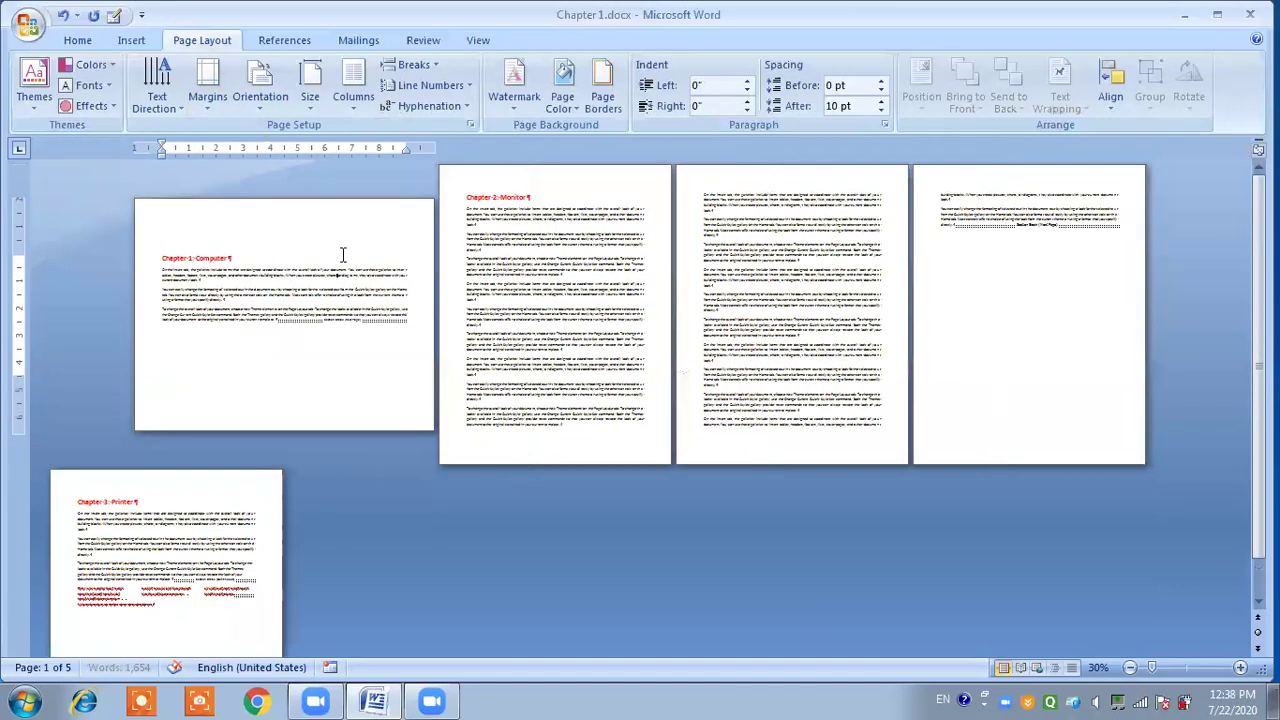
Step: Look over the Size and Margins lists, then return the page to Portrait
{"action": "left_click", "coordinate": [306, 98]}
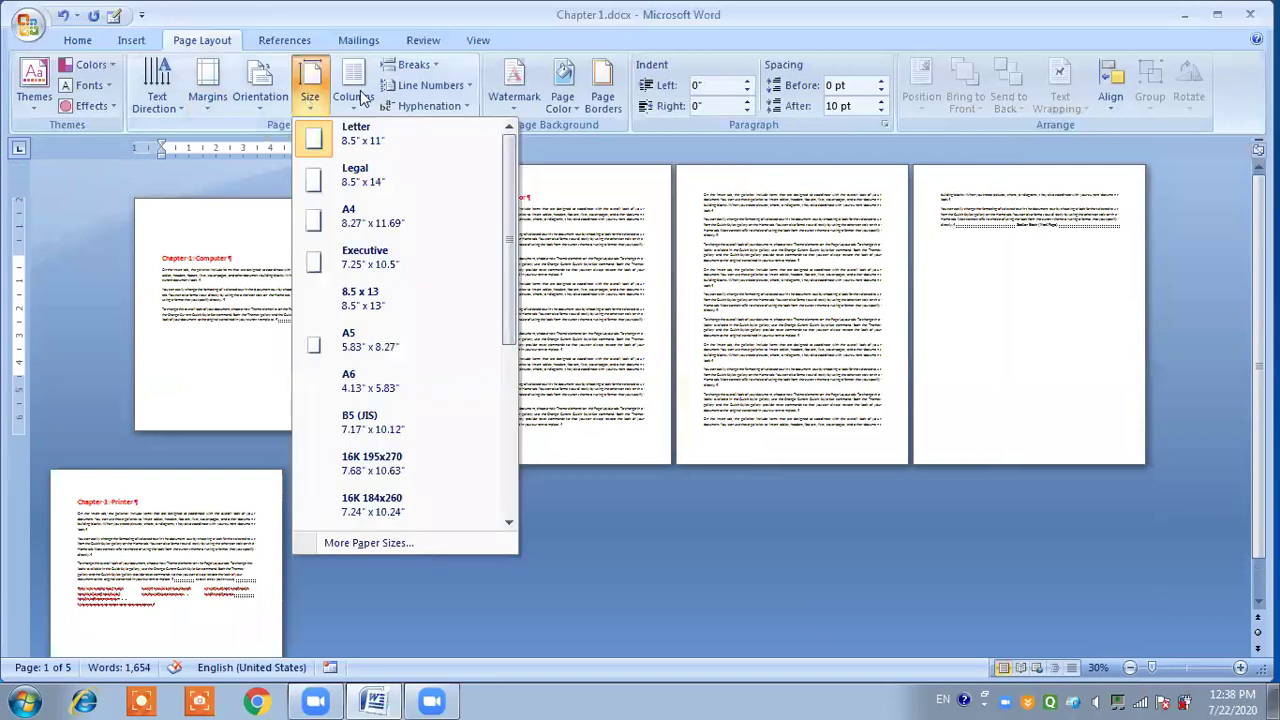
{"action": "left_click", "coordinate": [251, 256]}
{"action": "left_click", "coordinate": [208, 95]}
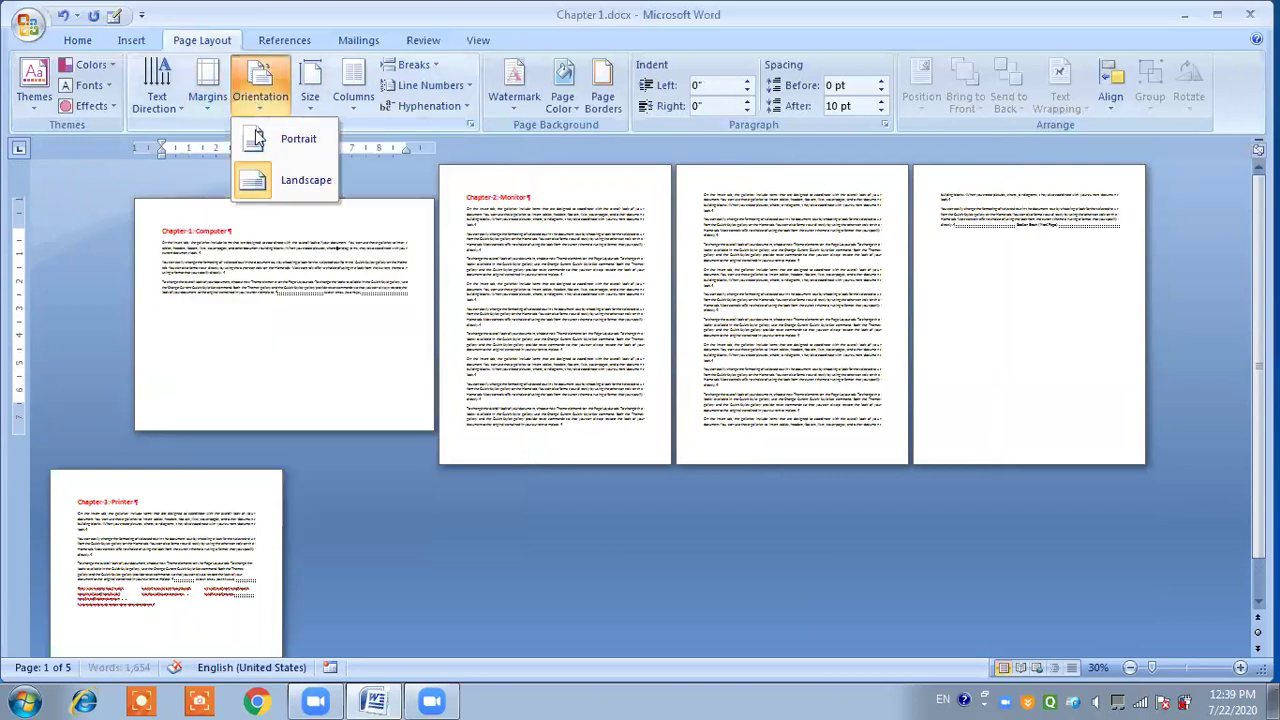
{"action": "left_click", "coordinate": [258, 139]}
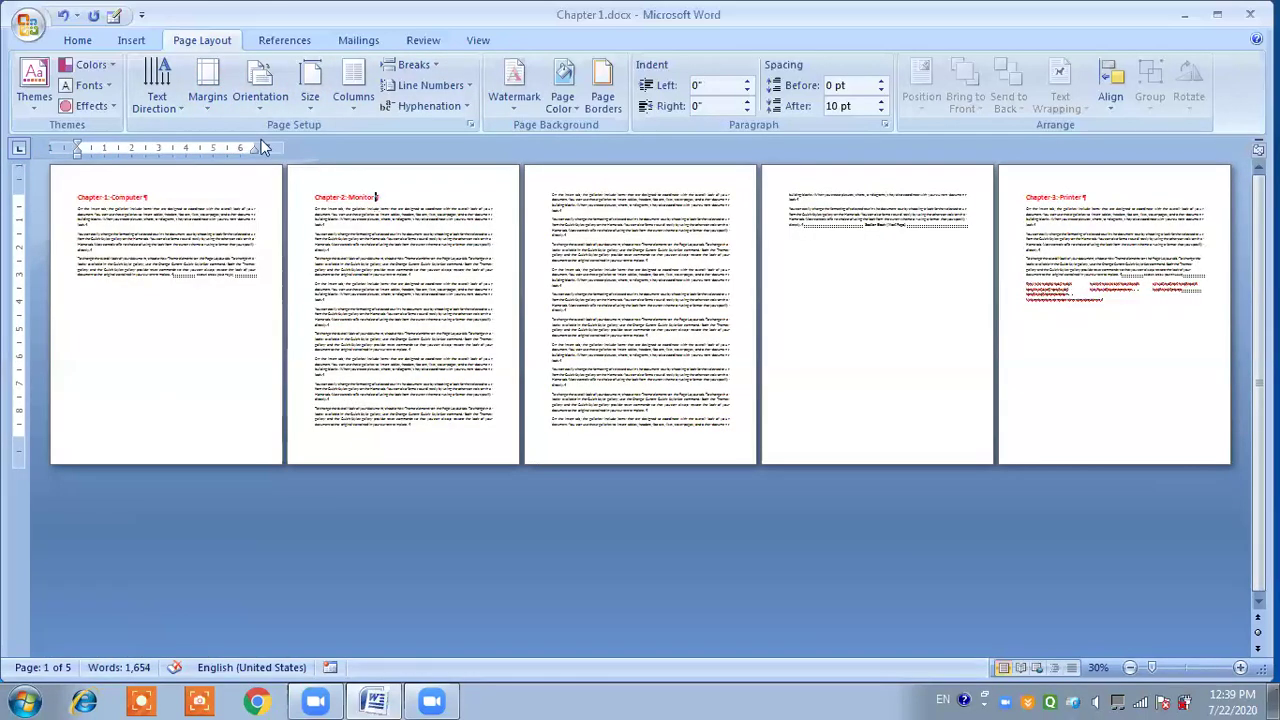
{"action": "left_click", "coordinate": [258, 72]}
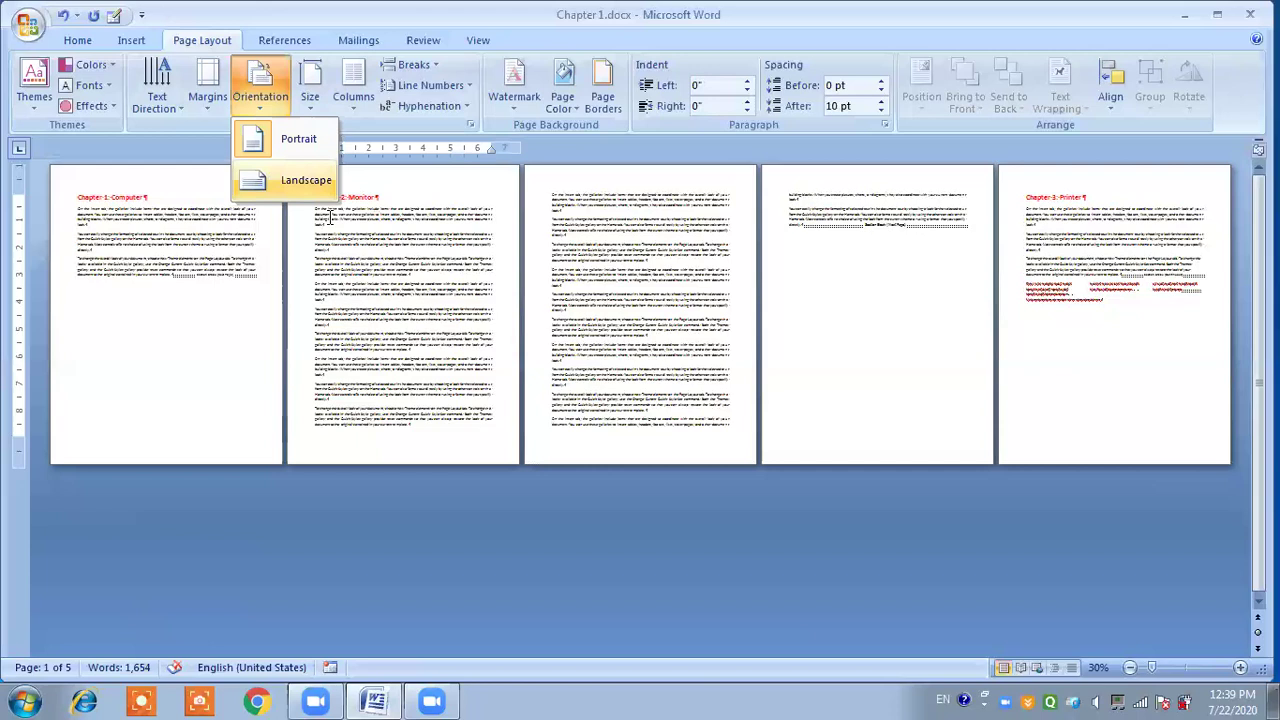
{"action": "left_click", "coordinate": [300, 180]}
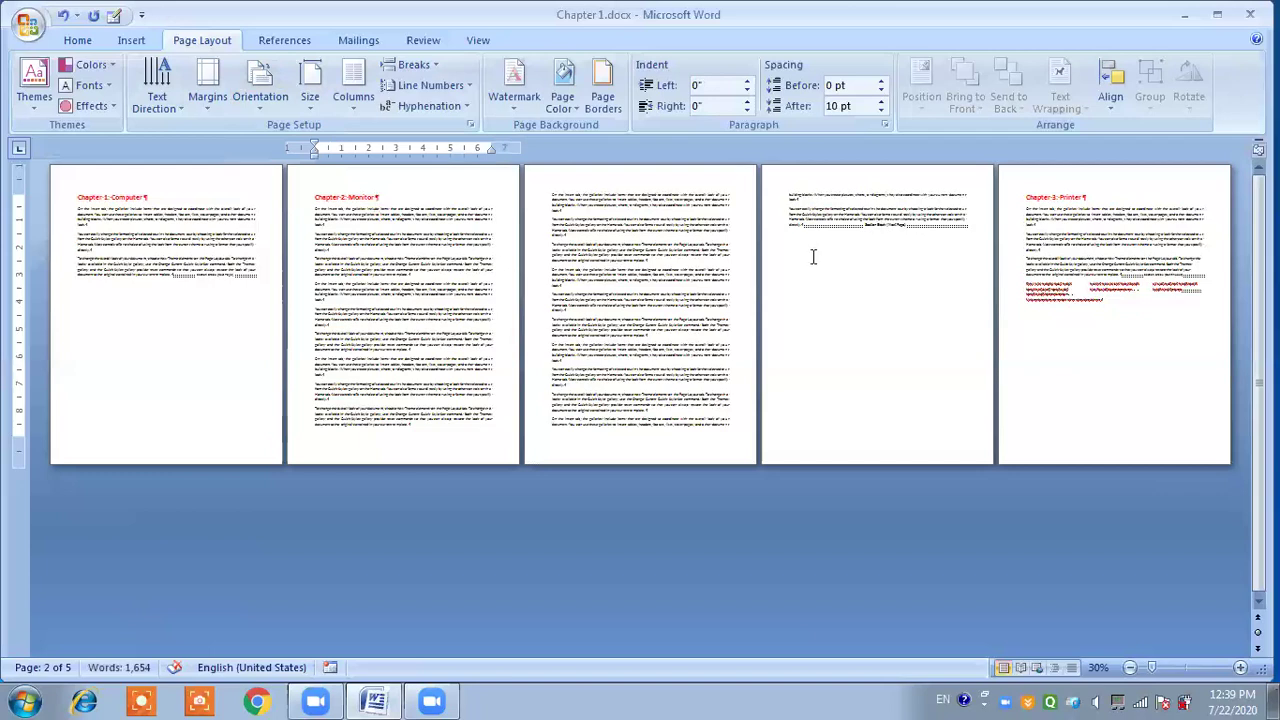
{"action": "left_click", "coordinate": [153, 198]}
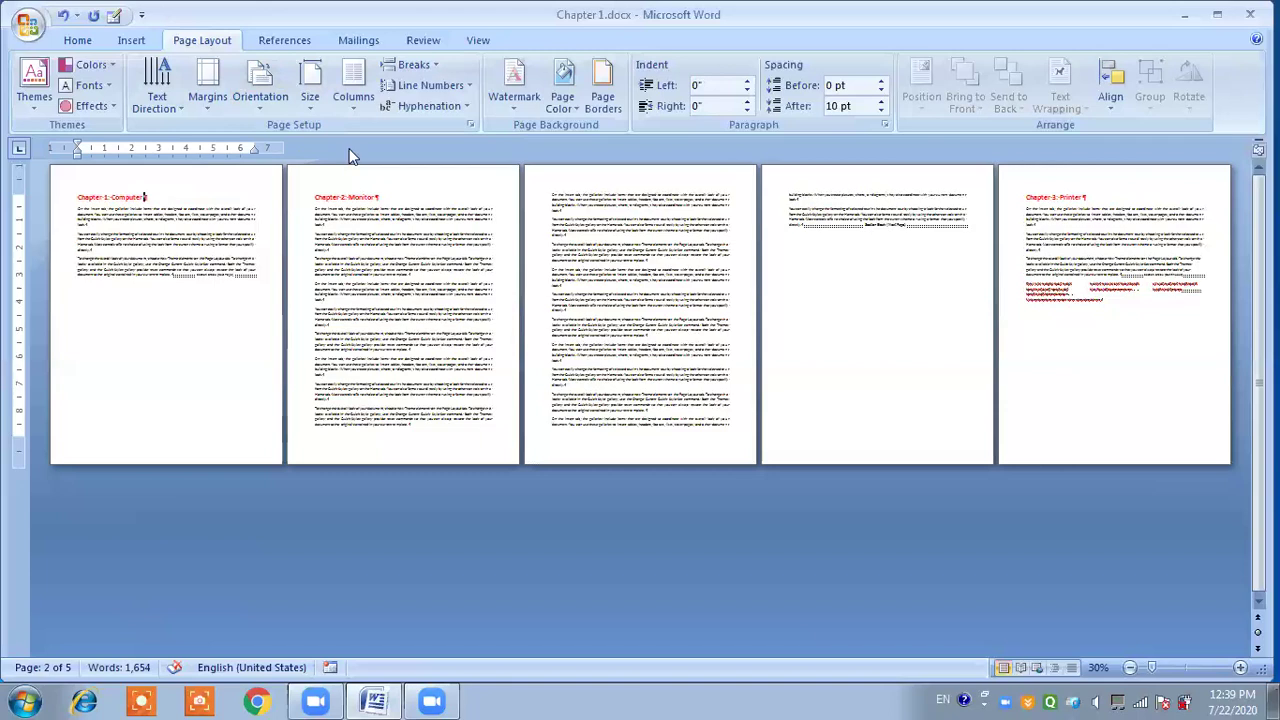
Step: Put a red apples art page border around page 1, applied to this section only
{"action": "left_click", "coordinate": [601, 105]}
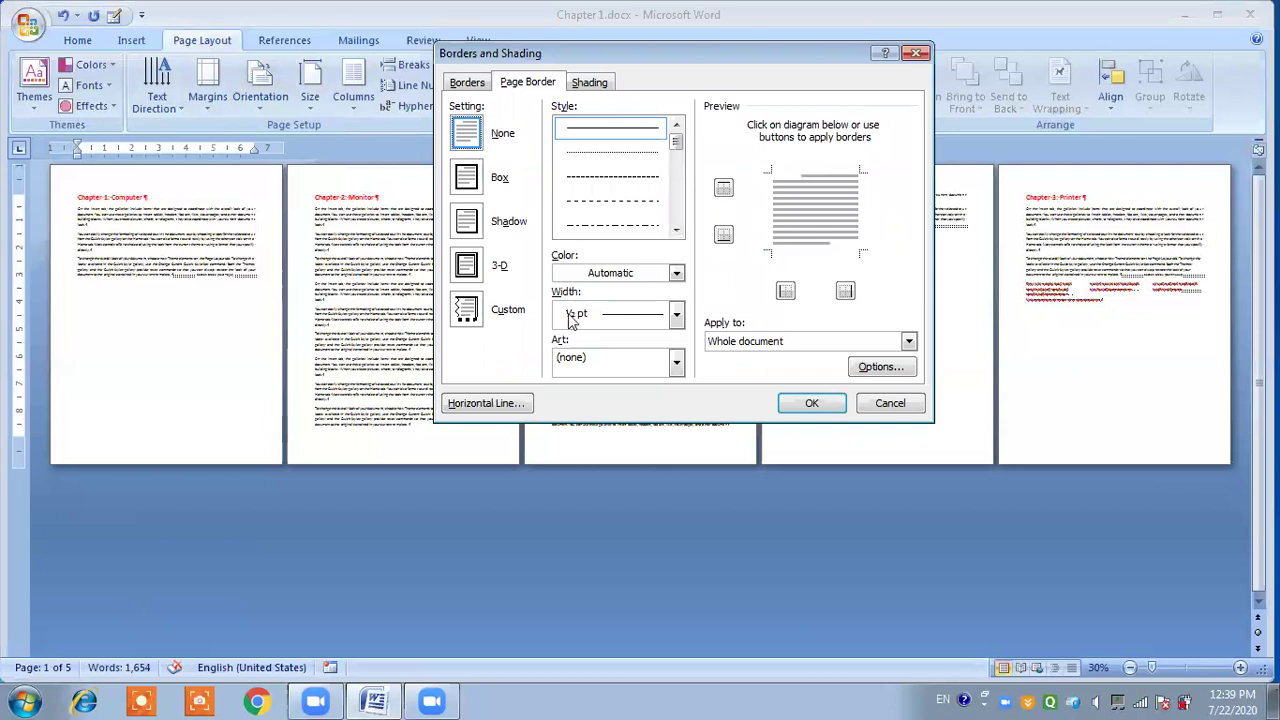
{"action": "left_click", "coordinate": [584, 368]}
{"action": "left_click", "coordinate": [600, 412]}
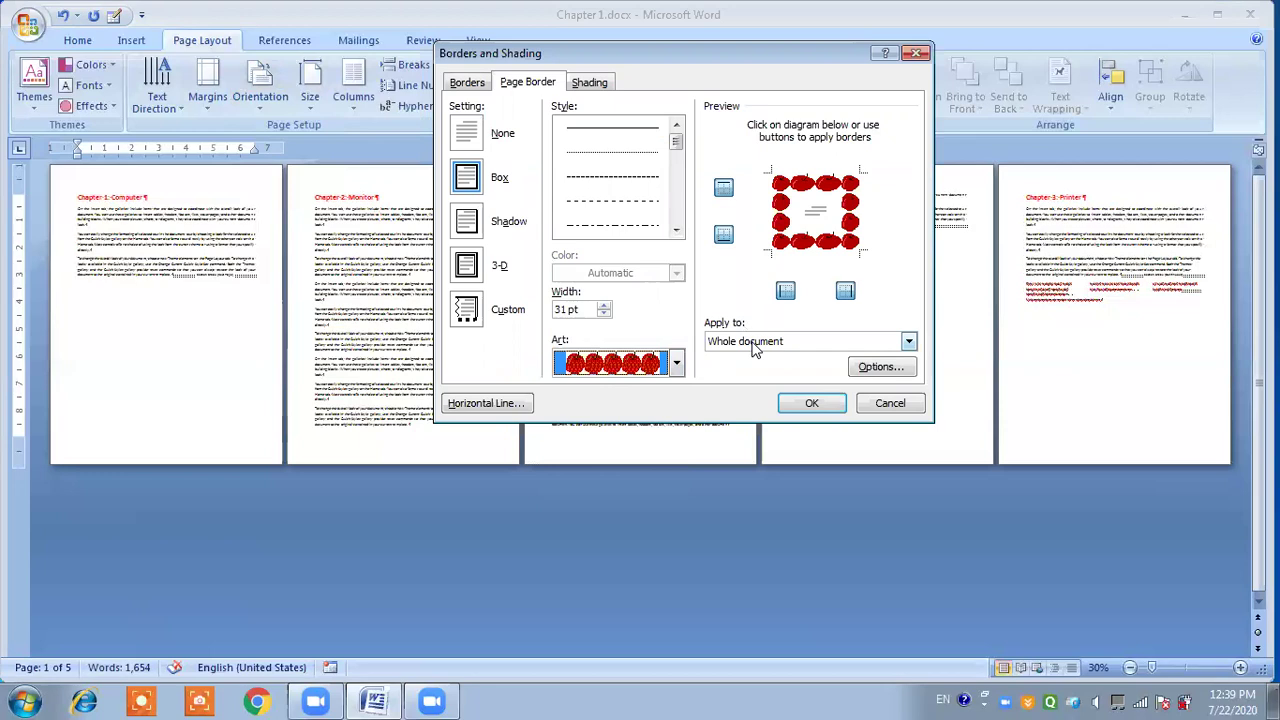
{"action": "left_click", "coordinate": [756, 343]}
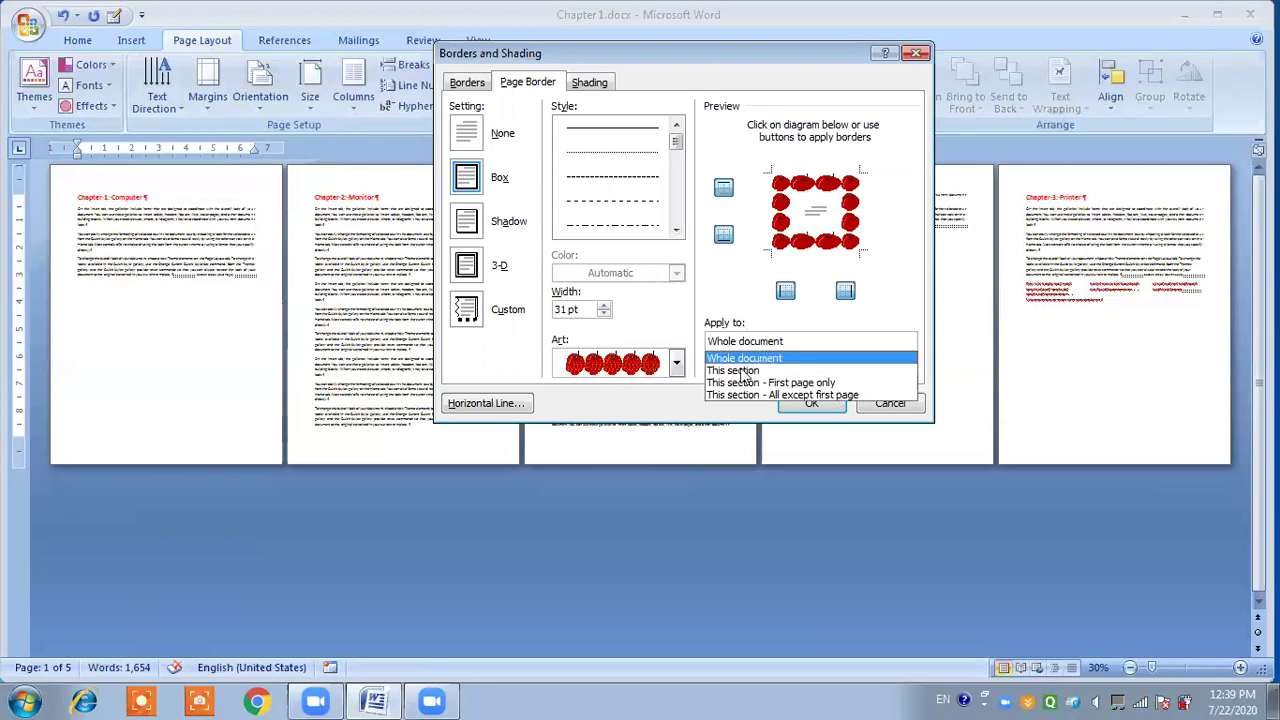
{"action": "left_click", "coordinate": [739, 372]}
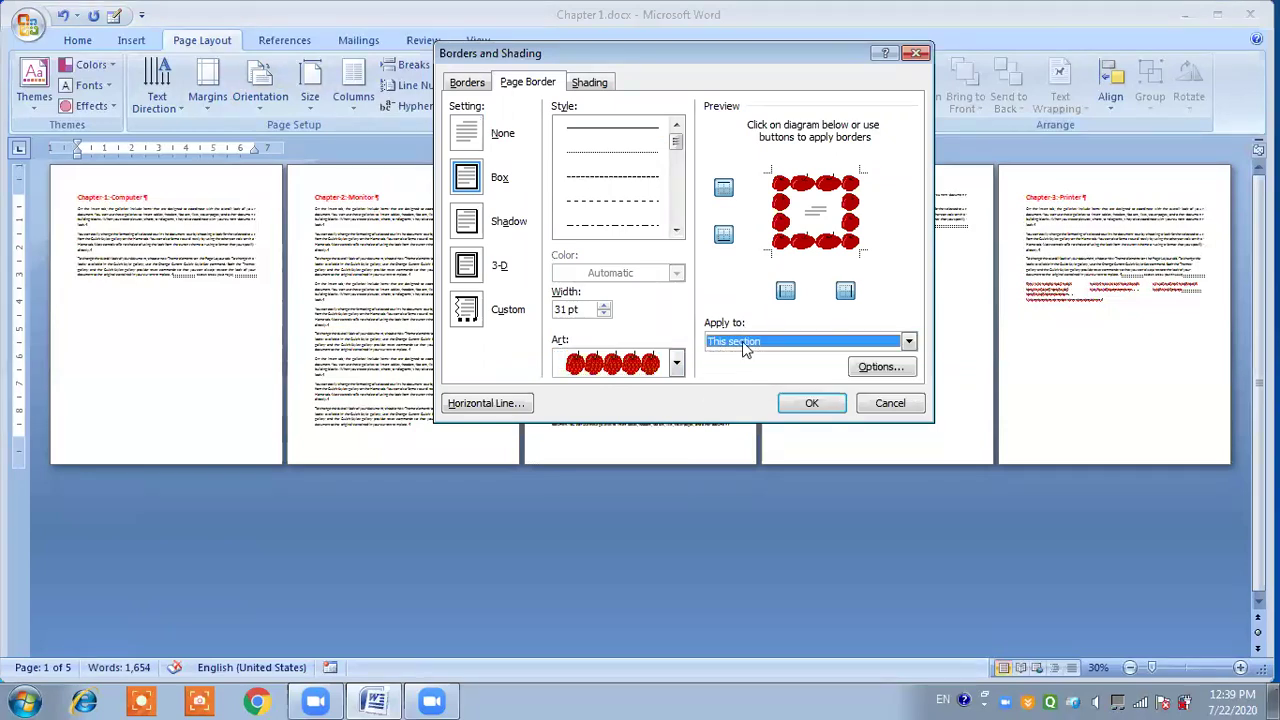
{"action": "left_click", "coordinate": [812, 403]}
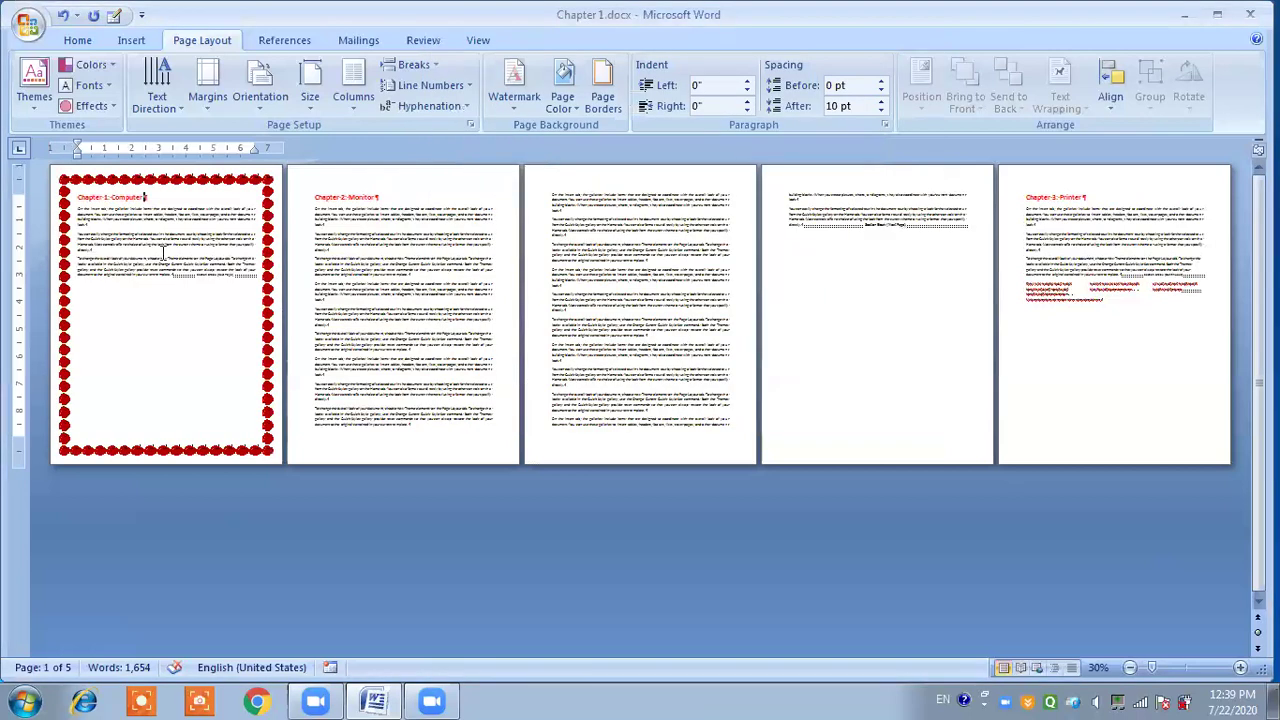
Step: Give the pages 2–4 section a brown cupcake art page border
{"action": "left_click", "coordinate": [396, 176]}
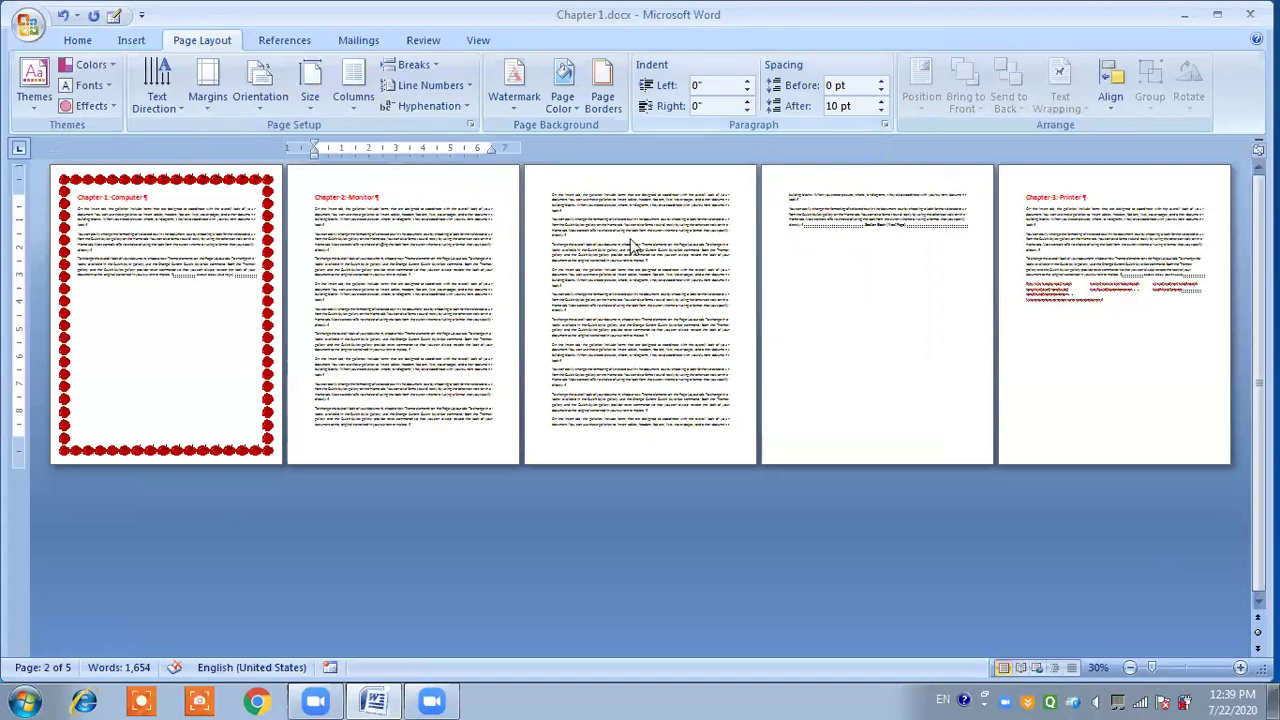
{"action": "left_click", "coordinate": [603, 97]}
{"action": "left_click", "coordinate": [610, 362]}
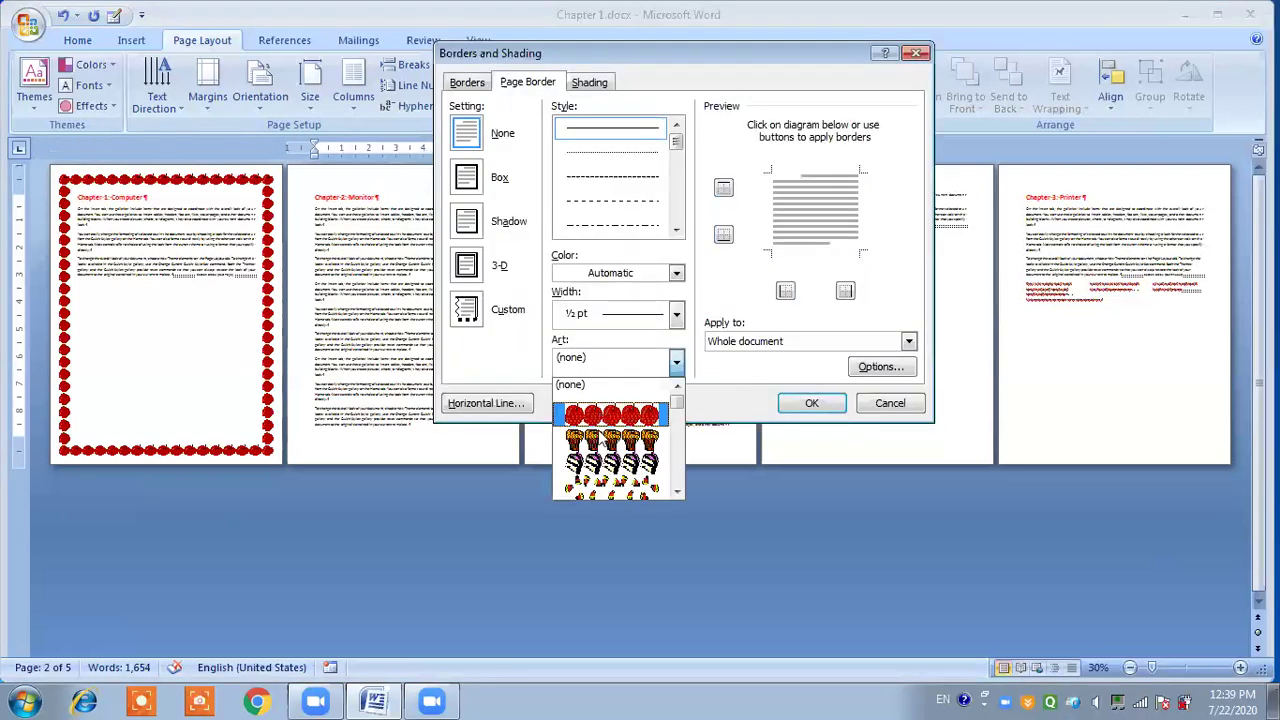
{"action": "left_click", "coordinate": [611, 438]}
{"action": "left_click", "coordinate": [752, 345]}
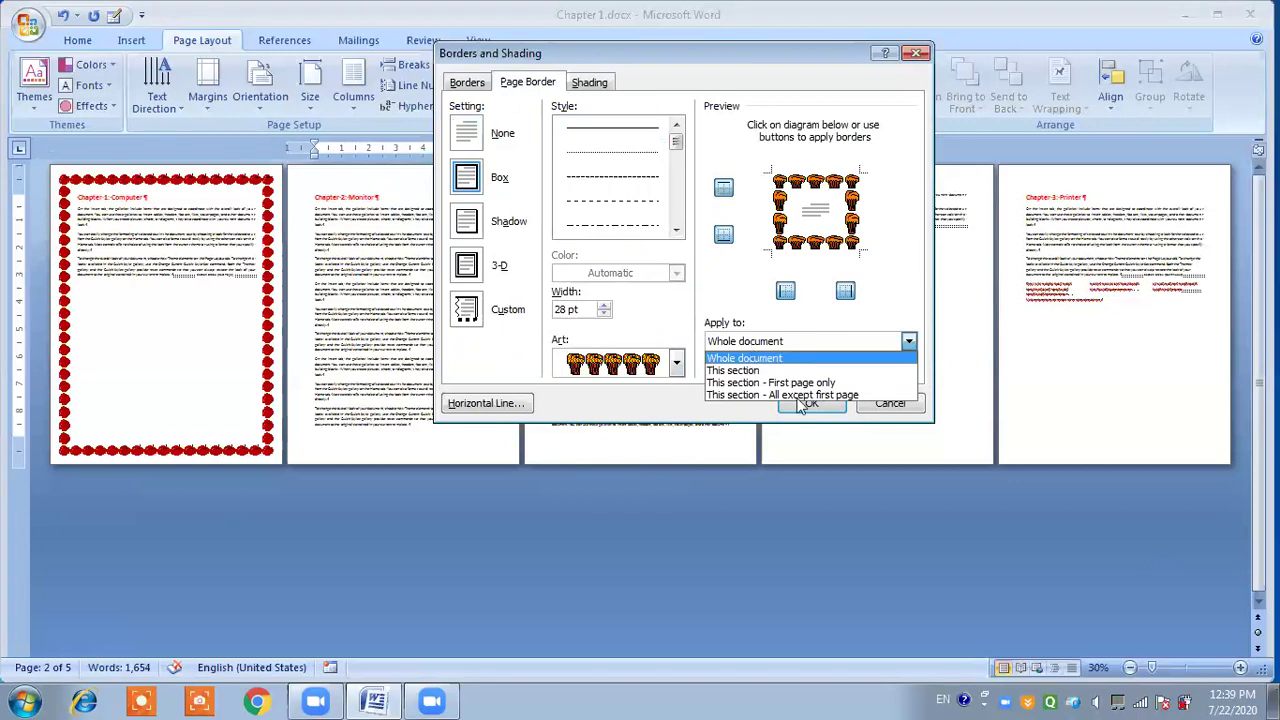
{"action": "left_click", "coordinate": [800, 403]}
{"action": "left_click", "coordinate": [809, 403]}
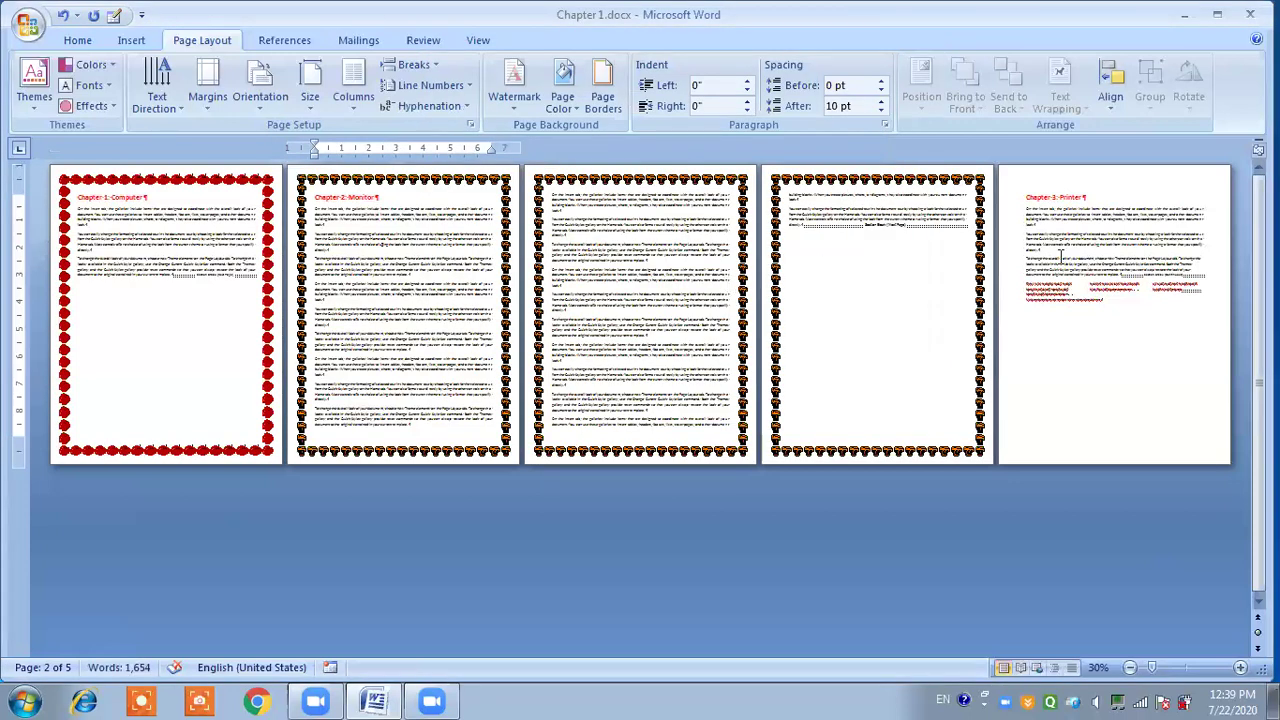
Step: Give the Chapter 3: Printer section a candy-corn art page border, applied to this section only
{"action": "left_click", "coordinate": [602, 98]}
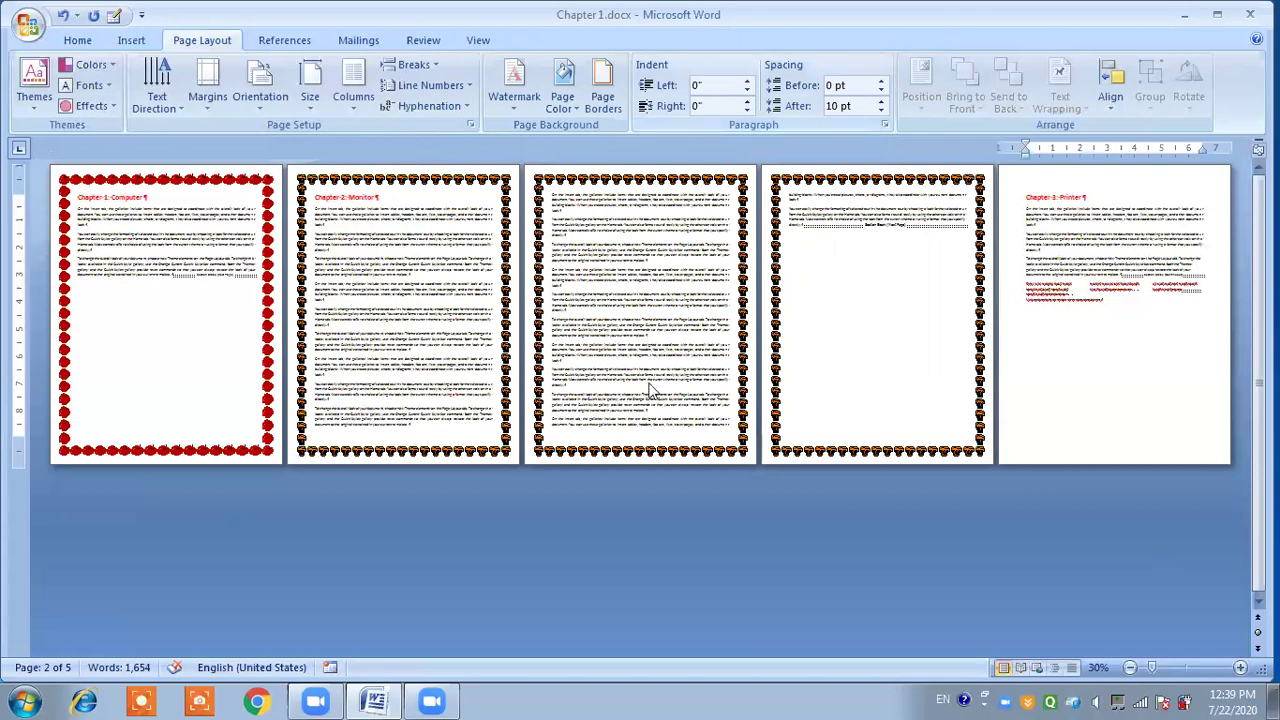
{"action": "left_click", "coordinate": [676, 363]}
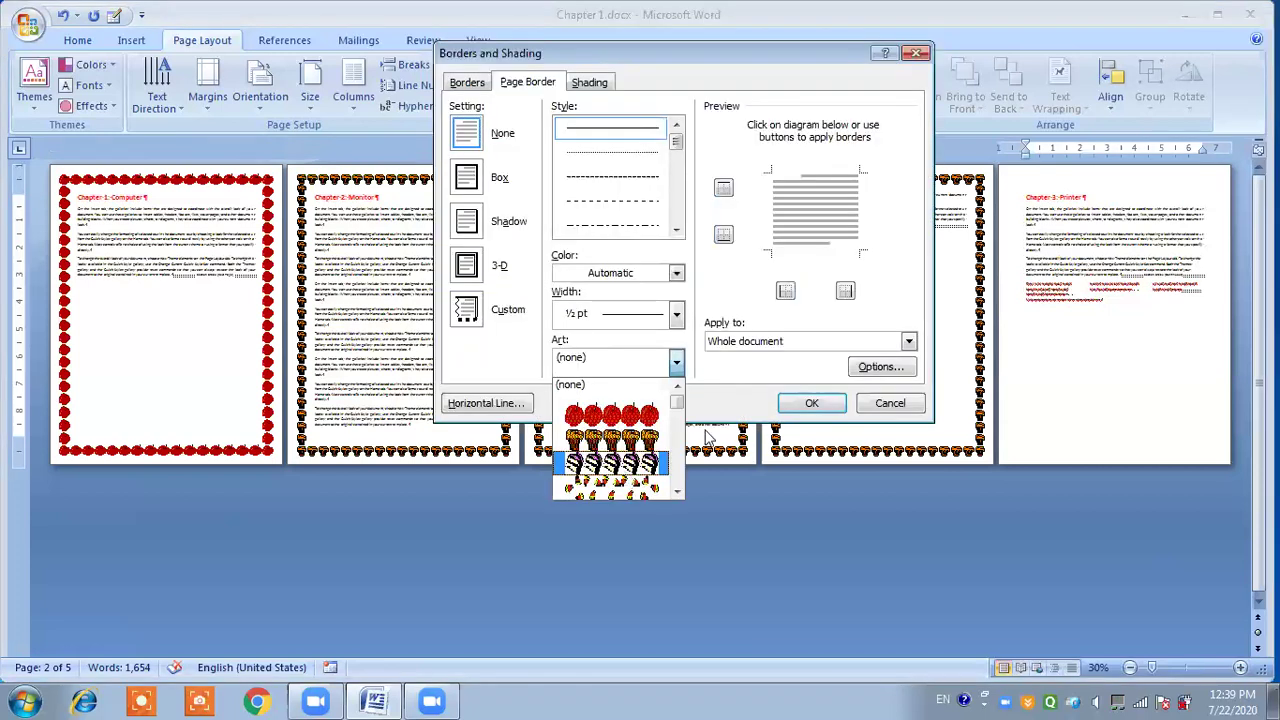
{"action": "left_click", "coordinate": [612, 462]}
{"action": "left_click", "coordinate": [642, 368]}
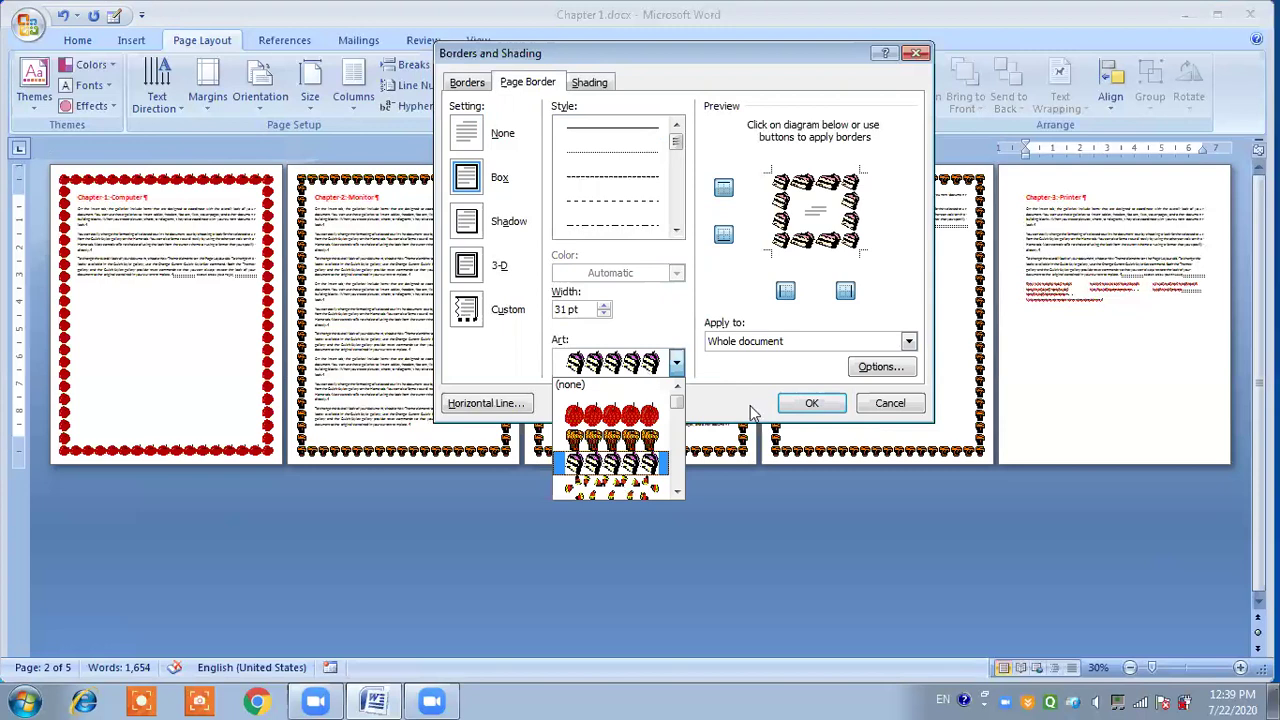
{"action": "key", "text": "Down"}
{"action": "key", "text": "Return"}
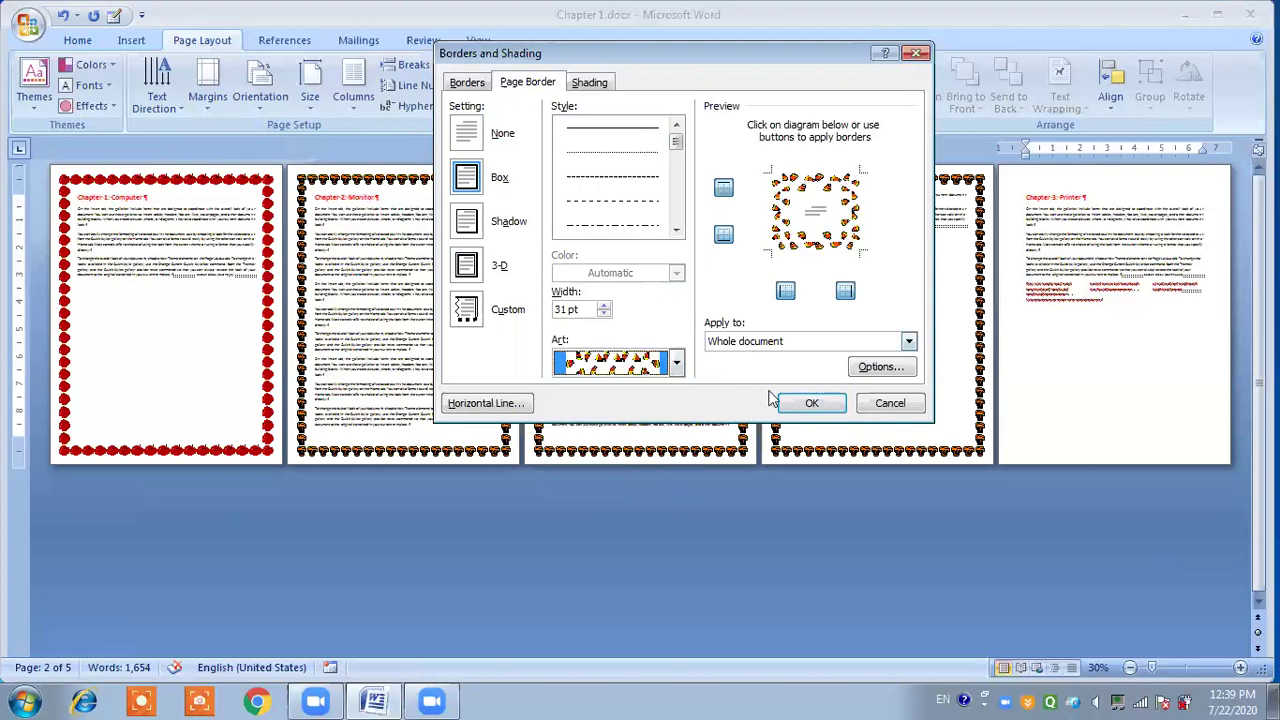
{"action": "key", "text": "Tab"}
{"action": "key", "text": "Down"}
{"action": "key", "text": "Return"}
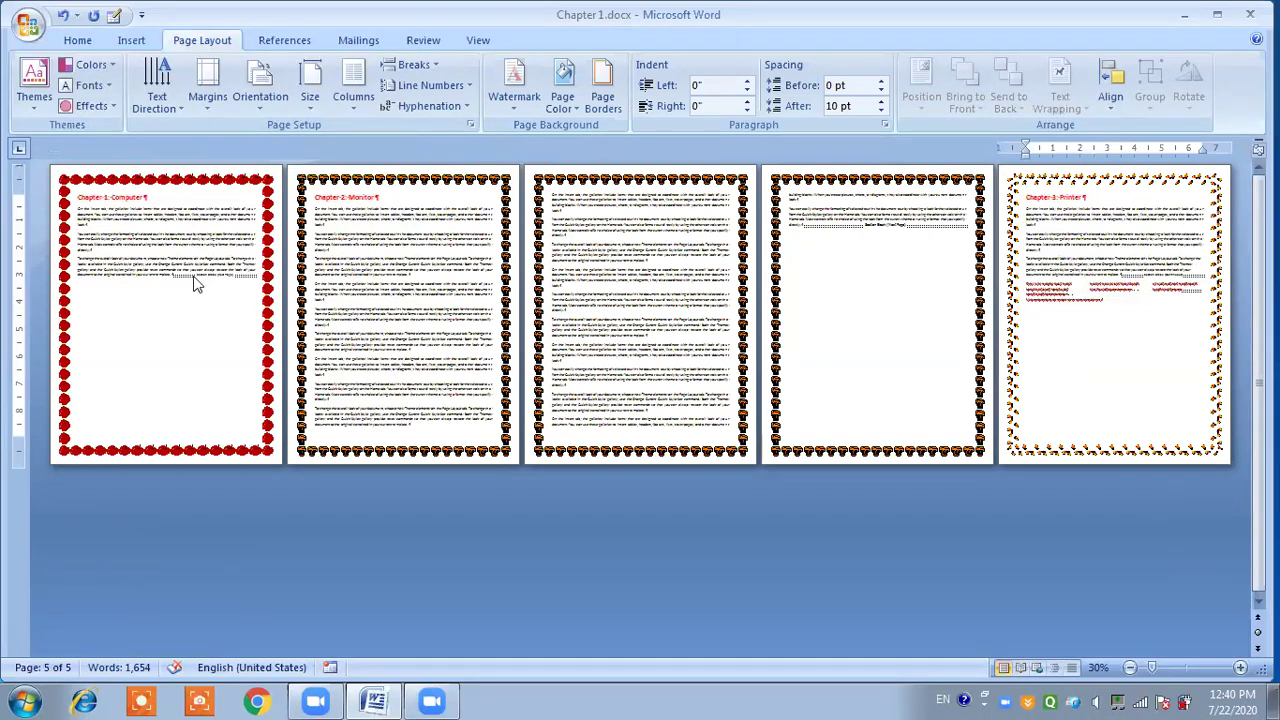
Step: Select and deselect the Chapter 1 text, then place the caret at the Chapter 3 heading
{"action": "left_click_drag", "start_coordinate": [113, 197], "coordinate": [198, 280]}
{"action": "left_click", "coordinate": [318, 203]}
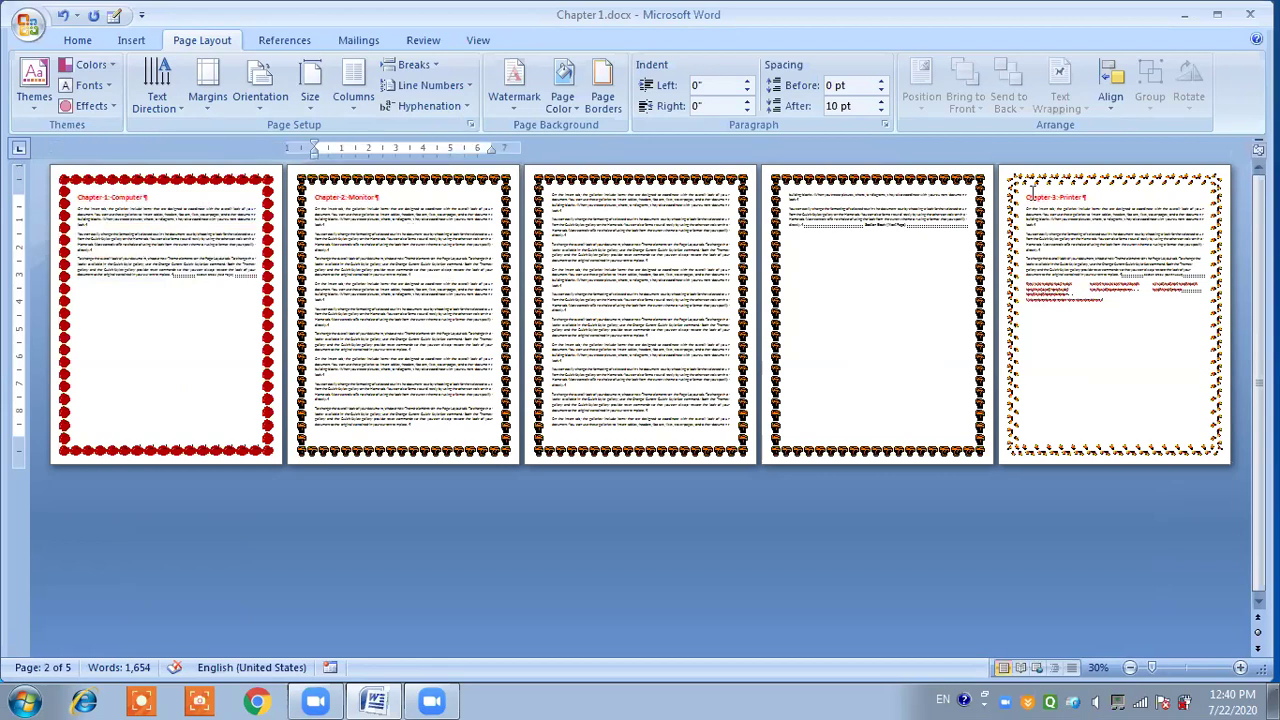
{"action": "left_click", "coordinate": [1032, 188]}
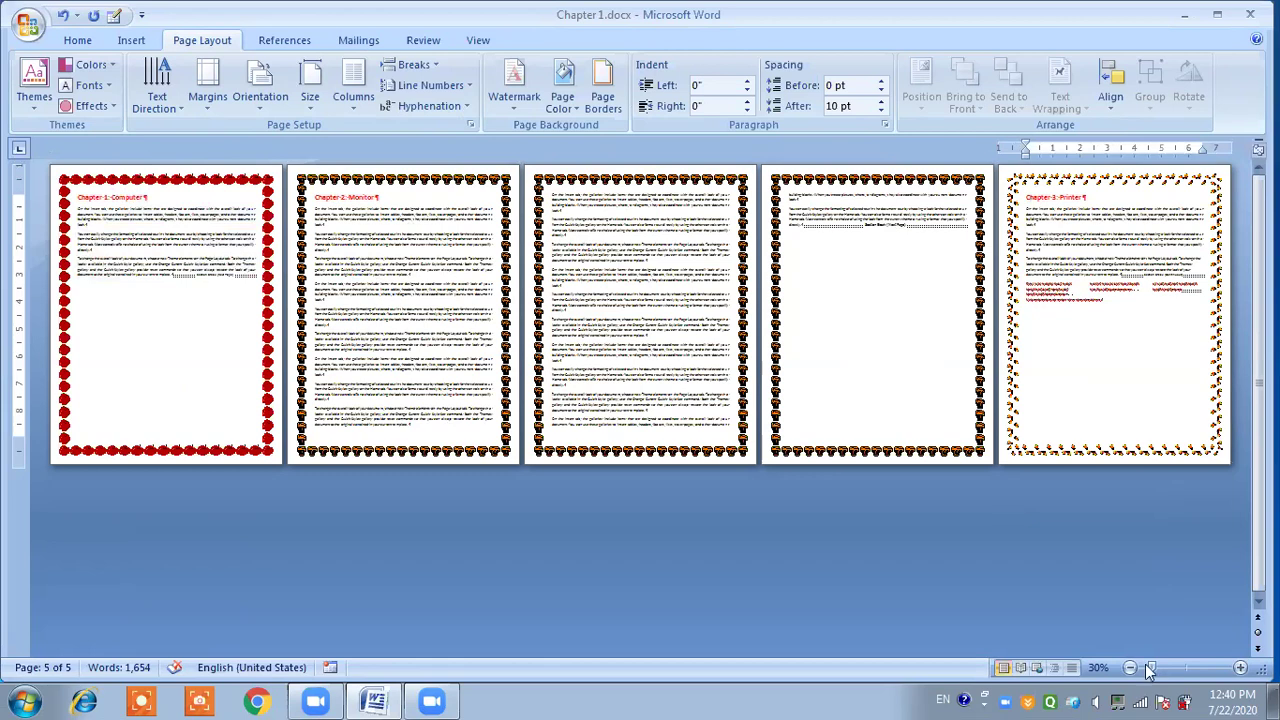
Step: Zoom in to 120% and scroll up to the Section Break (Next Page) ending page 4
{"action": "left_click", "coordinate": [1240, 668]}
{"action": "left_click", "coordinate": [1240, 668]}
{"action": "left_click", "coordinate": [1240, 668]}
{"action": "left_click", "coordinate": [1240, 668]}
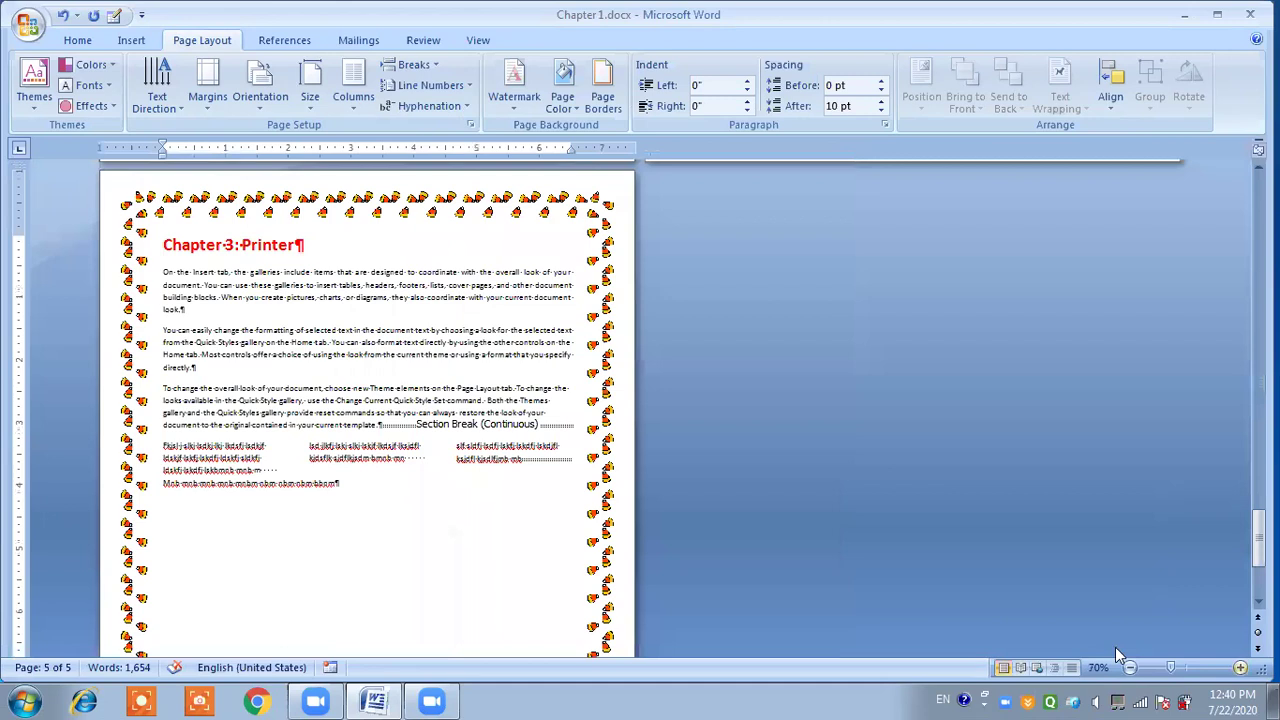
{"action": "left_click", "coordinate": [1240, 668]}
{"action": "left_click", "coordinate": [1240, 668]}
{"action": "left_click", "coordinate": [1240, 668]}
{"action": "left_click", "coordinate": [1240, 668]}
{"action": "left_click", "coordinate": [1240, 668]}
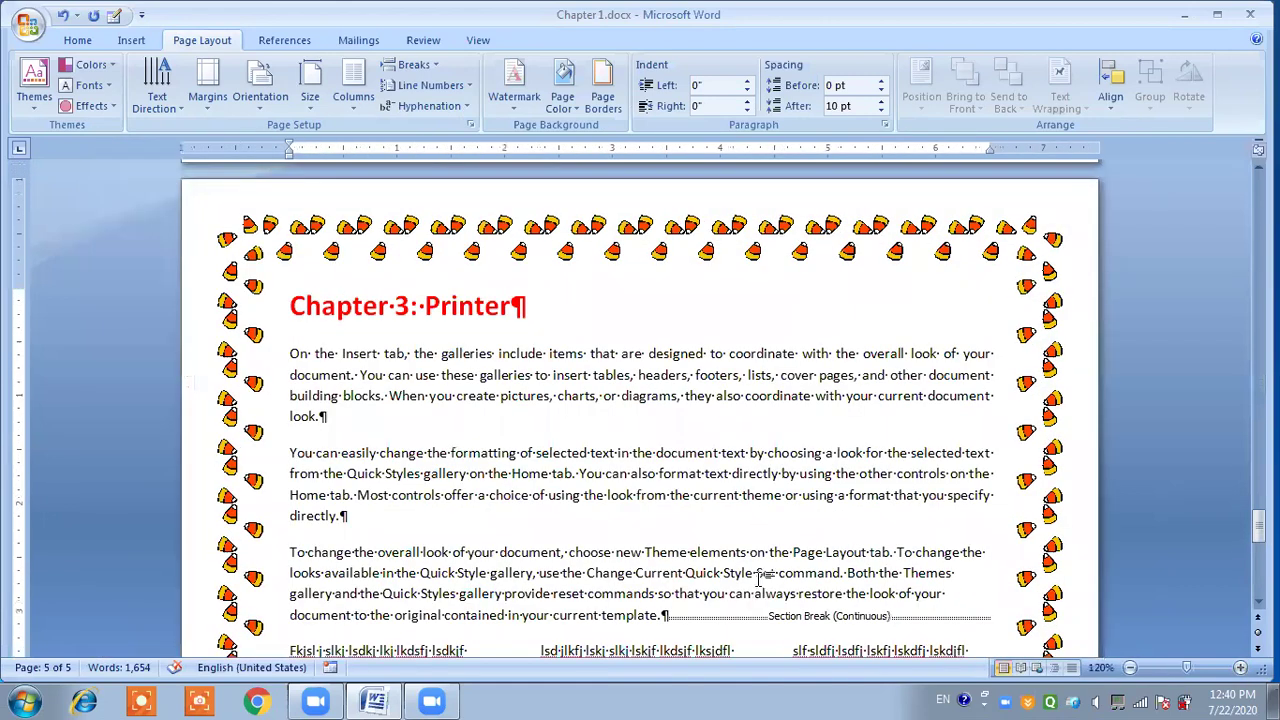
{"action": "scroll", "coordinate": [760, 585], "scroll_direction": "up", "scroll_amount": 10}
{"action": "scroll", "coordinate": [674, 399], "scroll_direction": "up", "scroll_amount": 5}
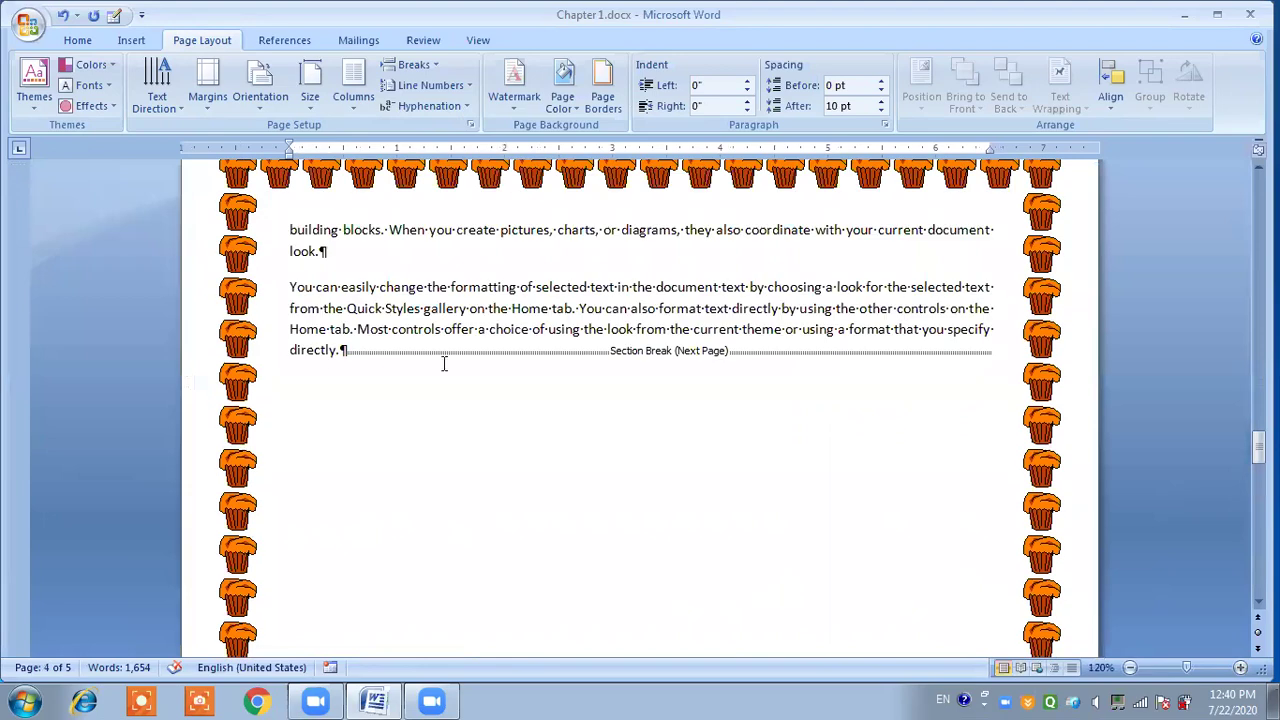
Step: Delete the section break after 'directly.' so Chapter 3 follows straight on, then go to 'template.'
{"action": "left_click", "coordinate": [347, 355]}
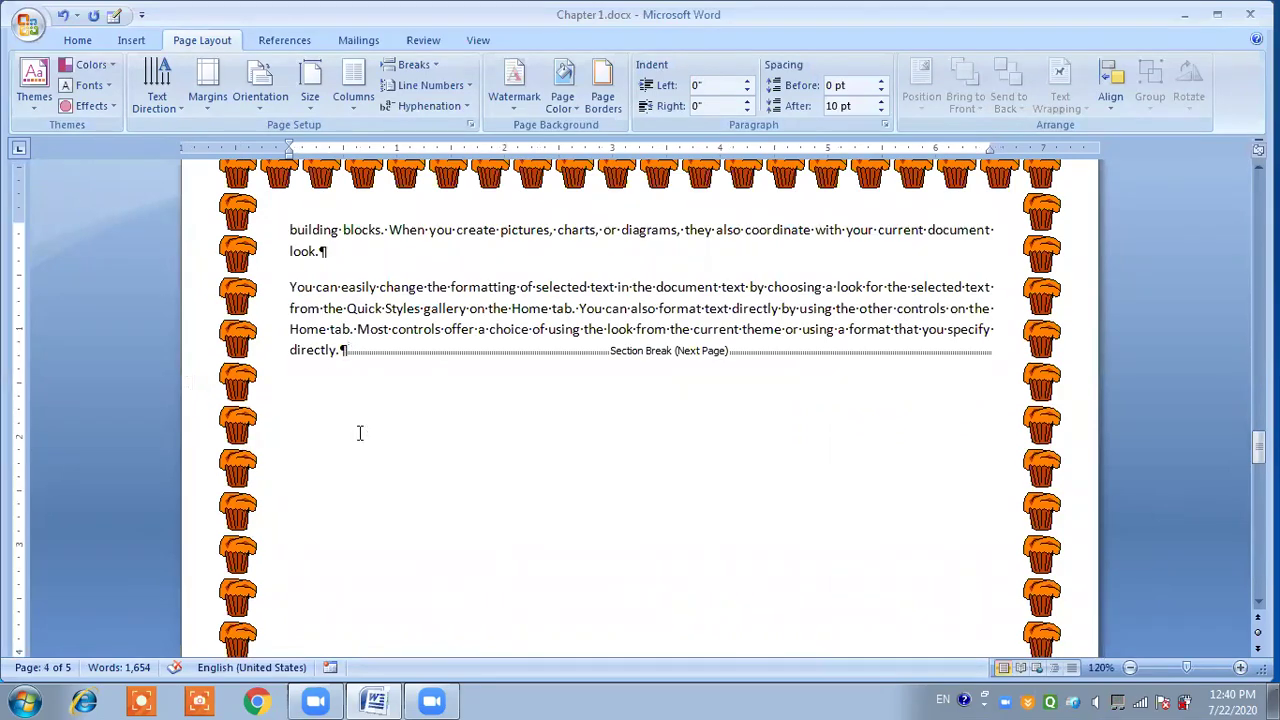
{"action": "key", "text": "Delete"}
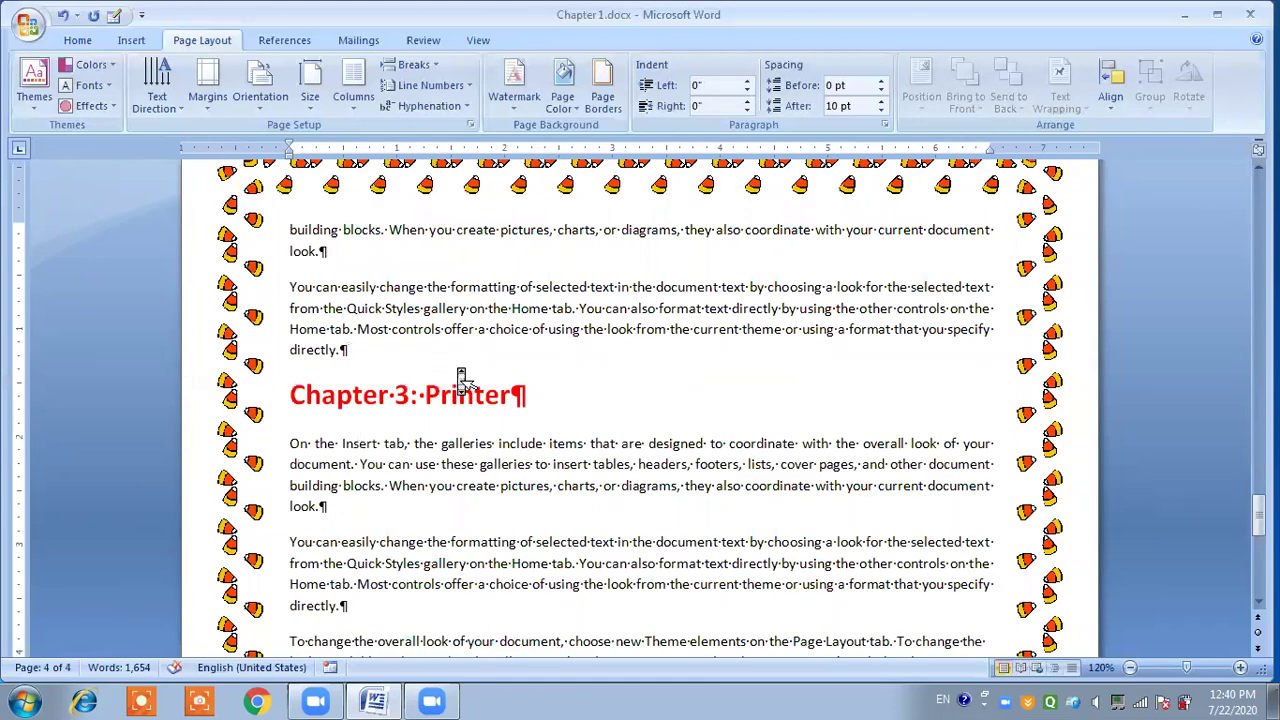
{"action": "scroll", "coordinate": [462, 380], "scroll_direction": "down", "scroll_amount": 7}
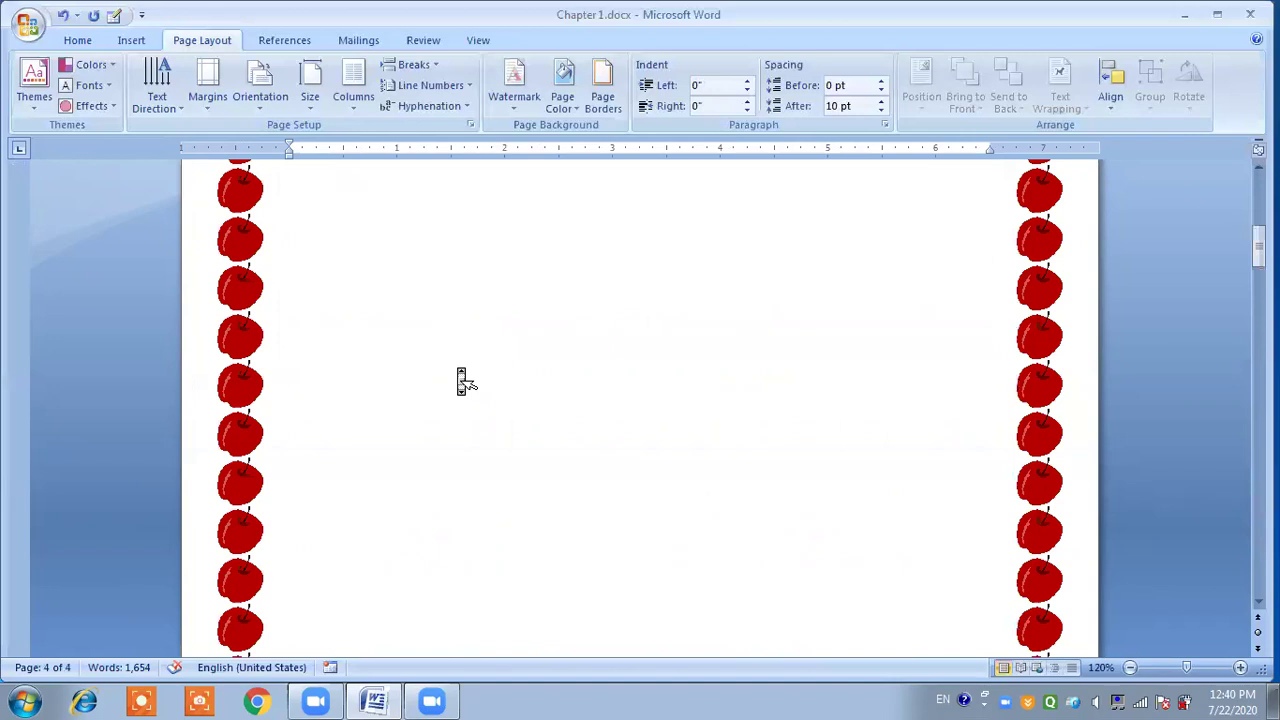
{"action": "left_click", "coordinate": [665, 319]}
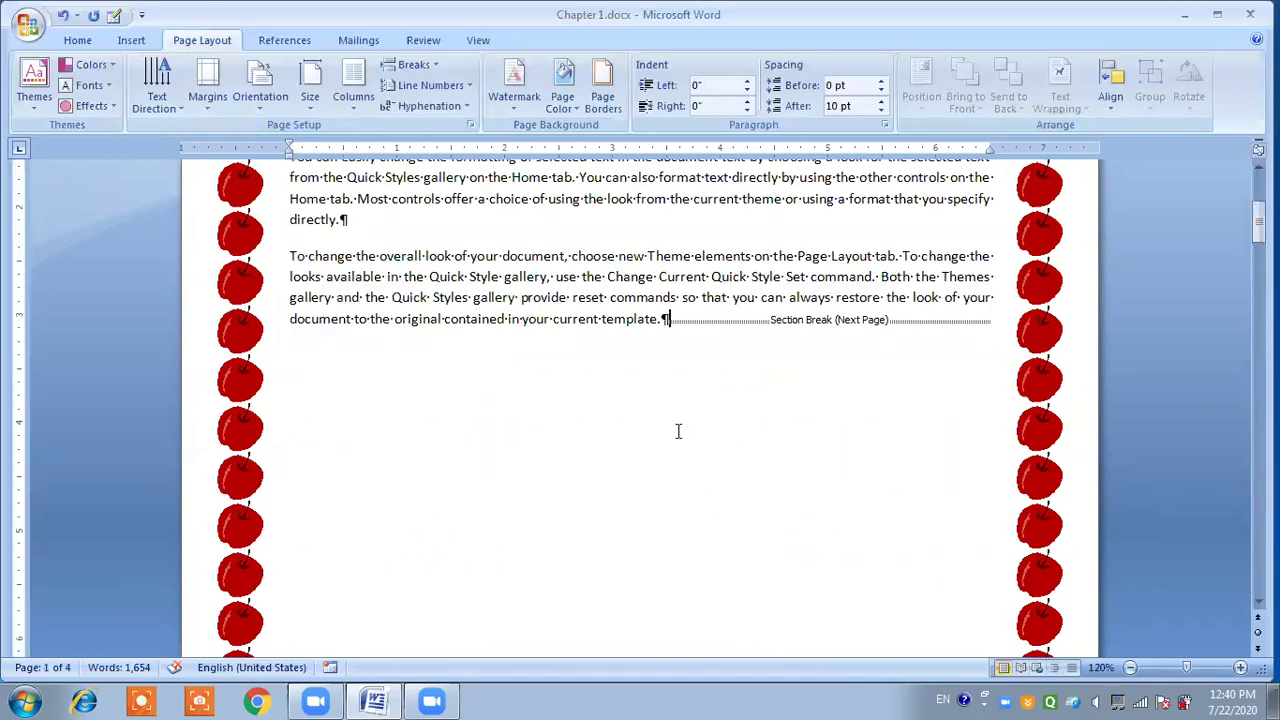
Step: Delete the section break after 'template.' and set the page border to None
{"action": "key", "text": "Delete"}
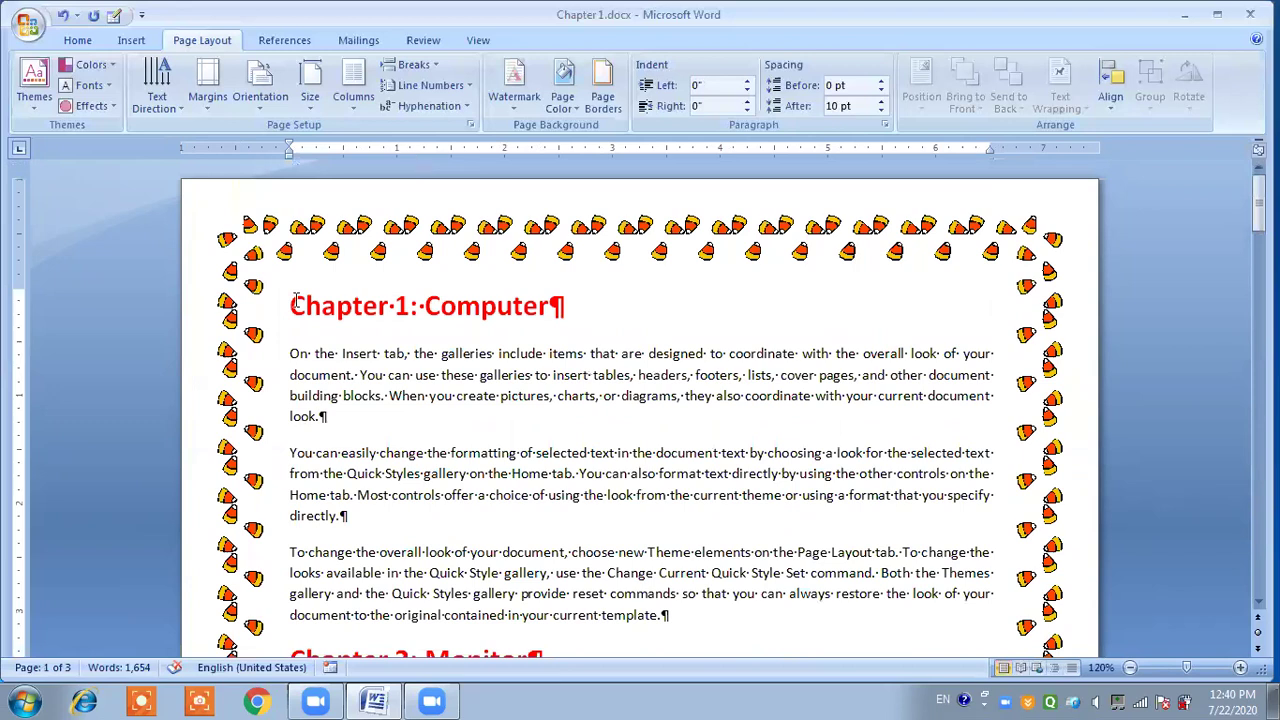
{"action": "left_click", "coordinate": [603, 100]}
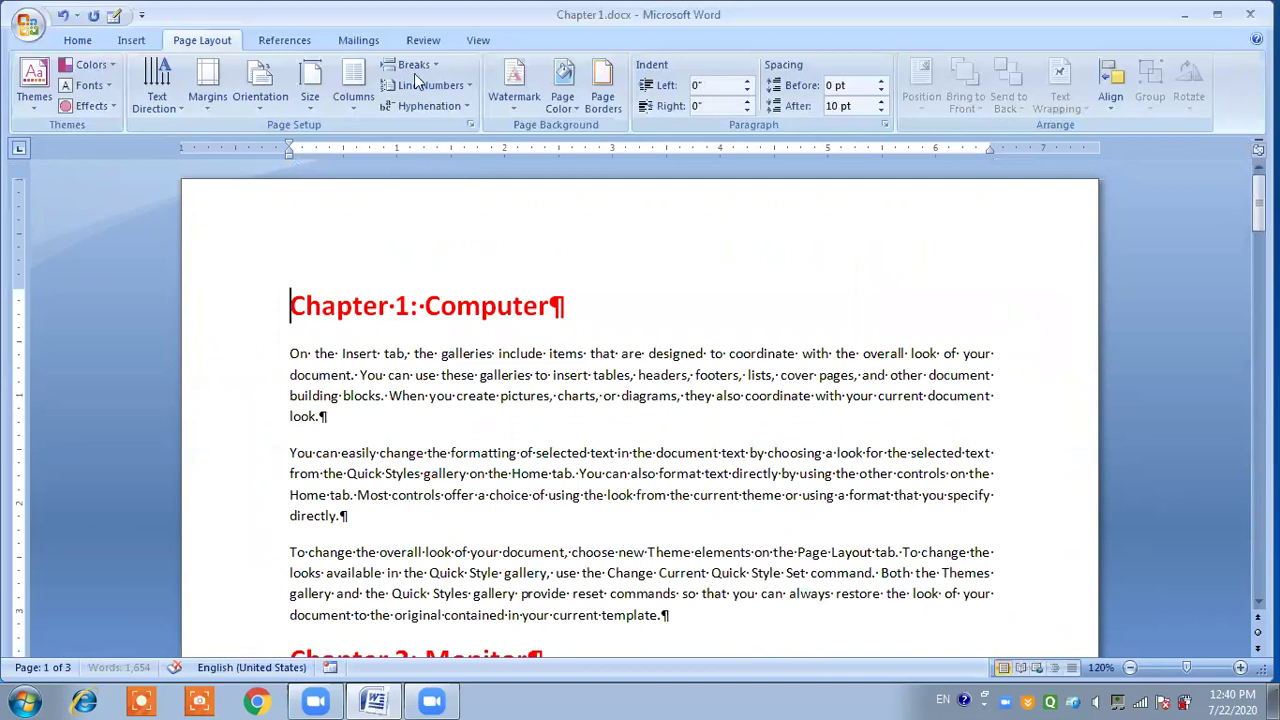
{"action": "left_click", "coordinate": [415, 66]}
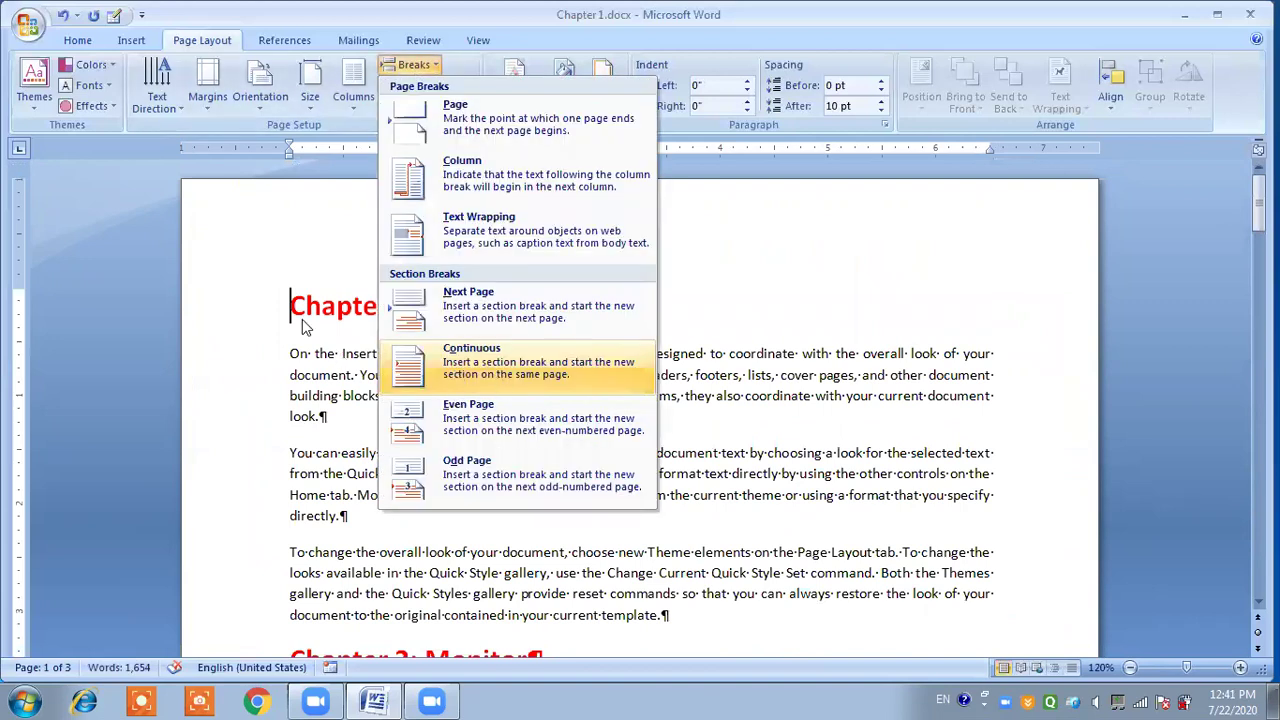
{"action": "left_click", "coordinate": [450, 80]}
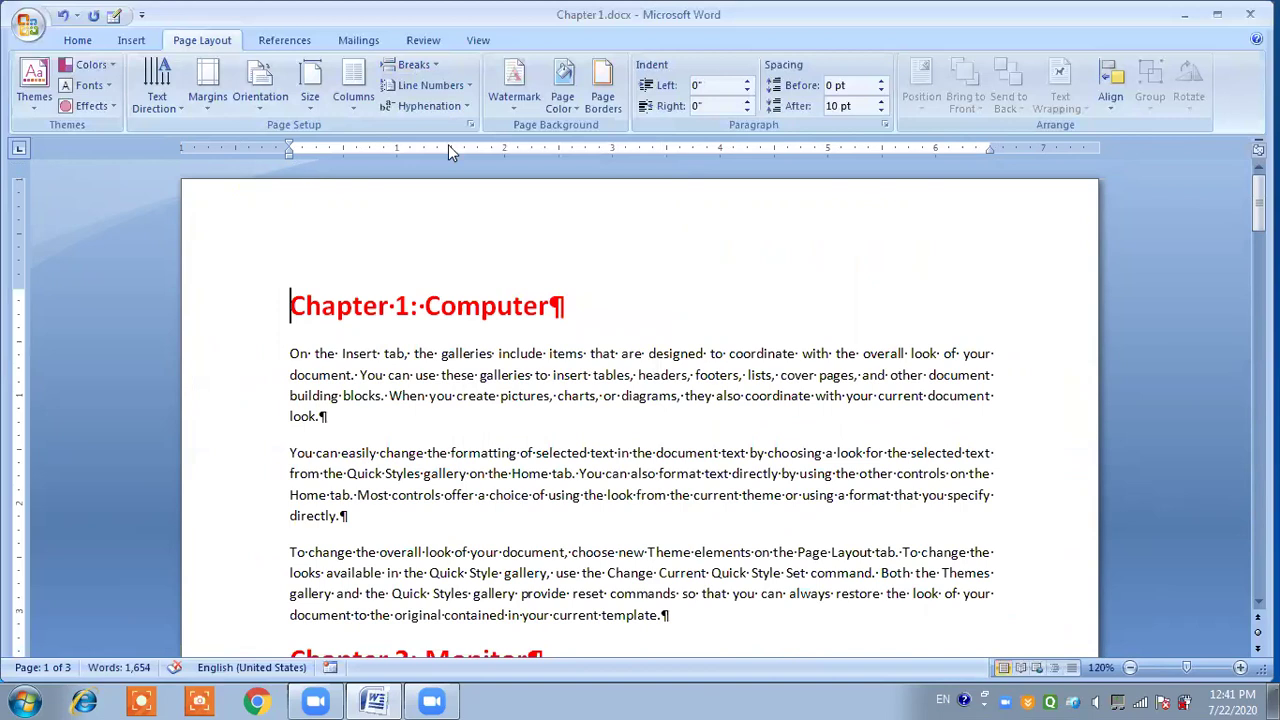
Step: Confirm Line Numbers is None, then show the Breaks menu with the caret at 'Chapter 1: Computer'
{"action": "left_click", "coordinate": [440, 85]}
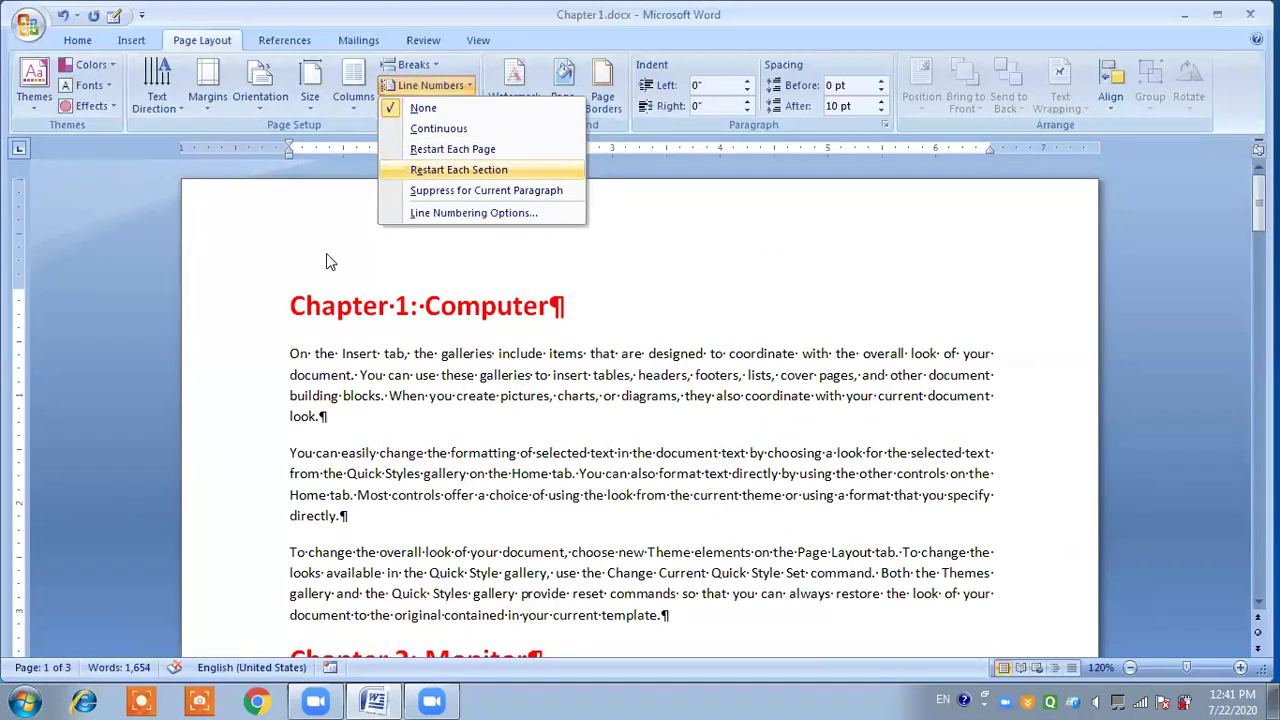
{"action": "left_click", "coordinate": [414, 64]}
{"action": "left_click", "coordinate": [414, 64]}
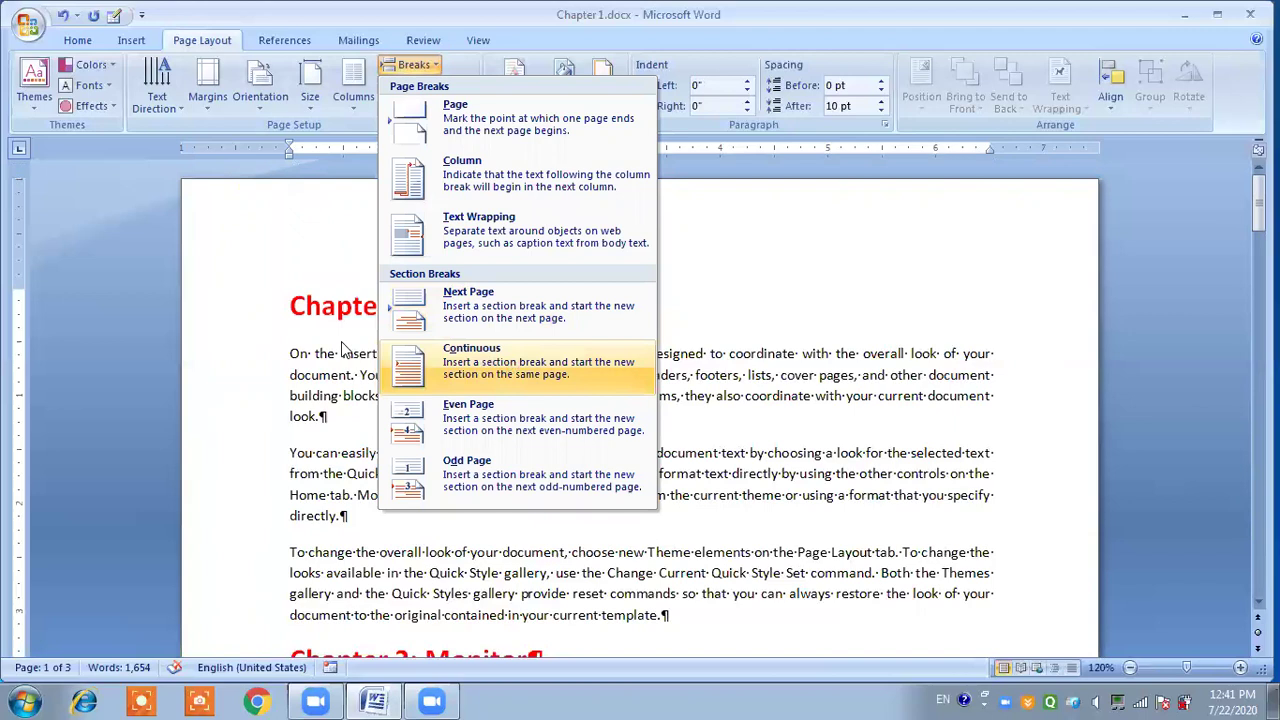
{"action": "left_click", "coordinate": [398, 66]}
{"action": "left_click", "coordinate": [398, 66]}
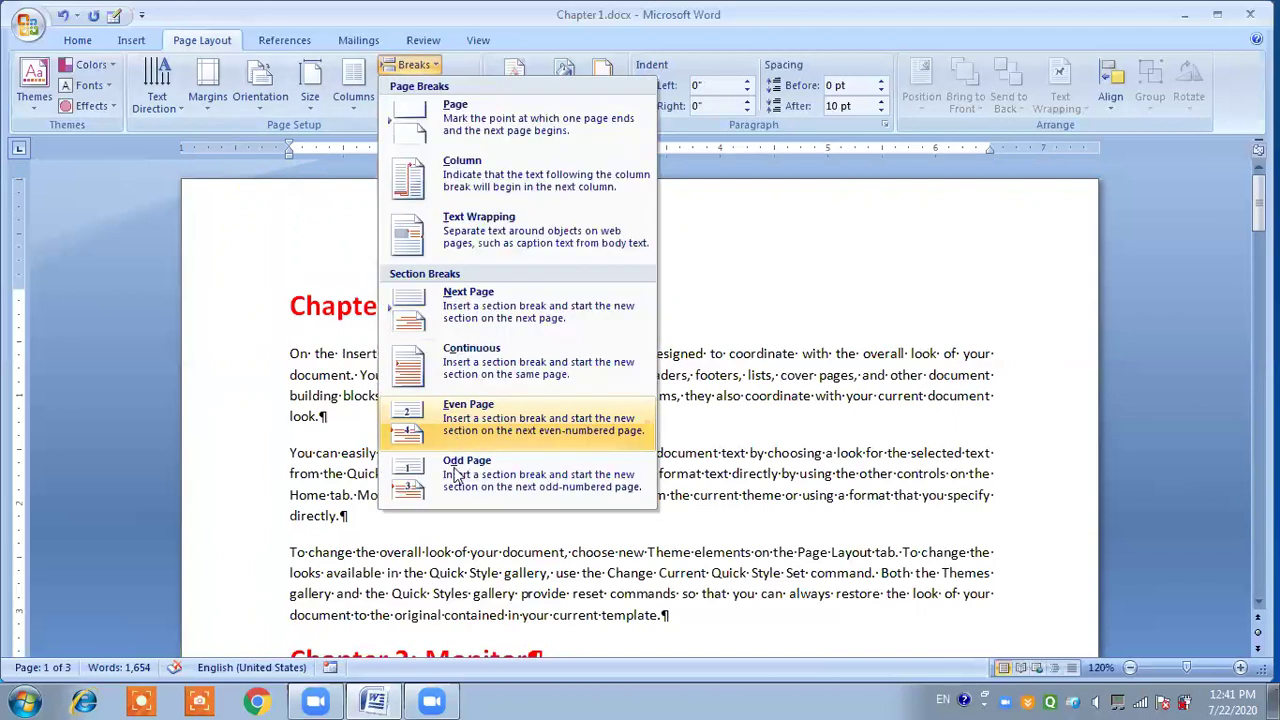
{"action": "left_click", "coordinate": [322, 350]}
{"action": "key", "text": "ctrl+Home"}
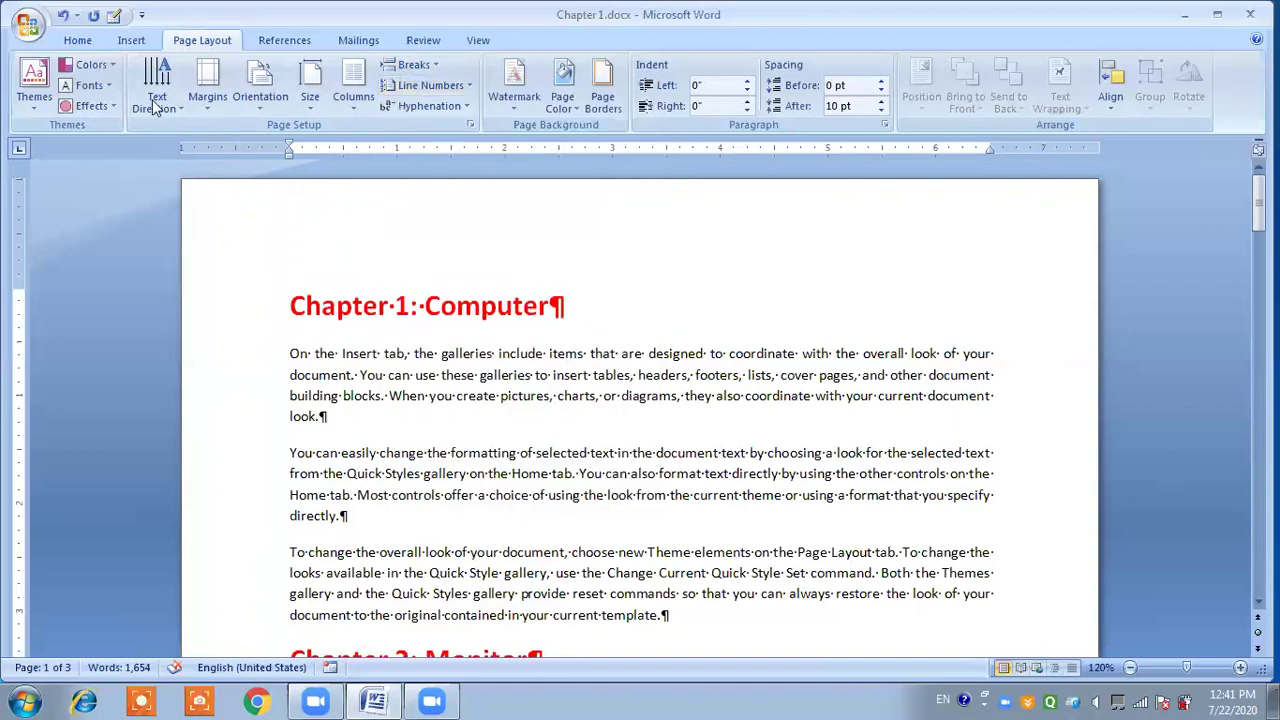
{"action": "left_click", "coordinate": [428, 72]}
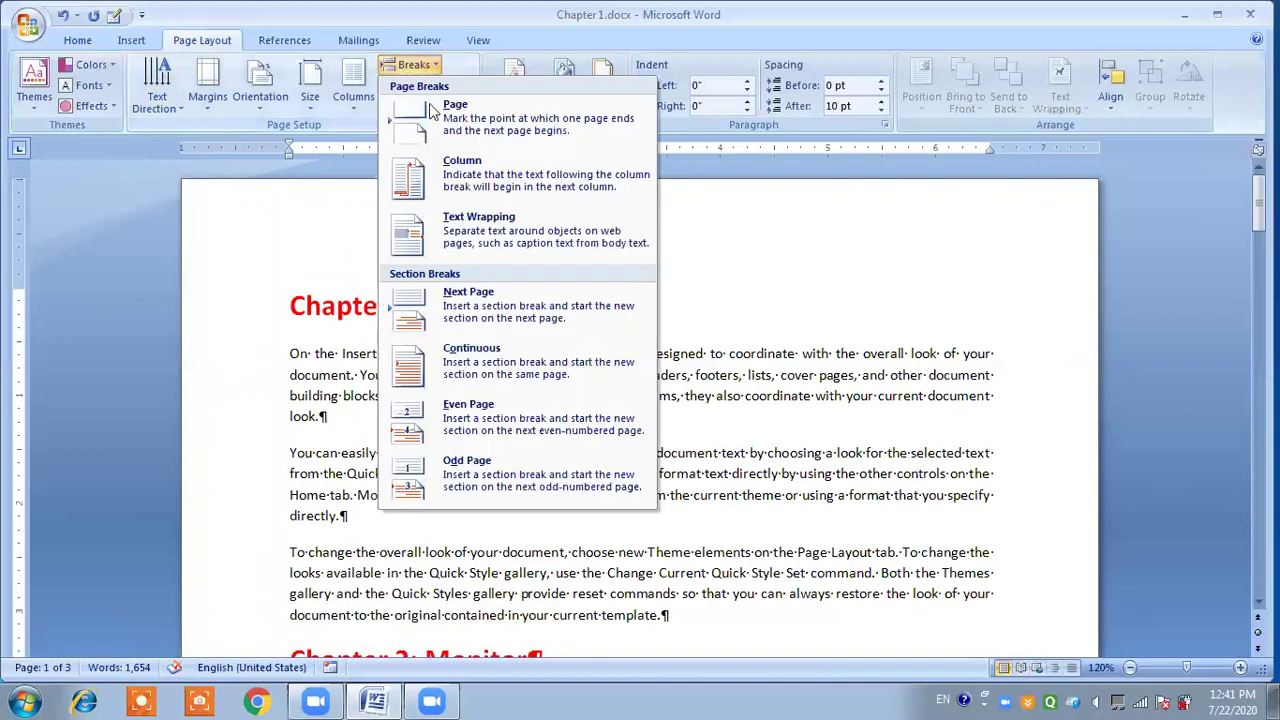
Step: Insert a page break before Chapter 1, leaving a blank first page, and show the Cover Page gallery
{"action": "left_click", "coordinate": [377, 246]}
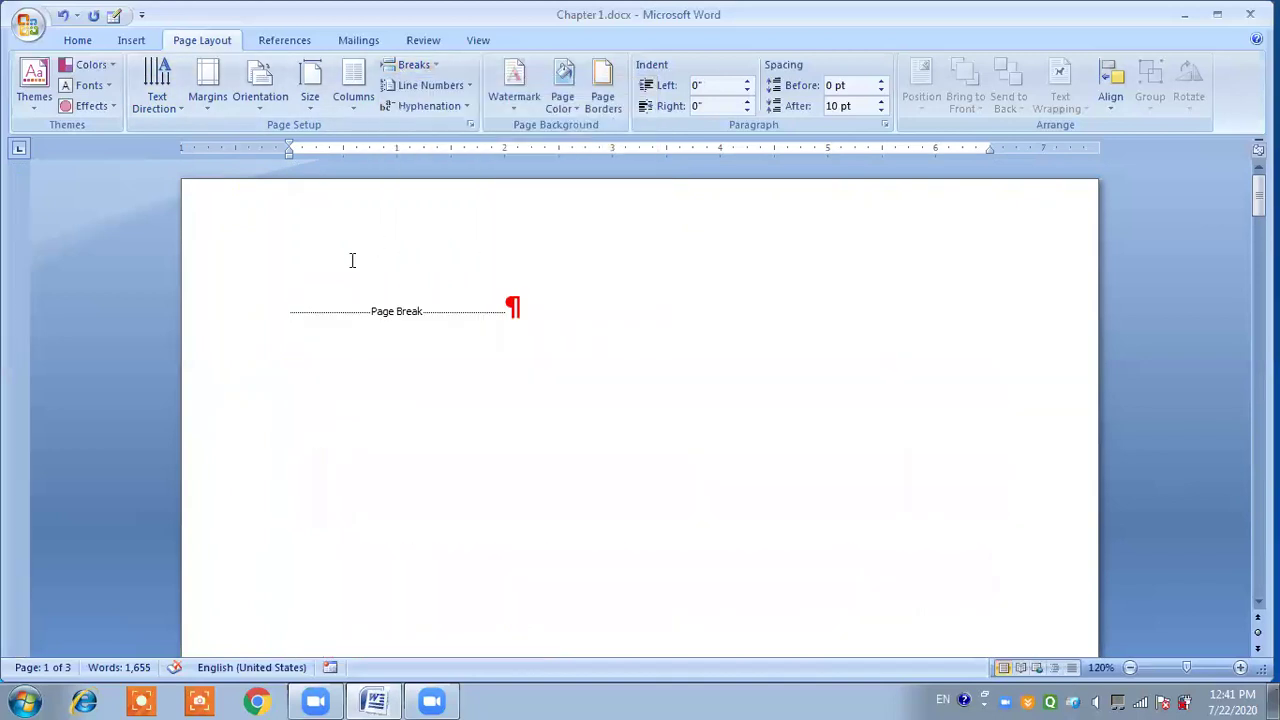
{"action": "scroll", "coordinate": [48, 88], "scroll_direction": "up", "scroll_amount": 1}
{"action": "left_click", "coordinate": [46, 92]}
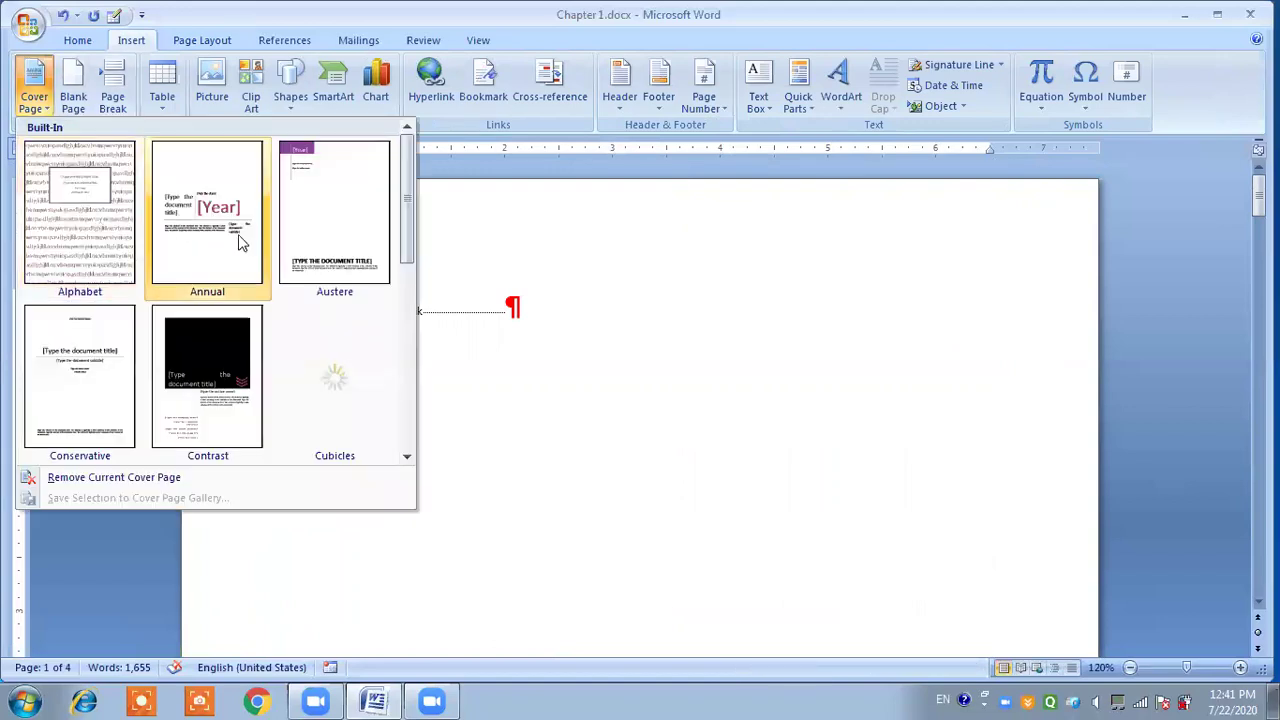
Step: Insert the Annual cover page and delete the extra page break before 'Chapter 1: Computer'
{"action": "left_click", "coordinate": [238, 240]}
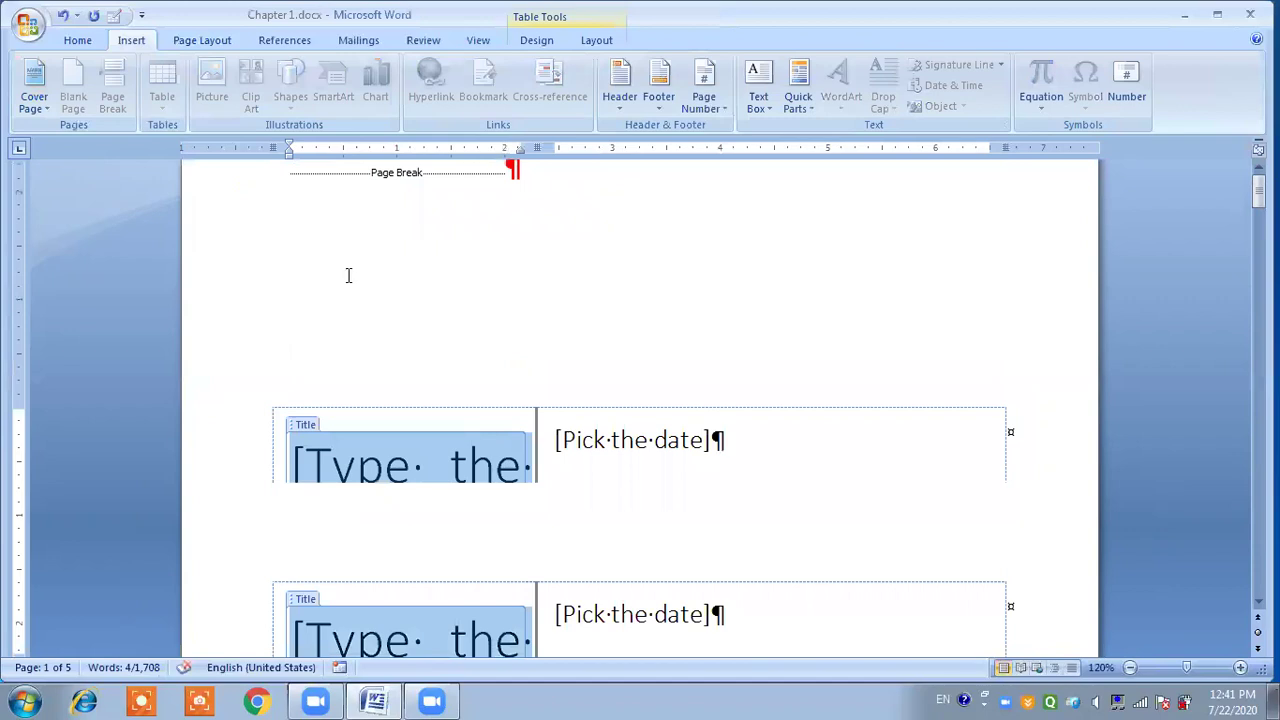
{"action": "scroll", "coordinate": [352, 290], "scroll_direction": "down", "scroll_amount": 5}
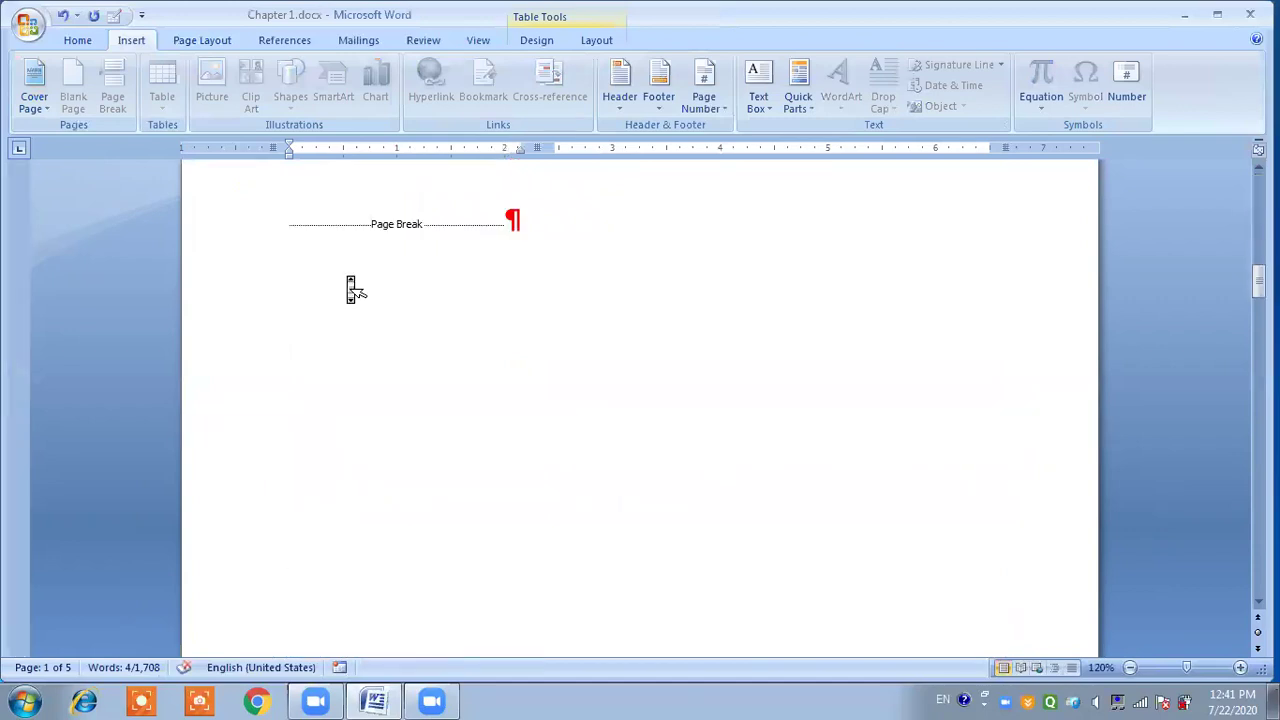
{"action": "triple_click", "coordinate": [300, 385]}
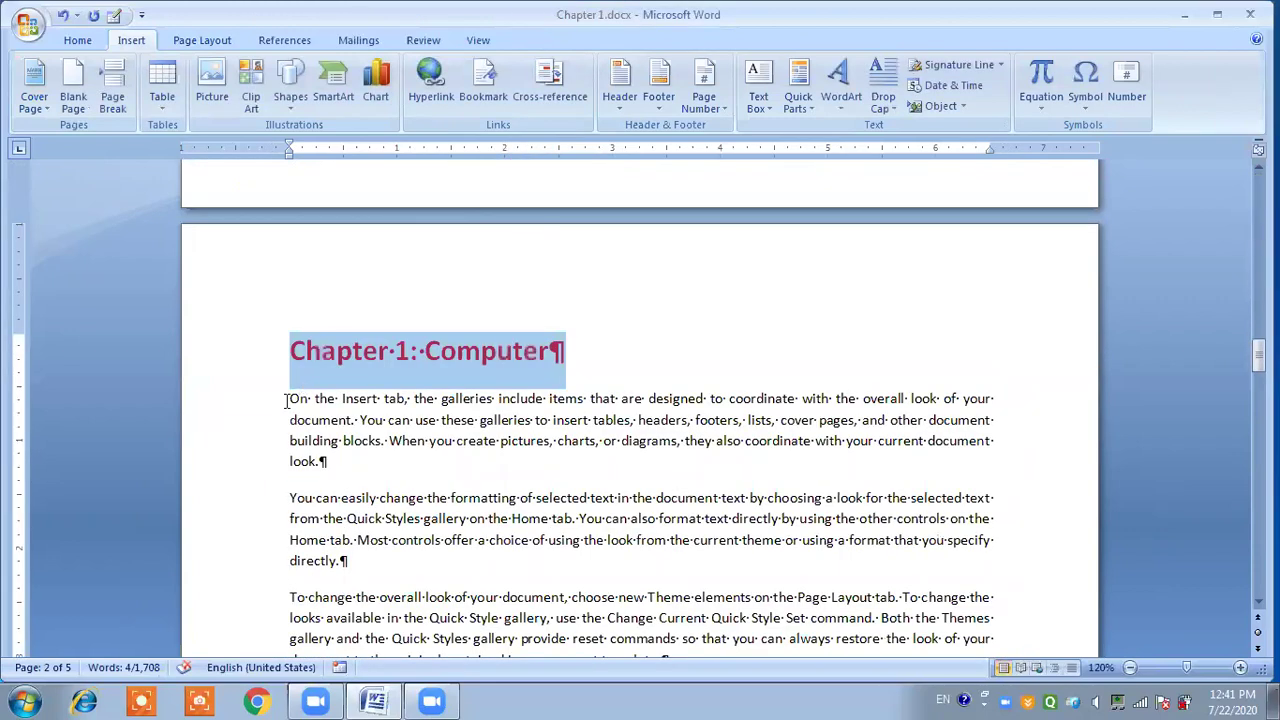
{"action": "key", "text": "Left"}
{"action": "key", "text": "BackSpace"}
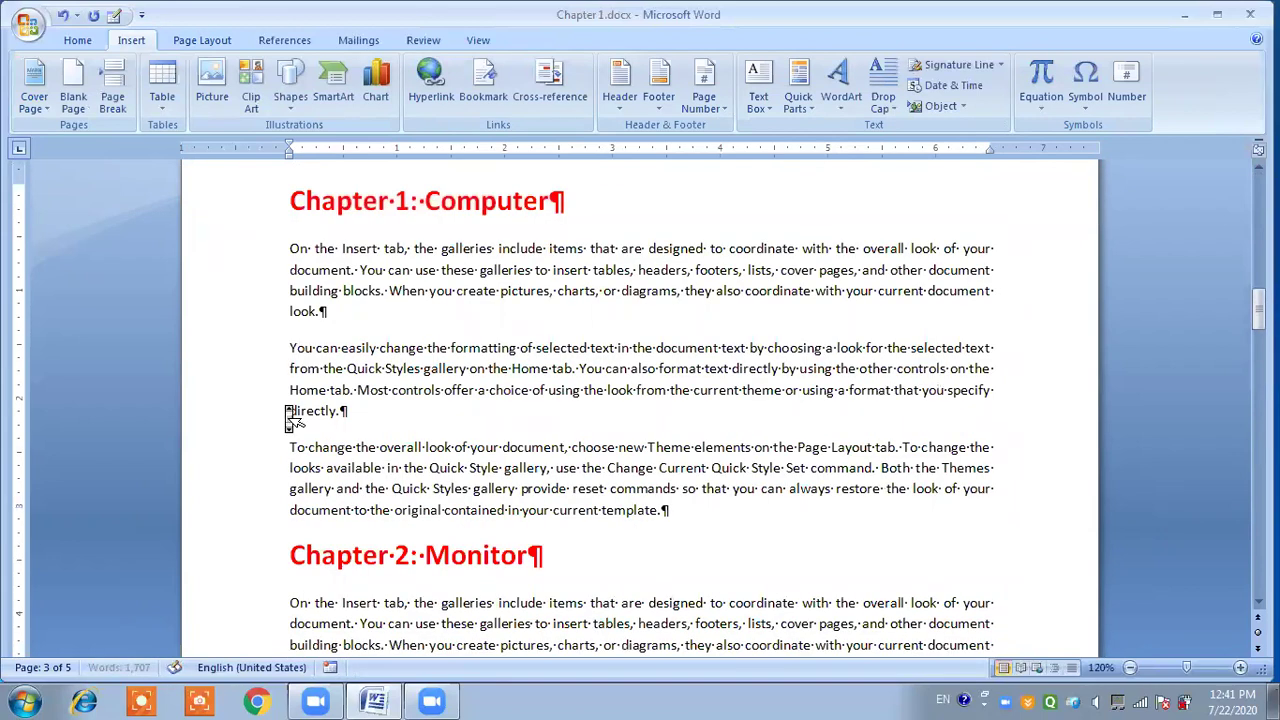
Step: Review the four pages and put the caret at Chapter 1's start with Page Layout shown
{"action": "scroll", "coordinate": [265, 395], "scroll_direction": "up", "scroll_amount": 3}
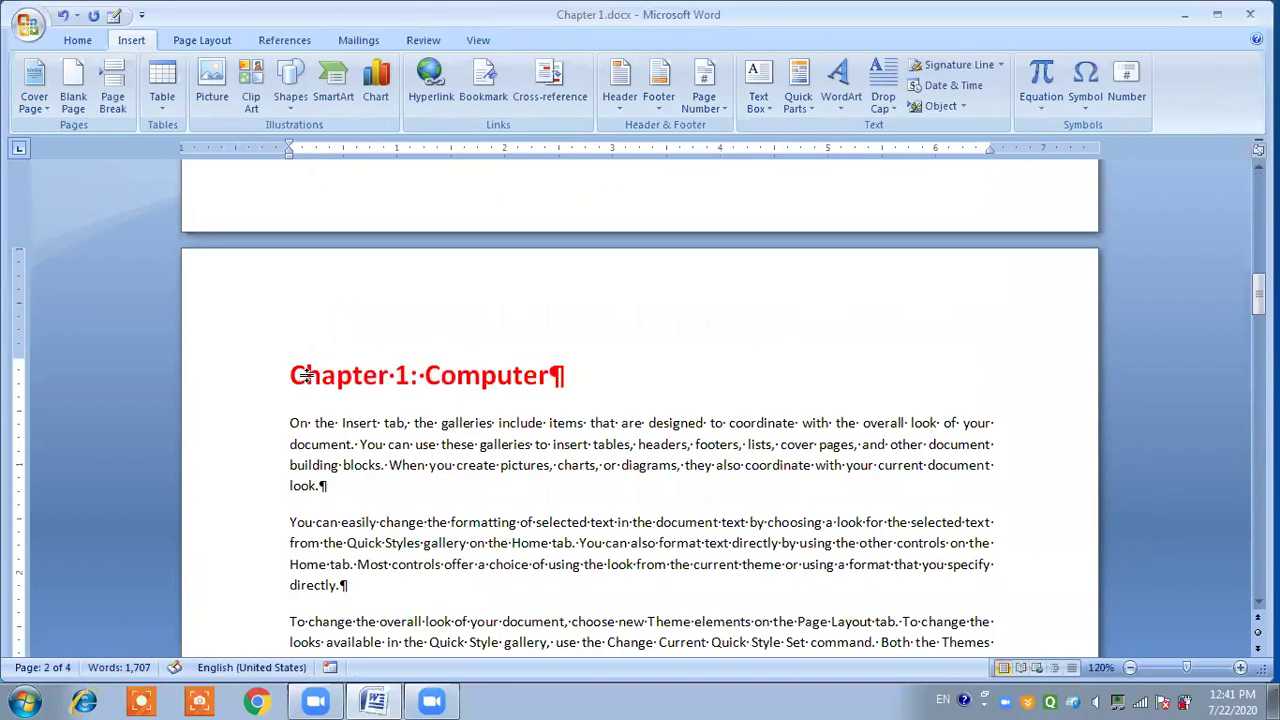
{"action": "scroll", "coordinate": [313, 388], "scroll_direction": "up", "scroll_amount": 5}
{"action": "scroll", "coordinate": [313, 388], "scroll_direction": "up", "scroll_amount": 3}
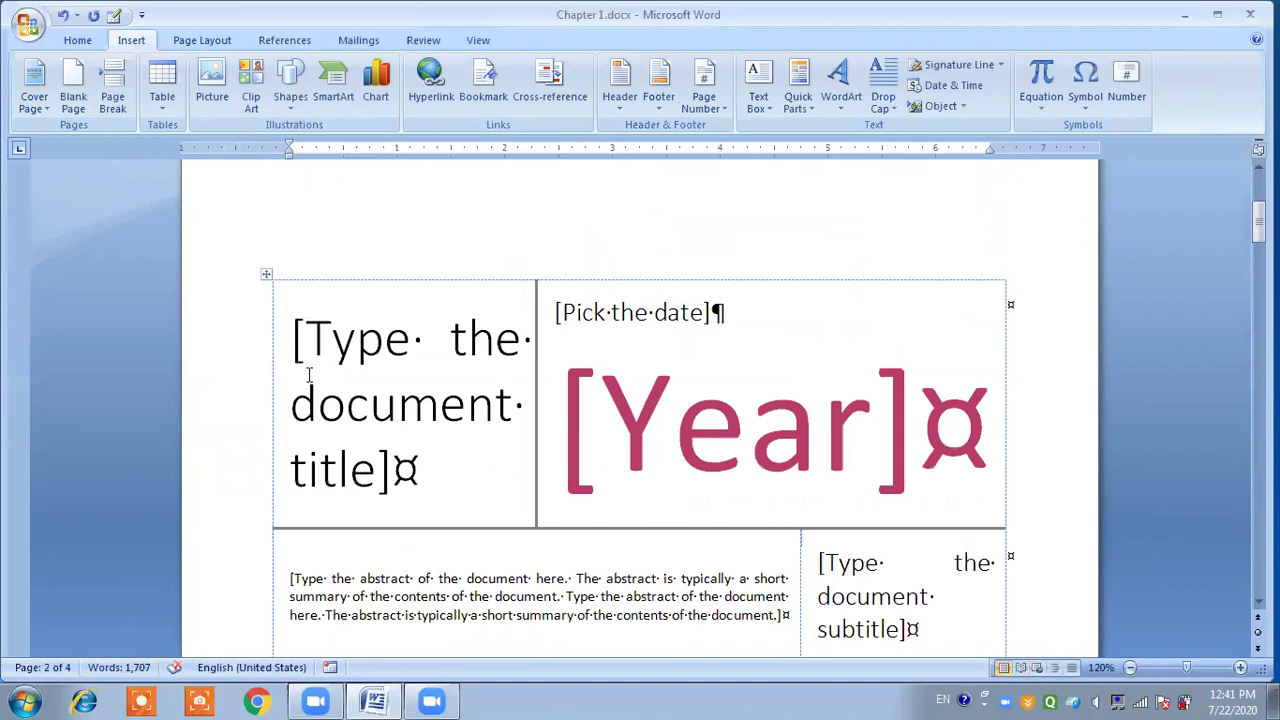
{"action": "scroll", "coordinate": [313, 388], "scroll_direction": "down", "scroll_amount": 2}
{"action": "scroll", "coordinate": [309, 372], "scroll_direction": "down", "scroll_amount": 10}
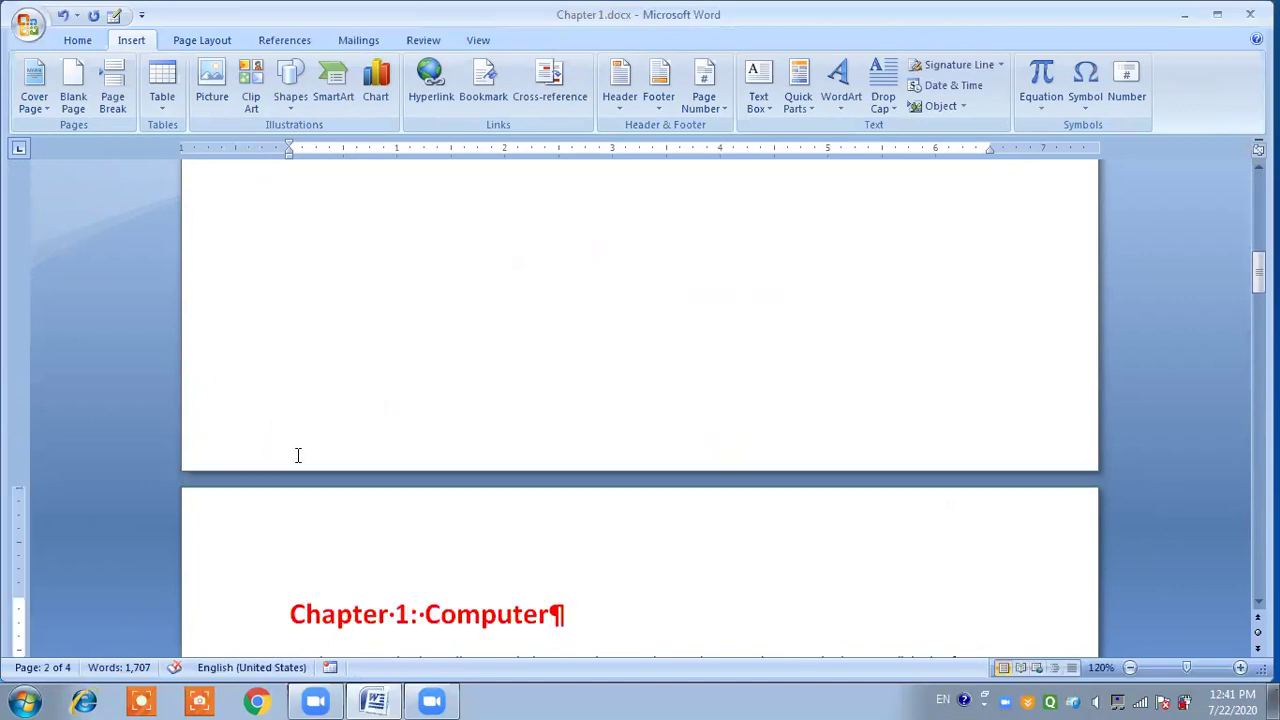
{"action": "scroll", "coordinate": [297, 455], "scroll_direction": "down", "scroll_amount": 1}
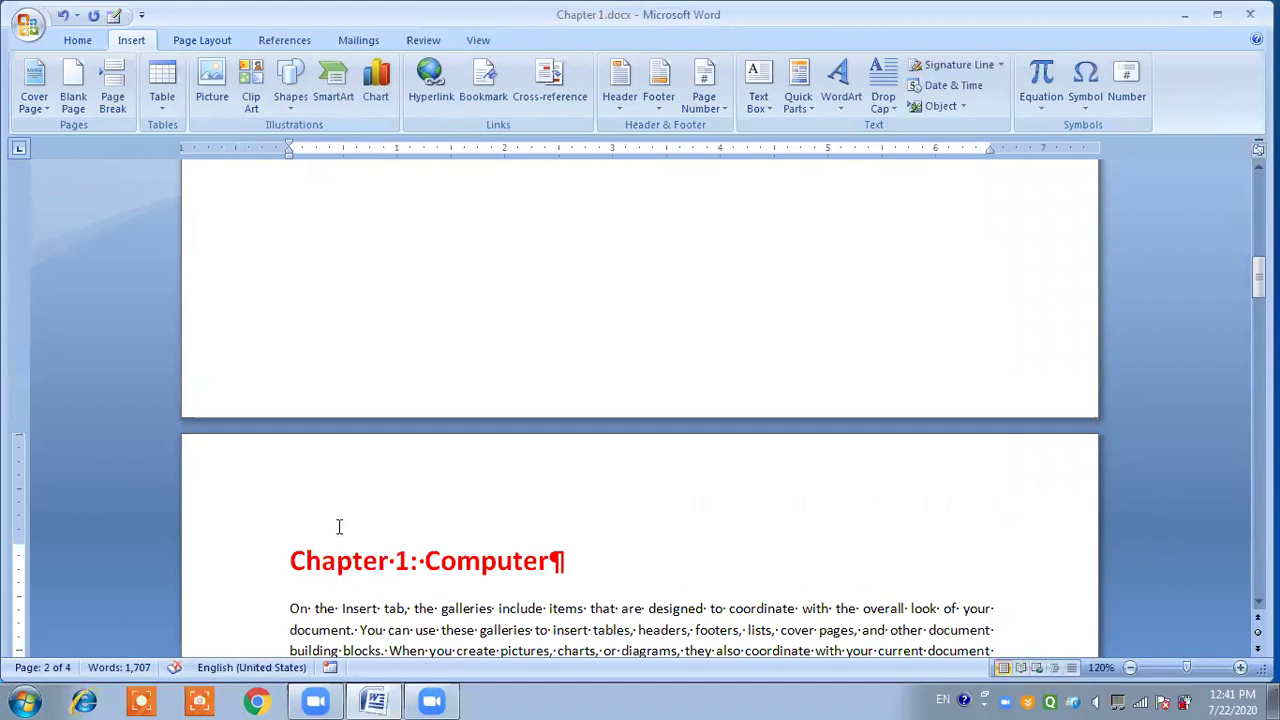
{"action": "left_click", "coordinate": [392, 428]}
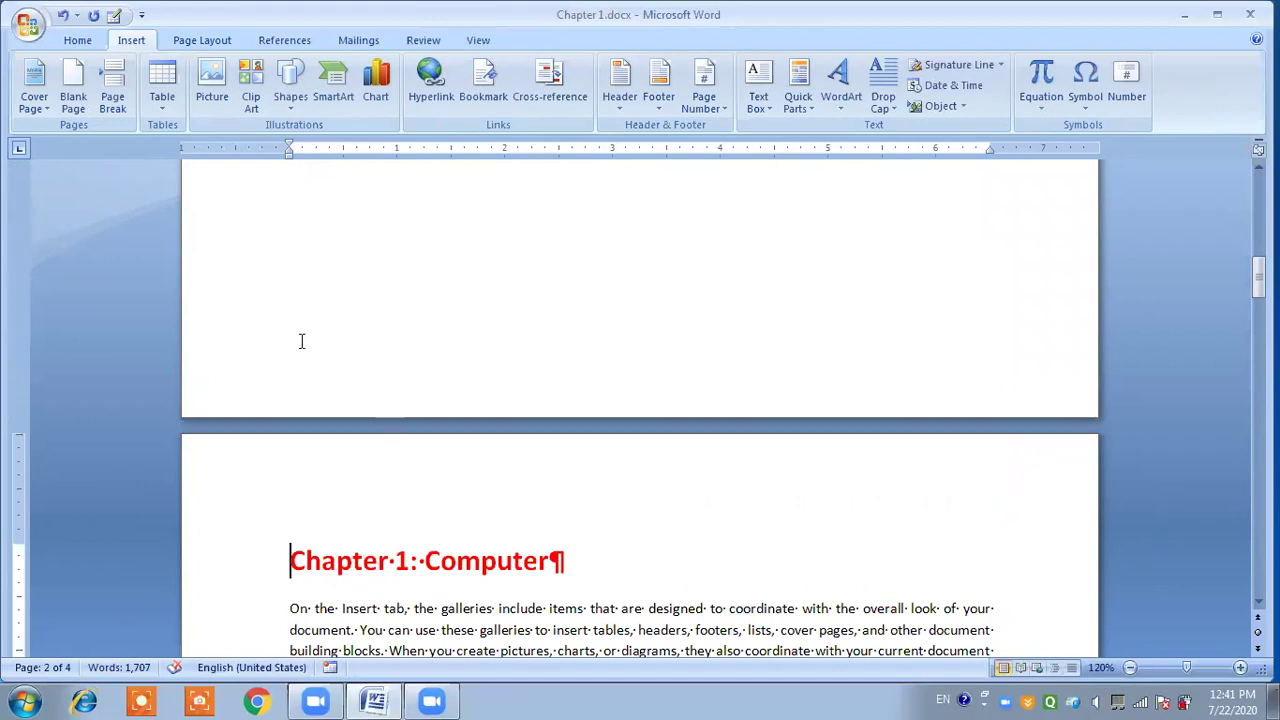
{"action": "left_click", "coordinate": [202, 40]}
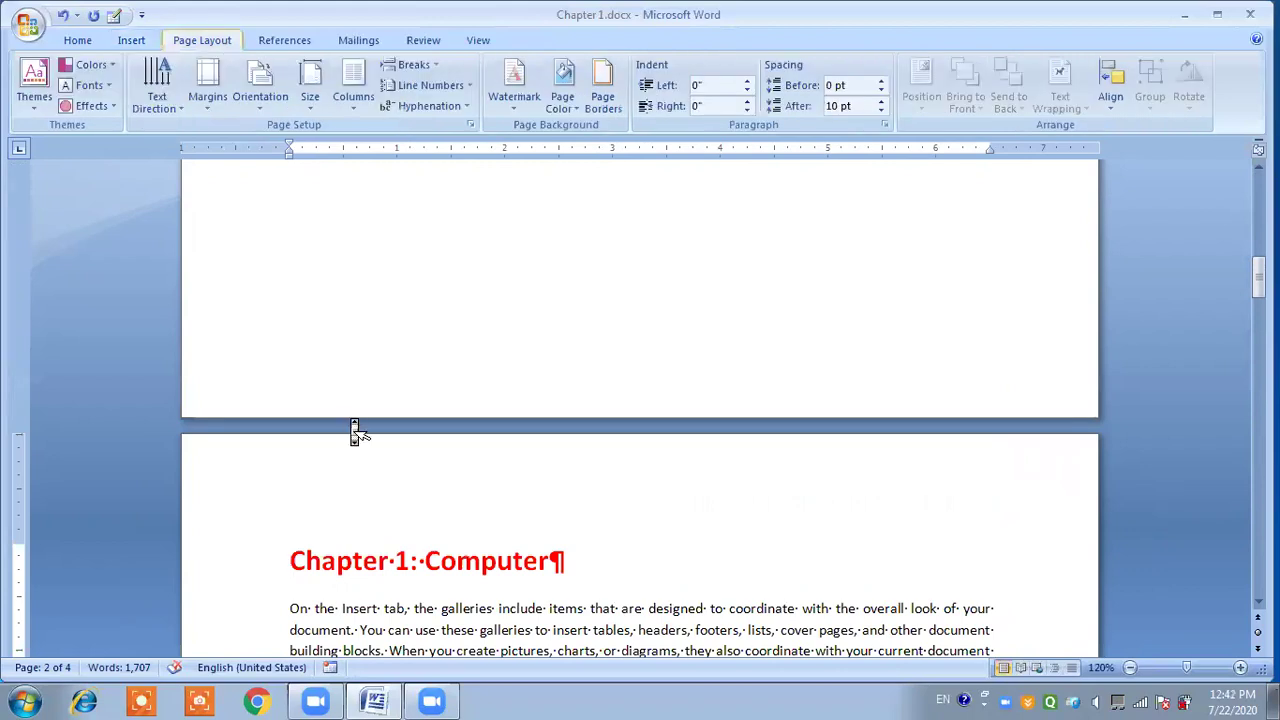
{"action": "scroll", "coordinate": [351, 429], "scroll_direction": "down", "scroll_amount": 1}
{"action": "scroll", "coordinate": [55, 665], "scroll_direction": "down", "scroll_amount": 1}
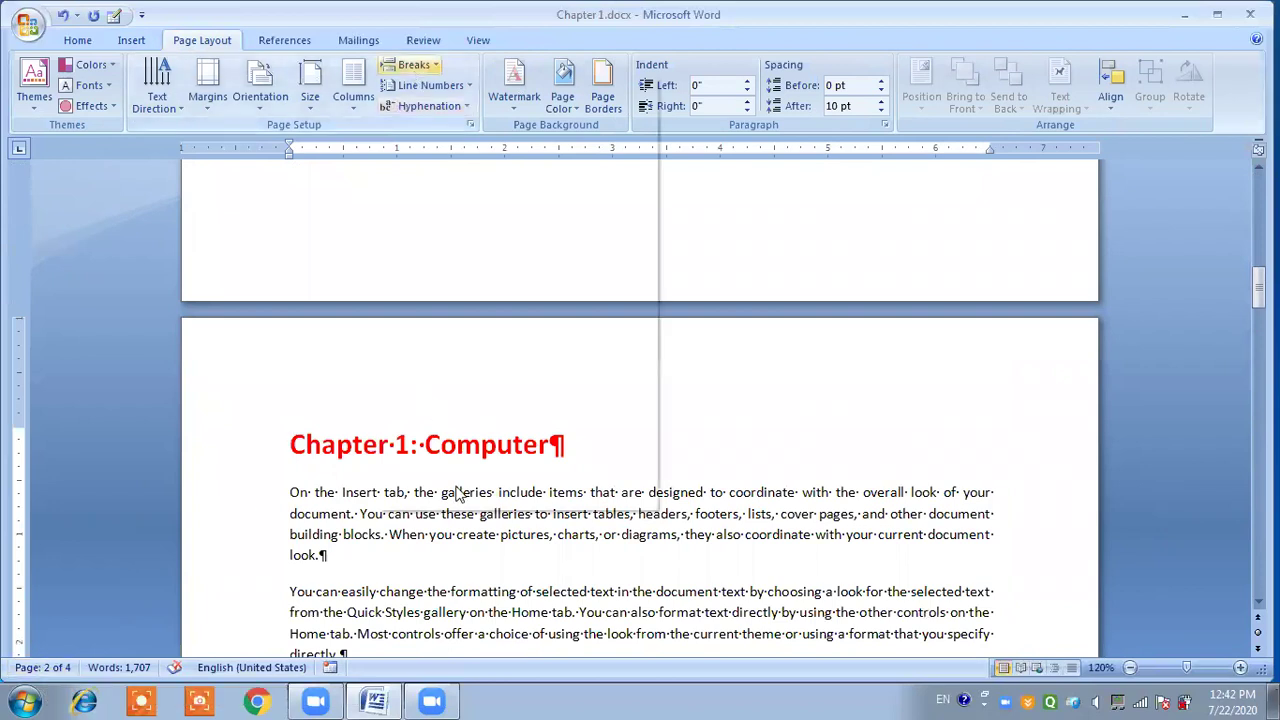
{"action": "key", "text": "alt+p"}
{"action": "key", "text": "b"}
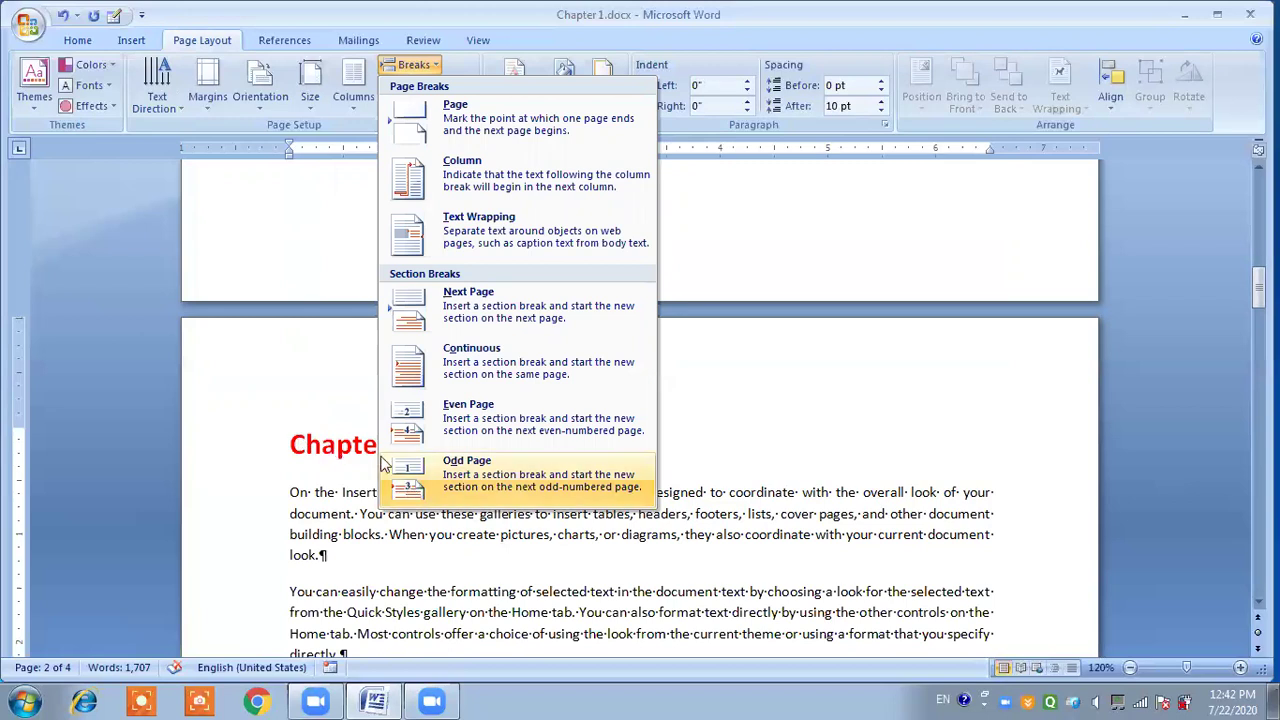
{"action": "left_click", "coordinate": [437, 478]}
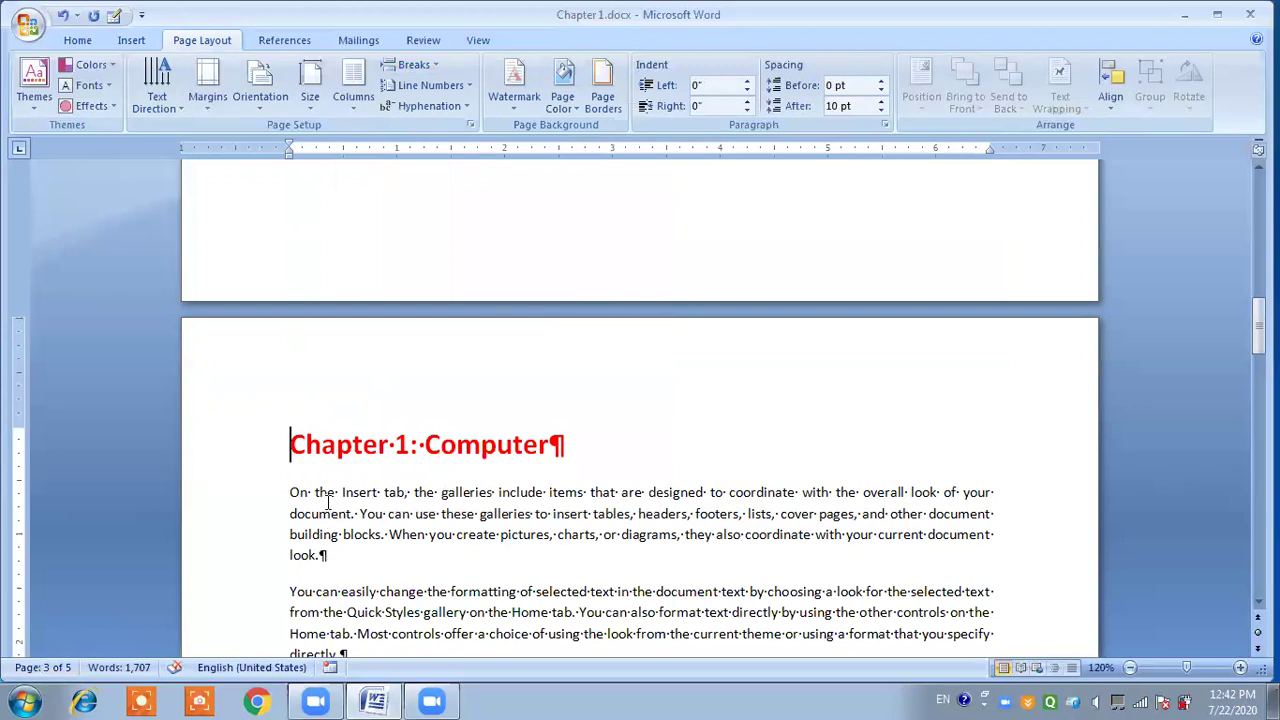
{"action": "scroll", "coordinate": [330, 513], "scroll_direction": "up", "scroll_amount": 10}
{"action": "scroll", "coordinate": [327, 502], "scroll_direction": "up", "scroll_amount": 4}
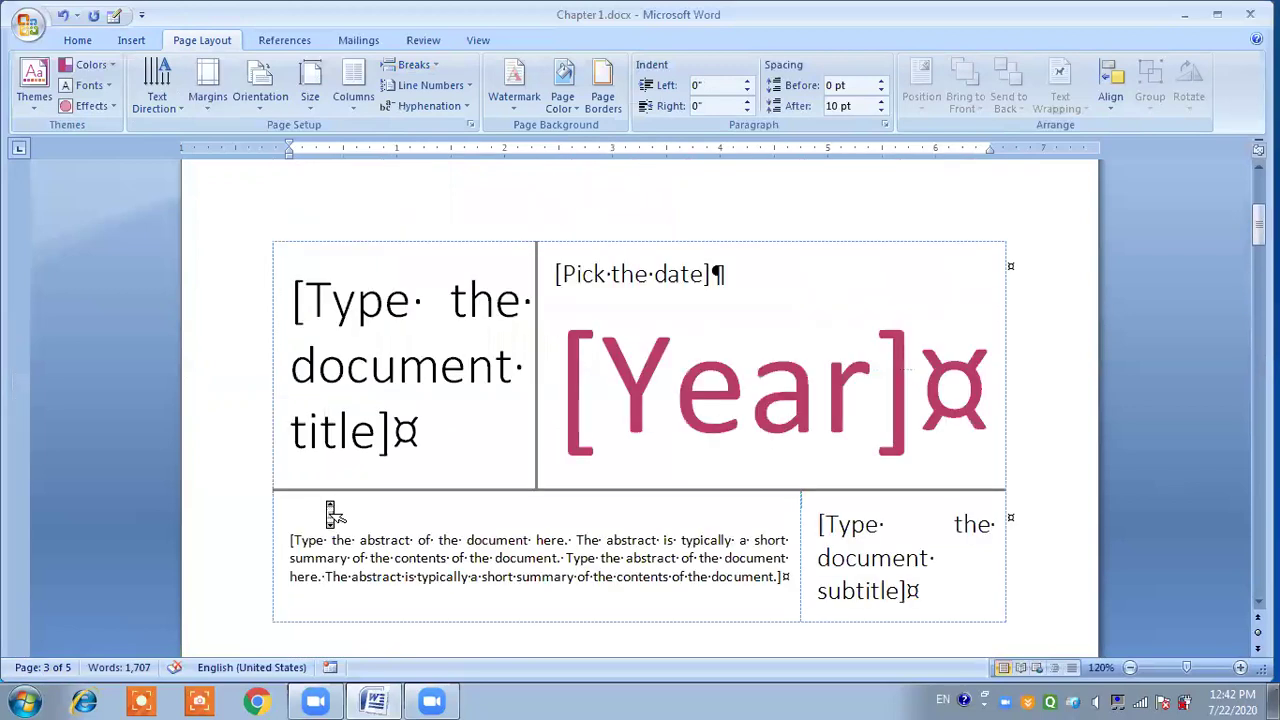
{"action": "scroll", "coordinate": [327, 502], "scroll_direction": "up", "scroll_amount": 2}
{"action": "scroll", "coordinate": [330, 513], "scroll_direction": "down", "scroll_amount": 15}
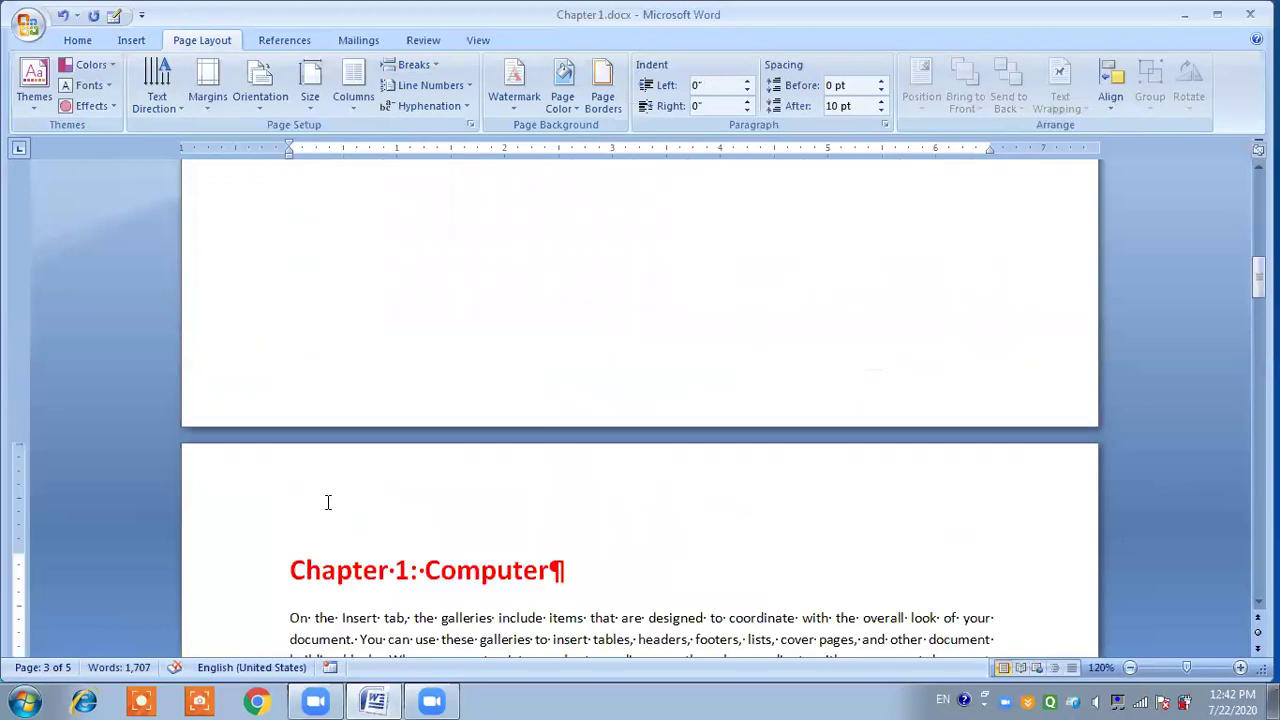
{"action": "scroll", "coordinate": [327, 505], "scroll_direction": "down", "scroll_amount": 1}
{"action": "scroll", "coordinate": [327, 502], "scroll_direction": "up", "scroll_amount": 16}
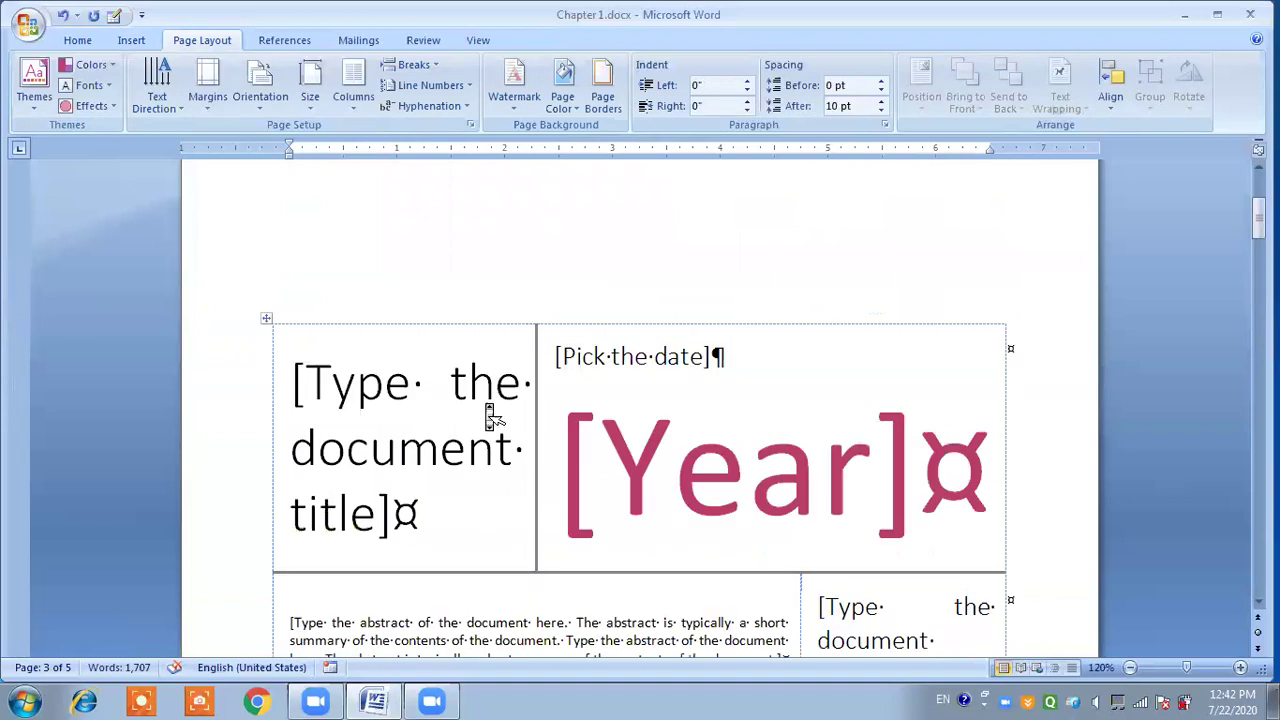
{"action": "scroll", "coordinate": [491, 414], "scroll_direction": "up", "scroll_amount": 1}
{"action": "left_click", "coordinate": [491, 414]}
{"action": "scroll", "coordinate": [488, 405], "scroll_direction": "down", "scroll_amount": 4}
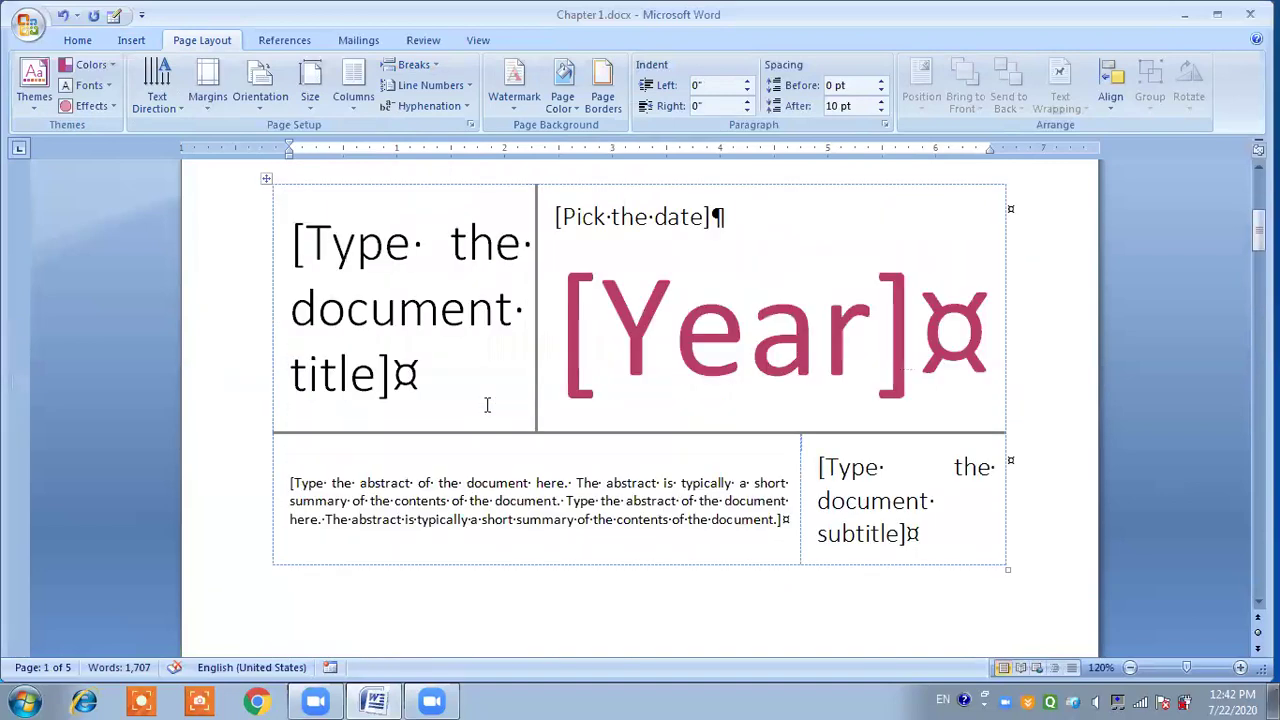
{"action": "scroll", "coordinate": [490, 408], "scroll_direction": "down", "scroll_amount": 10}
{"action": "scroll", "coordinate": [490, 417], "scroll_direction": "down", "scroll_amount": 1}
{"action": "left_click", "coordinate": [355, 460]}
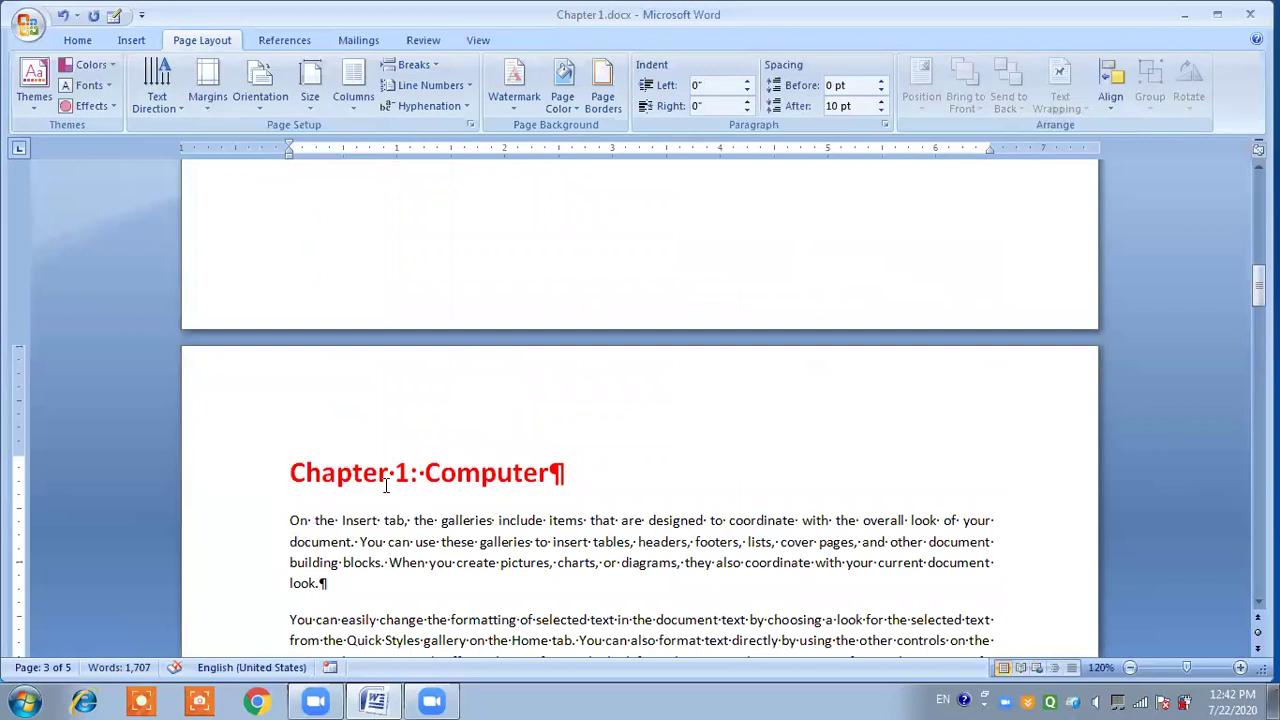
{"action": "scroll", "coordinate": [386, 485], "scroll_direction": "up", "scroll_amount": 10}
{"action": "scroll", "coordinate": [386, 485], "scroll_direction": "down", "scroll_amount": 5}
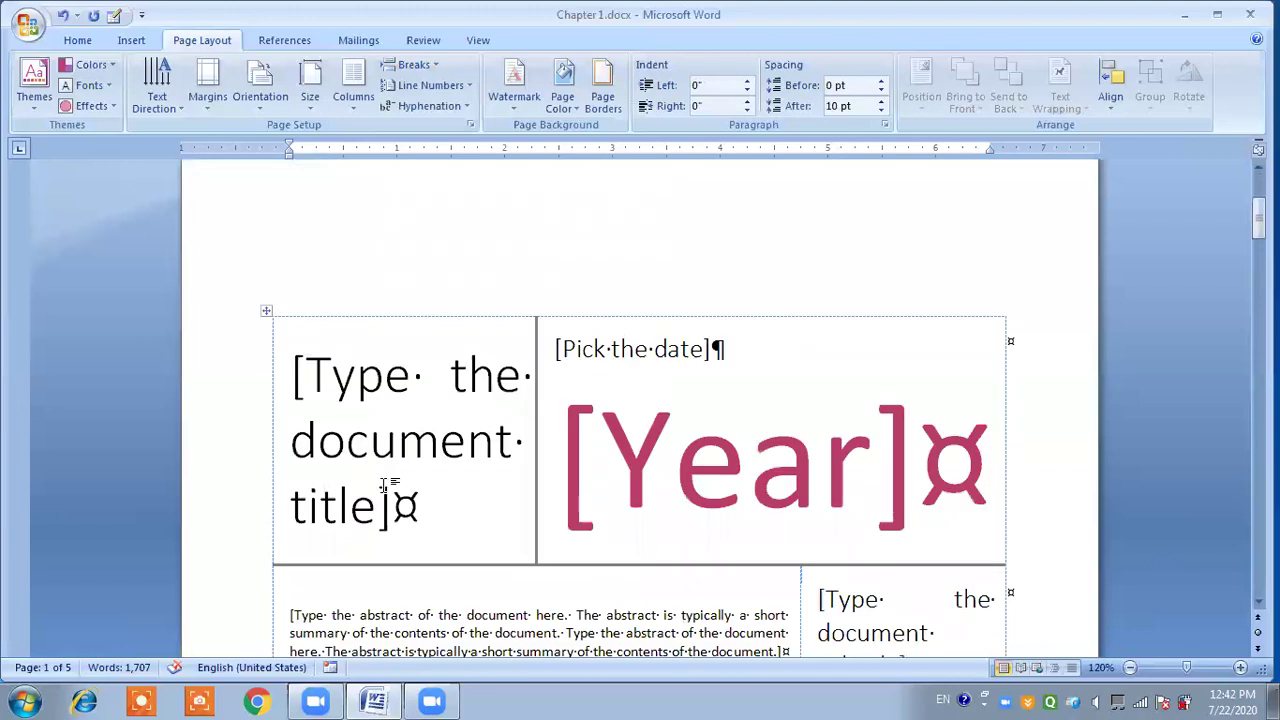
{"action": "scroll", "coordinate": [386, 485], "scroll_direction": "down", "scroll_amount": 7}
{"action": "scroll", "coordinate": [386, 485], "scroll_direction": "down", "scroll_amount": 5}
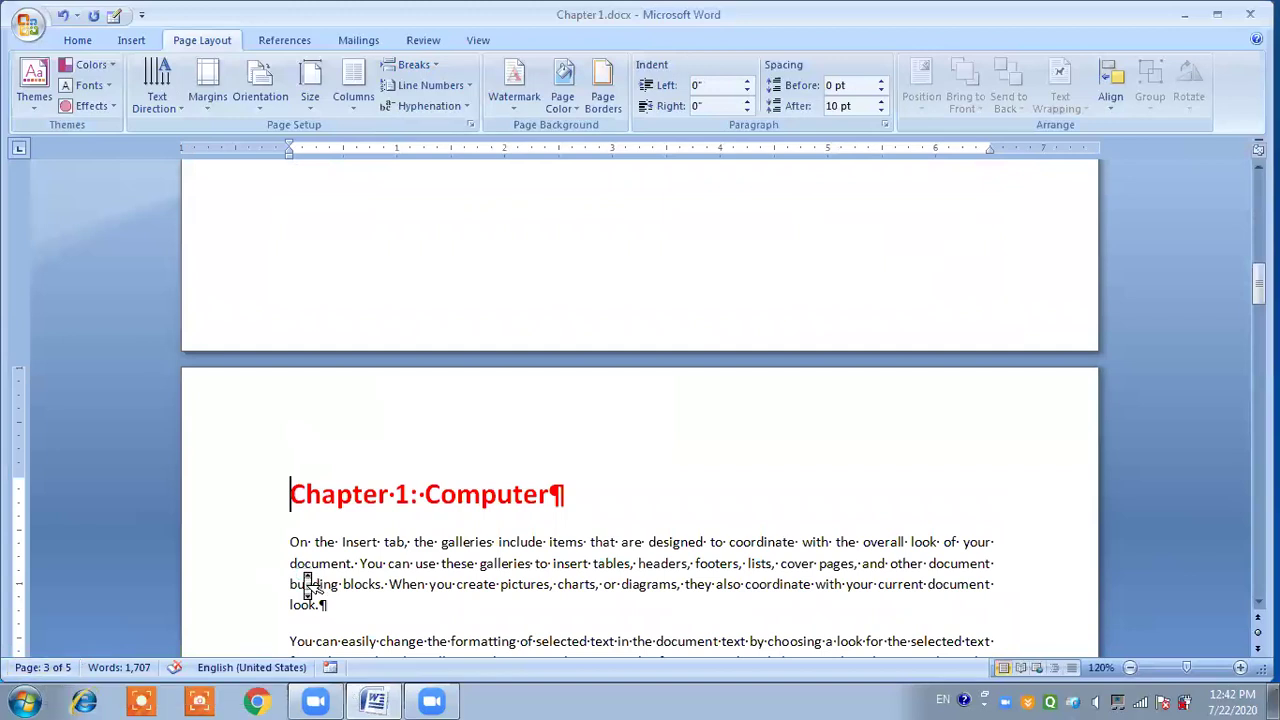
{"action": "scroll", "coordinate": [306, 580], "scroll_direction": "up", "scroll_amount": 5}
{"action": "scroll", "coordinate": [308, 586], "scroll_direction": "up", "scroll_amount": 5}
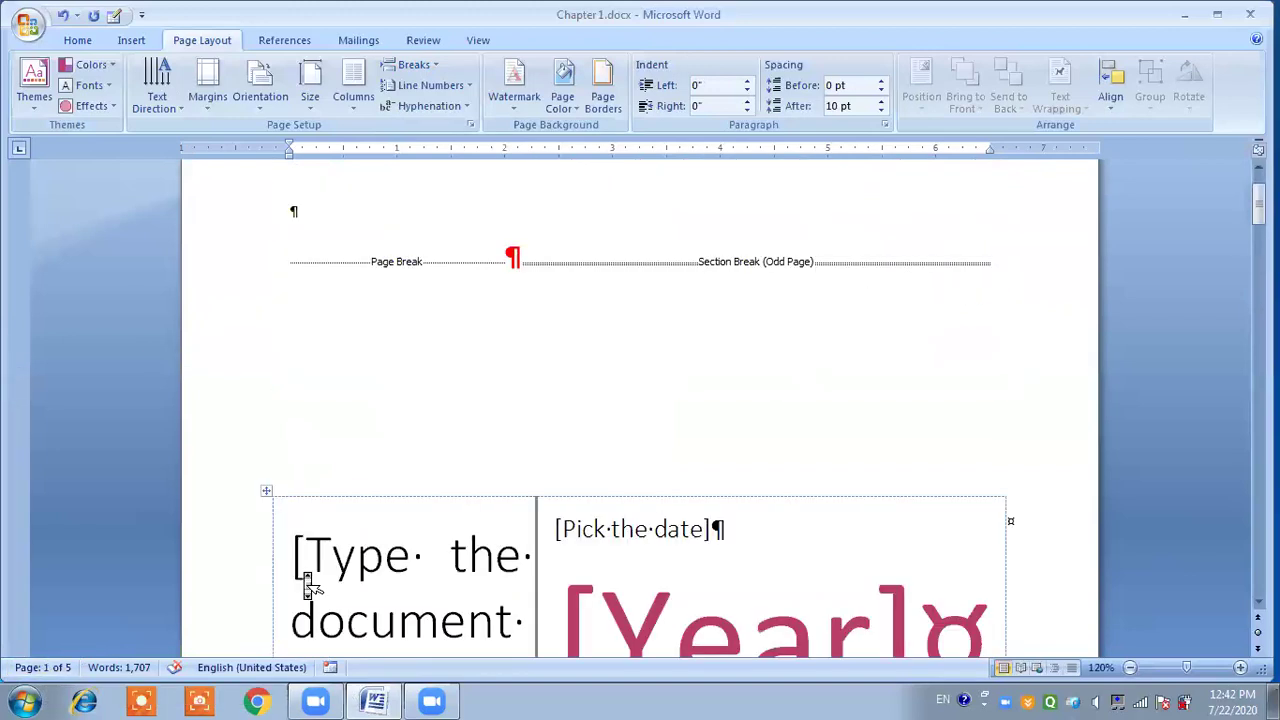
{"action": "scroll", "coordinate": [308, 586], "scroll_direction": "down", "scroll_amount": 5}
{"action": "scroll", "coordinate": [308, 586], "scroll_direction": "down", "scroll_amount": 5}
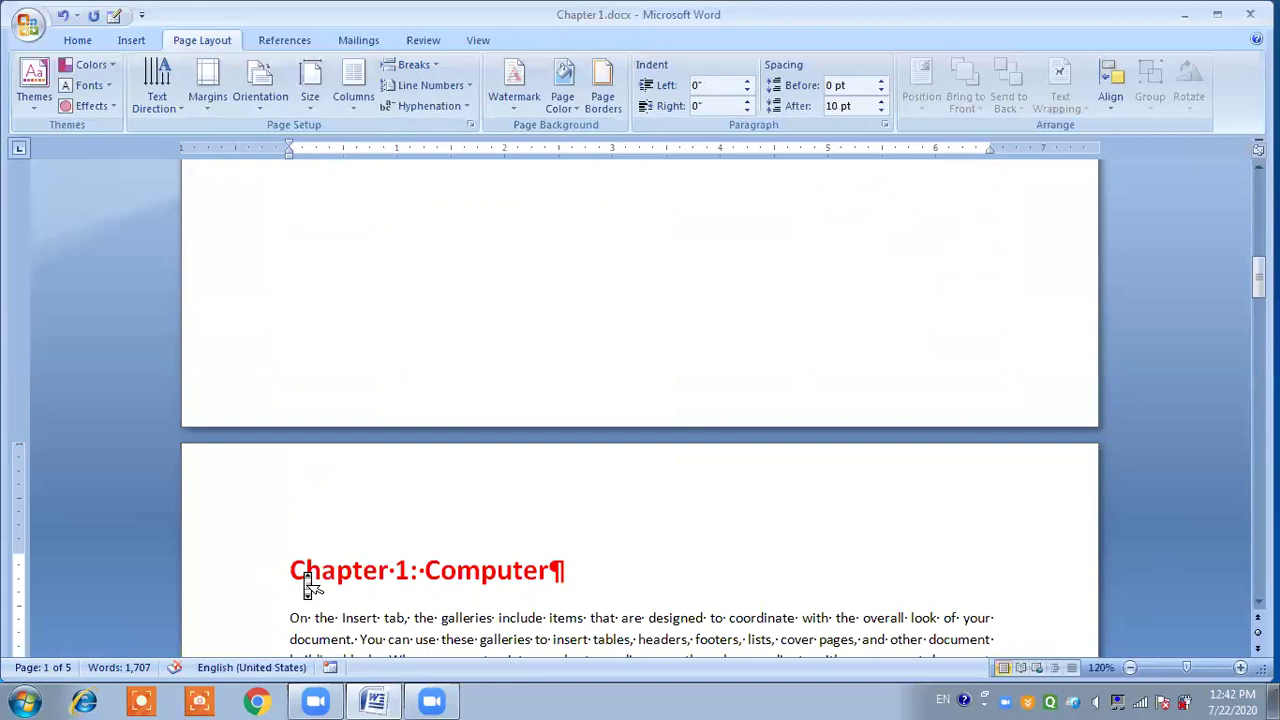
{"action": "scroll", "coordinate": [308, 586], "scroll_direction": "up", "scroll_amount": 10}
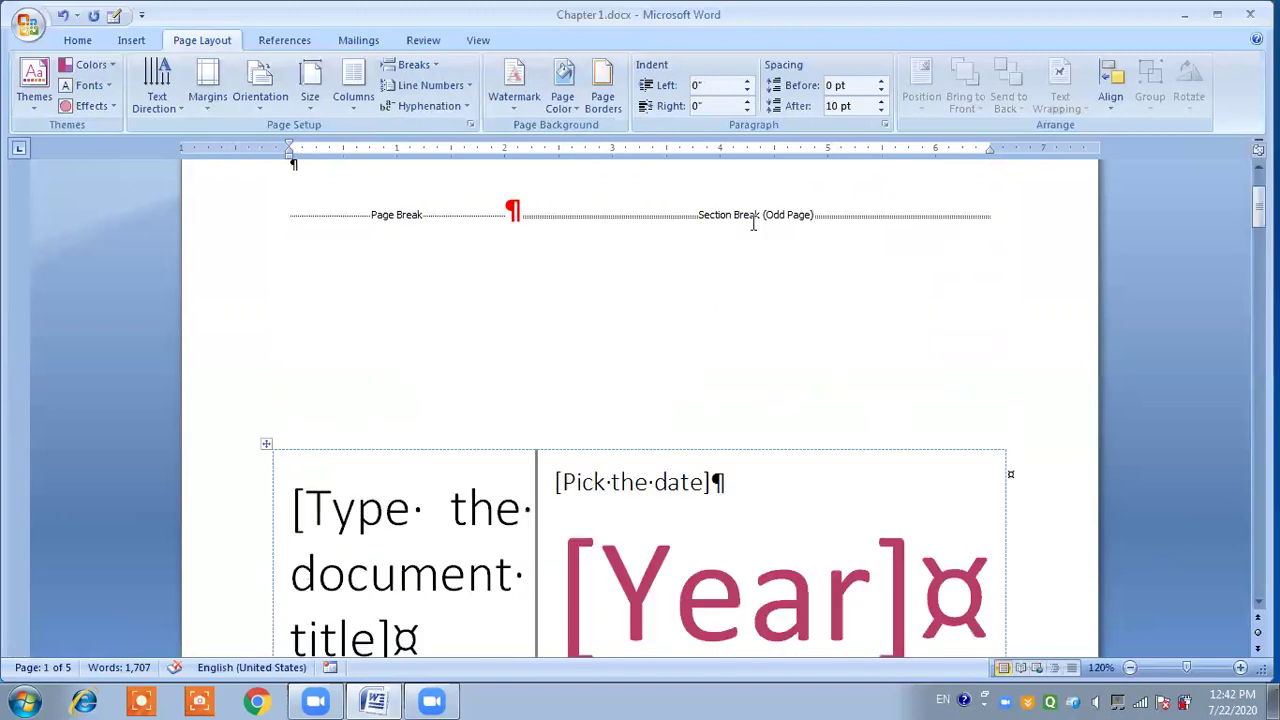
{"action": "left_click", "coordinate": [537, 312]}
{"action": "scroll", "coordinate": [537, 312], "scroll_direction": "down", "scroll_amount": 5}
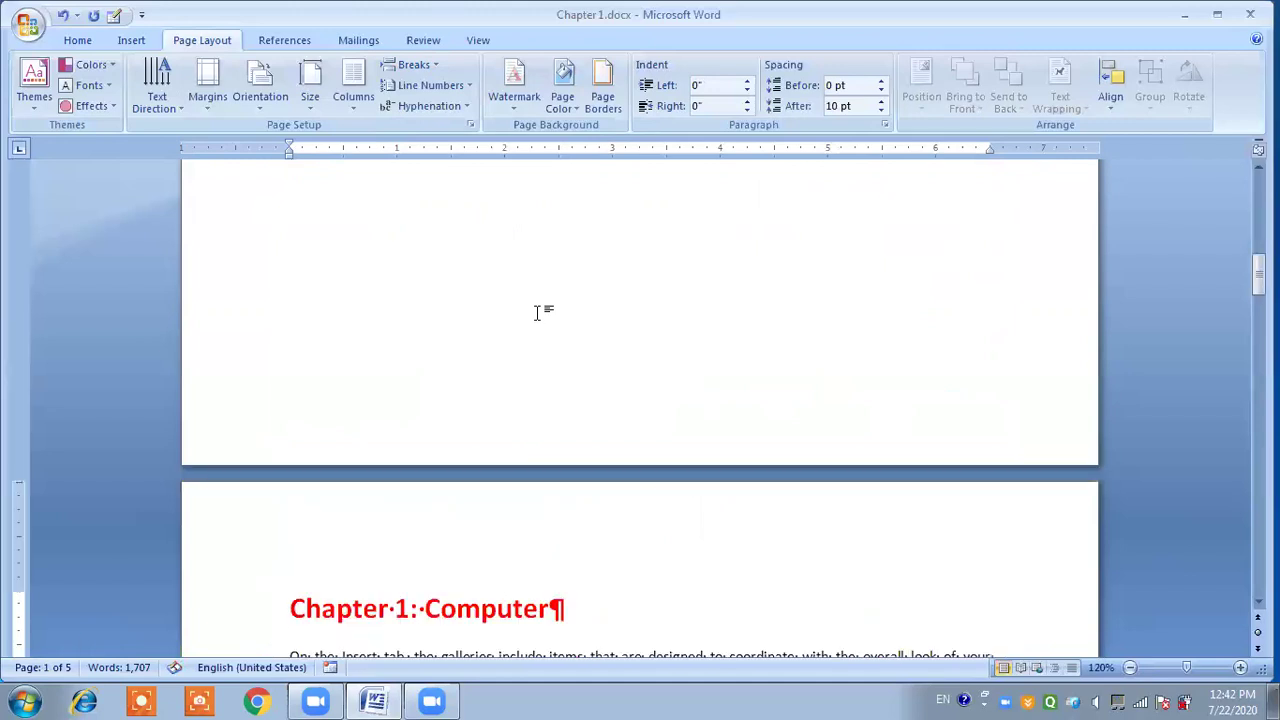
Step: Look over the Breaks and Line Numbers menus unchanged, then show the Insert tab's Cover Page gallery
{"action": "left_click", "coordinate": [416, 70]}
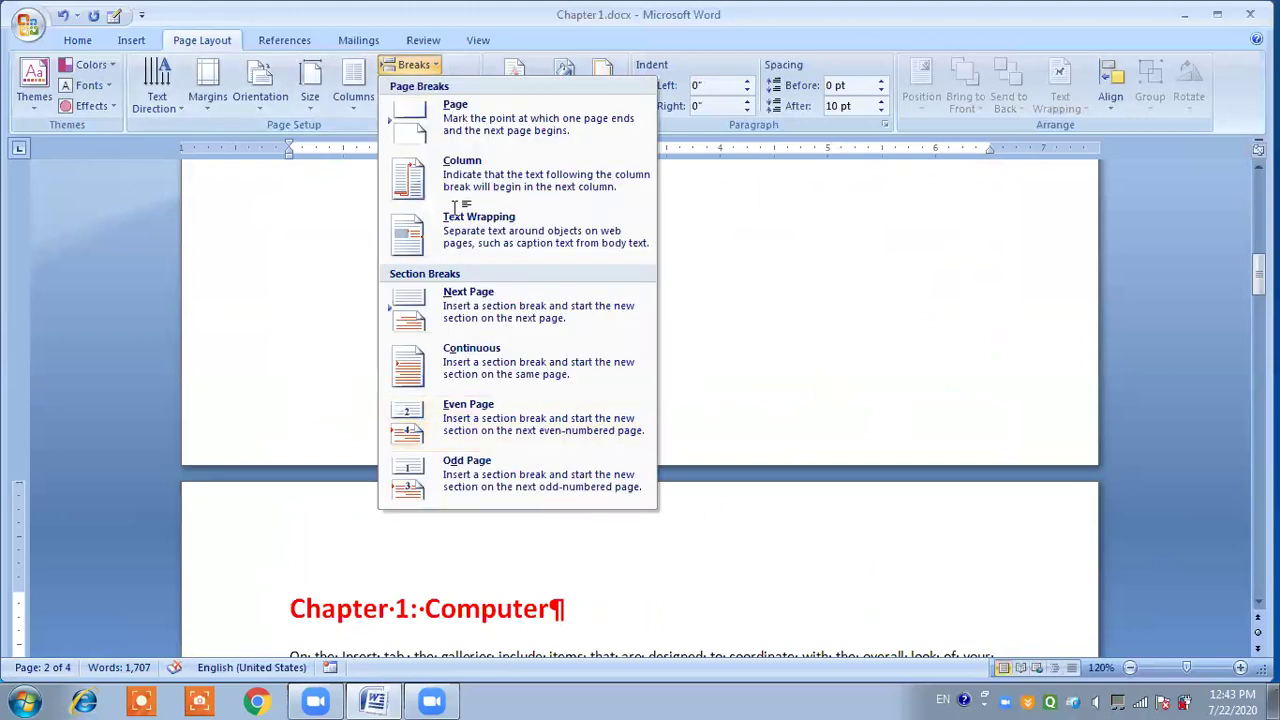
{"action": "left_click", "coordinate": [460, 95]}
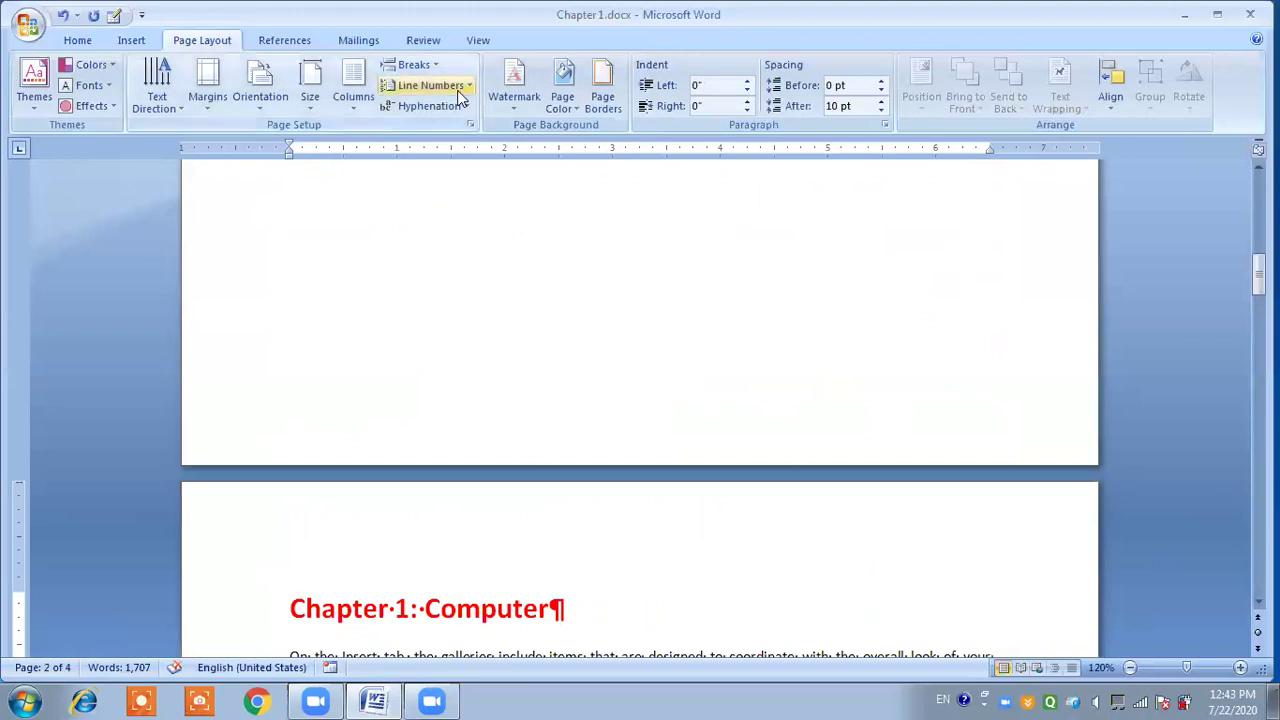
{"action": "left_click", "coordinate": [460, 88]}
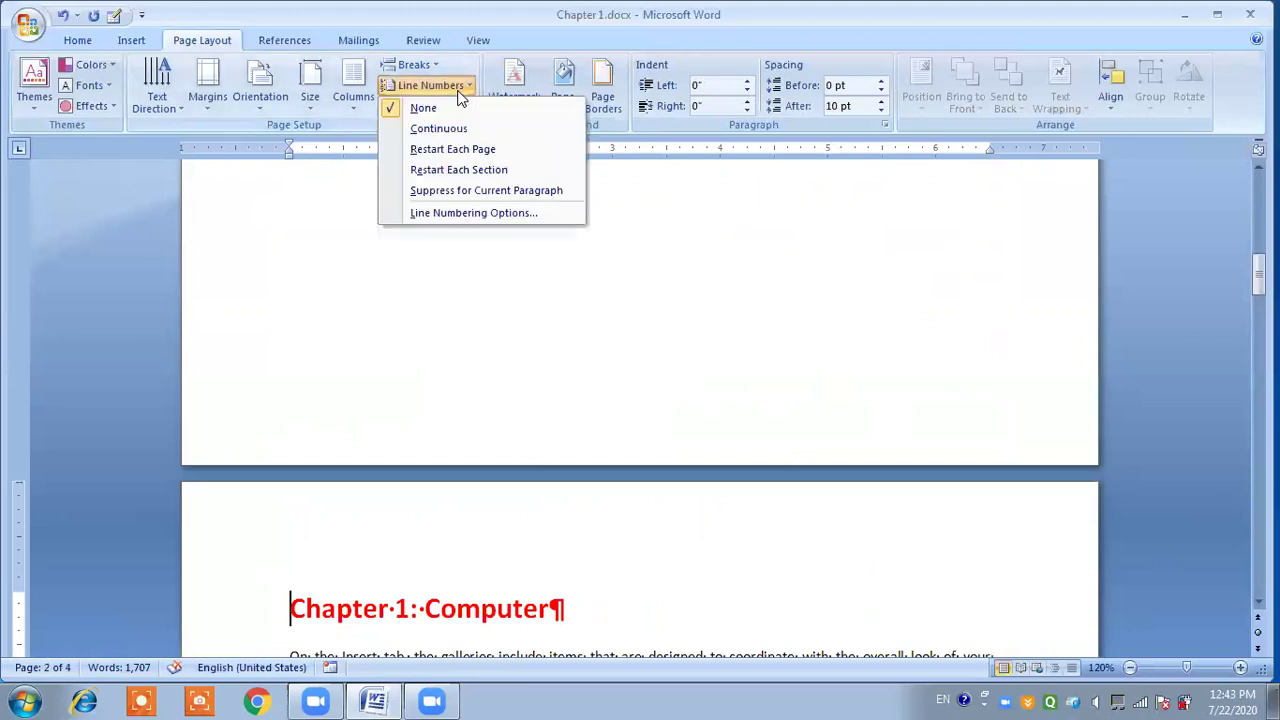
{"action": "left_click", "coordinate": [328, 270]}
{"action": "scroll", "coordinate": [328, 275], "scroll_direction": "up", "scroll_amount": 5}
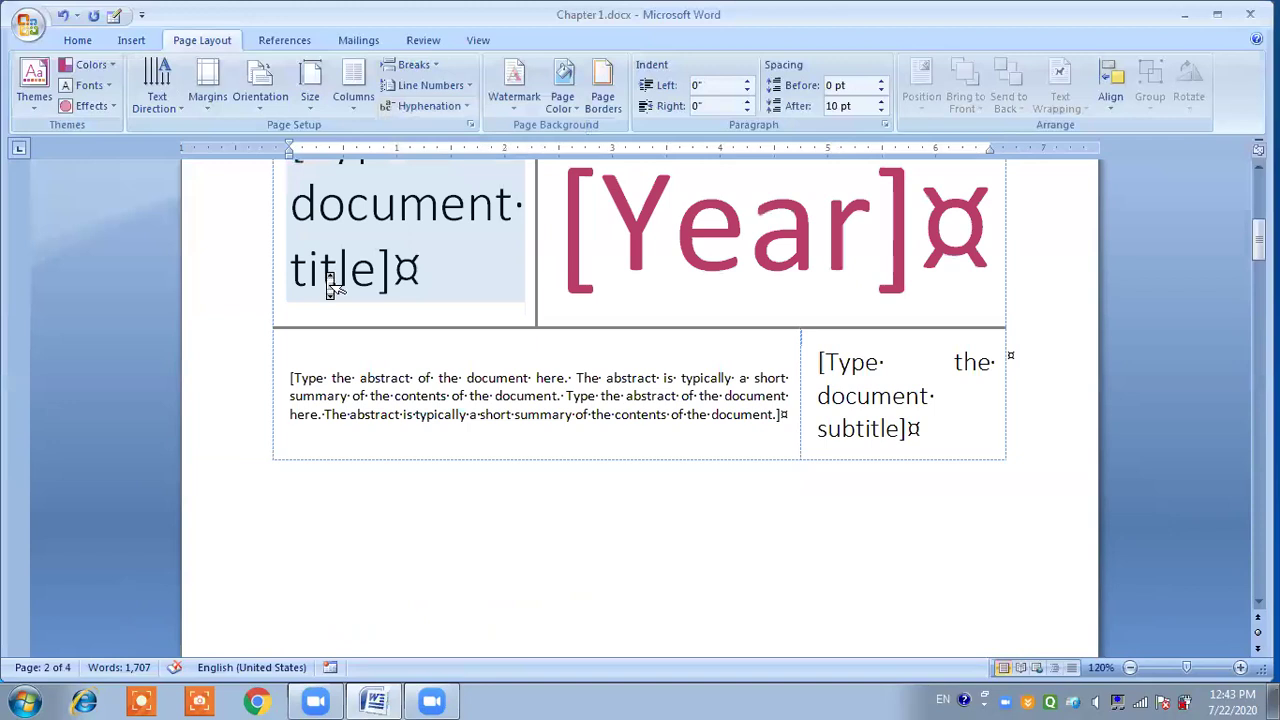
{"action": "scroll", "coordinate": [330, 285], "scroll_direction": "up", "scroll_amount": 5}
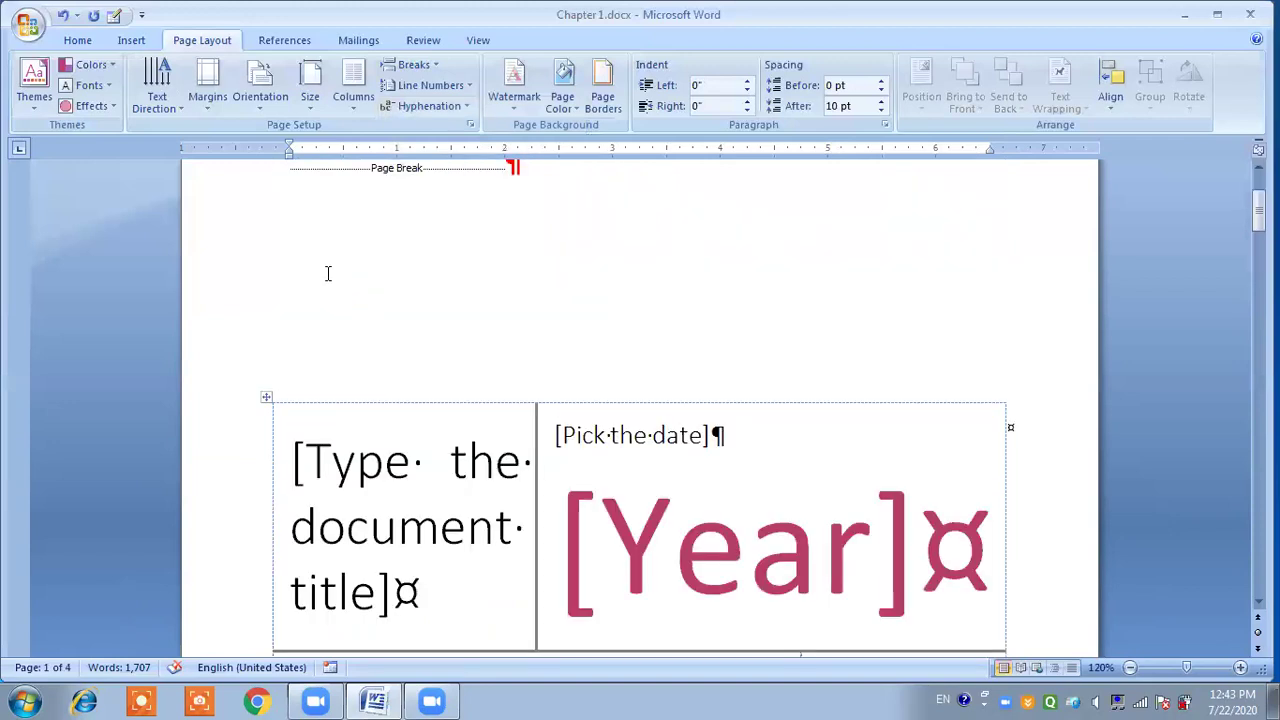
{"action": "scroll", "coordinate": [329, 274], "scroll_direction": "up", "scroll_amount": 2}
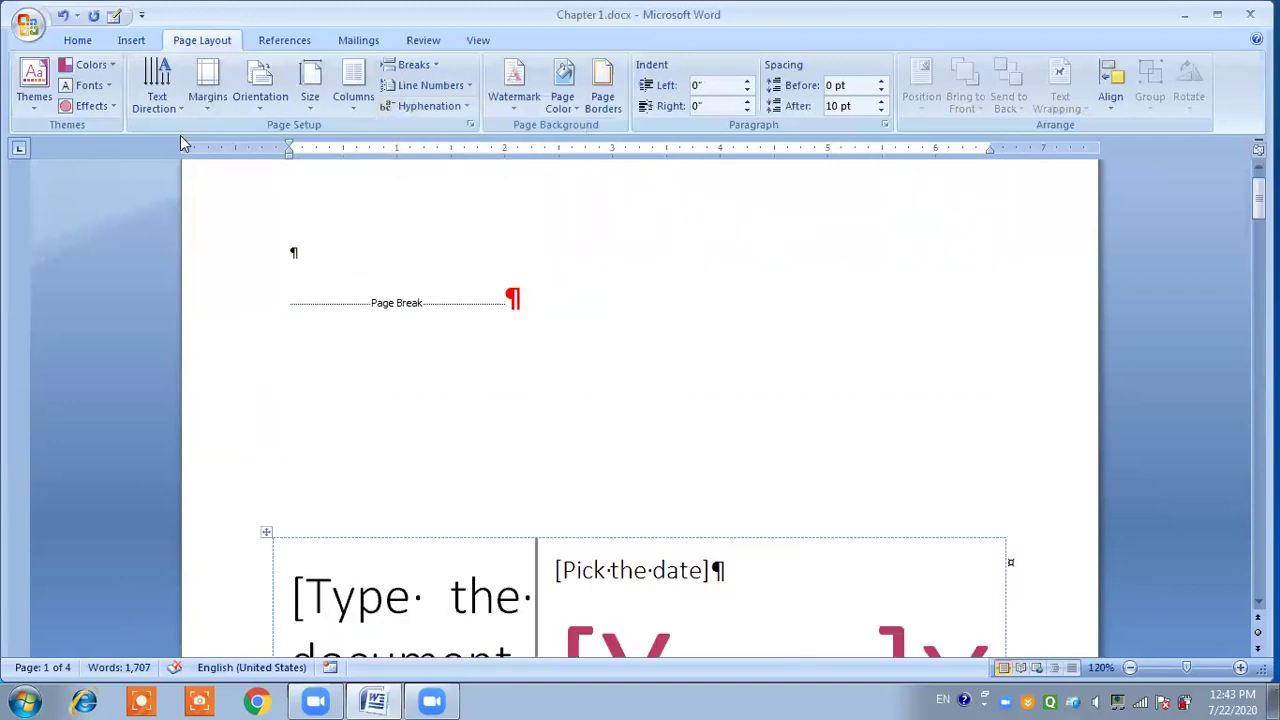
{"action": "left_click", "coordinate": [131, 40]}
{"action": "left_click", "coordinate": [45, 98]}
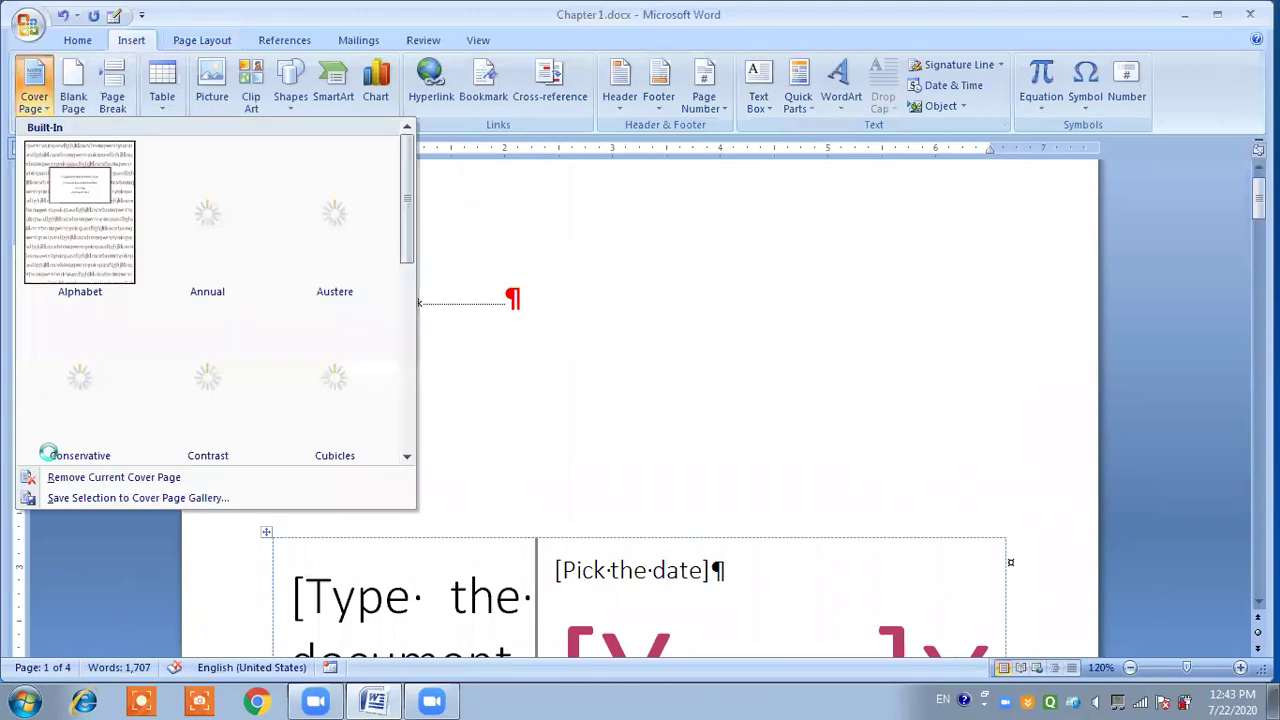
Step: Remove the current cover page and turn on Continuous line numbering
{"action": "left_click", "coordinate": [86, 478]}
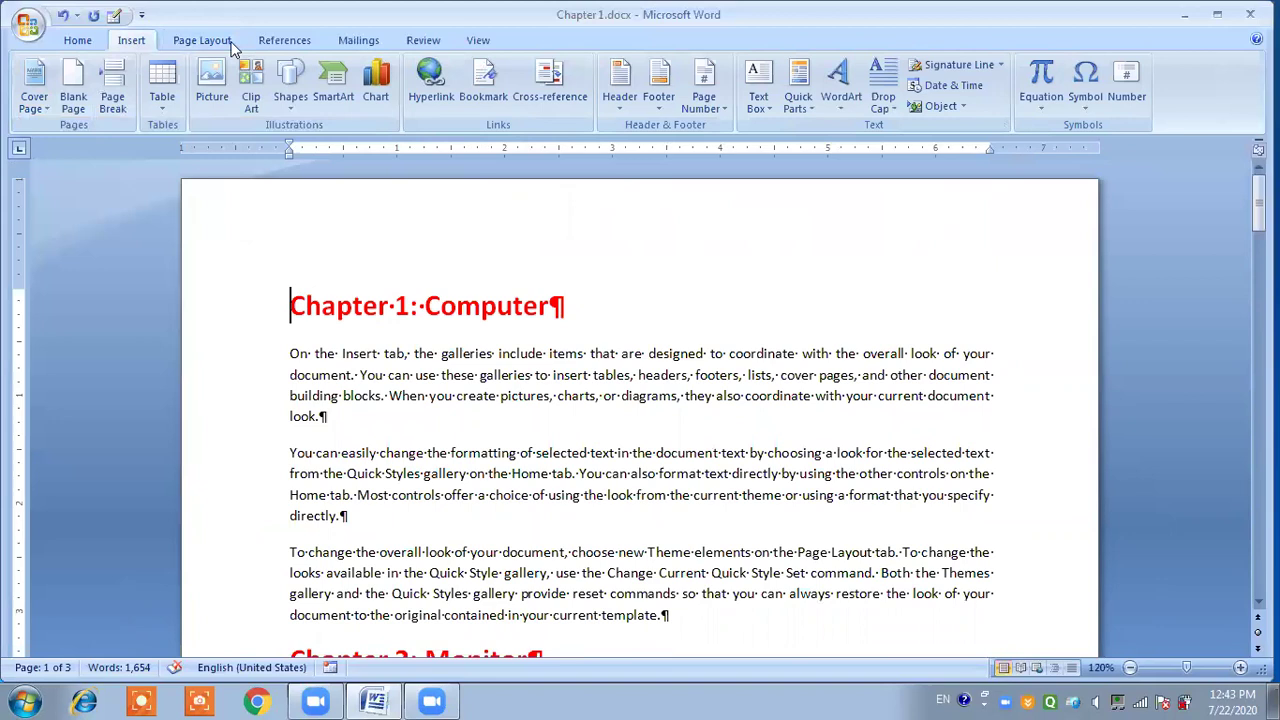
{"action": "left_click", "coordinate": [230, 42]}
{"action": "left_click", "coordinate": [392, 87]}
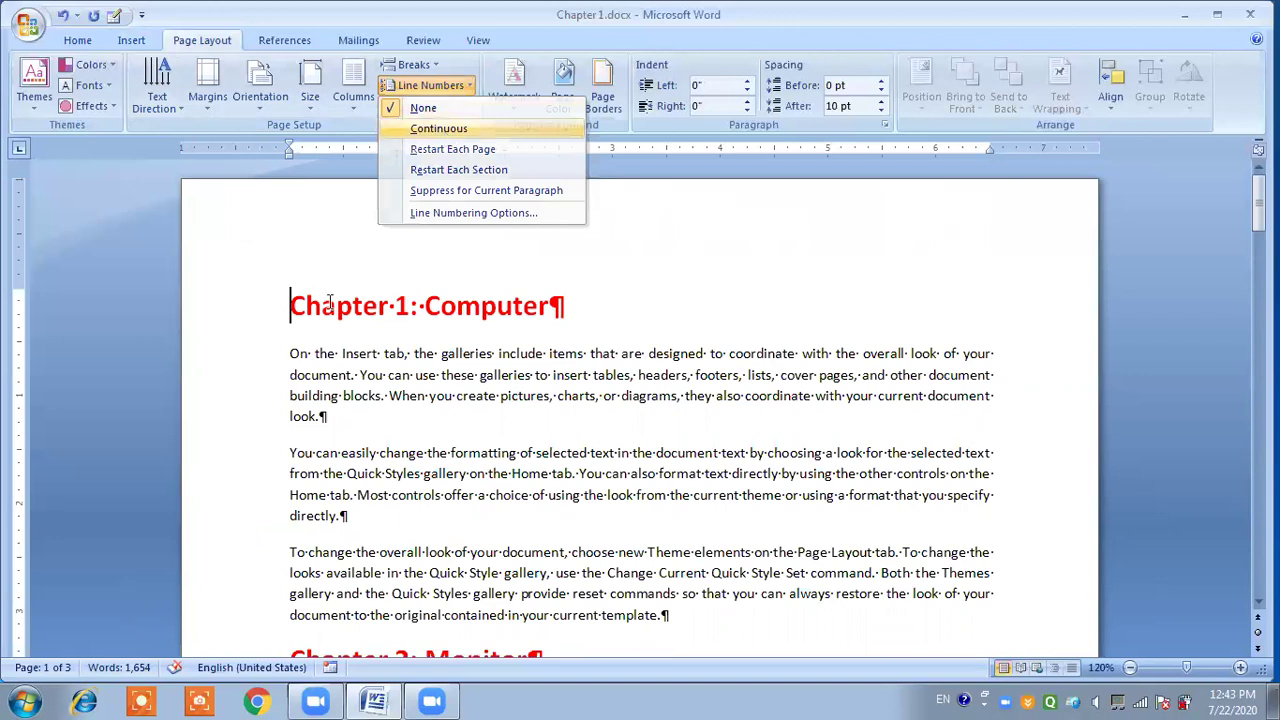
{"action": "key", "text": "Return"}
Step: Check the continuous line numbers across the pages and reopen the Line Numbers menu
{"action": "scroll", "coordinate": [331, 320], "scroll_direction": "down", "scroll_amount": 1}
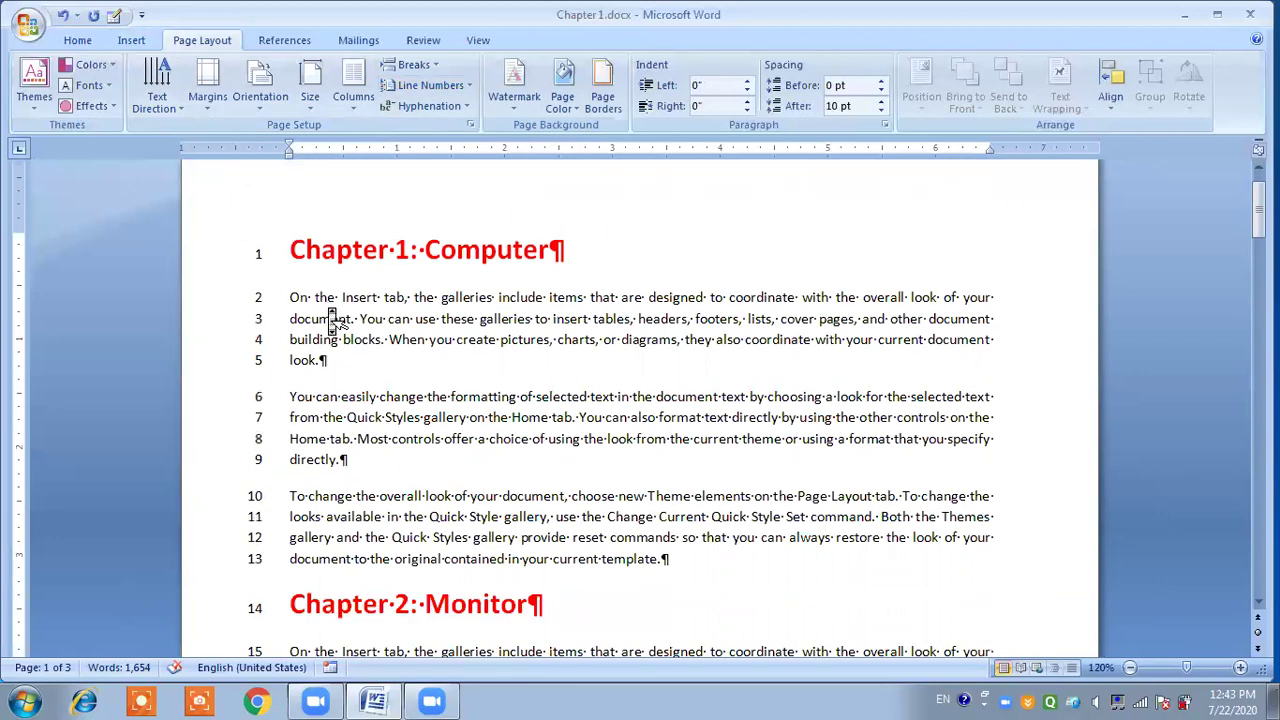
{"action": "scroll", "coordinate": [331, 320], "scroll_direction": "down", "scroll_amount": 9}
{"action": "scroll", "coordinate": [331, 320], "scroll_direction": "down", "scroll_amount": 8}
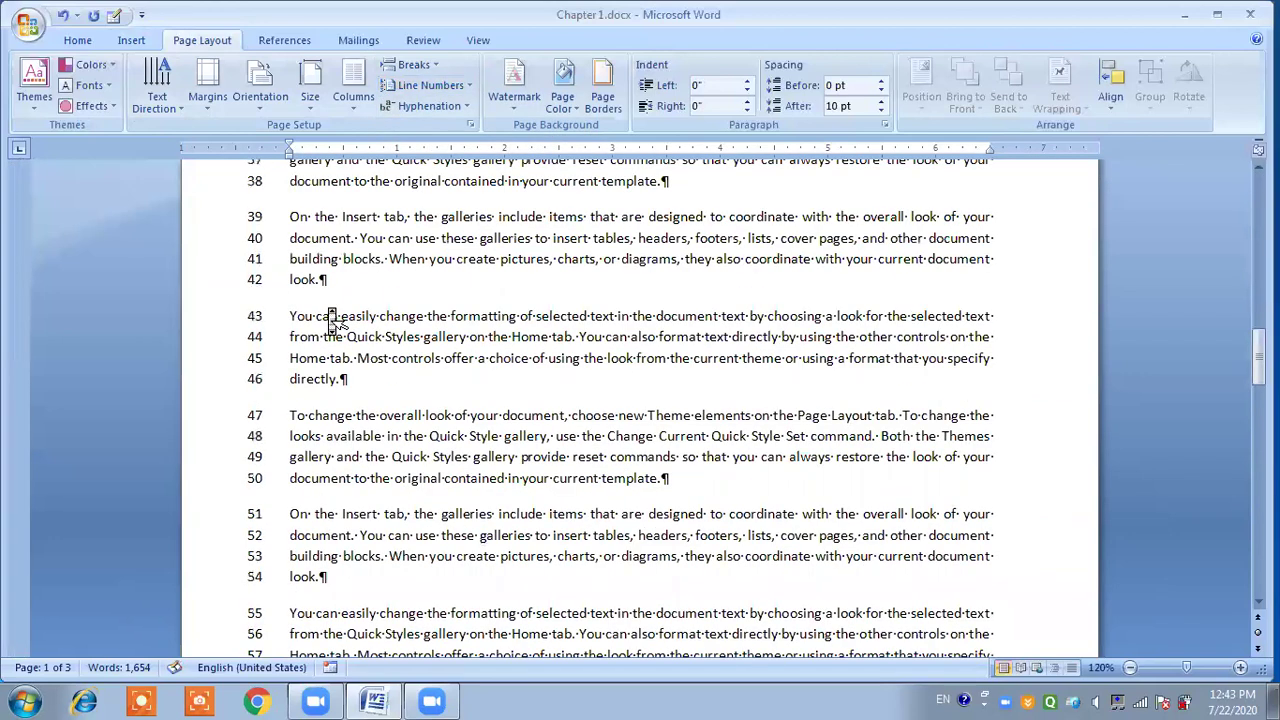
{"action": "scroll", "coordinate": [331, 320], "scroll_direction": "down", "scroll_amount": 8}
{"action": "scroll", "coordinate": [331, 320], "scroll_direction": "up", "scroll_amount": 8}
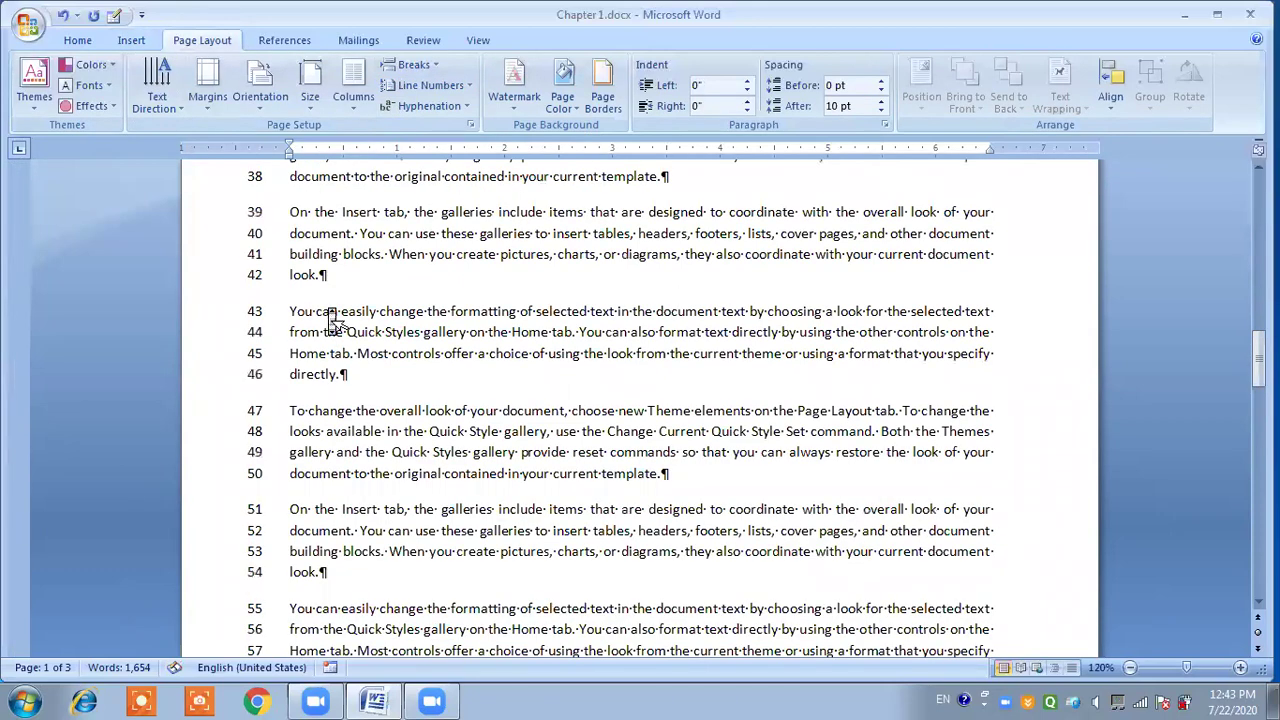
{"action": "scroll", "coordinate": [331, 320], "scroll_direction": "up", "scroll_amount": 8}
{"action": "scroll", "coordinate": [331, 320], "scroll_direction": "up", "scroll_amount": 3}
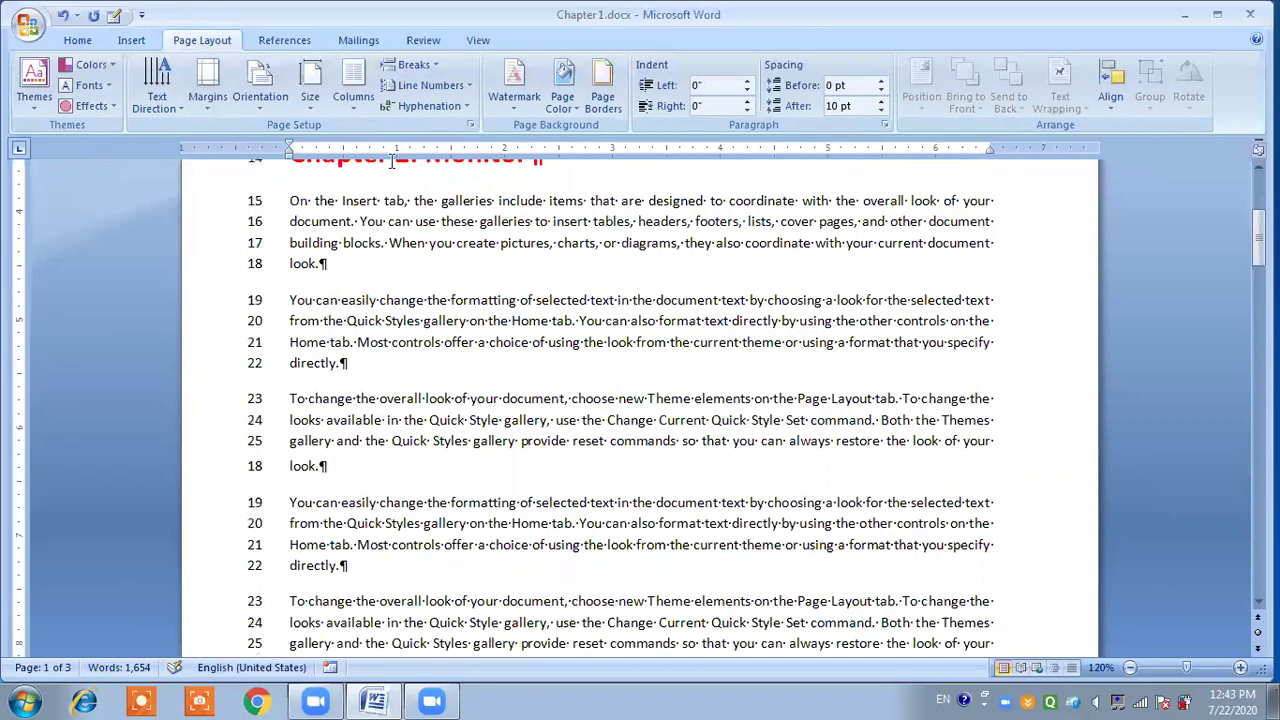
{"action": "scroll", "coordinate": [331, 320], "scroll_direction": "down", "scroll_amount": 5}
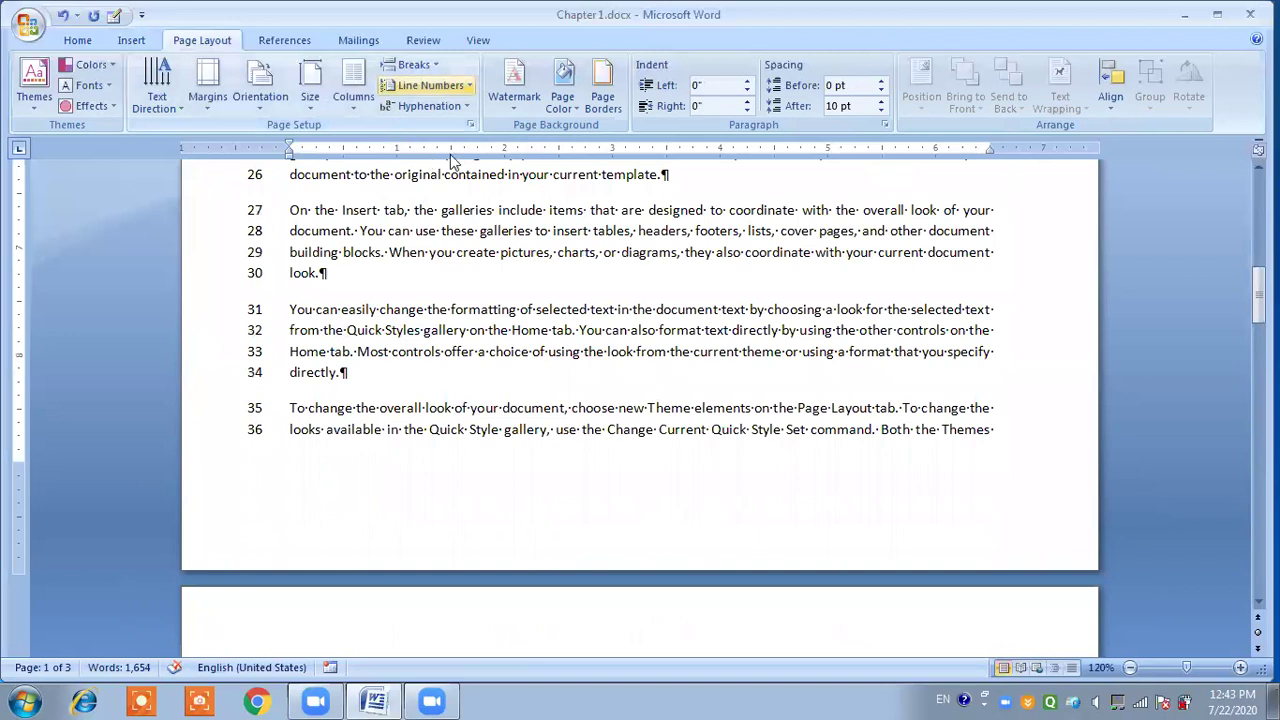
{"action": "left_click", "coordinate": [430, 85]}
{"action": "scroll", "coordinate": [362, 208], "scroll_direction": "down", "scroll_amount": 2}
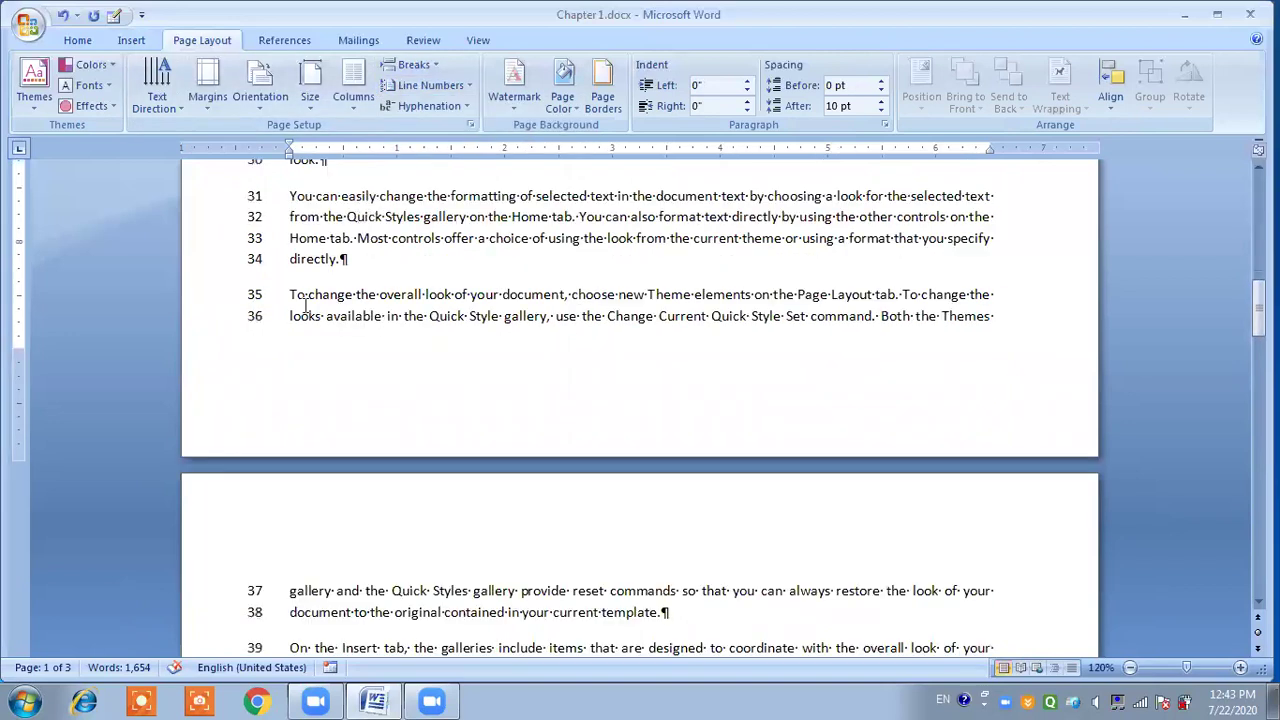
{"action": "scroll", "coordinate": [305, 305], "scroll_direction": "down", "scroll_amount": 2}
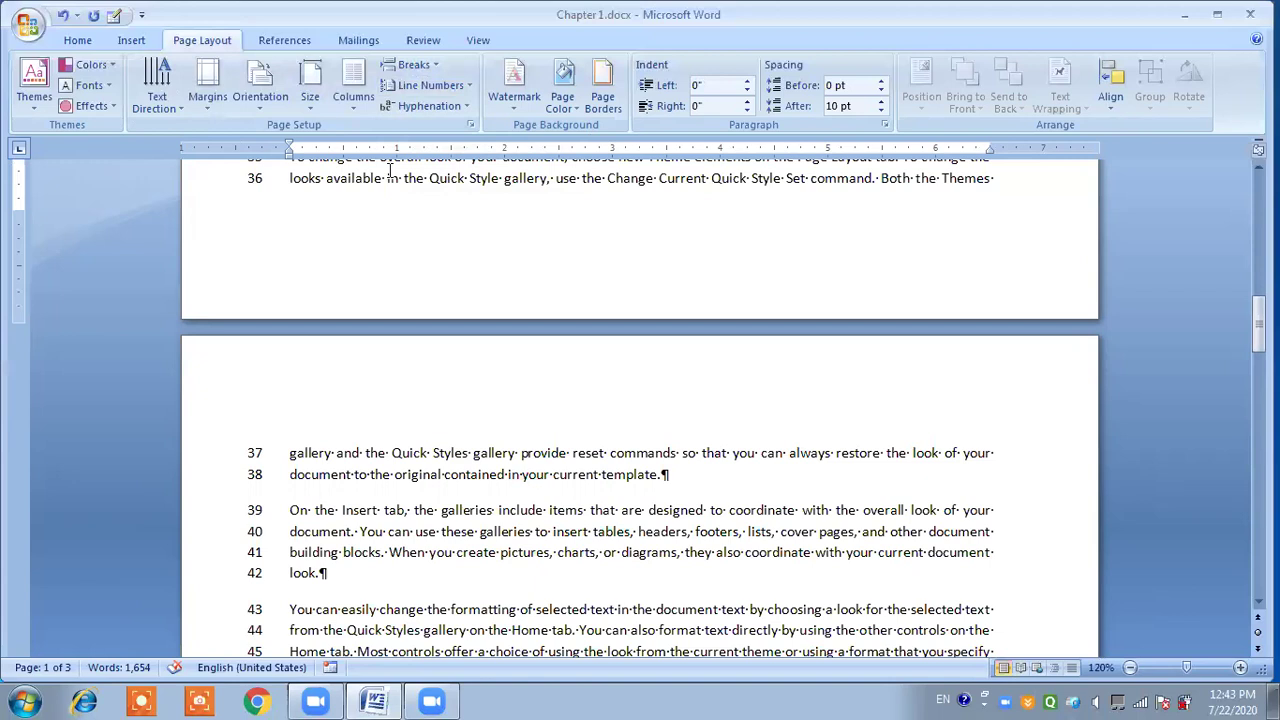
Step: Switch line numbering to Restart Each Page and check the result across the pages
{"action": "left_click", "coordinate": [430, 89]}
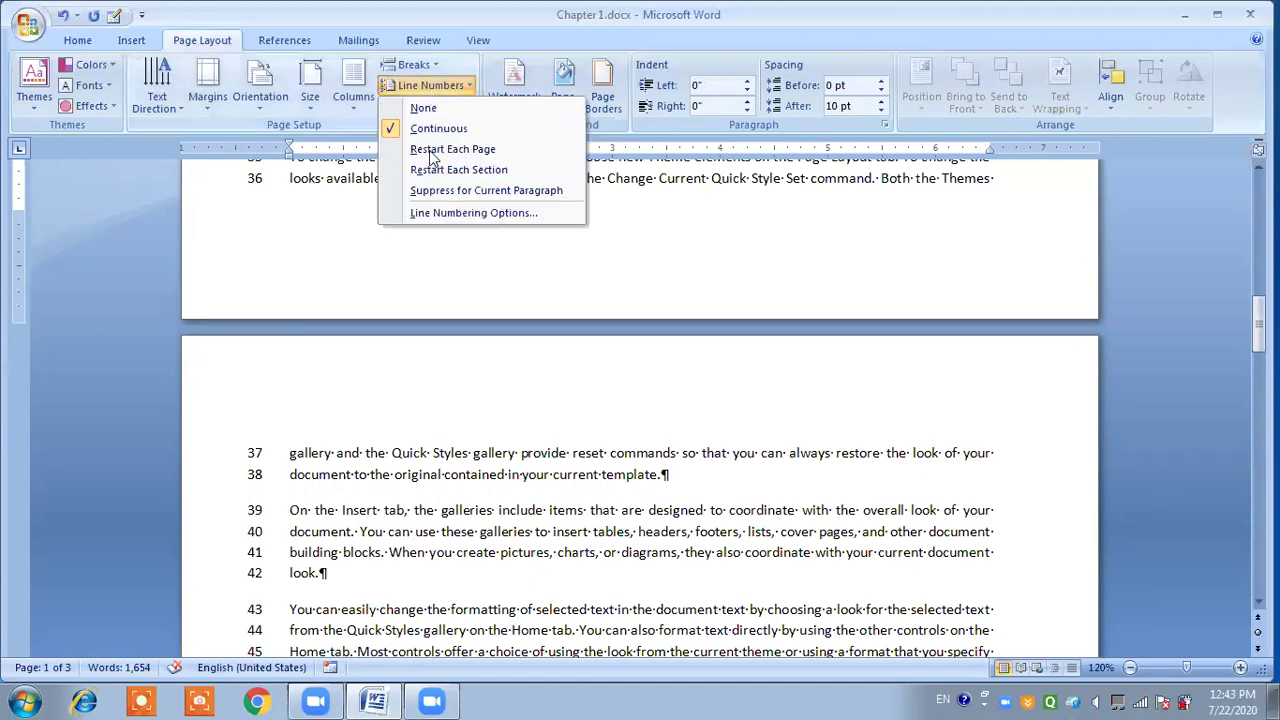
{"action": "left_click", "coordinate": [432, 191]}
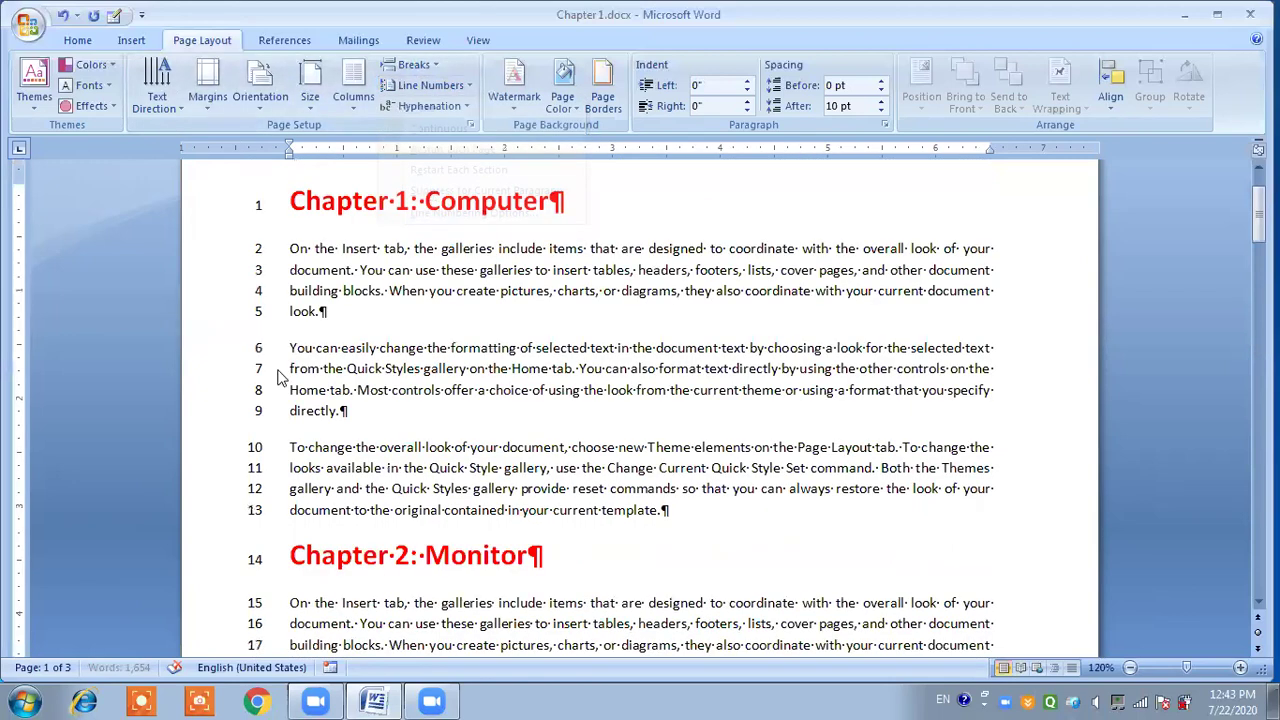
{"action": "scroll", "coordinate": [280, 375], "scroll_direction": "down", "scroll_amount": 10}
{"action": "scroll", "coordinate": [286, 372], "scroll_direction": "down", "scroll_amount": 5}
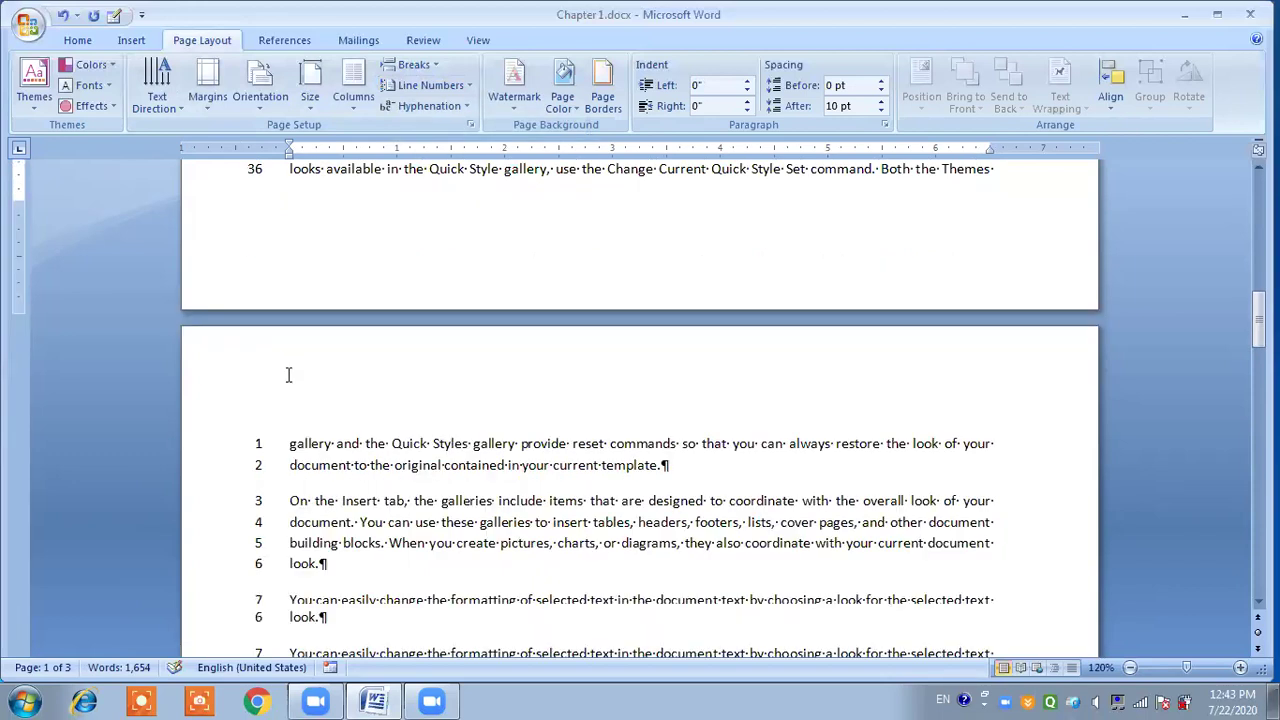
{"action": "scroll", "coordinate": [288, 375], "scroll_direction": "down", "scroll_amount": 1}
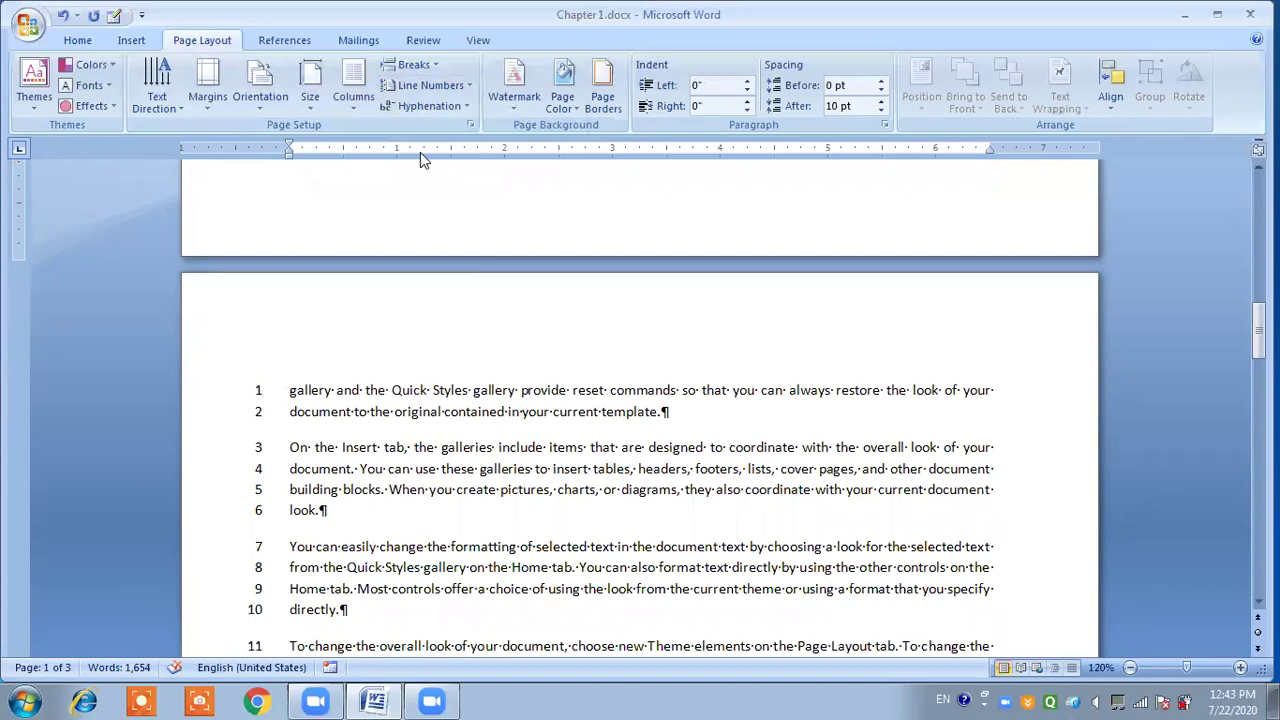
{"action": "left_click", "coordinate": [432, 86]}
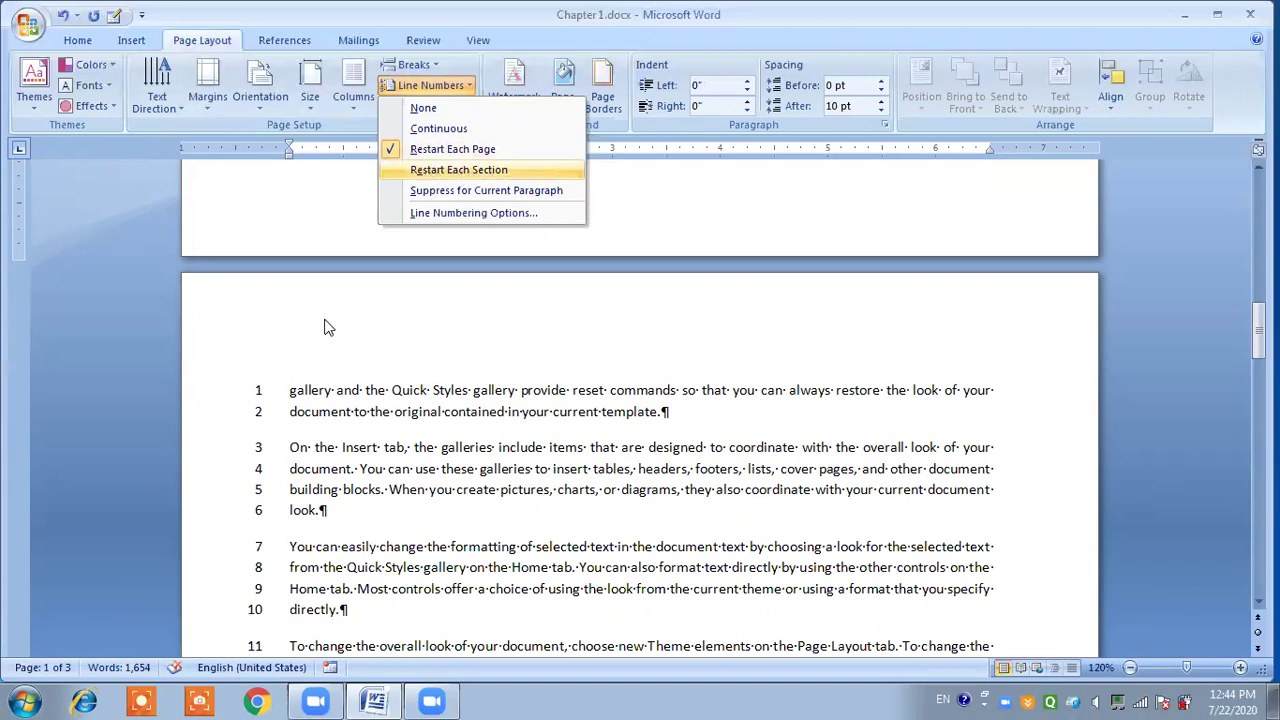
{"action": "left_click", "coordinate": [330, 366]}
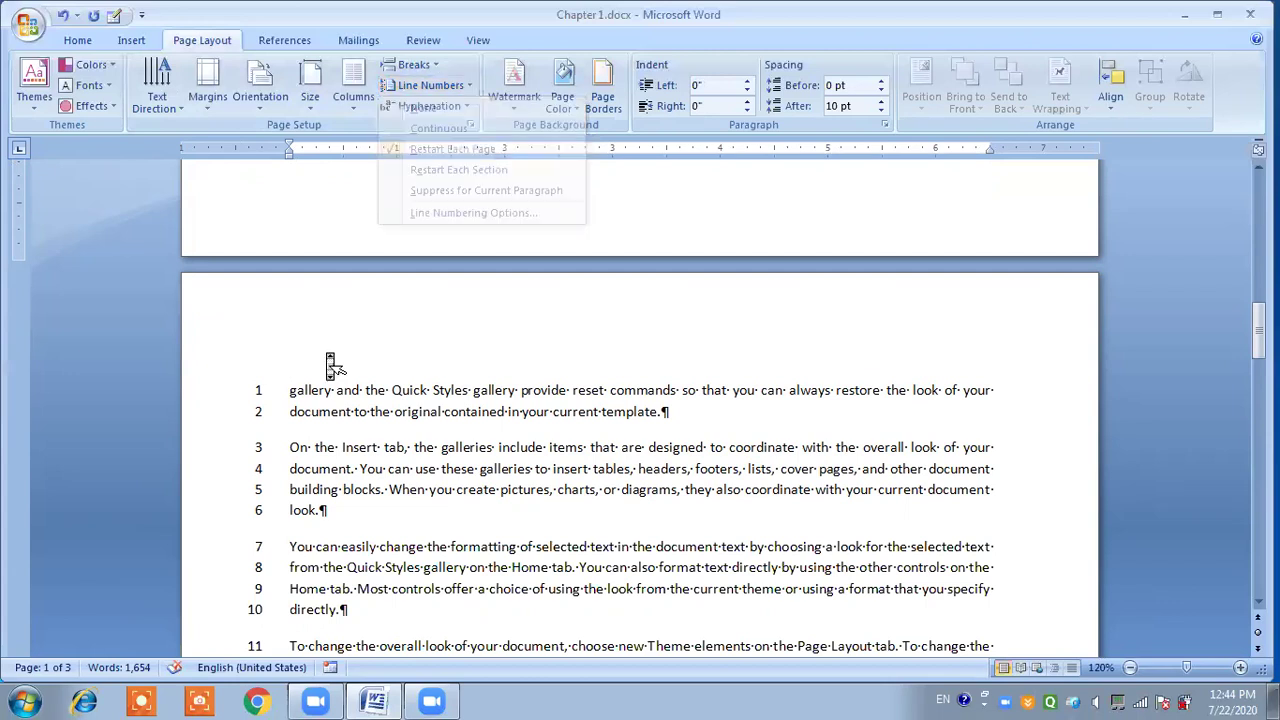
{"action": "scroll", "coordinate": [315, 375], "scroll_direction": "up", "scroll_amount": 1}
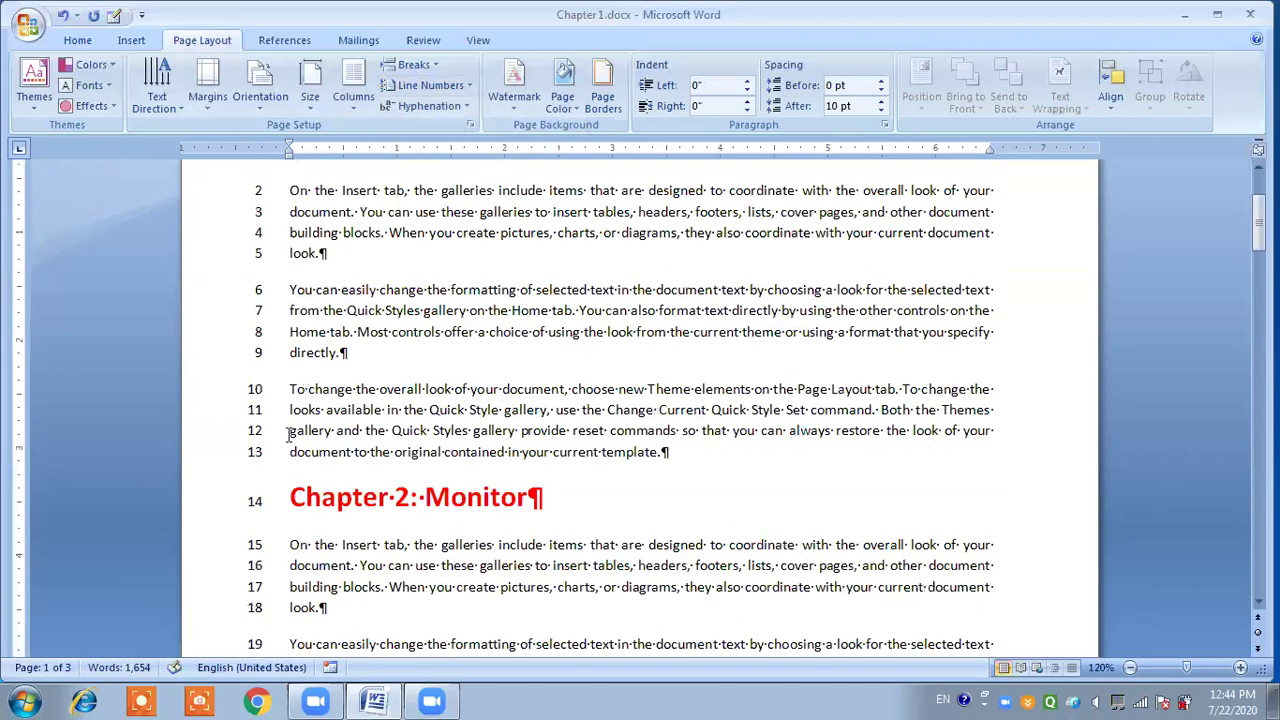
Step: Insert a continuous section break before the Chapter 2: Monitor heading
{"action": "left_click", "coordinate": [290, 425]}
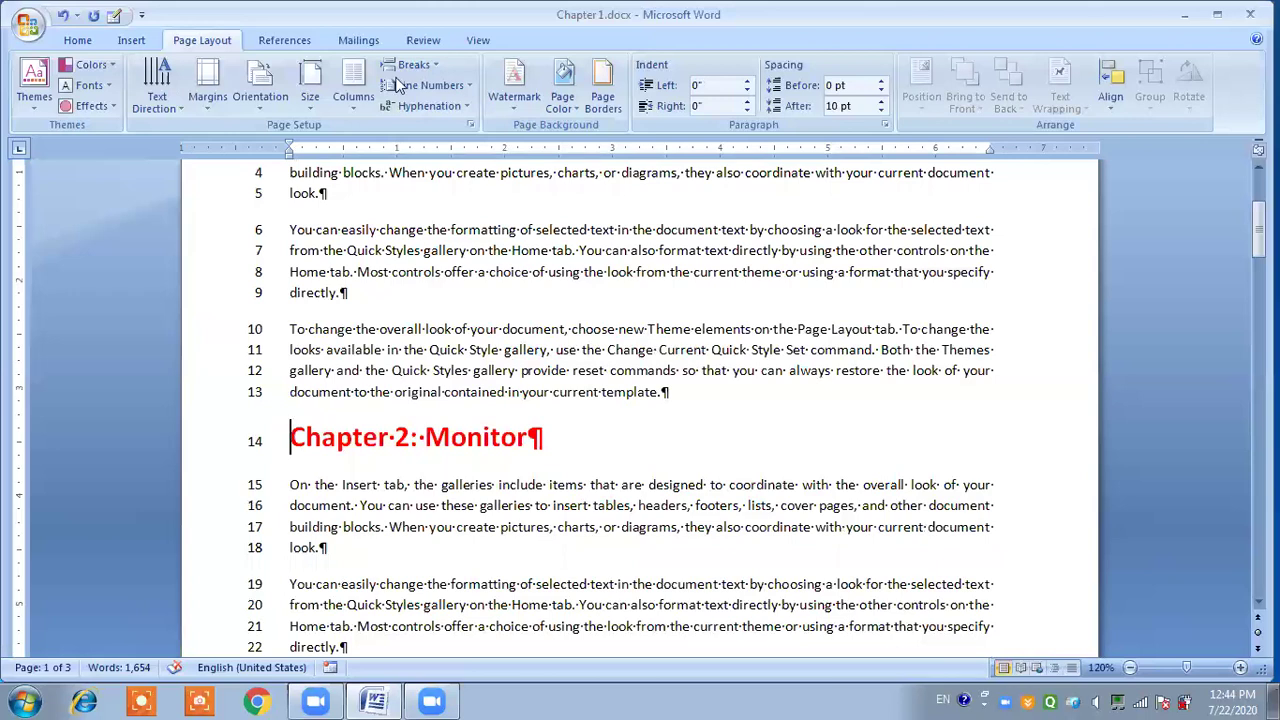
{"action": "key", "text": "alt+p"}
{"action": "key", "text": "b"}
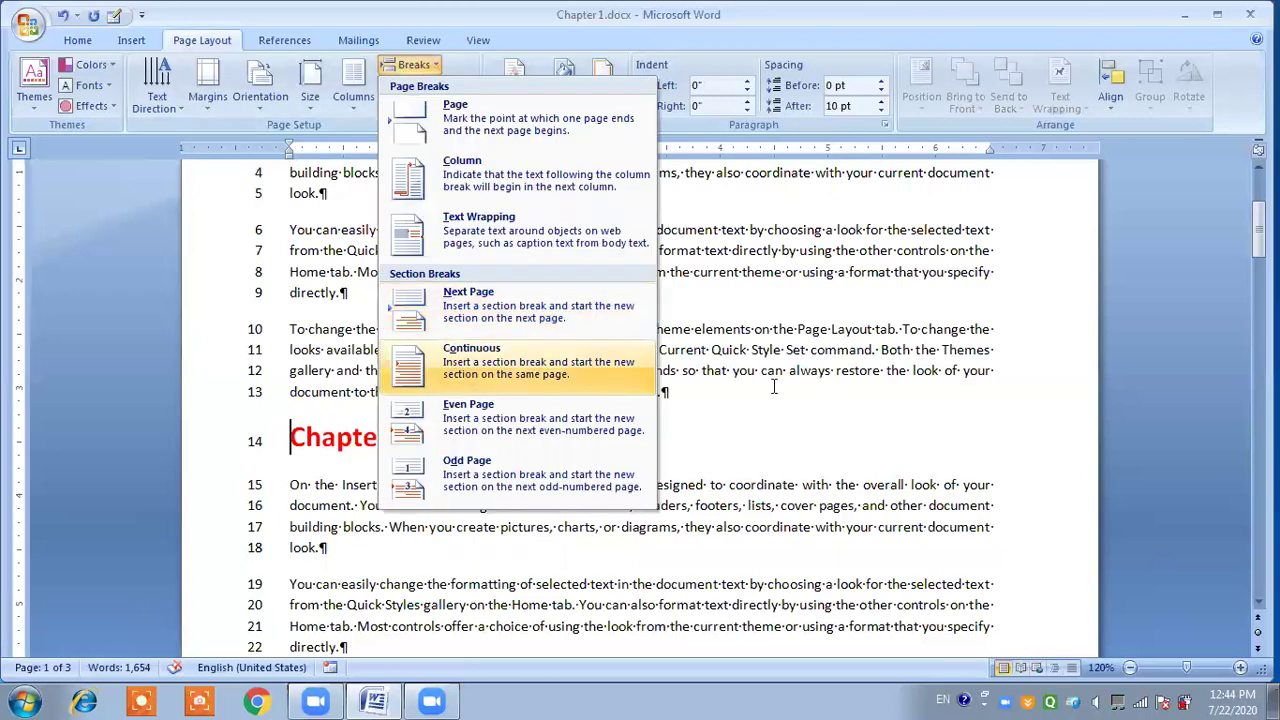
{"action": "key", "text": "Return"}
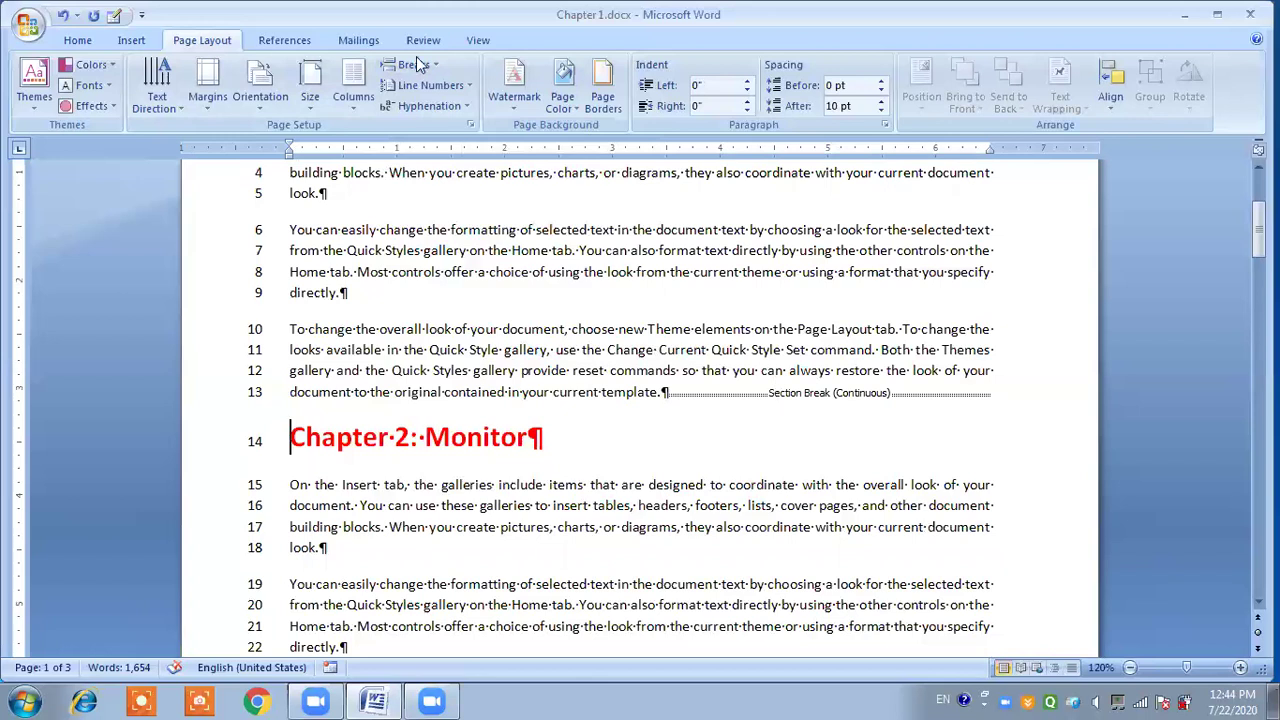
{"action": "key", "text": "Return"}
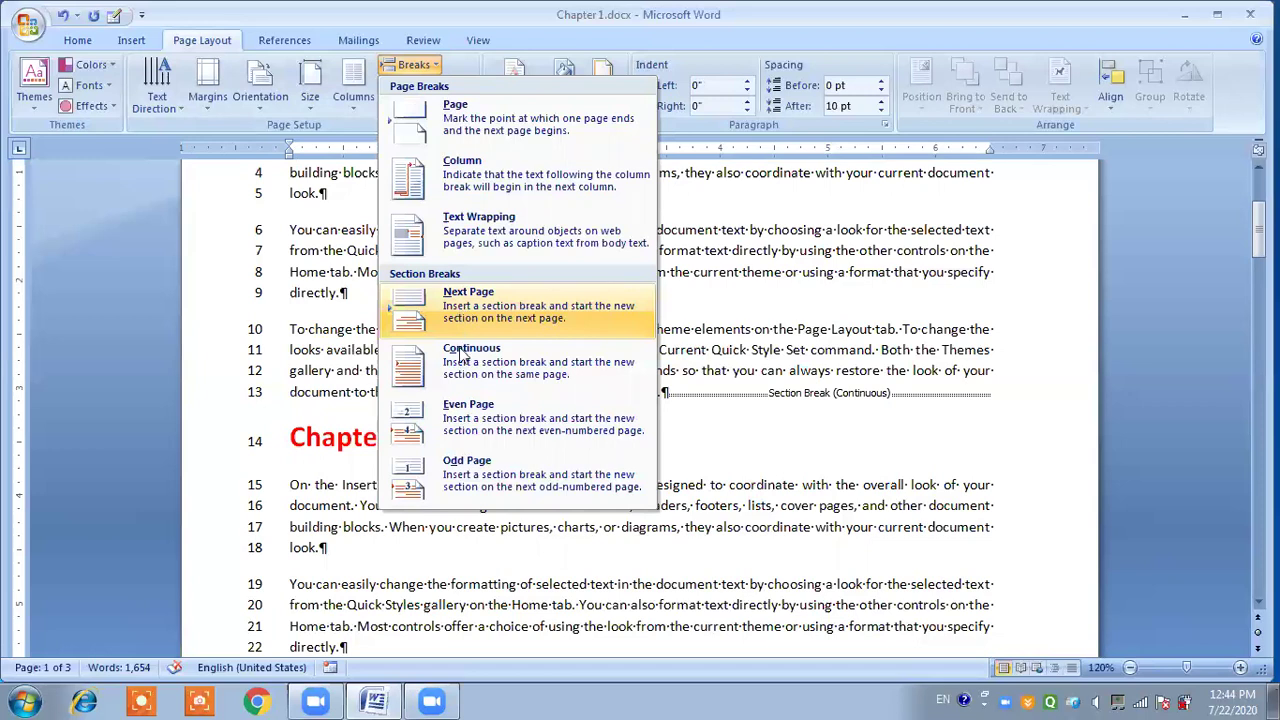
{"action": "left_click", "coordinate": [305, 400]}
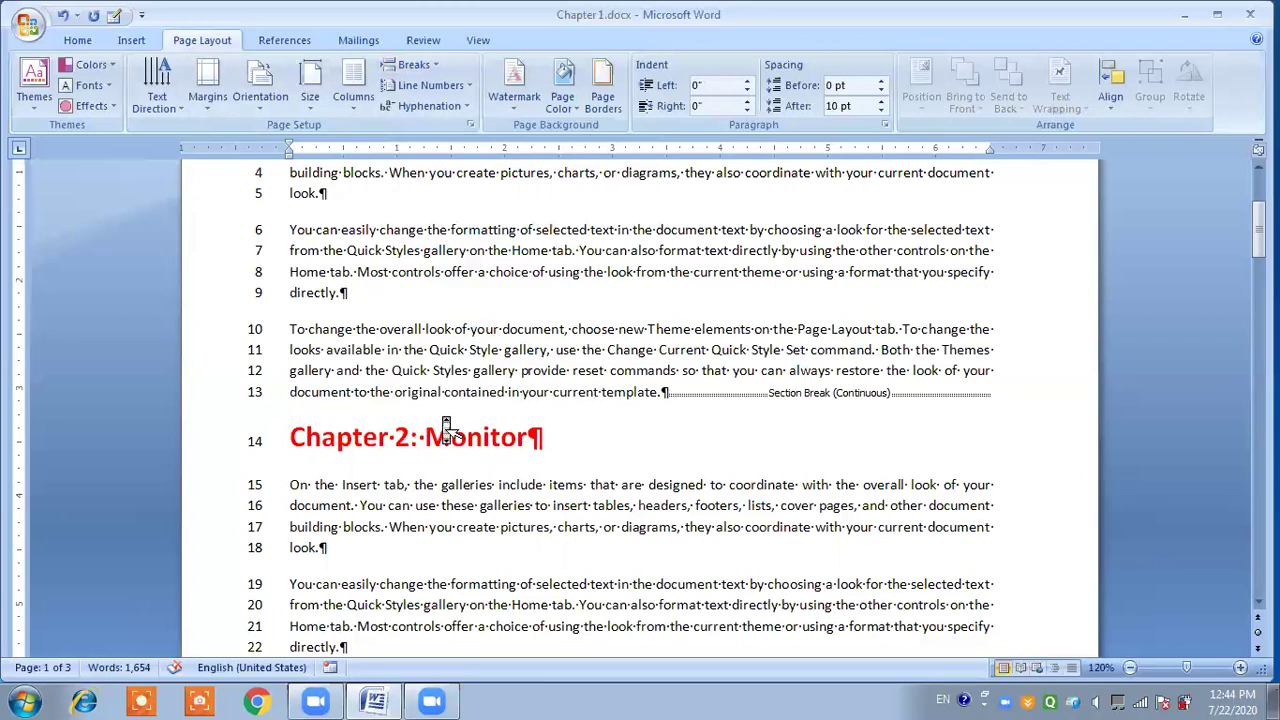
Step: Insert a continuous section break before the Chapter 3: Printer heading
{"action": "scroll", "coordinate": [446, 428], "scroll_direction": "down", "scroll_amount": 3}
{"action": "scroll", "coordinate": [446, 428], "scroll_direction": "down", "scroll_amount": 3}
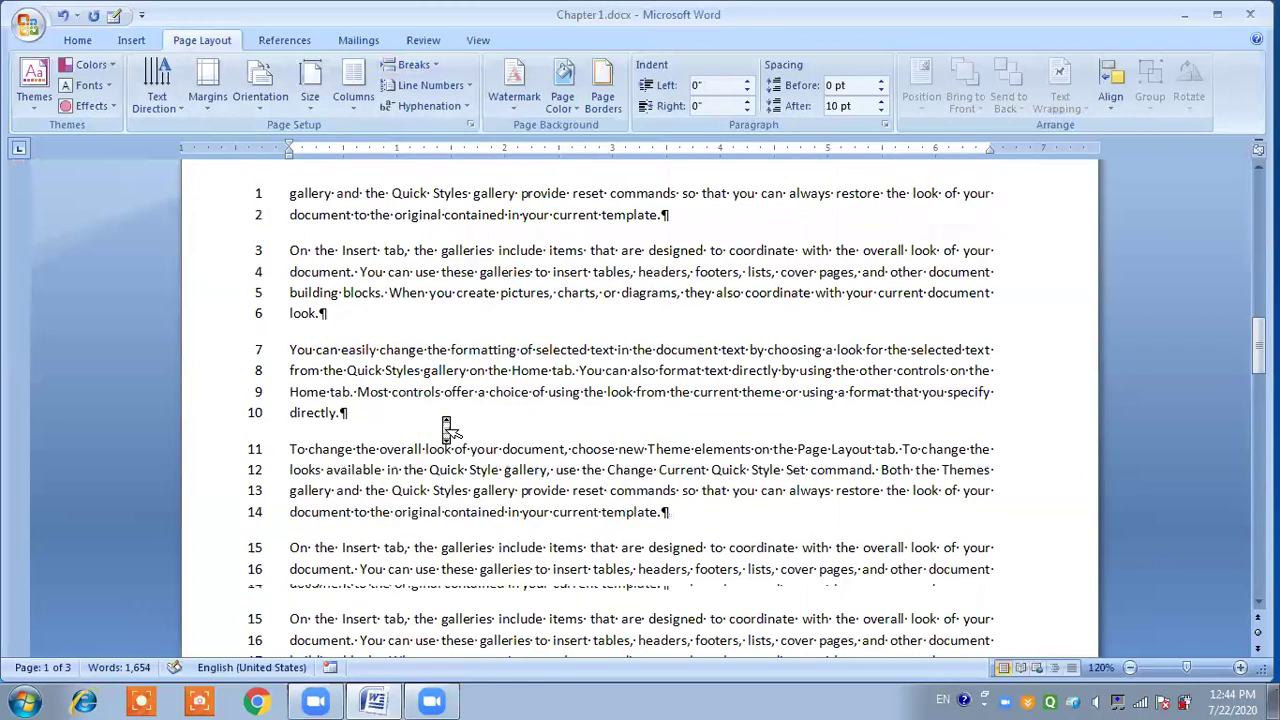
{"action": "scroll", "coordinate": [446, 428], "scroll_direction": "down", "scroll_amount": 6}
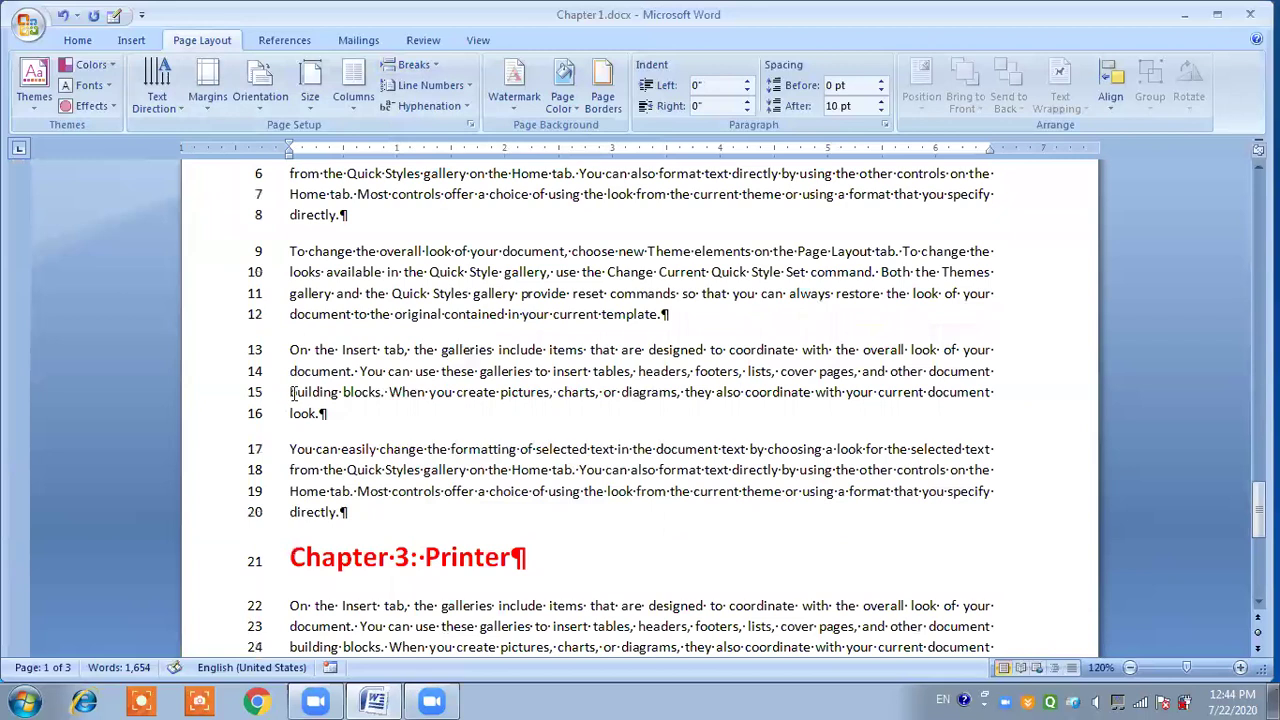
{"action": "left_click", "coordinate": [290, 557]}
{"action": "scroll", "coordinate": [290, 557], "scroll_direction": "down", "scroll_amount": 3}
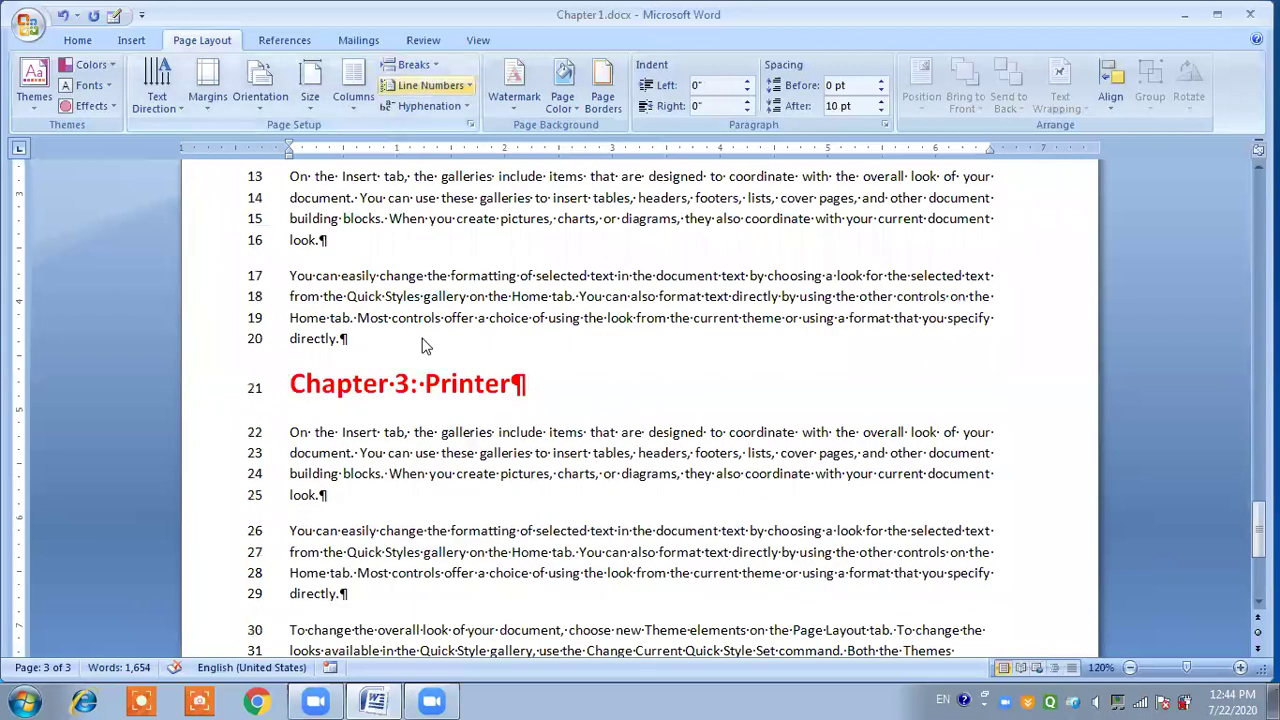
{"action": "key", "text": "alt+p"}
{"action": "key", "text": "b"}
{"action": "key", "text": "Down"}
{"action": "key", "text": "Return"}
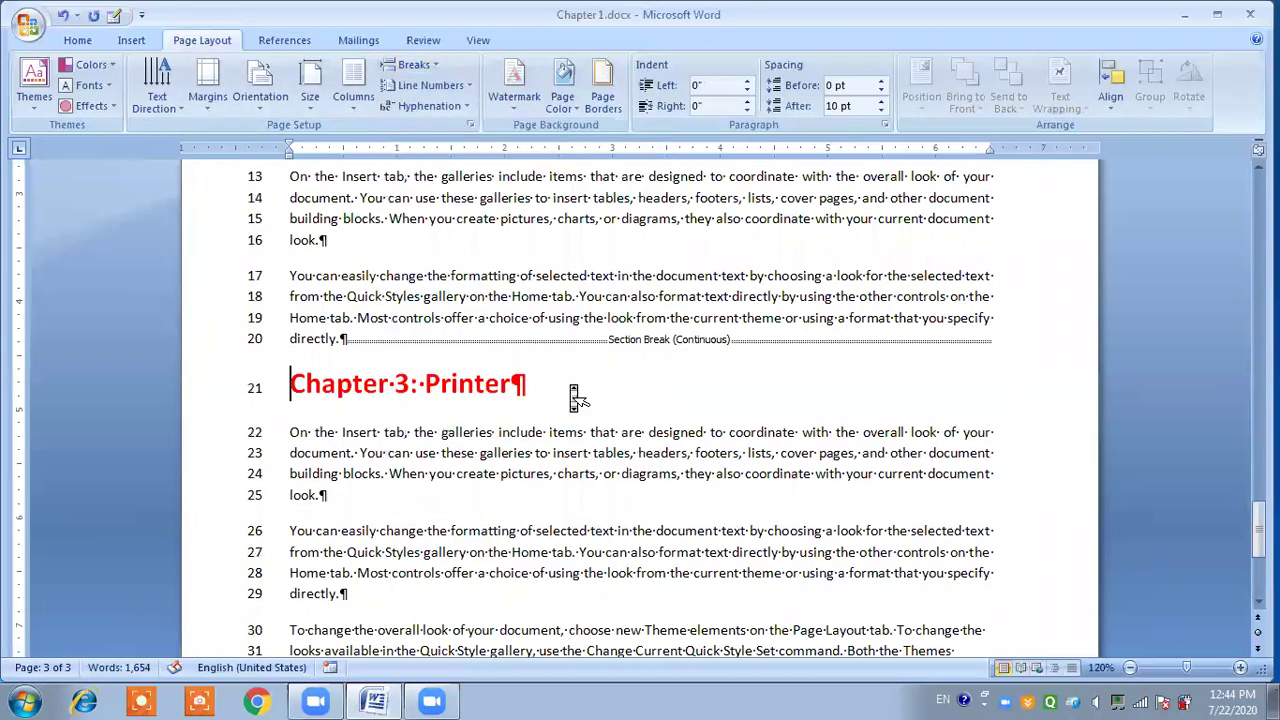
{"action": "scroll", "coordinate": [571, 386], "scroll_direction": "up", "scroll_amount": 5}
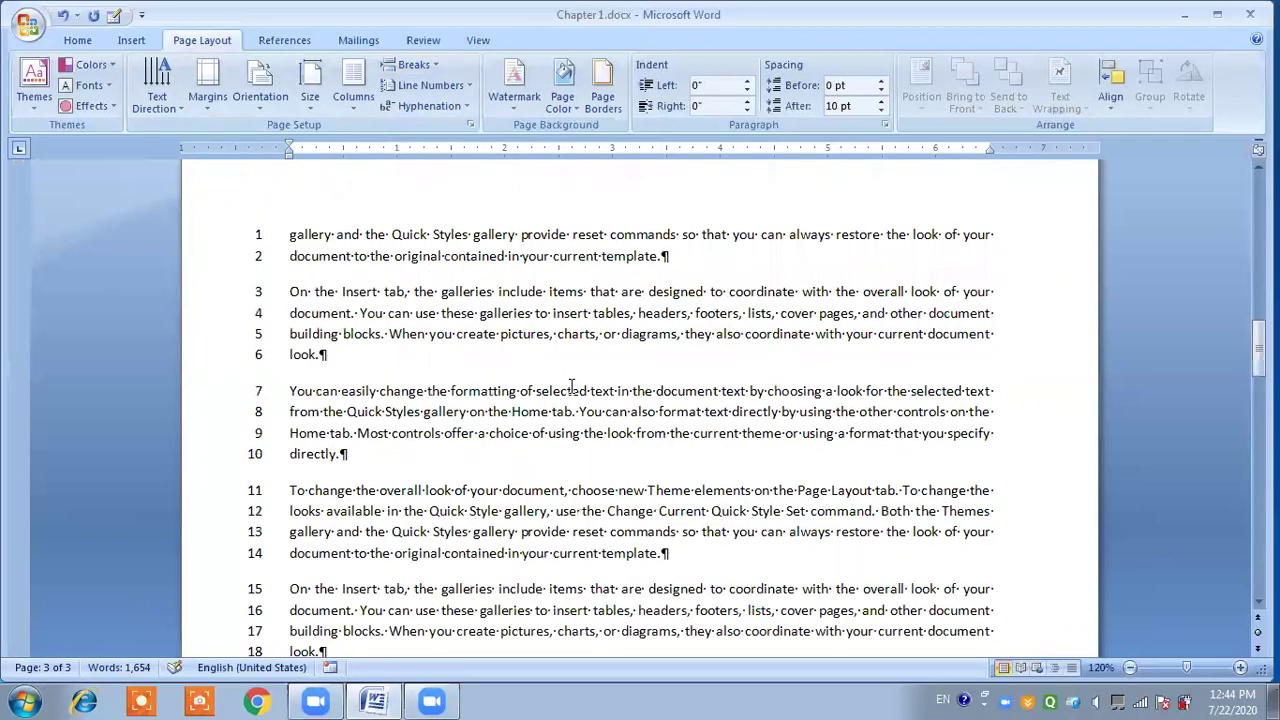
{"action": "scroll", "coordinate": [571, 386], "scroll_direction": "up", "scroll_amount": 10}
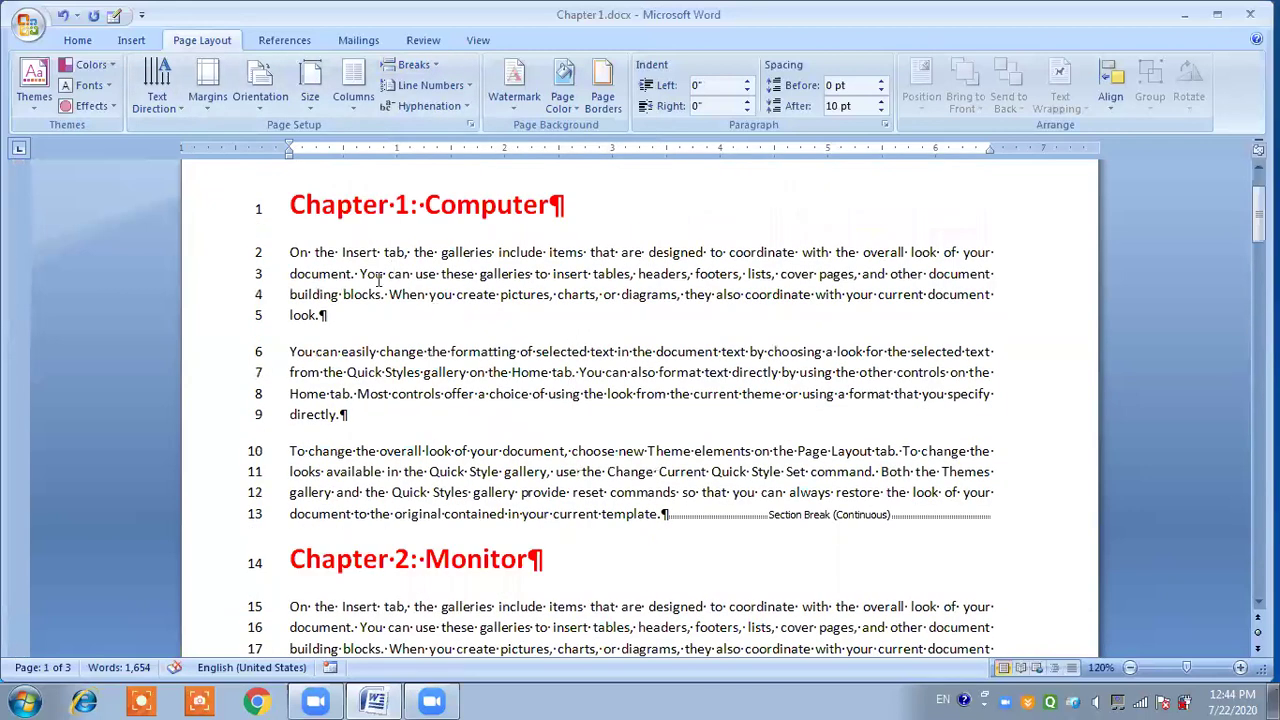
Step: From Chapter 1's text, set line numbering to Restart Each Section
{"action": "left_click", "coordinate": [330, 315]}
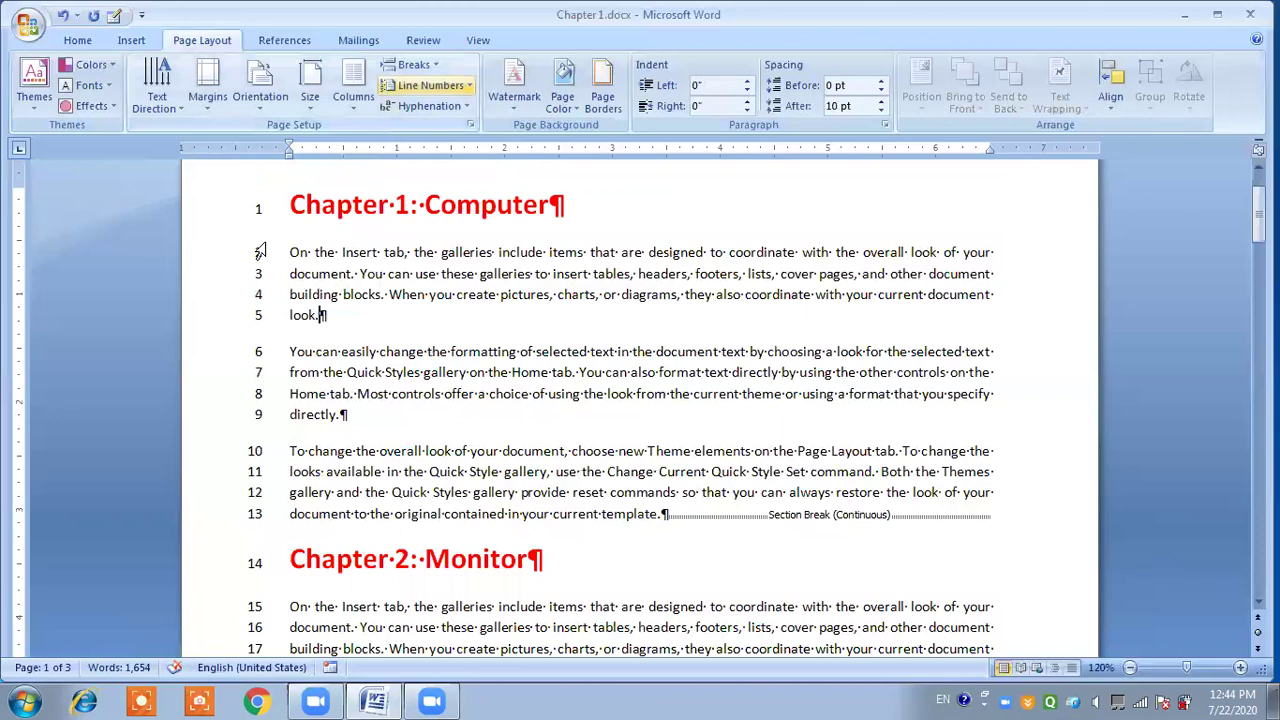
{"action": "scroll", "coordinate": [254, 441], "scroll_direction": "down", "scroll_amount": 4}
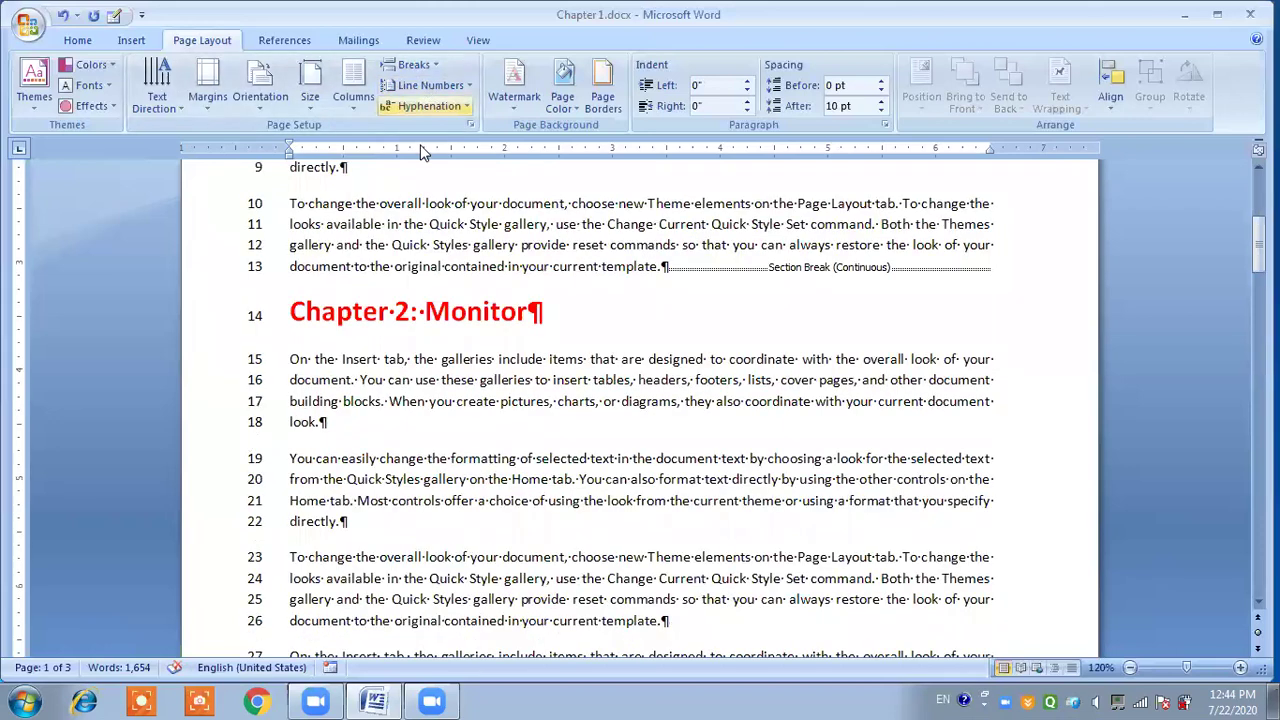
{"action": "left_click", "coordinate": [430, 85]}
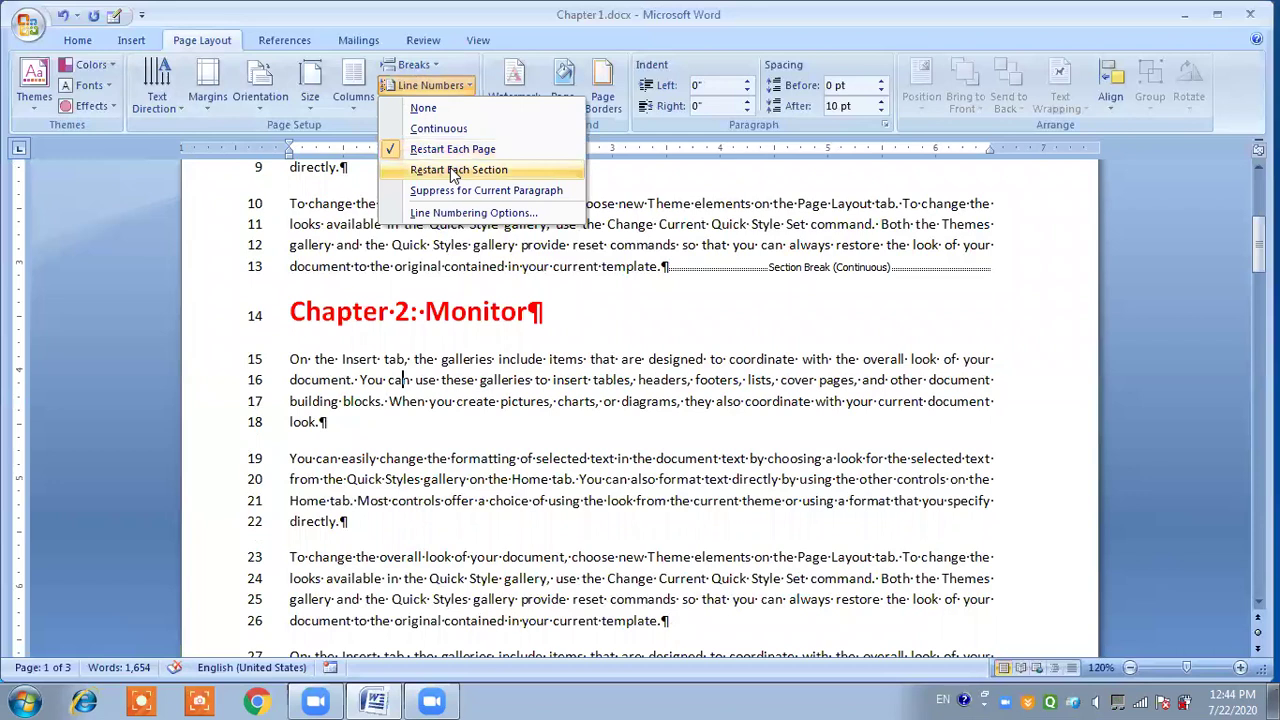
{"action": "left_click", "coordinate": [455, 171]}
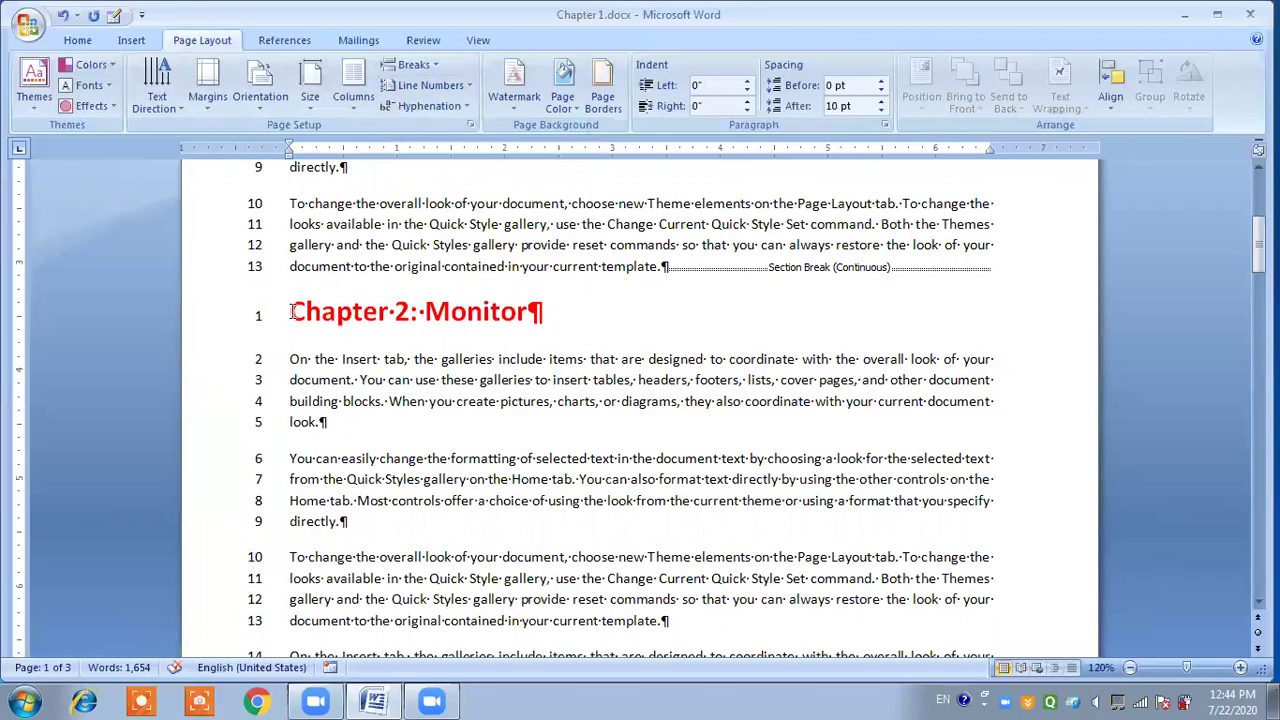
Step: Apply Restart Each Section from Chapter 3 so its Printer heading becomes line 1
{"action": "scroll", "coordinate": [295, 322], "scroll_direction": "down", "scroll_amount": 2}
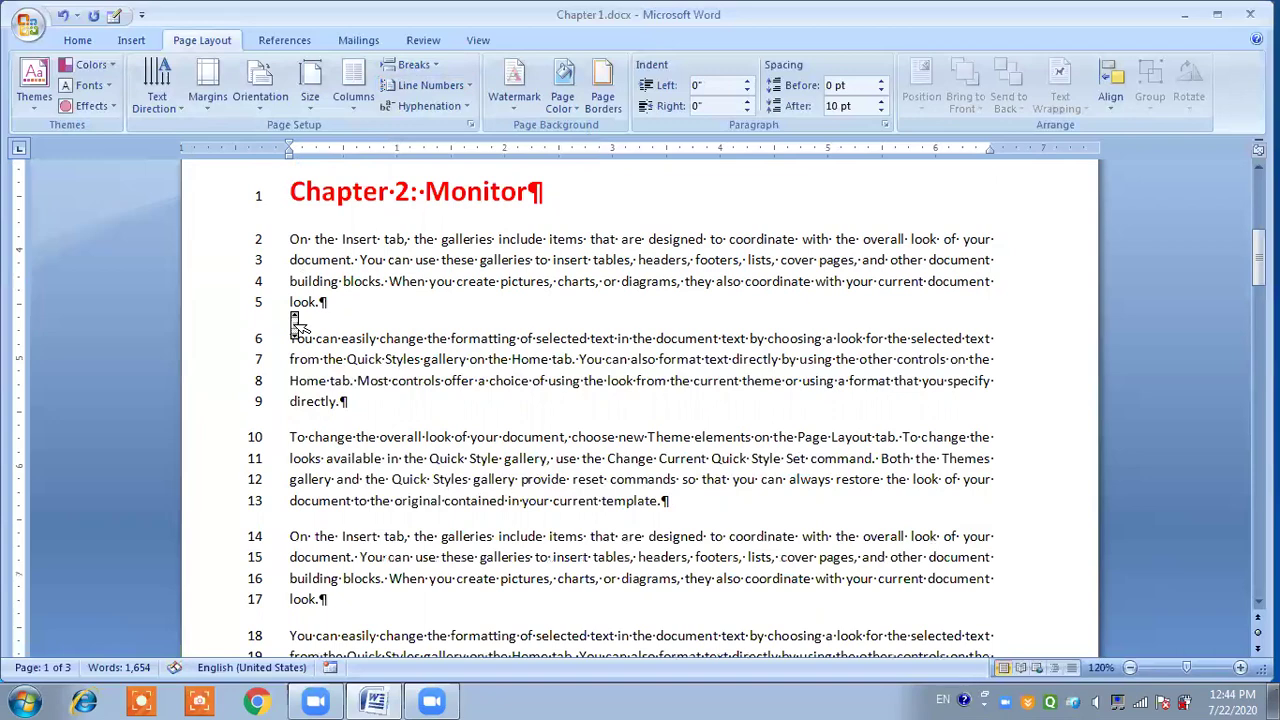
{"action": "scroll", "coordinate": [295, 322], "scroll_direction": "down", "scroll_amount": 9}
{"action": "scroll", "coordinate": [295, 322], "scroll_direction": "down", "scroll_amount": 5}
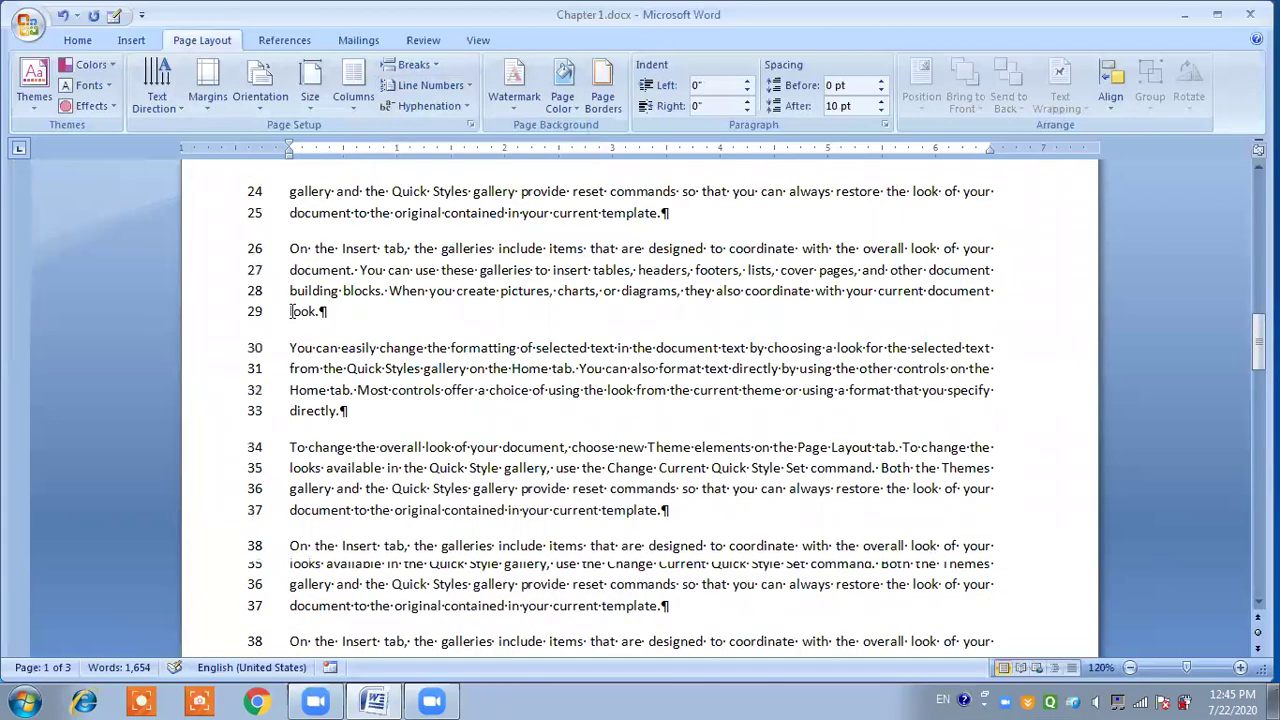
{"action": "scroll", "coordinate": [293, 316], "scroll_direction": "down", "scroll_amount": 13}
{"action": "scroll", "coordinate": [295, 322], "scroll_direction": "down", "scroll_amount": 9}
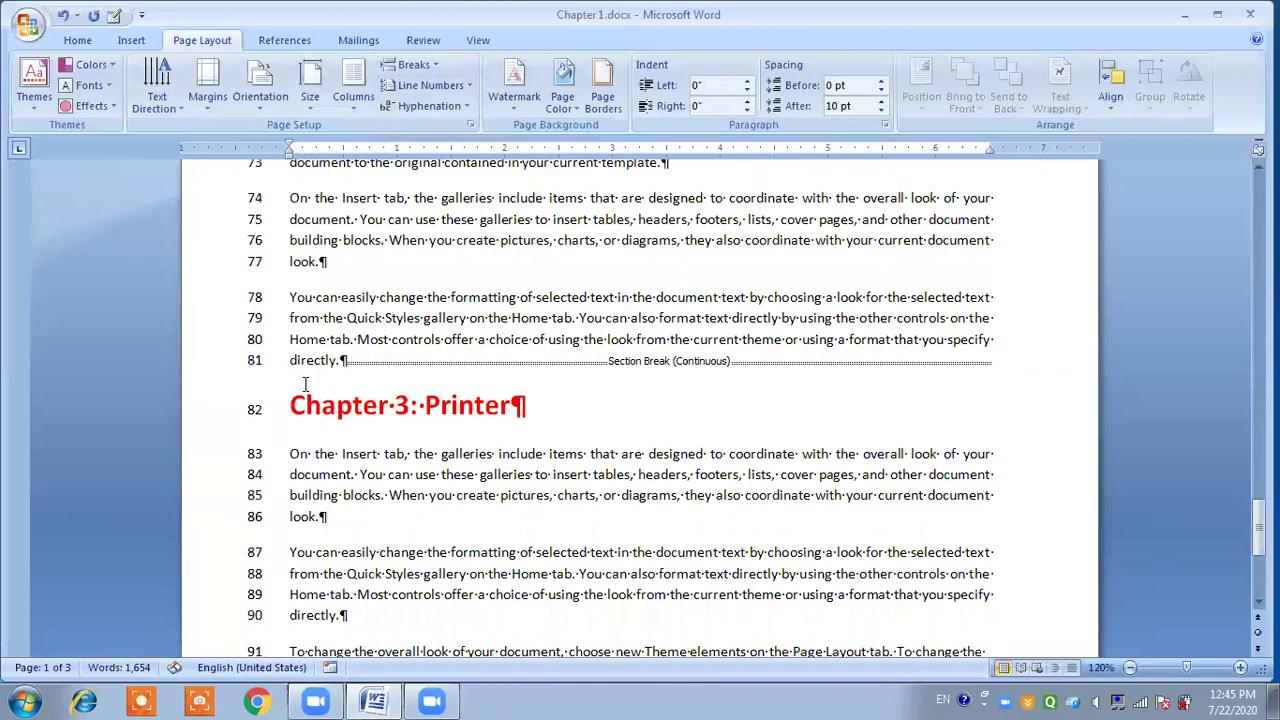
{"action": "scroll", "coordinate": [305, 384], "scroll_direction": "down", "scroll_amount": 1}
{"action": "left_click", "coordinate": [308, 397]}
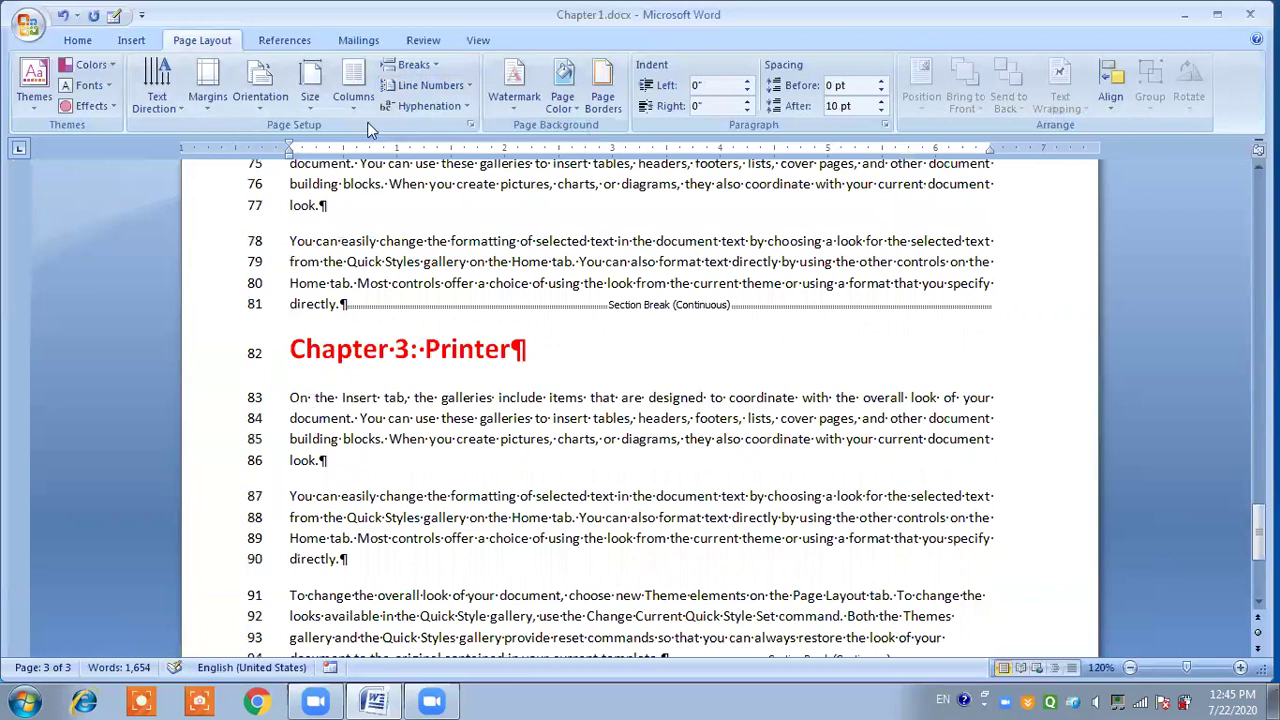
{"action": "left_click", "coordinate": [420, 86]}
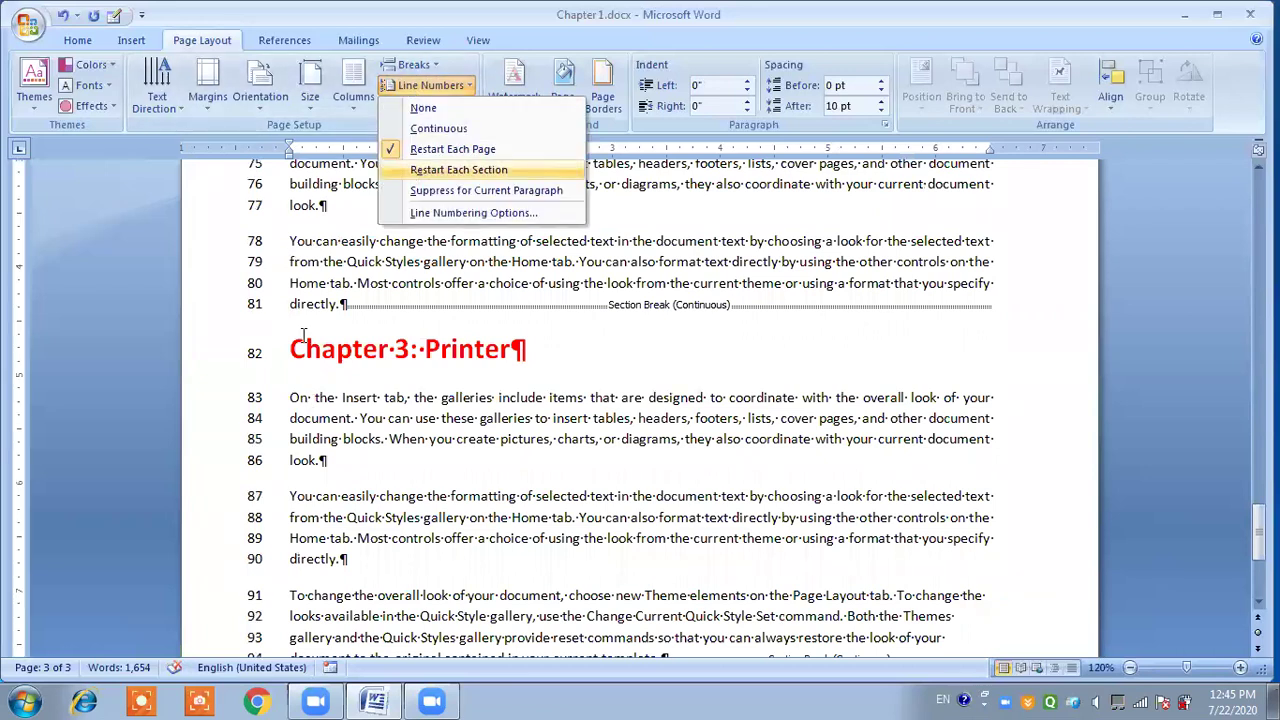
{"action": "key", "text": "Return"}
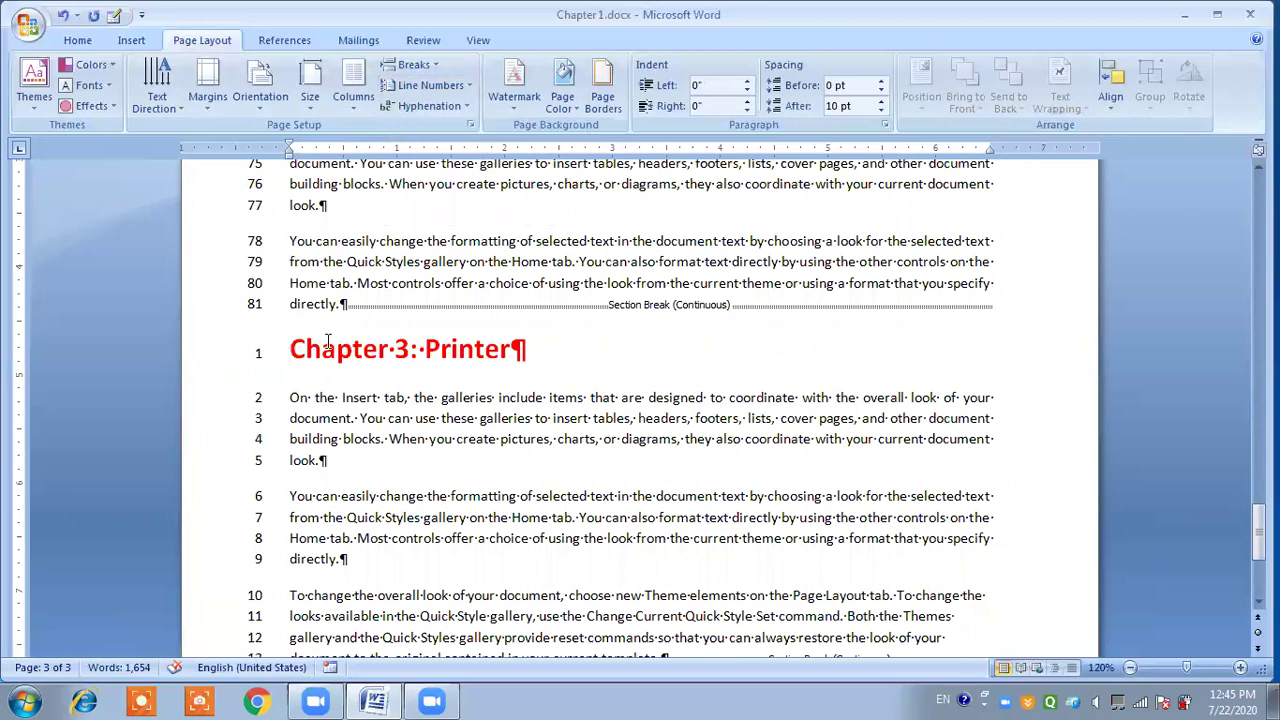
{"action": "left_click", "coordinate": [420, 88]}
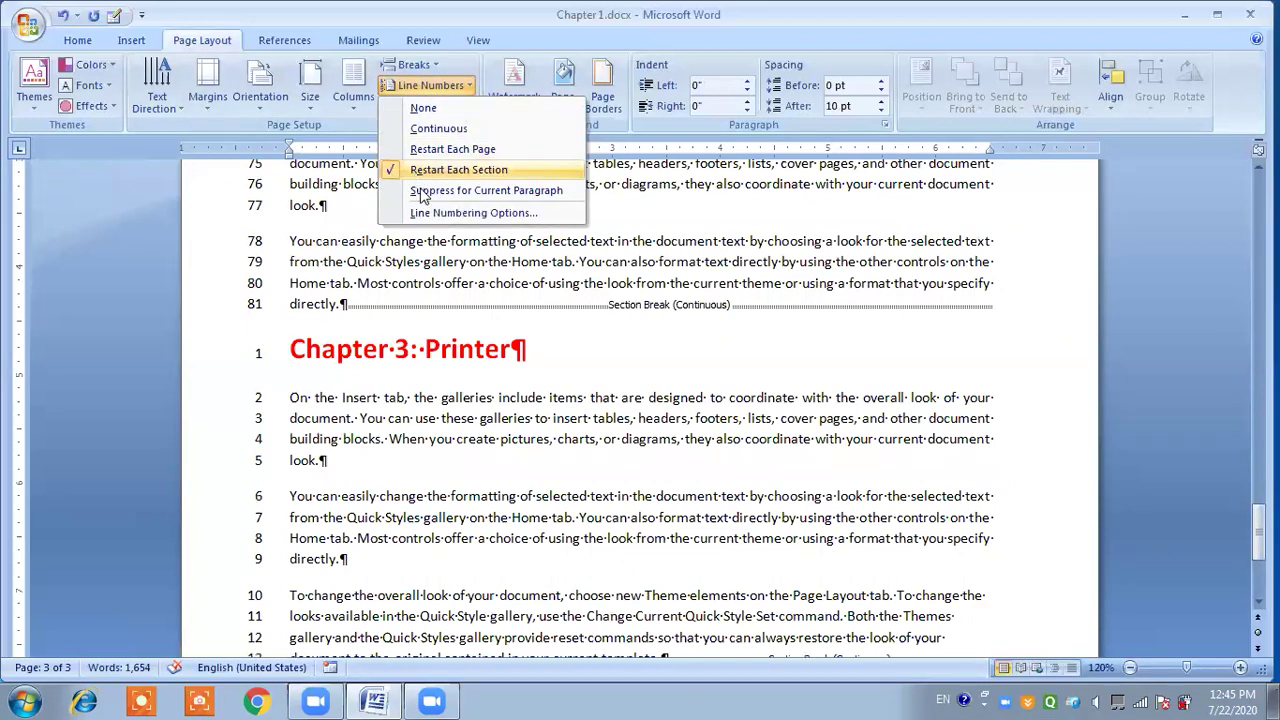
Step: Try suppressing line numbers on Chapter 3's first paragraph, then restore them
{"action": "left_click", "coordinate": [333, 375]}
{"action": "left_click", "coordinate": [297, 400]}
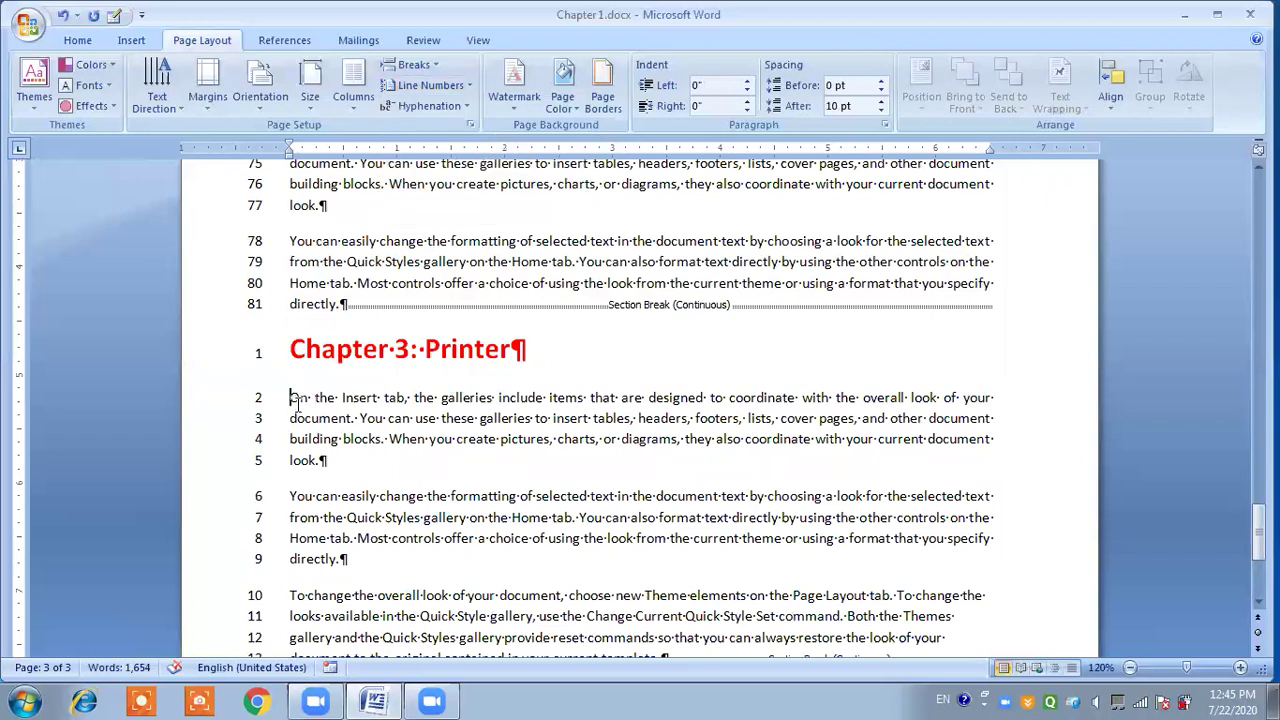
{"action": "triple_click", "coordinate": [322, 450]}
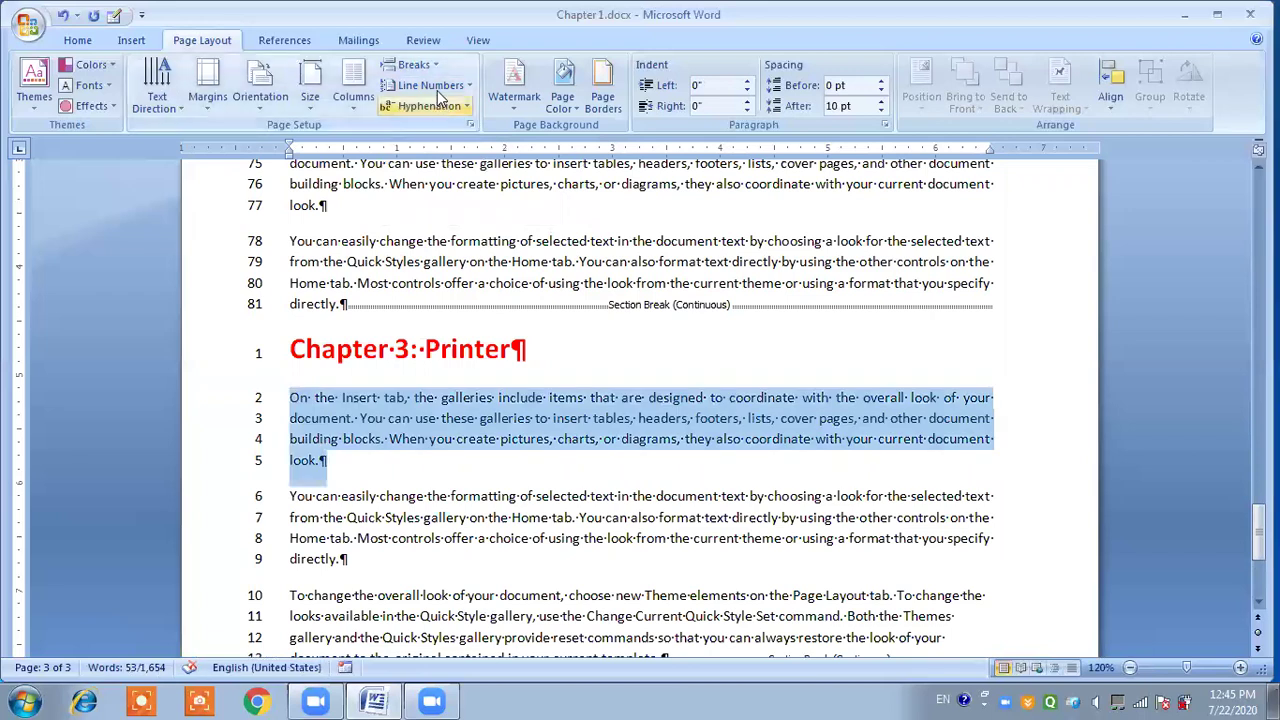
{"action": "left_click", "coordinate": [415, 86]}
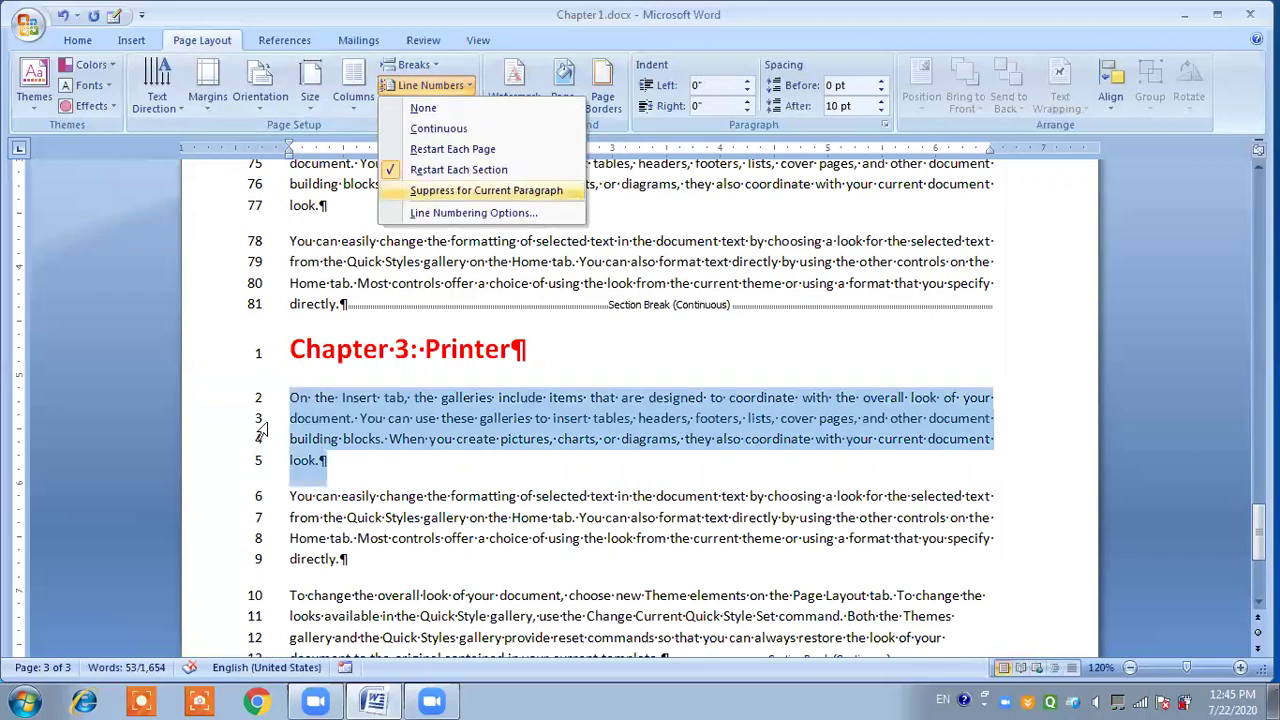
{"action": "left_click", "coordinate": [421, 192]}
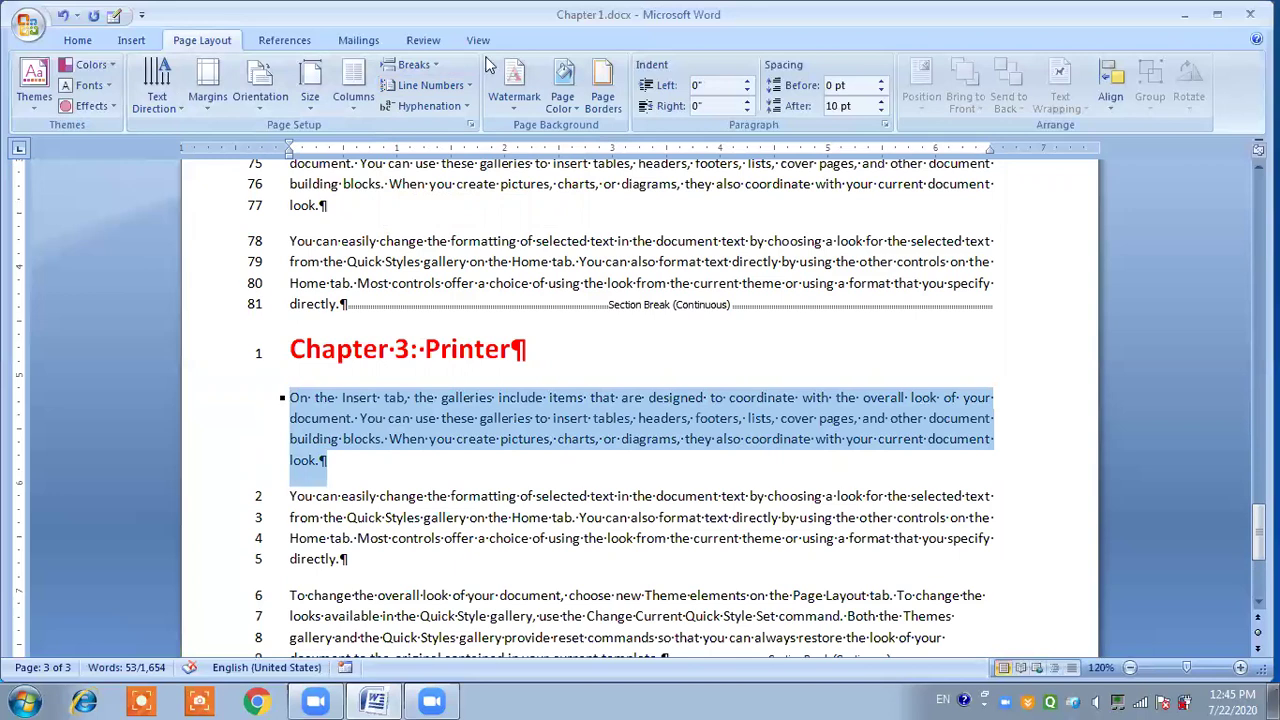
{"action": "left_click", "coordinate": [428, 86]}
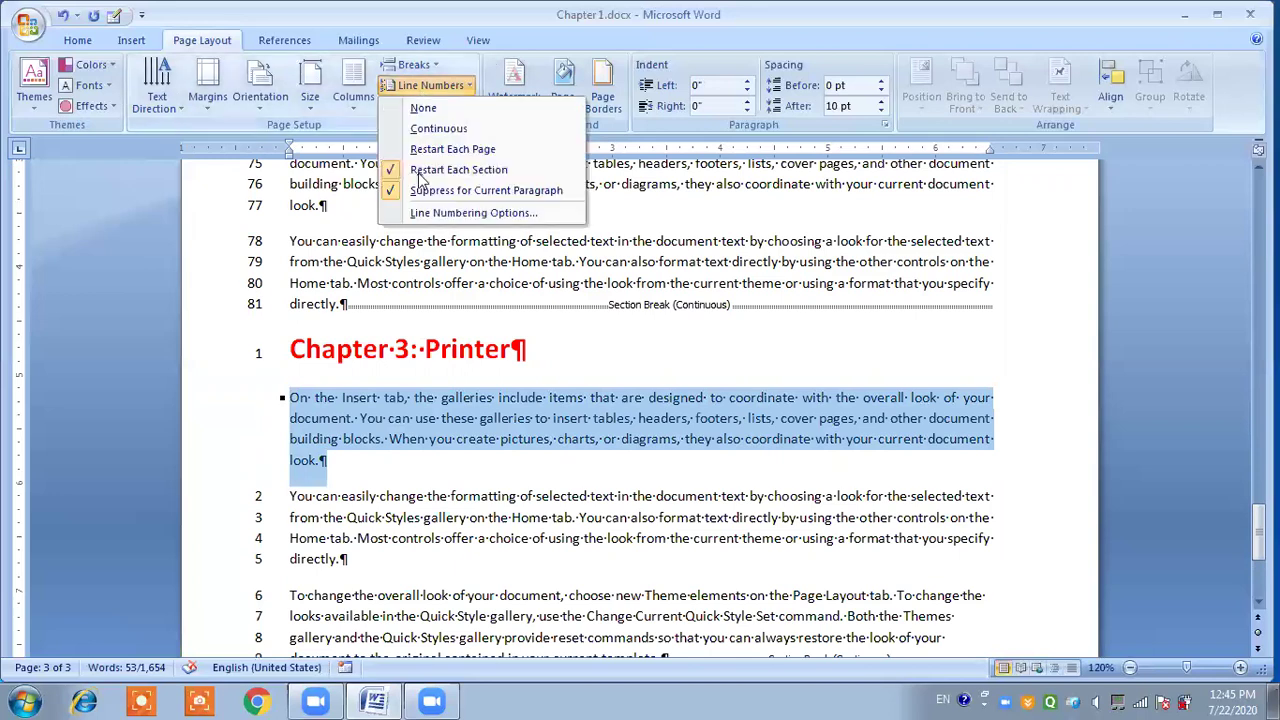
{"action": "key", "text": "s"}
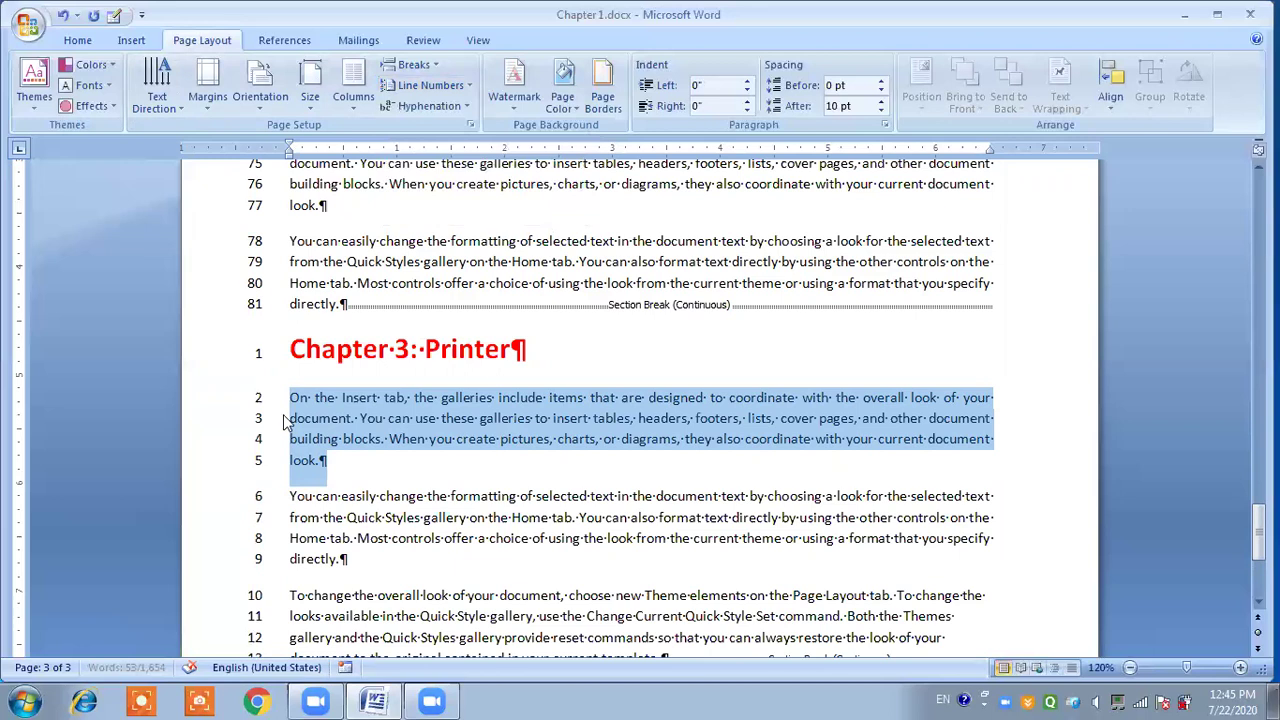
Step: Suppress line numbering for the Chapter 3: Printer and Chapter 2: Monitor headings
{"action": "left_click", "coordinate": [318, 349]}
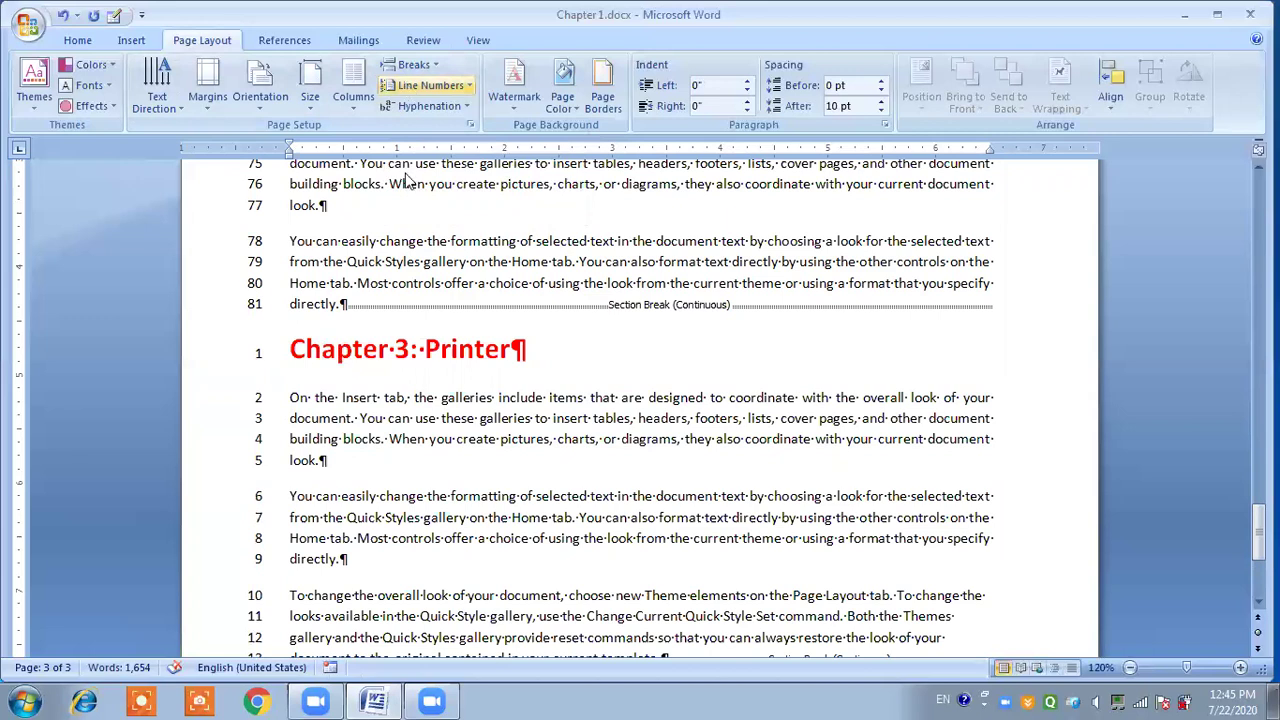
{"action": "left_click", "coordinate": [425, 85]}
{"action": "key", "text": "u"}
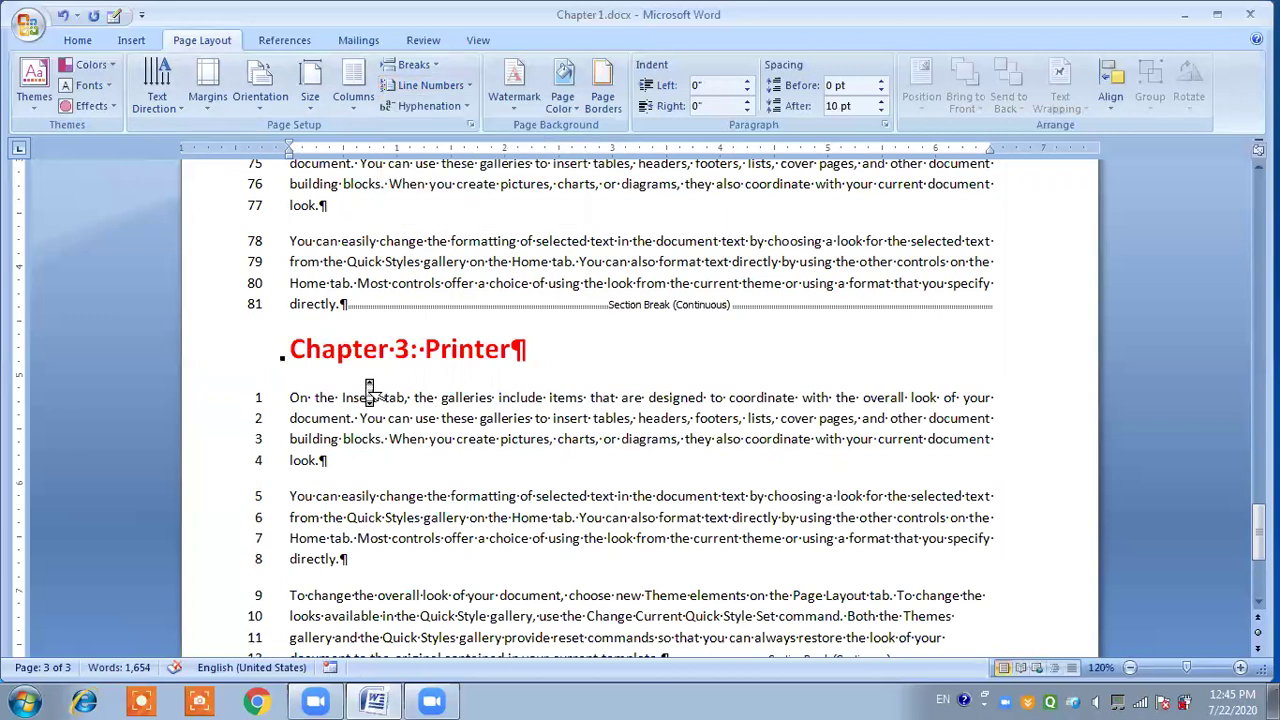
{"action": "scroll", "coordinate": [369, 388], "scroll_direction": "up", "scroll_amount": 6}
{"action": "scroll", "coordinate": [369, 388], "scroll_direction": "up", "scroll_amount": 14}
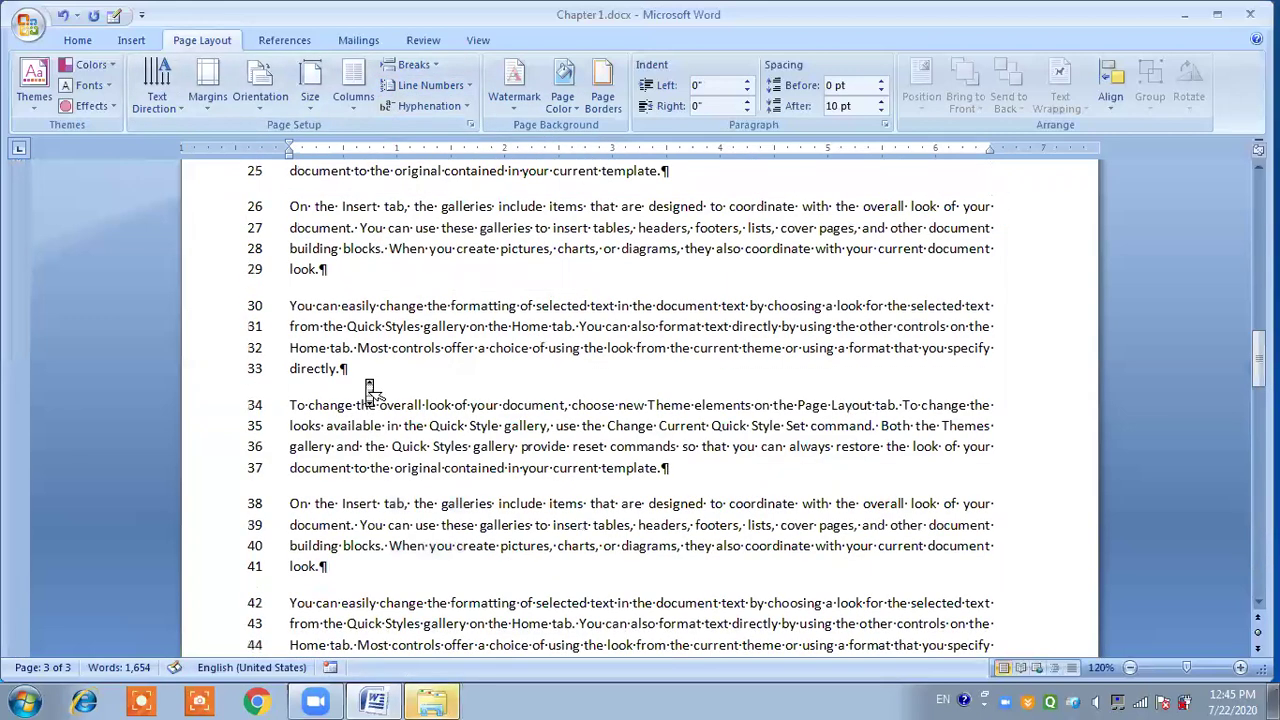
{"action": "scroll", "coordinate": [369, 388], "scroll_direction": "up", "scroll_amount": 7}
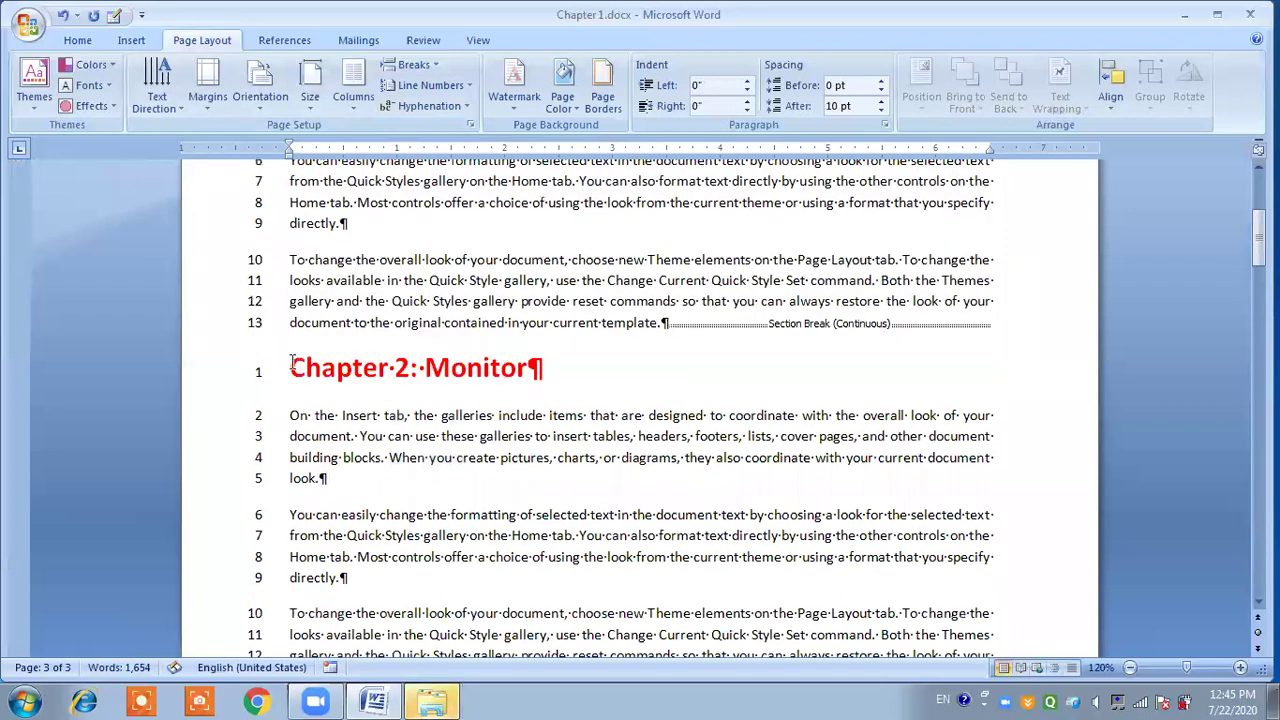
{"action": "left_click", "coordinate": [292, 362]}
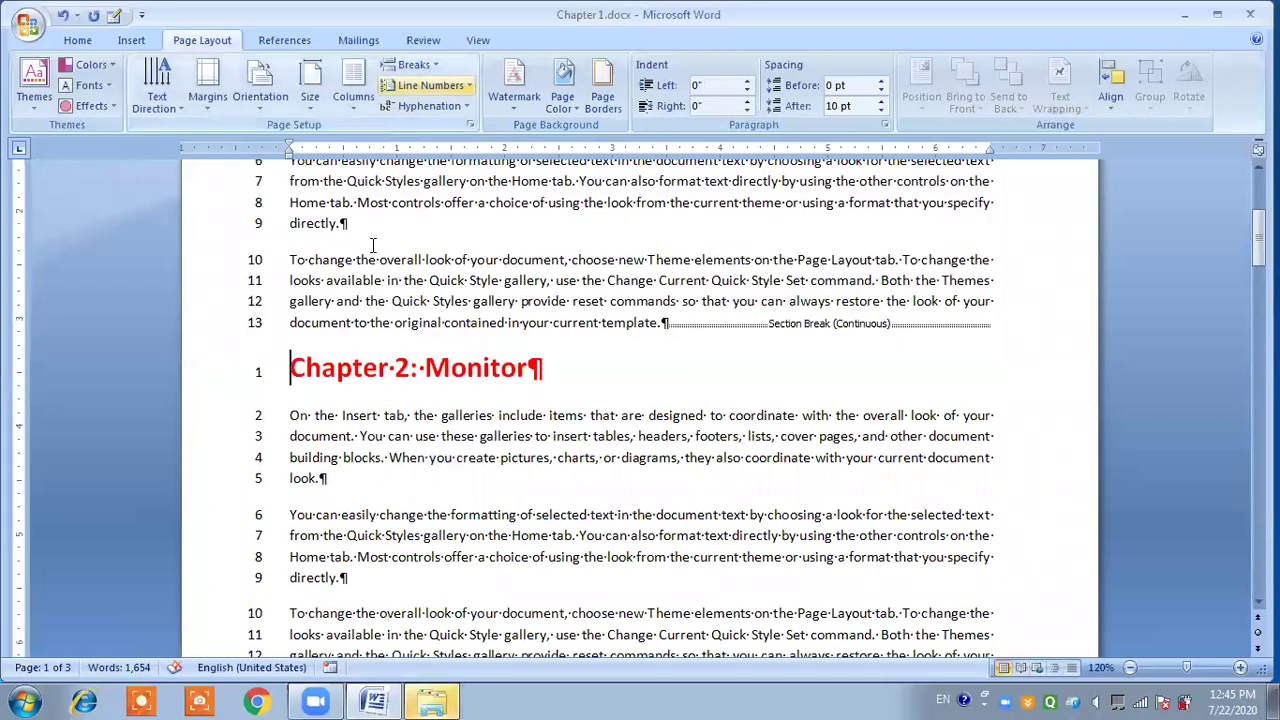
{"action": "key", "text": "alt+p"}
{"action": "key", "text": "l"}
{"action": "key", "text": "n"}
{"action": "key", "text": "s"}
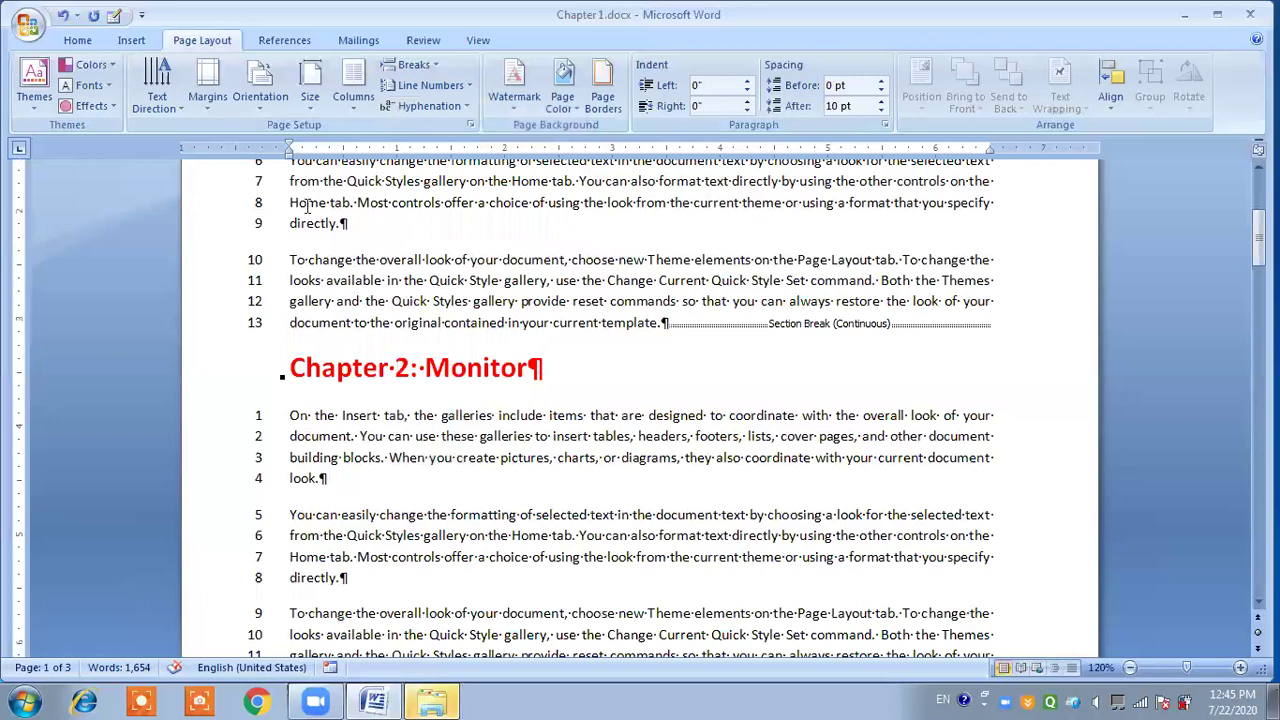
Step: Suppress line numbering for the Chapter 1 heading
{"action": "scroll", "coordinate": [308, 205], "scroll_direction": "up", "scroll_amount": 3}
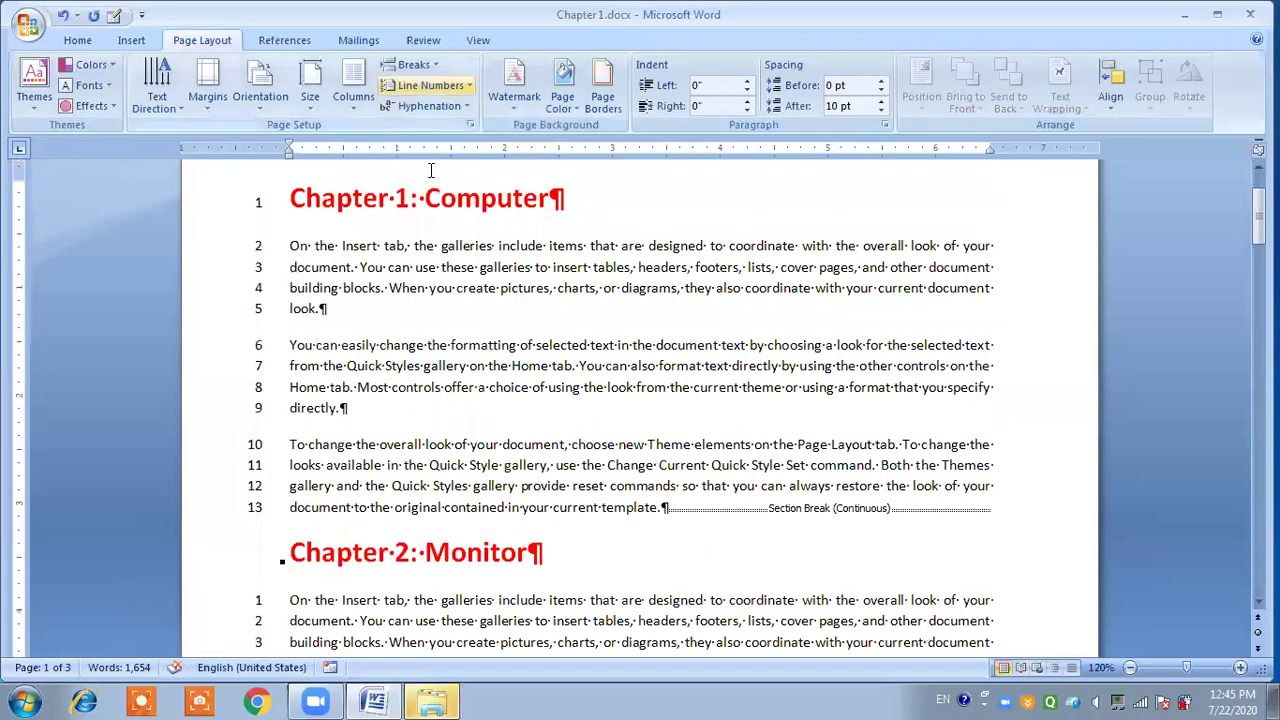
{"action": "left_click", "coordinate": [430, 85]}
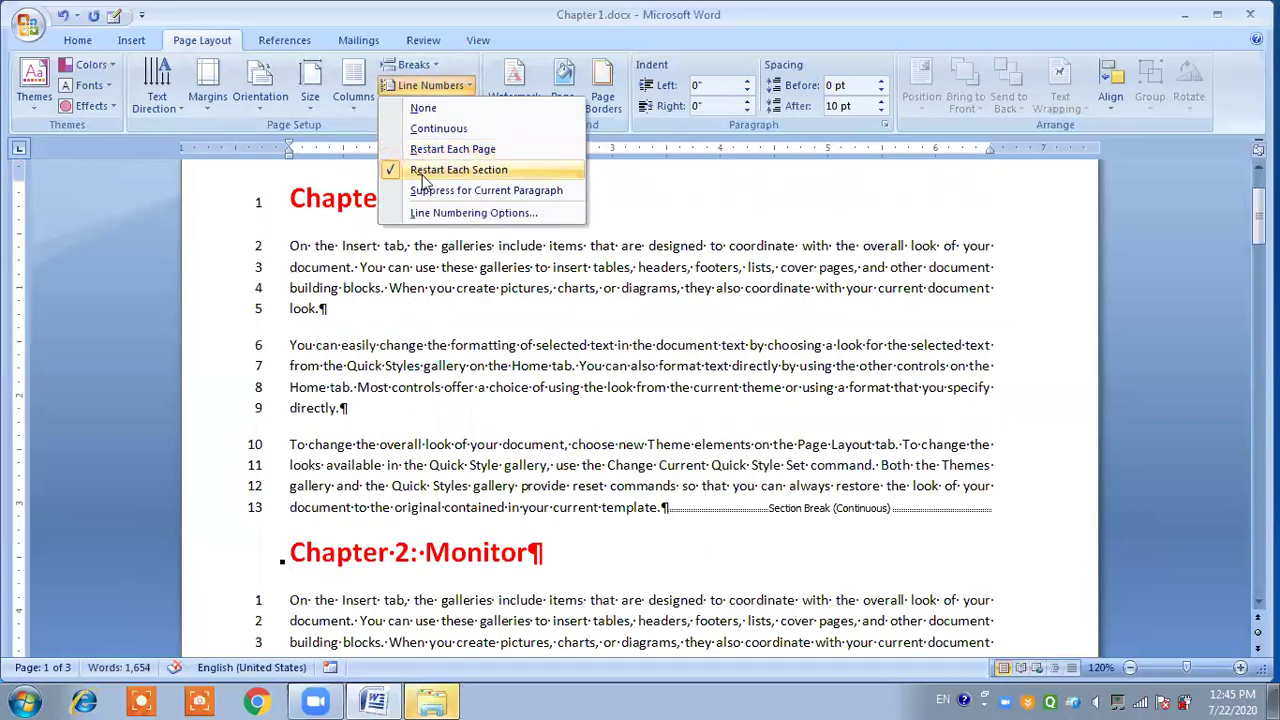
{"action": "left_click", "coordinate": [426, 190]}
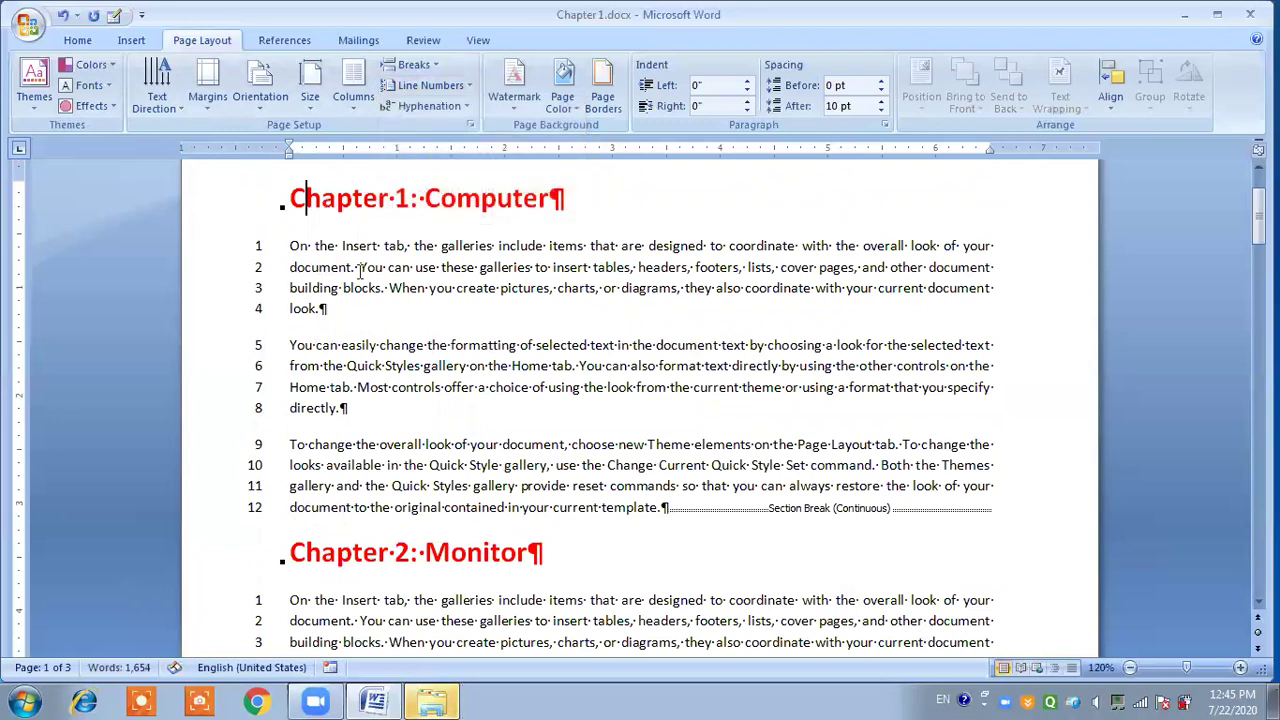
{"action": "left_click", "coordinate": [432, 86]}
{"action": "left_click", "coordinate": [388, 345]}
{"action": "scroll", "coordinate": [388, 345], "scroll_direction": "down", "scroll_amount": 2}
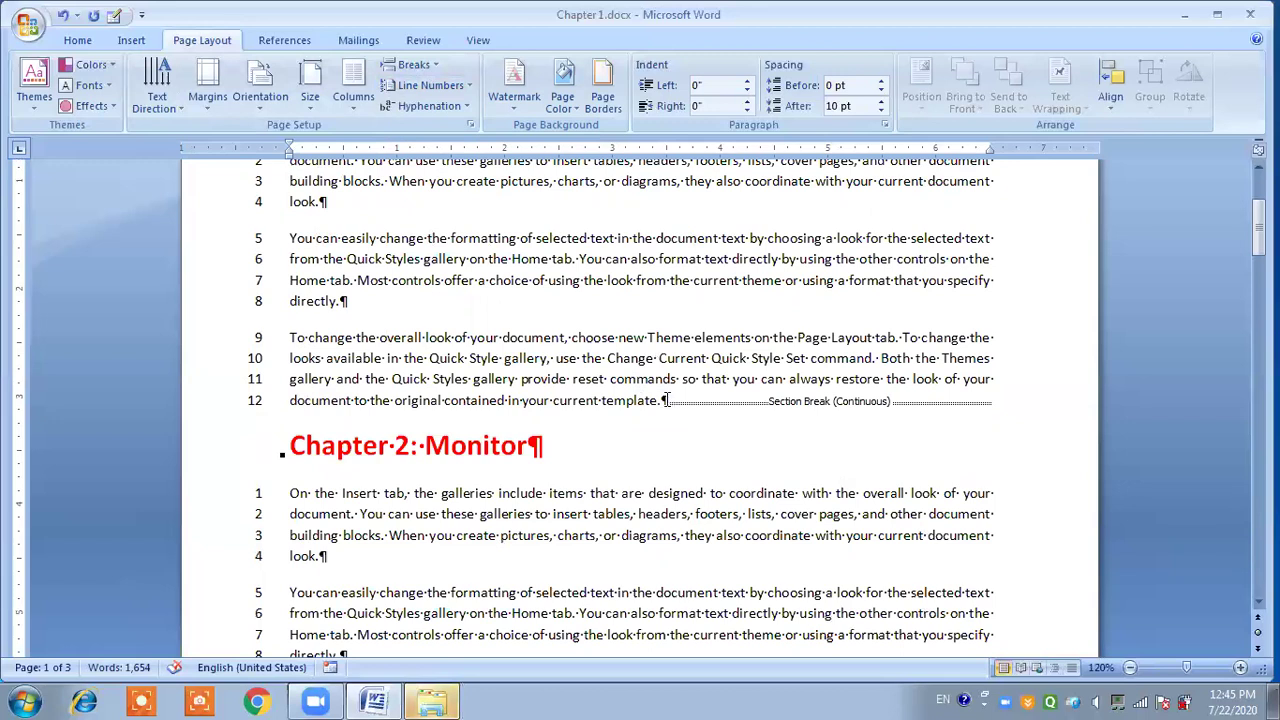
Step: Delete the continuous section break after Chapter 1
{"action": "key", "text": "Delete"}
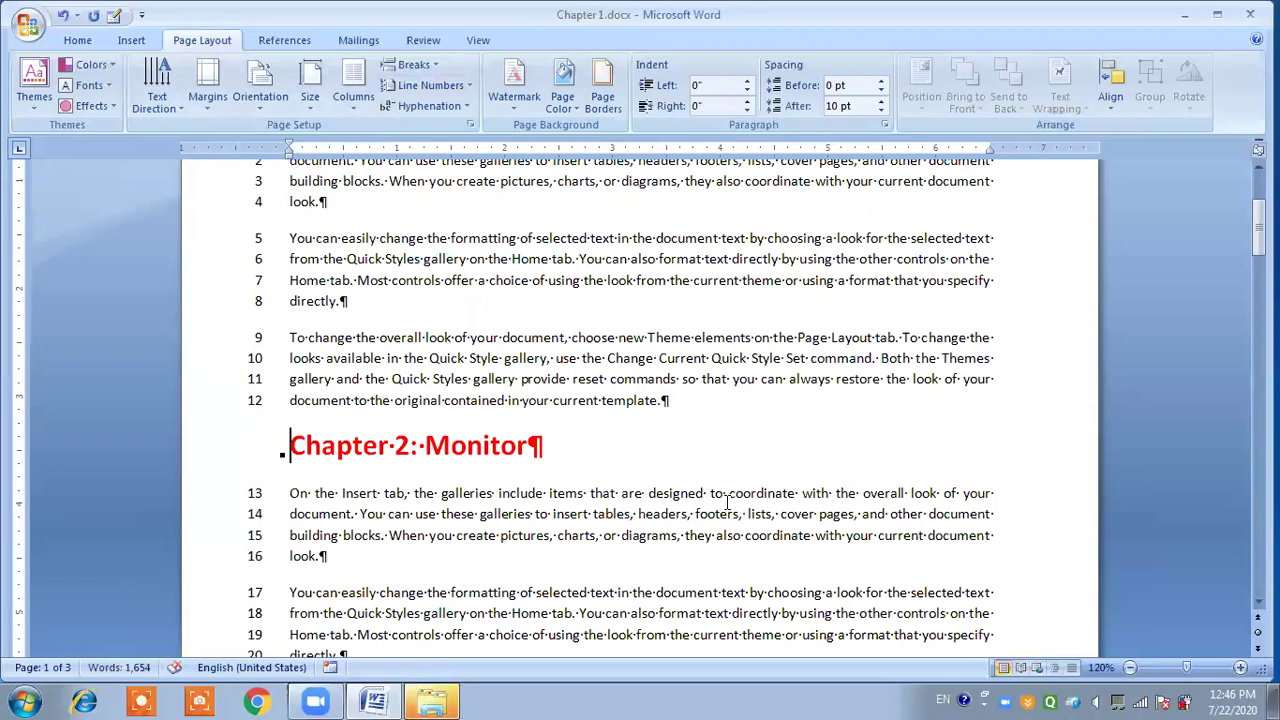
{"action": "left_click_drag", "start_coordinate": [708, 495], "coordinate": [290, 450]}
{"action": "left_click", "coordinate": [291, 447]}
Step: Delete the section break after line 92, before Chapter 3, so numbering runs unbroken
{"action": "scroll", "coordinate": [505, 443], "scroll_direction": "down", "scroll_amount": 10}
{"action": "scroll", "coordinate": [505, 445], "scroll_direction": "down", "scroll_amount": 6}
{"action": "scroll", "coordinate": [504, 450], "scroll_direction": "down", "scroll_amount": 5}
{"action": "scroll", "coordinate": [504, 450], "scroll_direction": "down", "scroll_amount": 6}
{"action": "scroll", "coordinate": [502, 450], "scroll_direction": "down", "scroll_amount": 2}
{"action": "scroll", "coordinate": [502, 445], "scroll_direction": "down", "scroll_amount": 5}
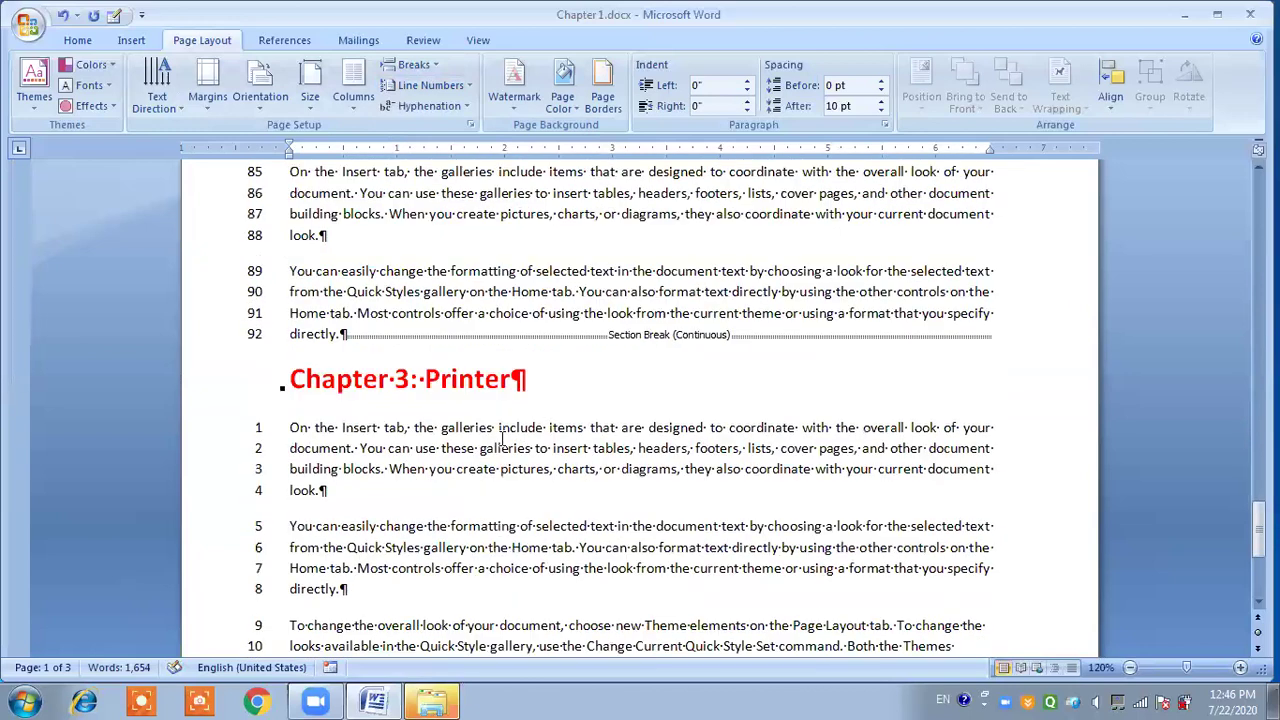
{"action": "left_click", "coordinate": [353, 346]}
{"action": "key", "text": "Delete"}
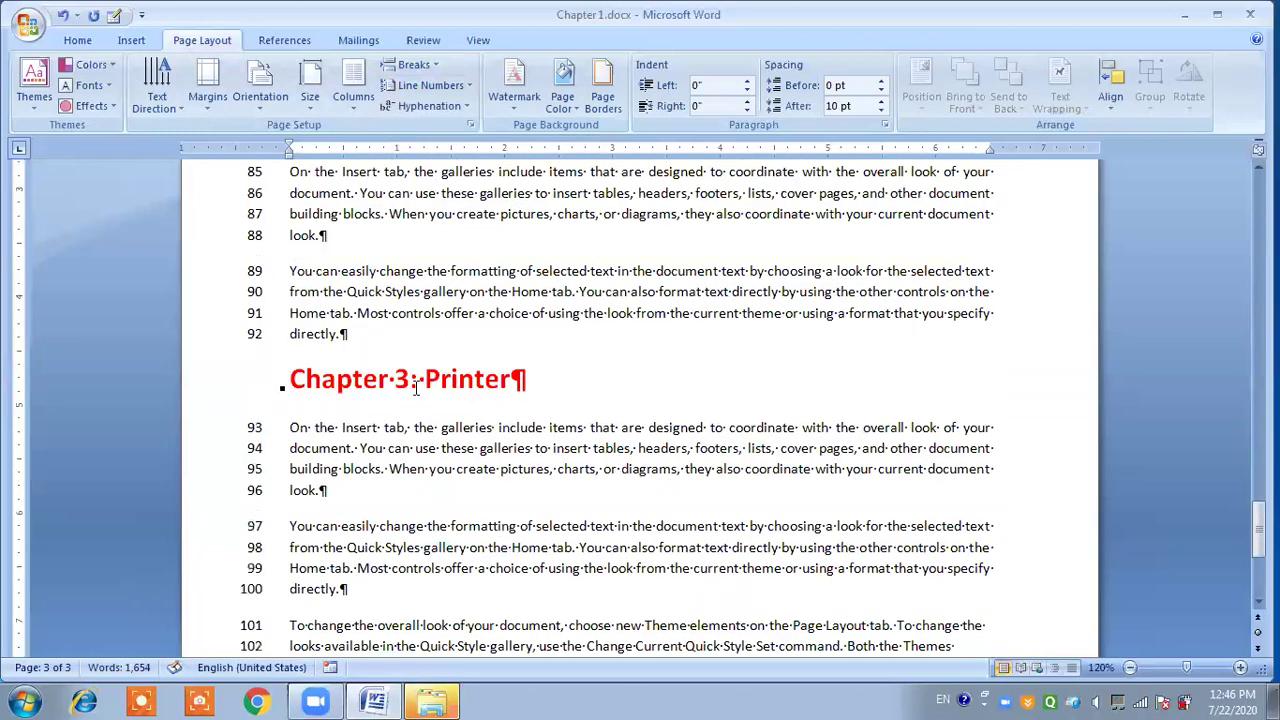
{"action": "scroll", "coordinate": [417, 390], "scroll_direction": "up", "scroll_amount": 10}
{"action": "scroll", "coordinate": [418, 398], "scroll_direction": "up", "scroll_amount": 8}
{"action": "scroll", "coordinate": [418, 398], "scroll_direction": "up", "scroll_amount": 8}
{"action": "scroll", "coordinate": [420, 400], "scroll_direction": "up", "scroll_amount": 8}
{"action": "scroll", "coordinate": [420, 400], "scroll_direction": "up", "scroll_amount": 3}
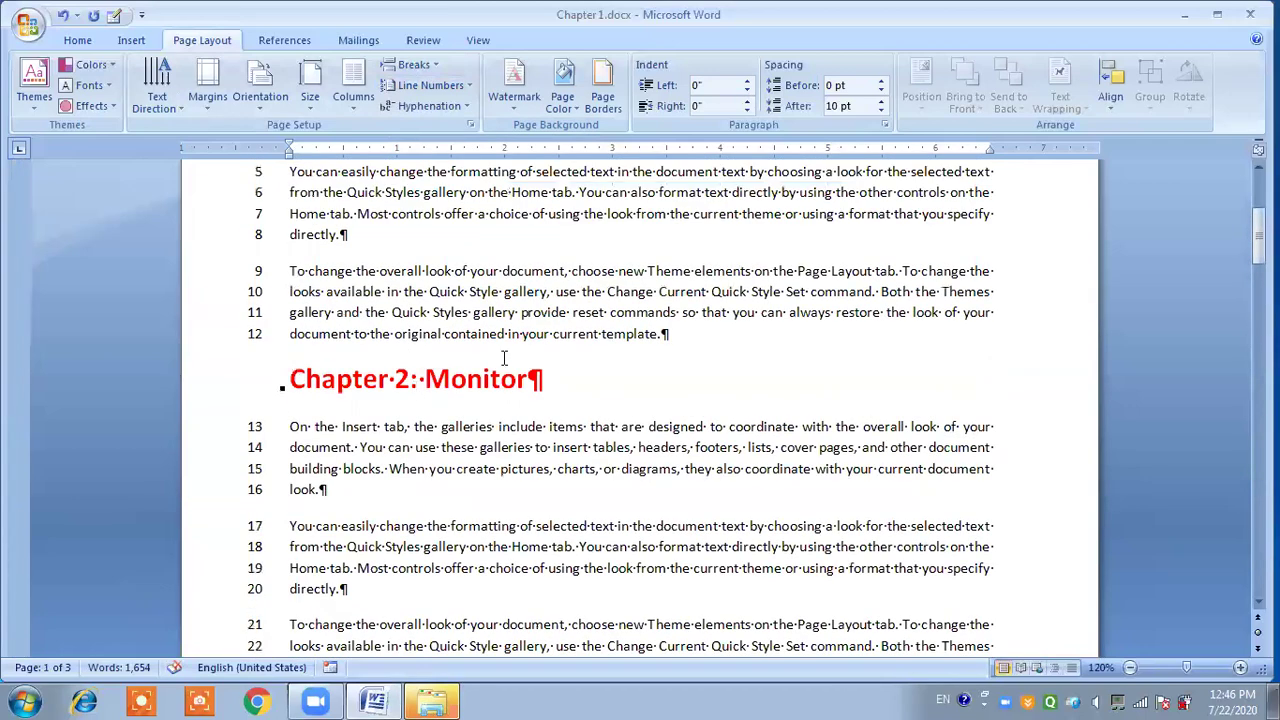
{"action": "scroll", "coordinate": [408, 343], "scroll_direction": "up", "scroll_amount": 2}
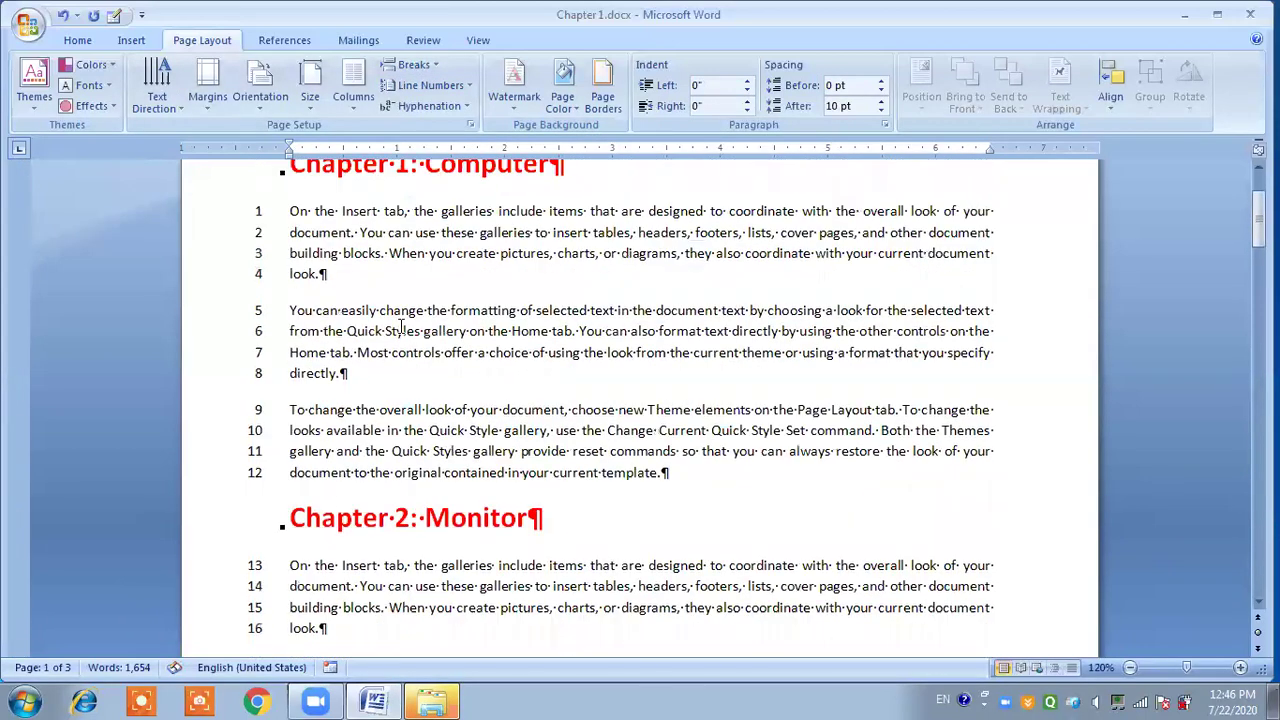
{"action": "left_click", "coordinate": [425, 88]}
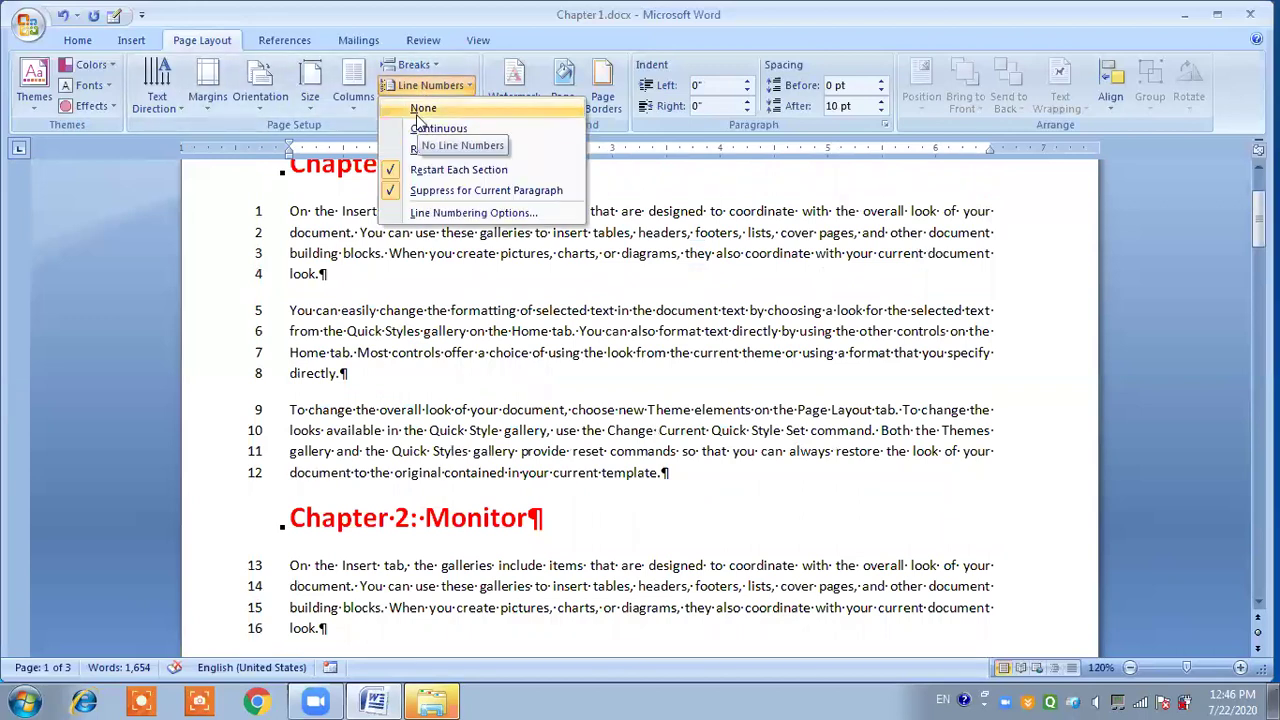
{"action": "left_click", "coordinate": [420, 110]}
{"action": "scroll", "coordinate": [380, 240], "scroll_direction": "up", "scroll_amount": 4}
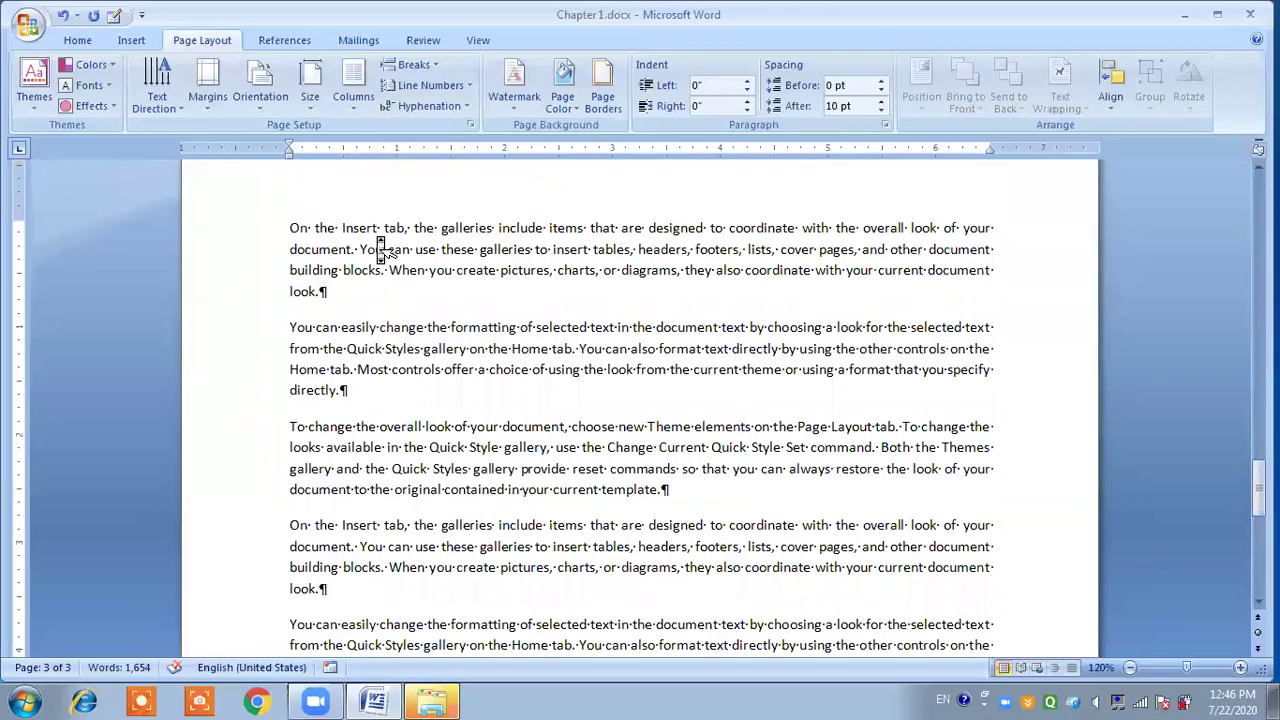
{"action": "scroll", "coordinate": [380, 240], "scroll_direction": "up", "scroll_amount": 4}
{"action": "scroll", "coordinate": [380, 245], "scroll_direction": "up", "scroll_amount": 4}
{"action": "scroll", "coordinate": [381, 250], "scroll_direction": "up", "scroll_amount": 3}
{"action": "scroll", "coordinate": [381, 250], "scroll_direction": "up", "scroll_amount": 3}
{"action": "scroll", "coordinate": [381, 250], "scroll_direction": "up", "scroll_amount": 3}
{"action": "scroll", "coordinate": [381, 250], "scroll_direction": "up", "scroll_amount": 3}
{"action": "scroll", "coordinate": [380, 240], "scroll_direction": "up", "scroll_amount": 4}
{"action": "scroll", "coordinate": [379, 236], "scroll_direction": "up", "scroll_amount": 3}
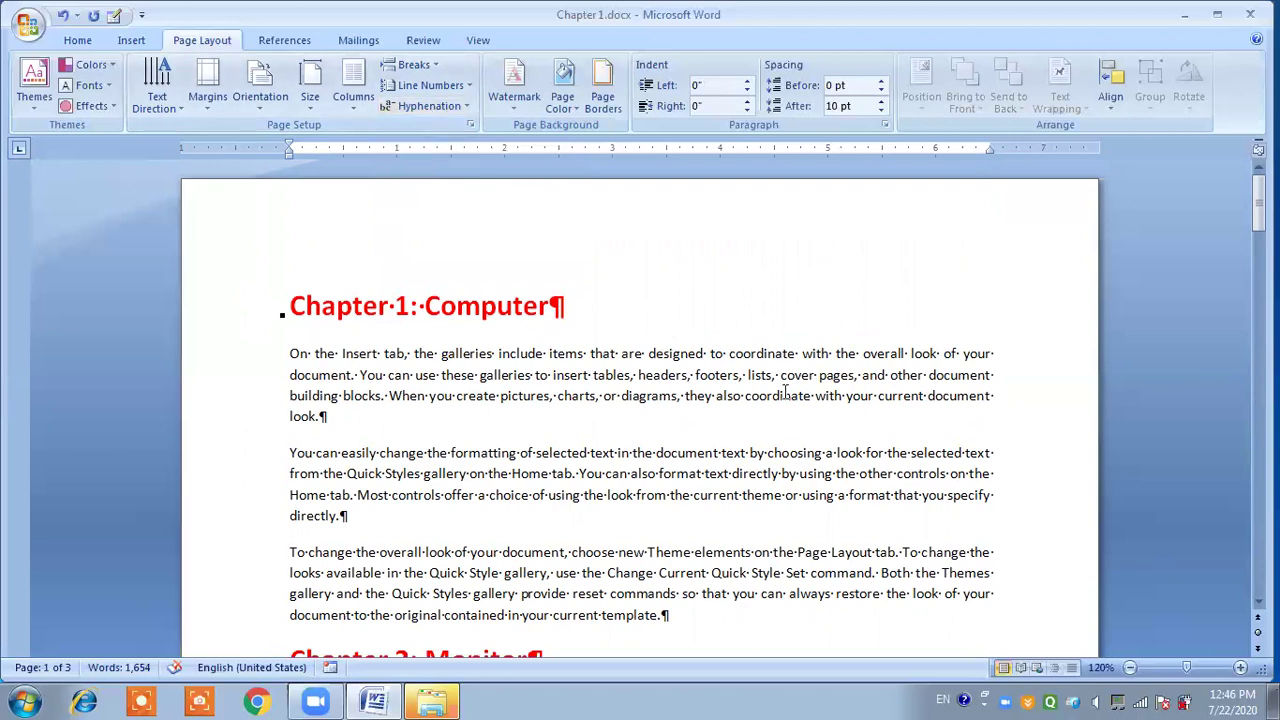
{"action": "scroll", "coordinate": [785, 392], "scroll_direction": "down", "scroll_amount": 2}
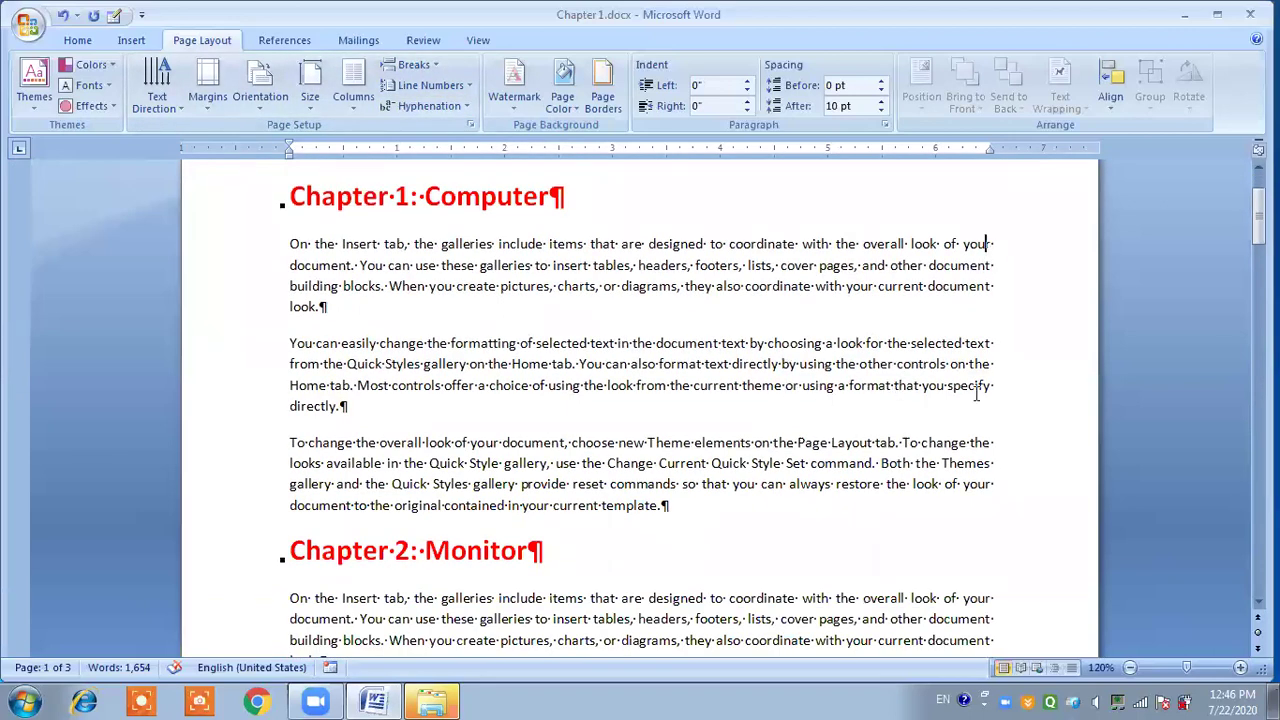
Step: Select the whole document and left-align all chapter paragraphs instead of justifying them
{"action": "key", "text": "ctrl+a"}
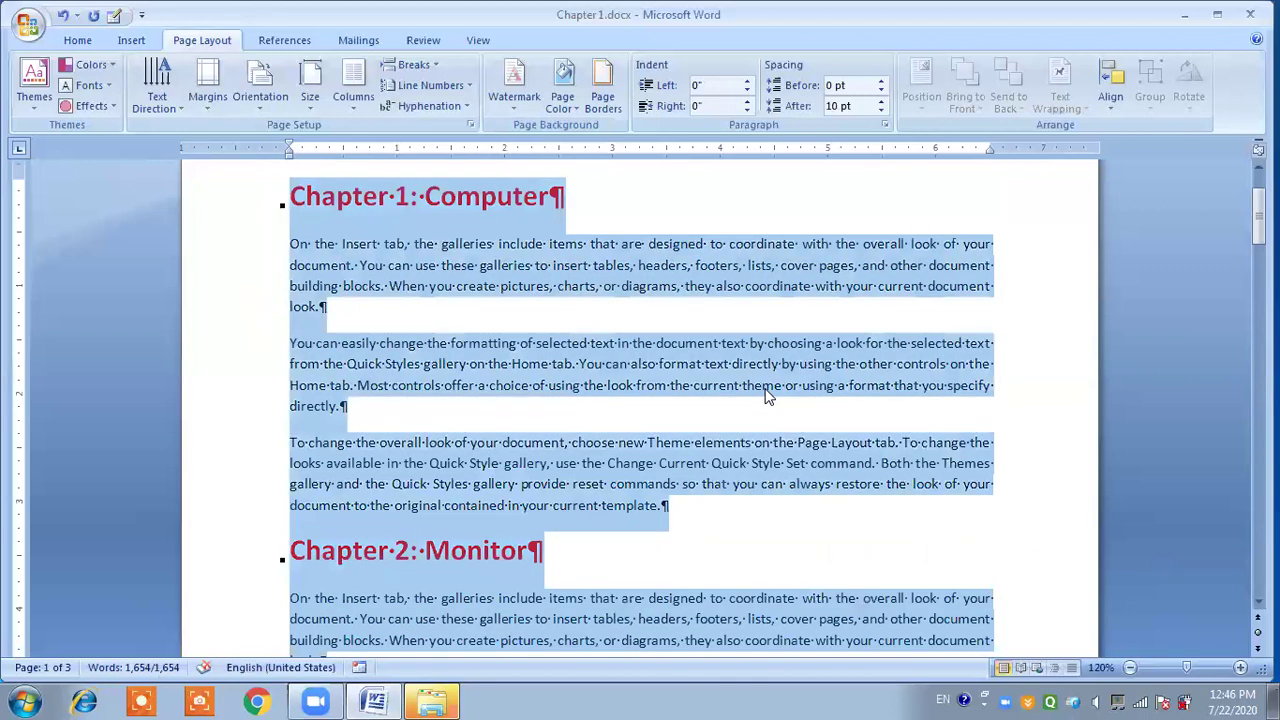
{"action": "scroll", "coordinate": [144, 76], "scroll_direction": "up", "scroll_amount": 2}
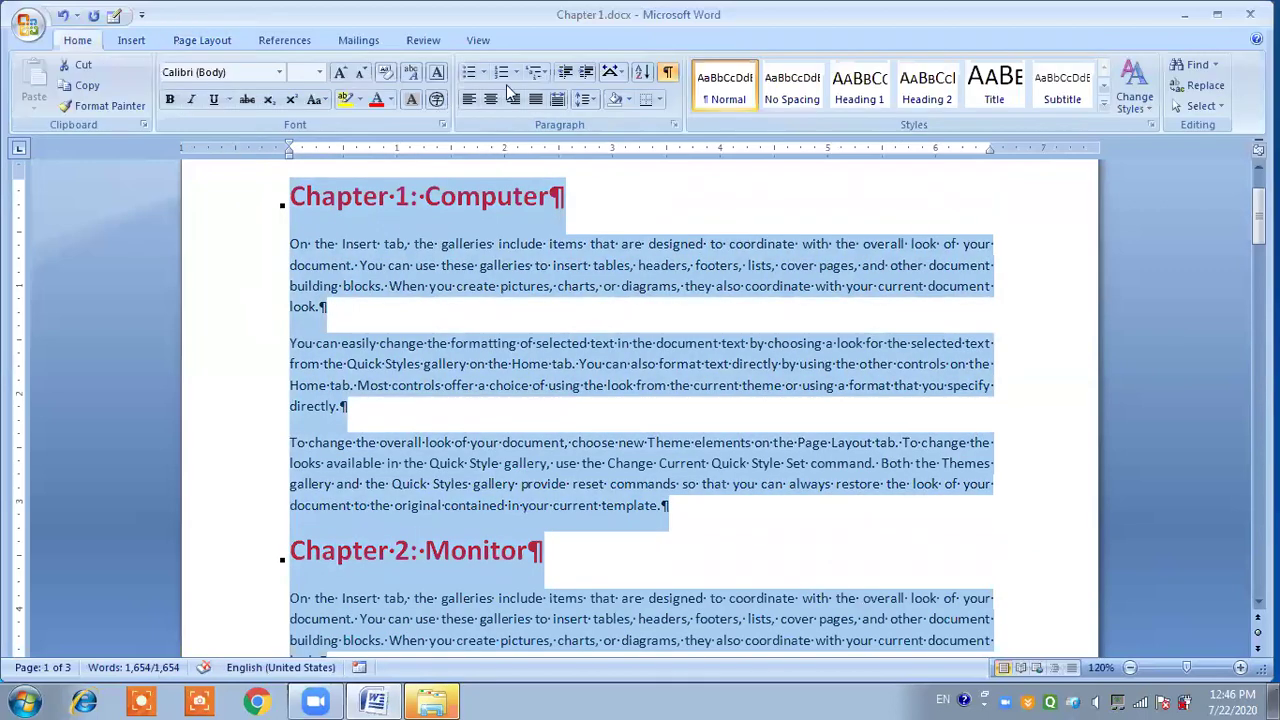
{"action": "left_click", "coordinate": [535, 100]}
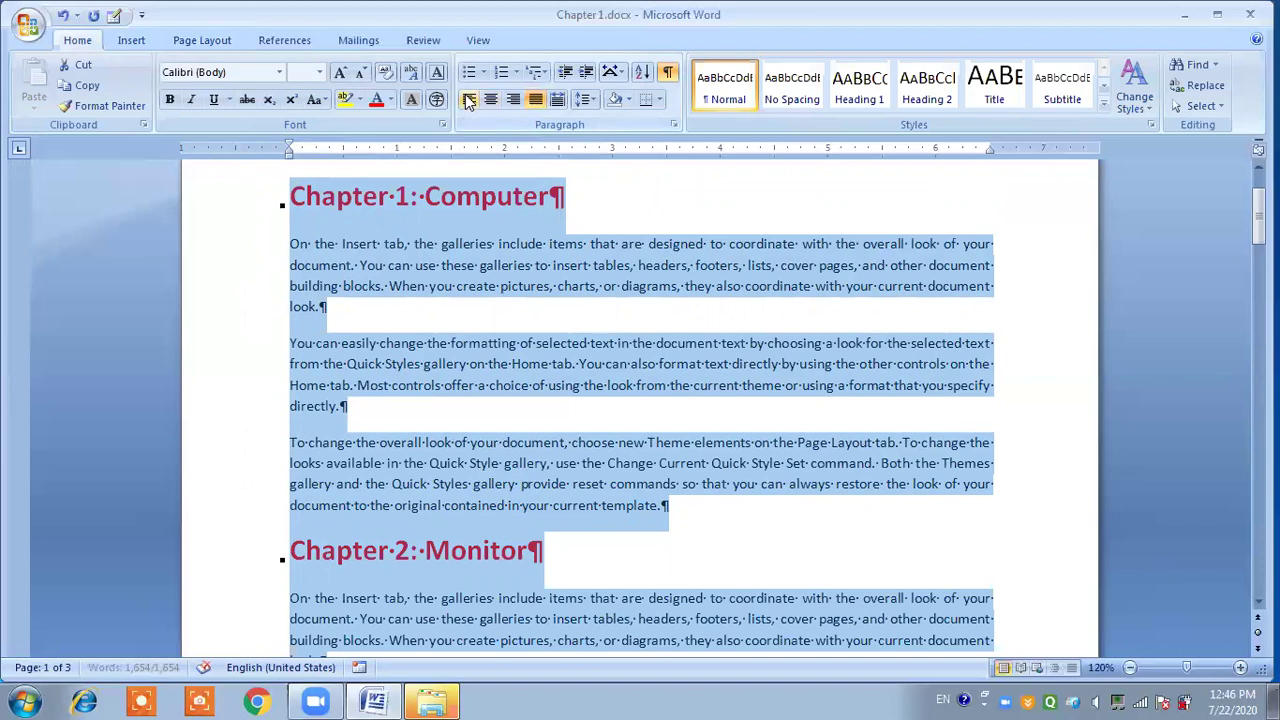
{"action": "left_click", "coordinate": [468, 100]}
{"action": "left_click", "coordinate": [478, 265]}
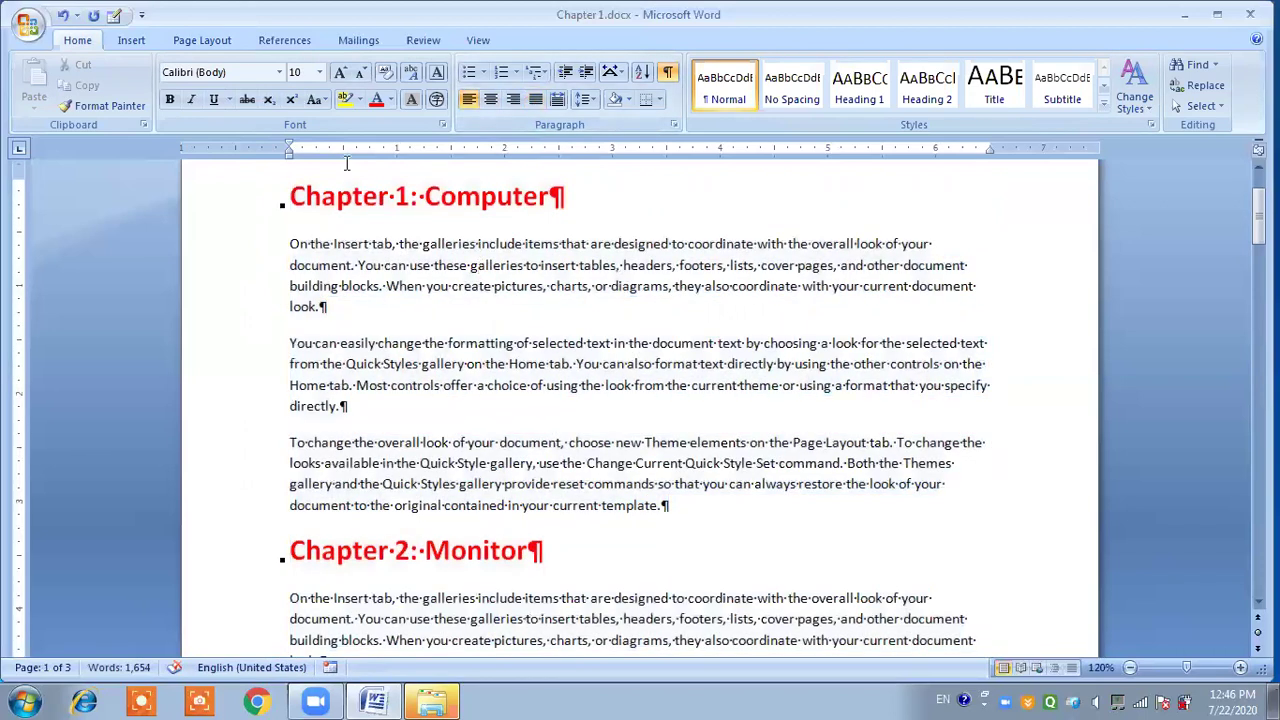
{"action": "left_click", "coordinate": [223, 39]}
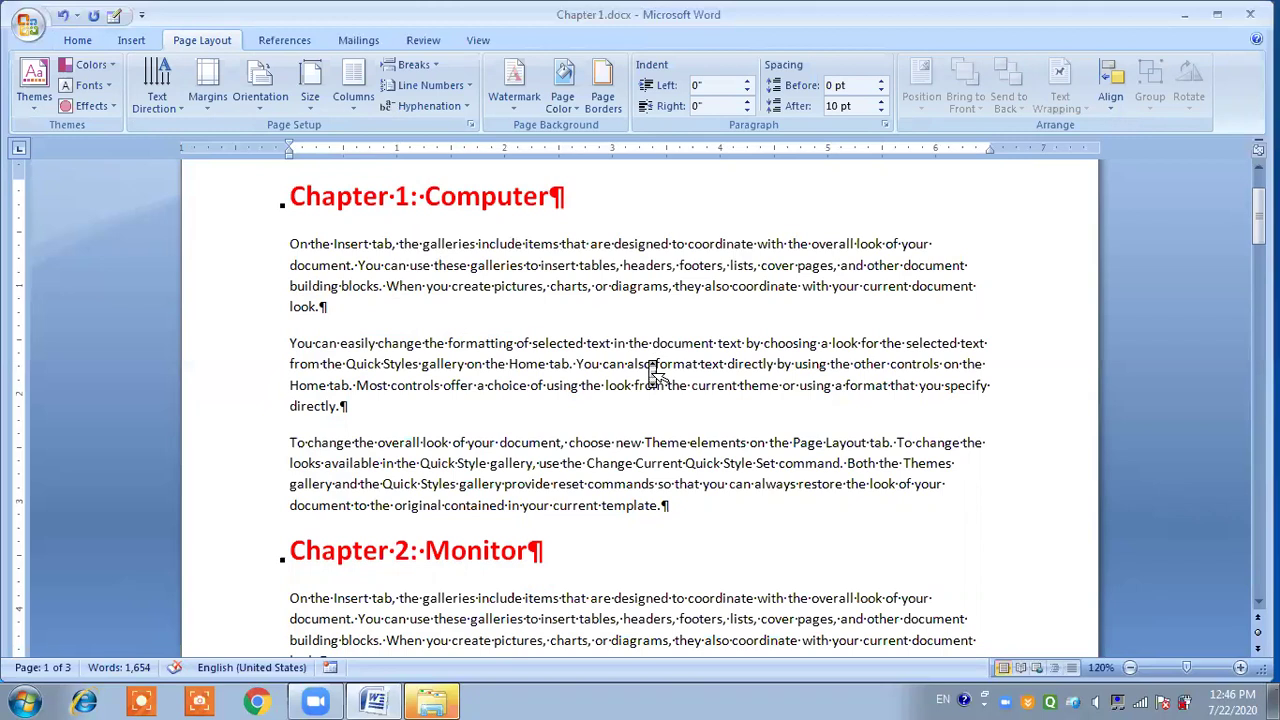
Step: Turn on Automatic hyphenation so words break as docu-ment and gal-lery at line ends
{"action": "scroll", "coordinate": [650, 360], "scroll_direction": "down", "scroll_amount": 1}
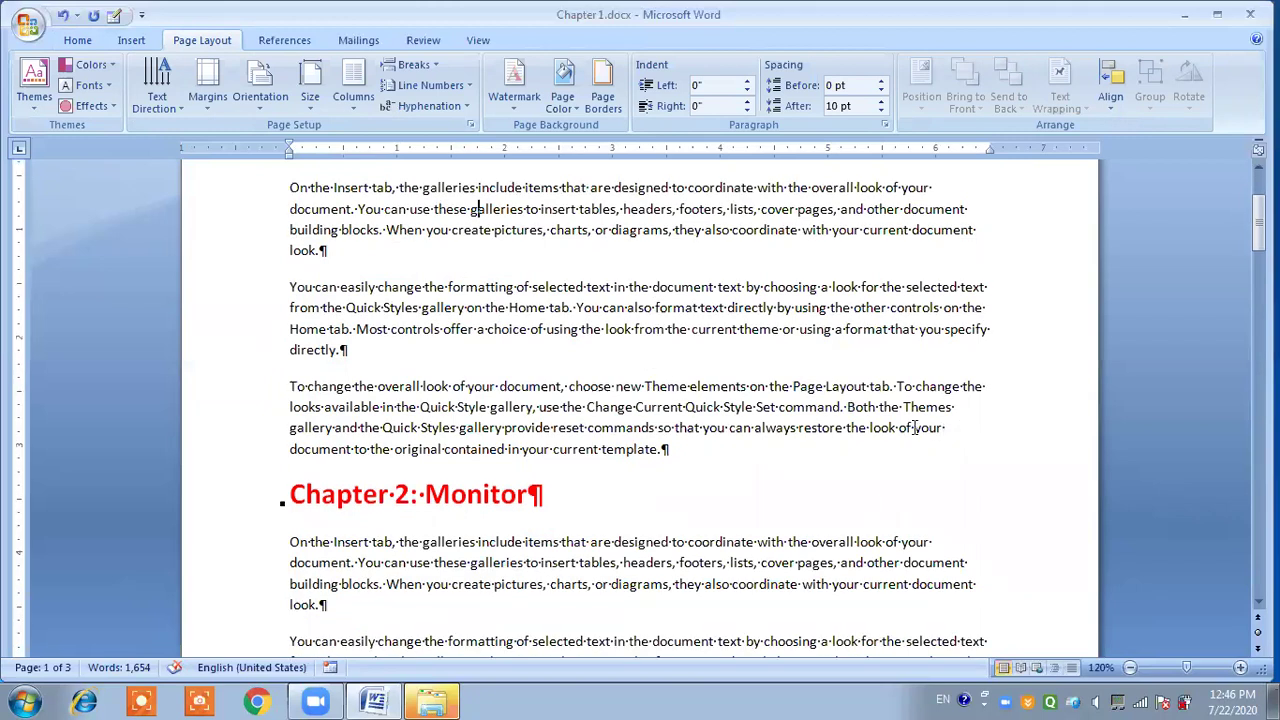
{"action": "left_click_drag", "start_coordinate": [349, 449], "coordinate": [292, 449]}
{"action": "left_click", "coordinate": [296, 449]}
{"action": "scroll", "coordinate": [630, 341], "scroll_direction": "up", "scroll_amount": 3}
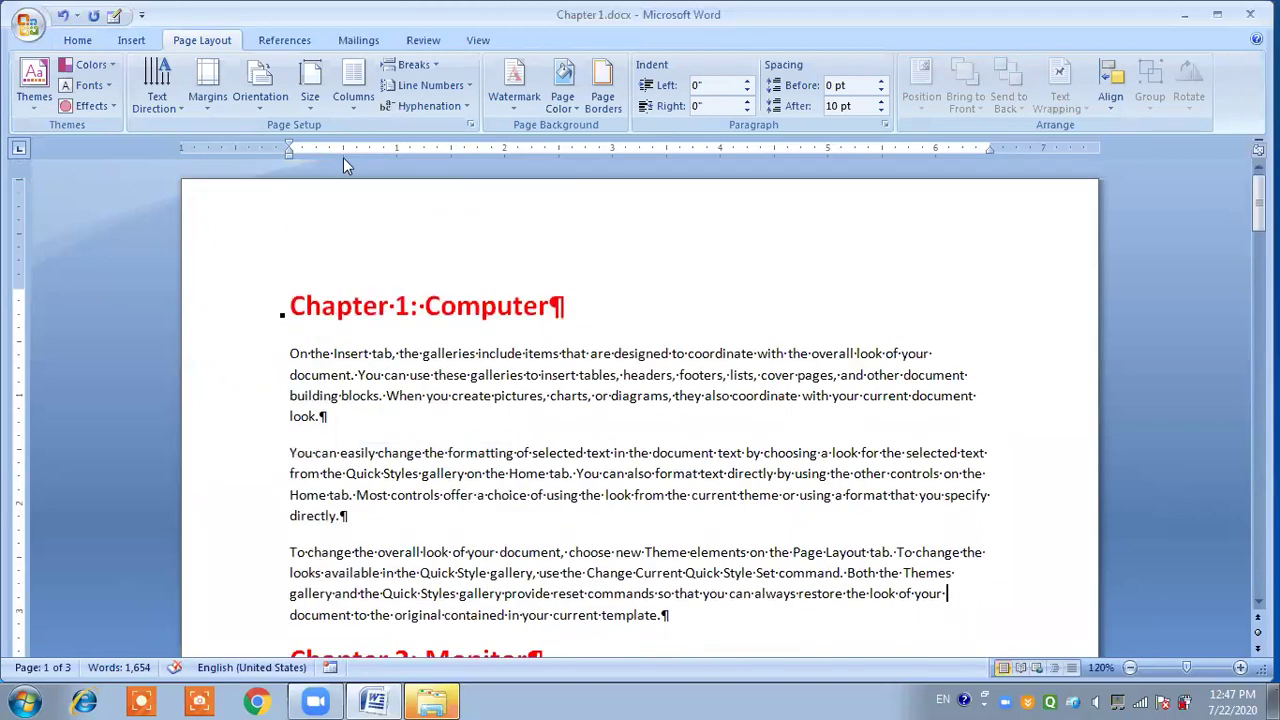
{"action": "left_click", "coordinate": [405, 113]}
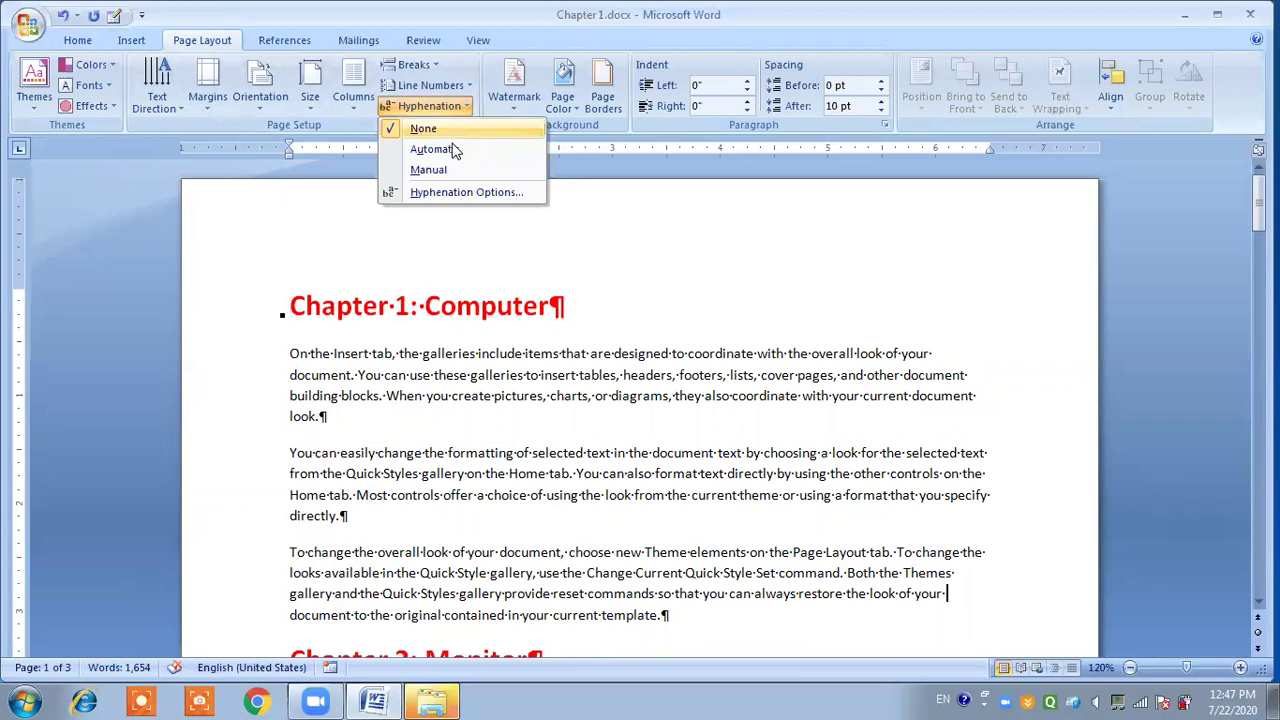
{"action": "left_click", "coordinate": [452, 150]}
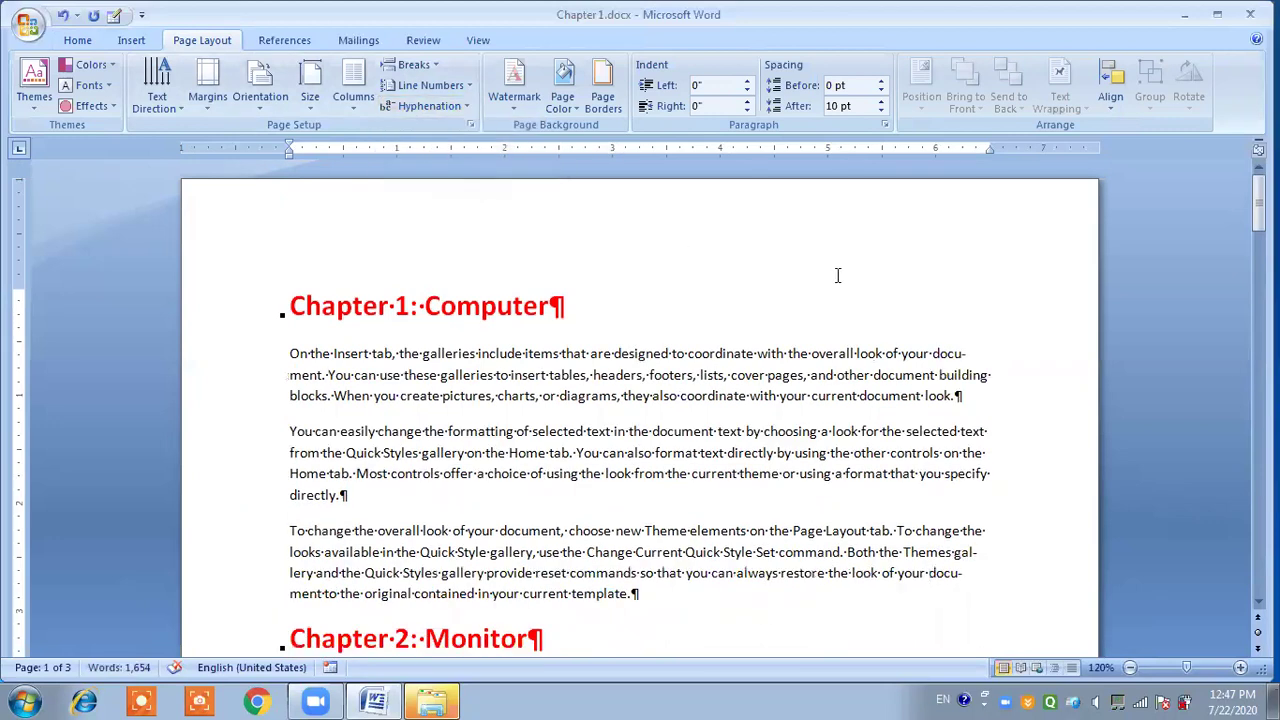
{"action": "scroll", "coordinate": [937, 305], "scroll_direction": "down", "scroll_amount": 1}
{"action": "left_click_drag", "start_coordinate": [935, 300], "coordinate": [970, 301]}
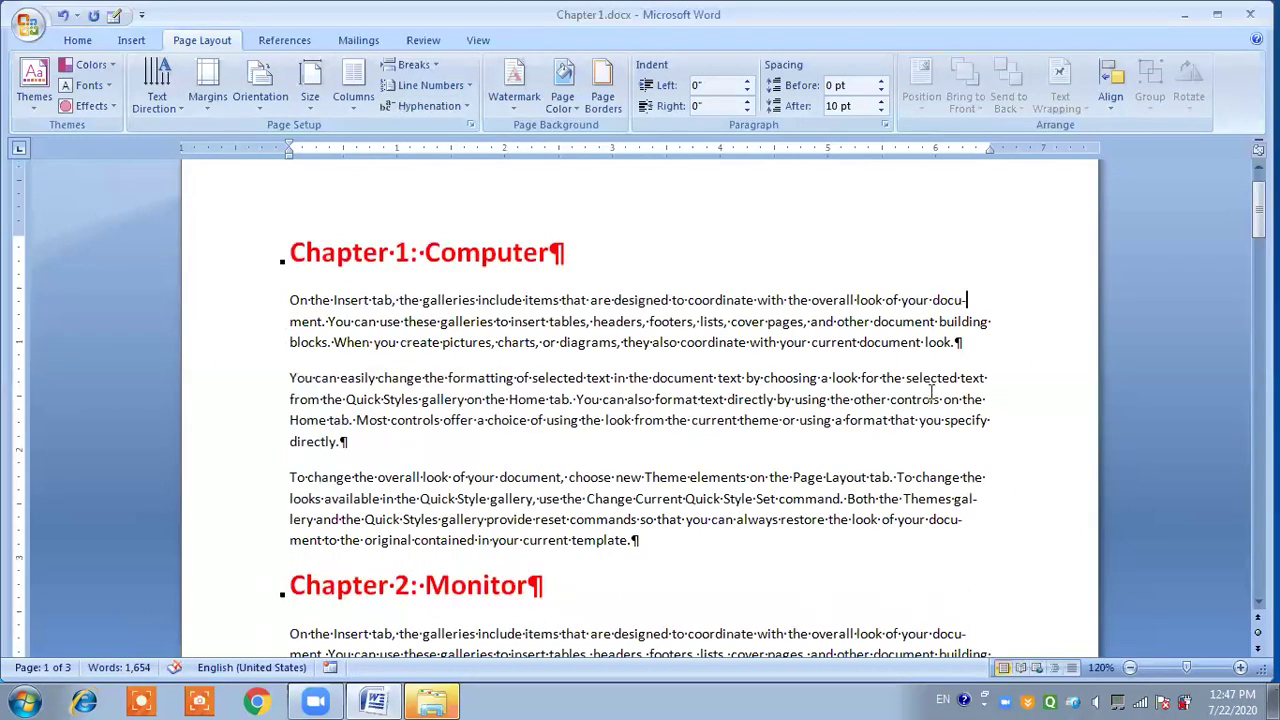
{"action": "left_click_drag", "start_coordinate": [952, 499], "coordinate": [1008, 510]}
{"action": "left_click", "coordinate": [1008, 510]}
Step: Set hyphenation to None, then start Manual hyphenation
{"action": "left_click", "coordinate": [428, 105]}
{"action": "left_click", "coordinate": [440, 132]}
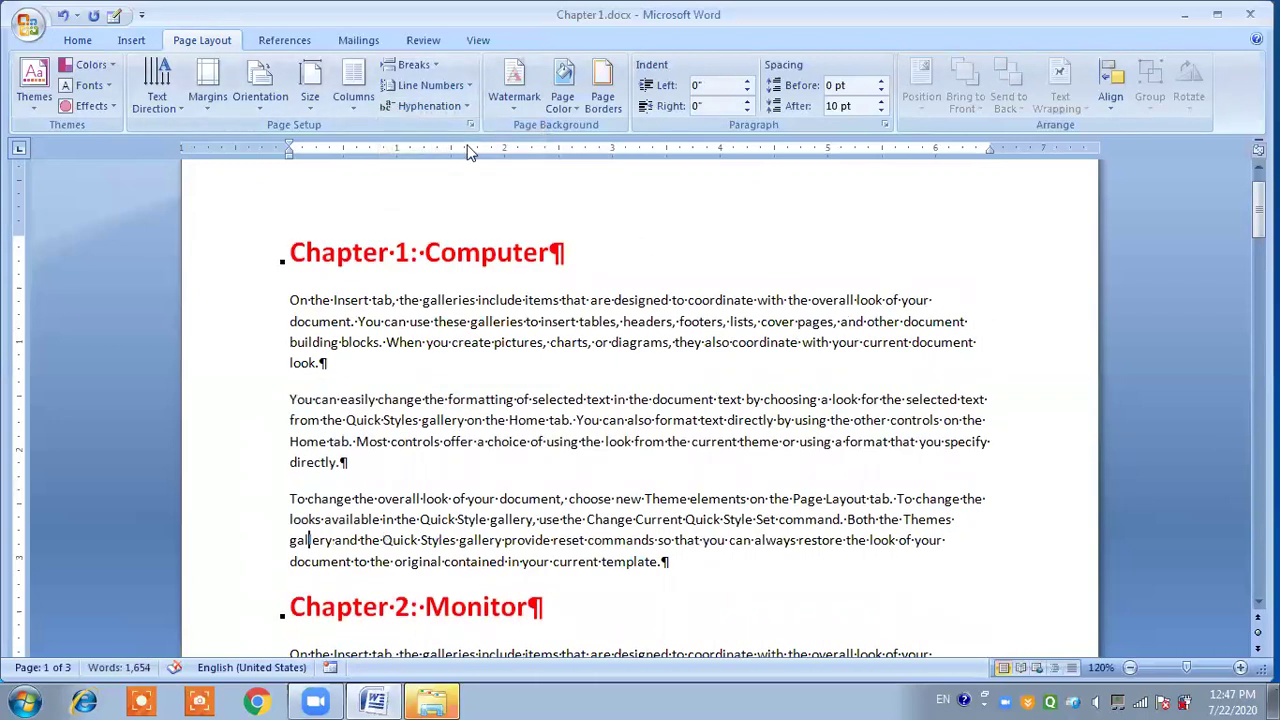
{"action": "left_click", "coordinate": [437, 107]}
{"action": "left_click", "coordinate": [437, 175]}
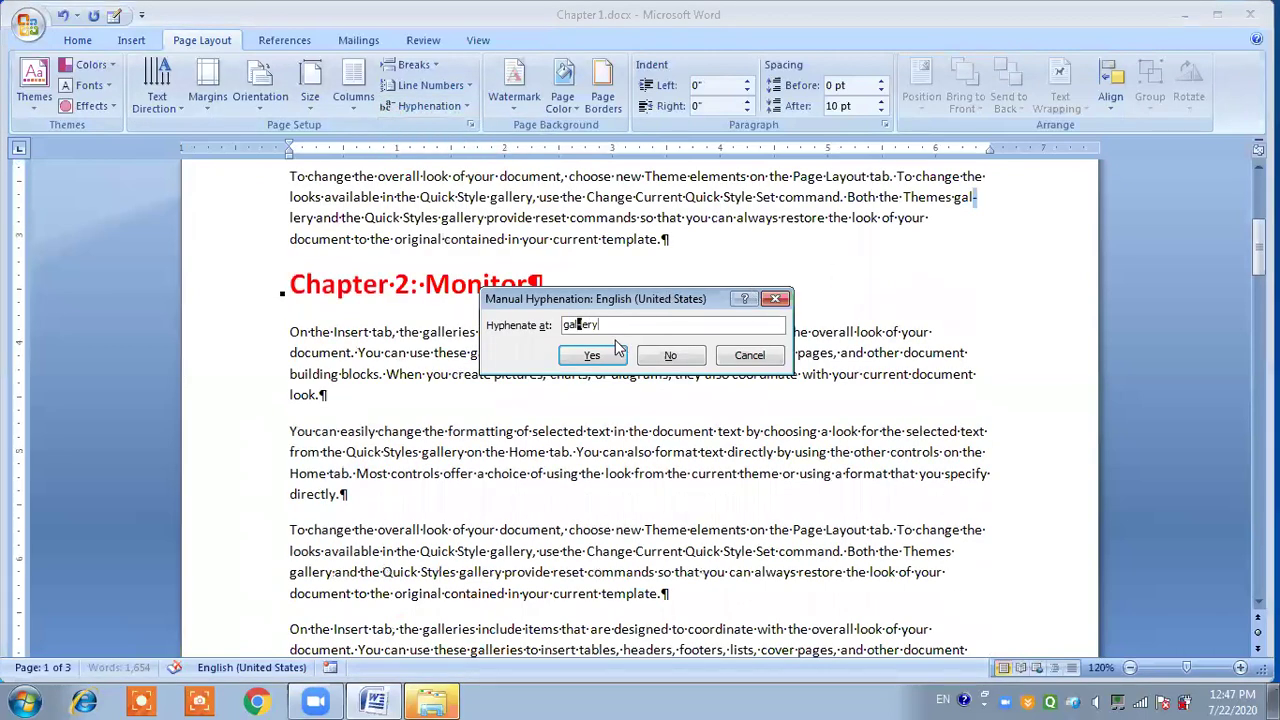
Step: Accept every proposed break, including gal-lery and doc-ument, and close the completion message
{"action": "left_click", "coordinate": [605, 355]}
{"action": "left_click", "coordinate": [605, 355]}
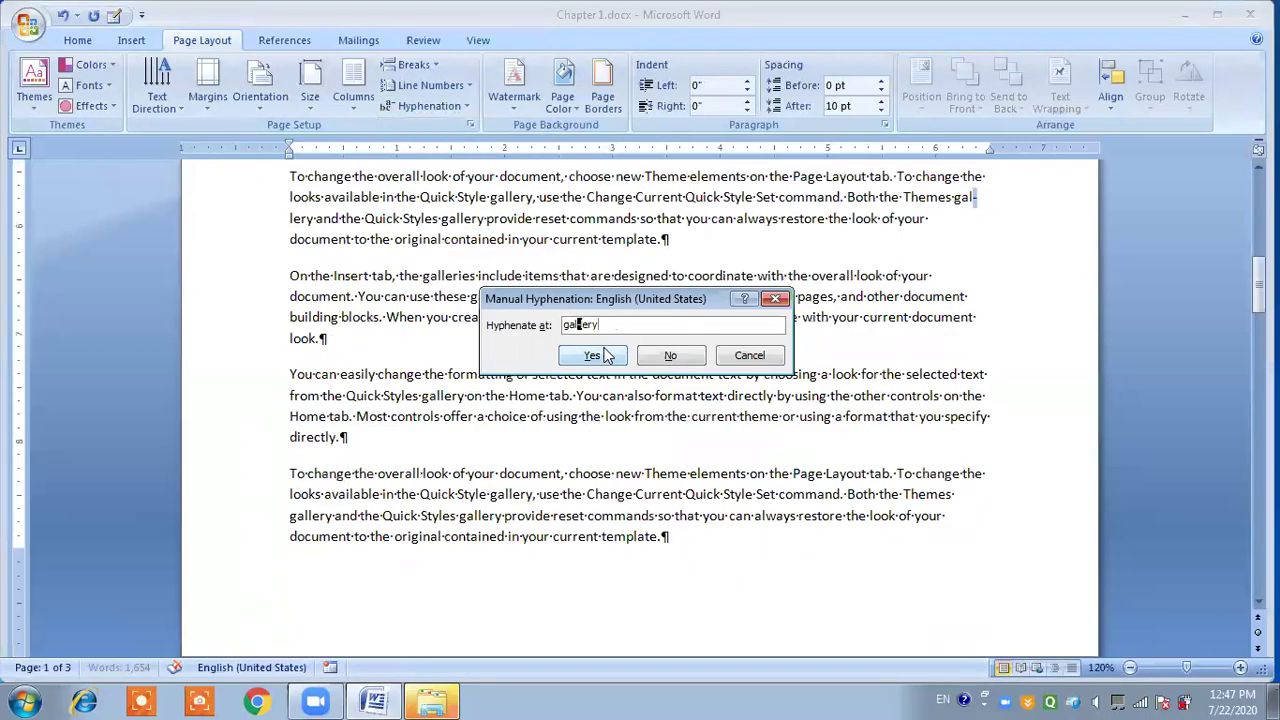
{"action": "left_click", "coordinate": [605, 355]}
{"action": "left_click", "coordinate": [605, 355]}
{"action": "left_click", "coordinate": [605, 355]}
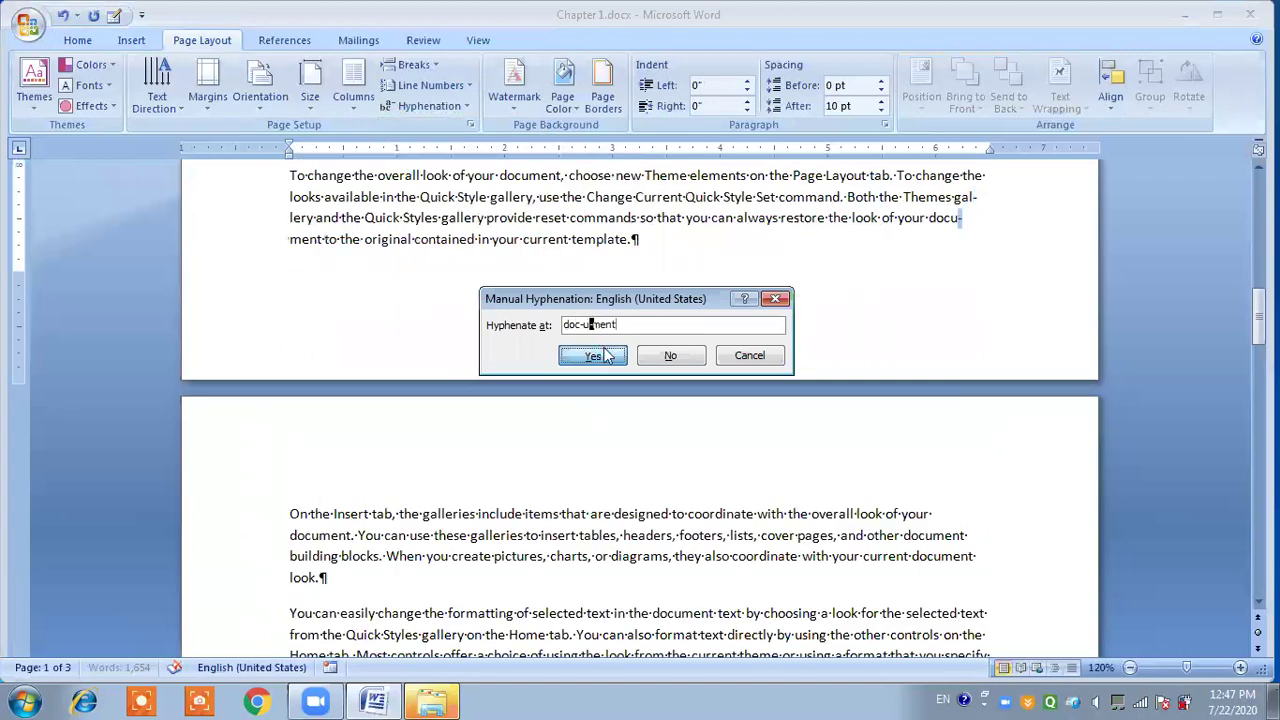
{"action": "left_click", "coordinate": [605, 355]}
{"action": "left_click", "coordinate": [605, 355]}
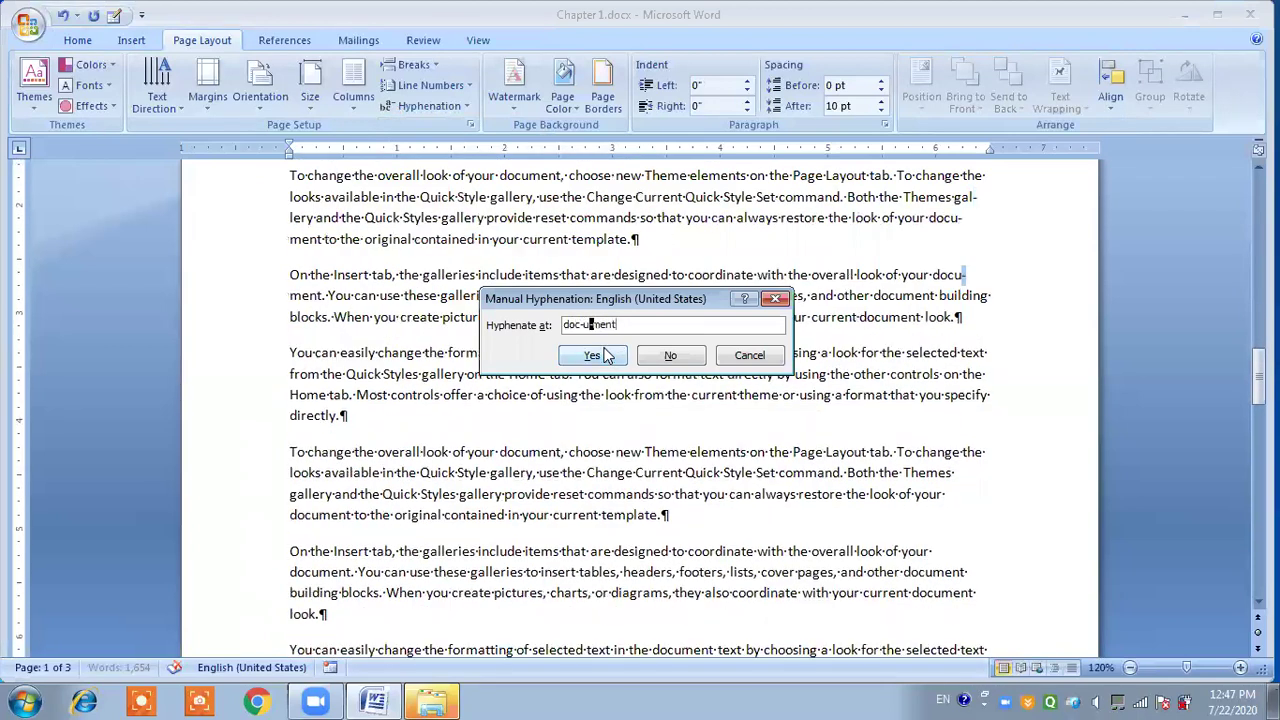
{"action": "left_click", "coordinate": [605, 355]}
{"action": "left_click", "coordinate": [605, 355]}
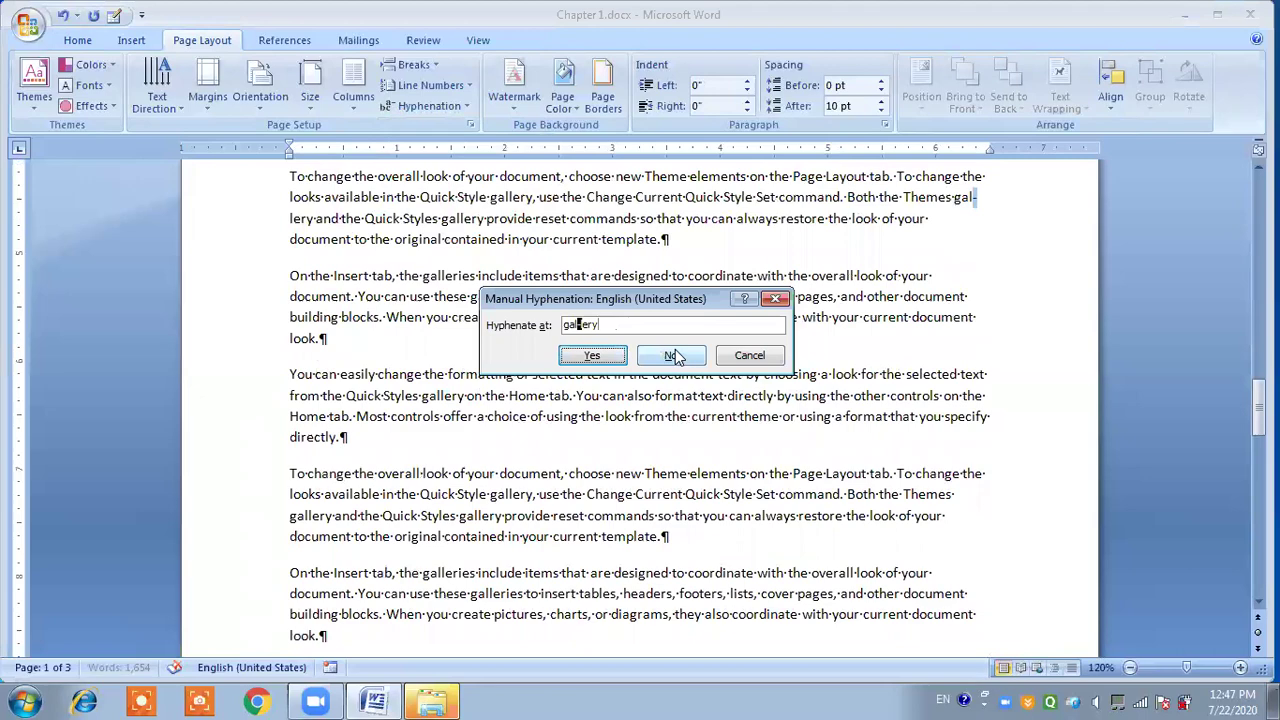
{"action": "left_click", "coordinate": [676, 358]}
{"action": "left_click", "coordinate": [670, 356]}
{"action": "left_click", "coordinate": [597, 360]}
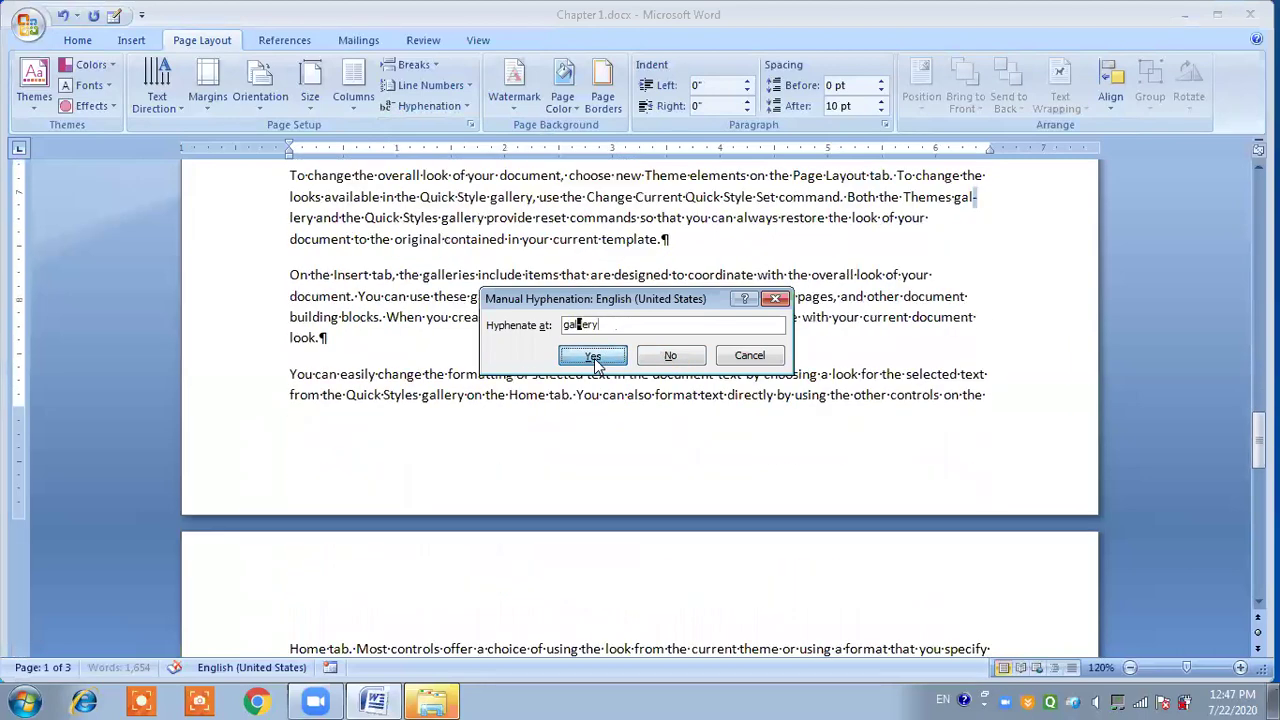
{"action": "left_click", "coordinate": [593, 356]}
{"action": "left_click", "coordinate": [593, 356]}
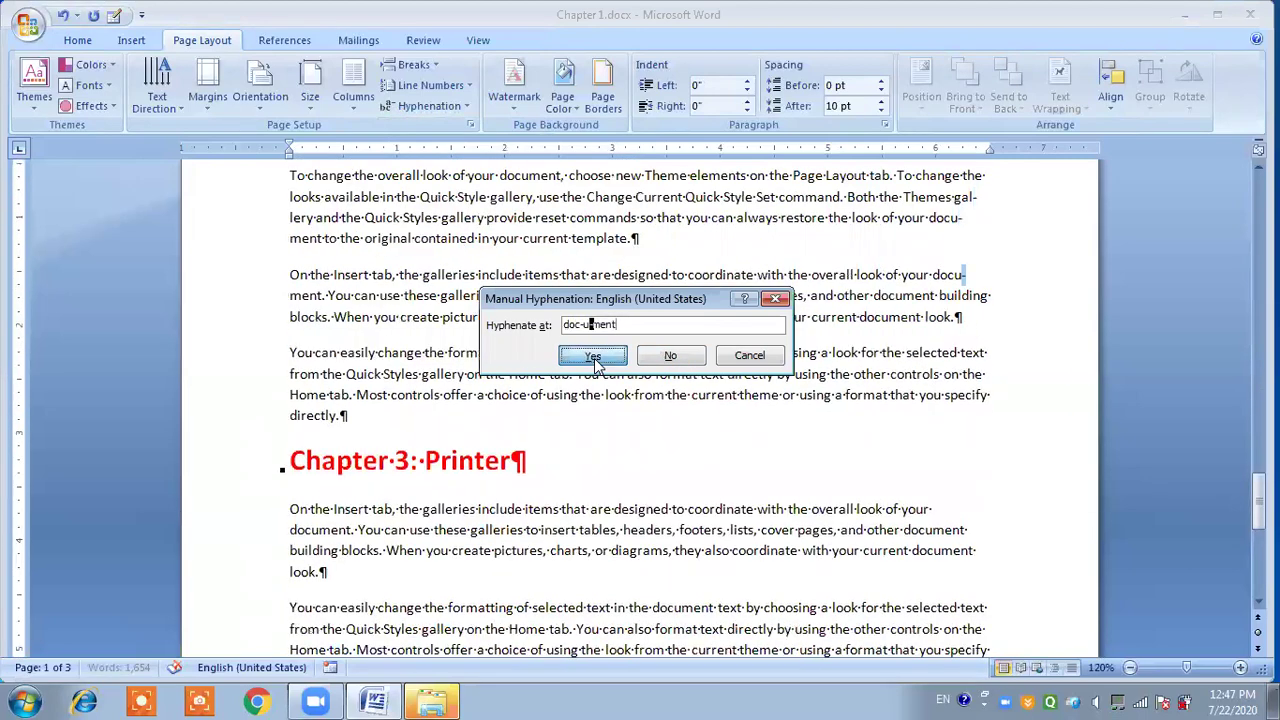
{"action": "left_click", "coordinate": [593, 356]}
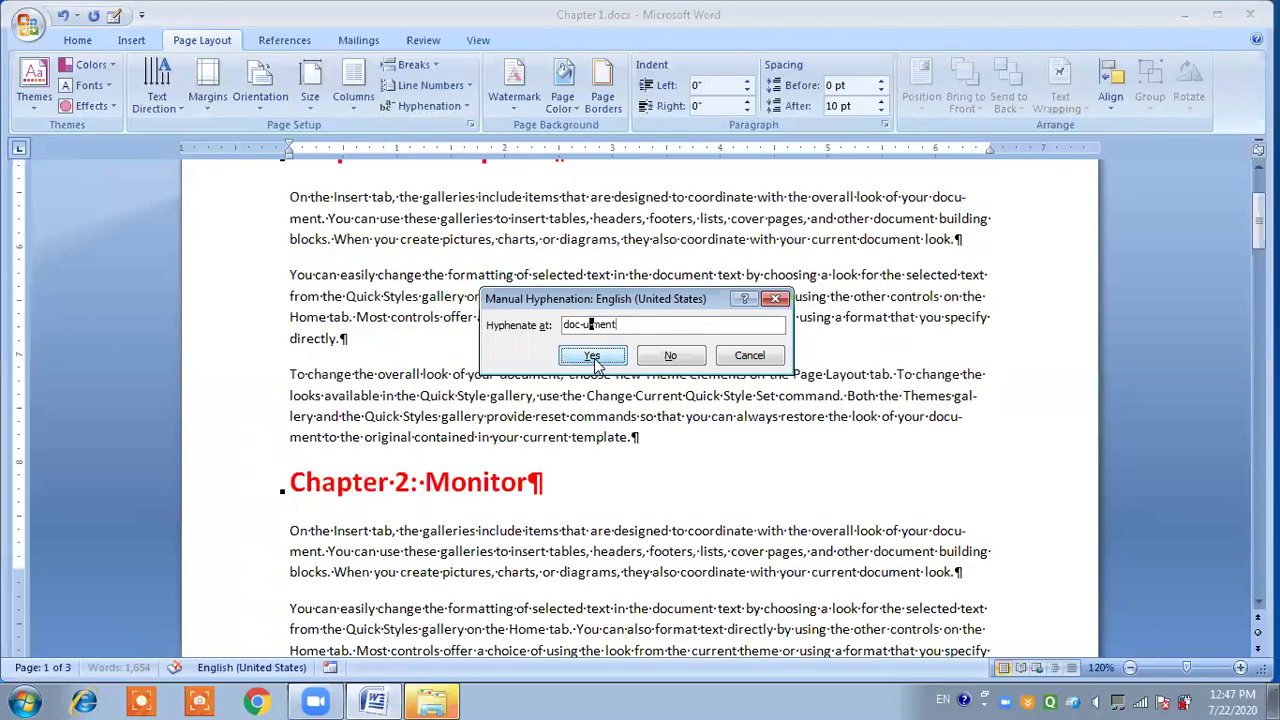
{"action": "left_click", "coordinate": [594, 358]}
{"action": "left_click", "coordinate": [648, 396]}
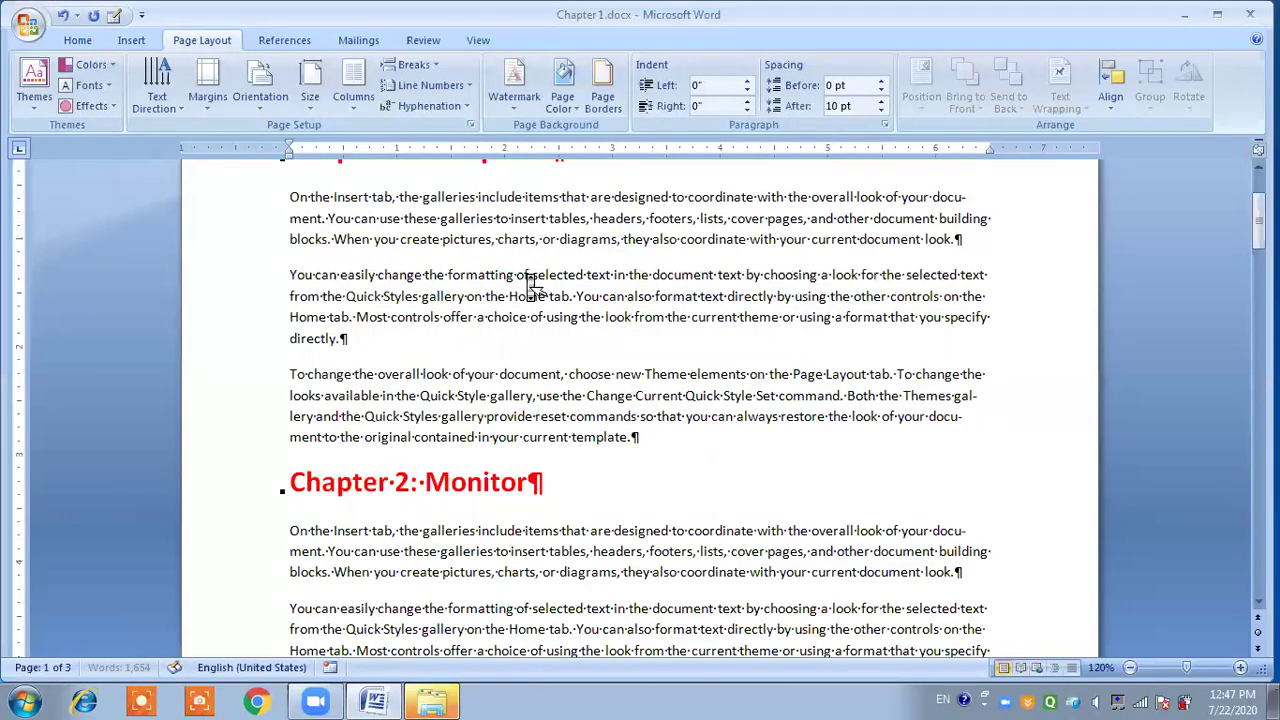
{"action": "left_click", "coordinate": [429, 105]}
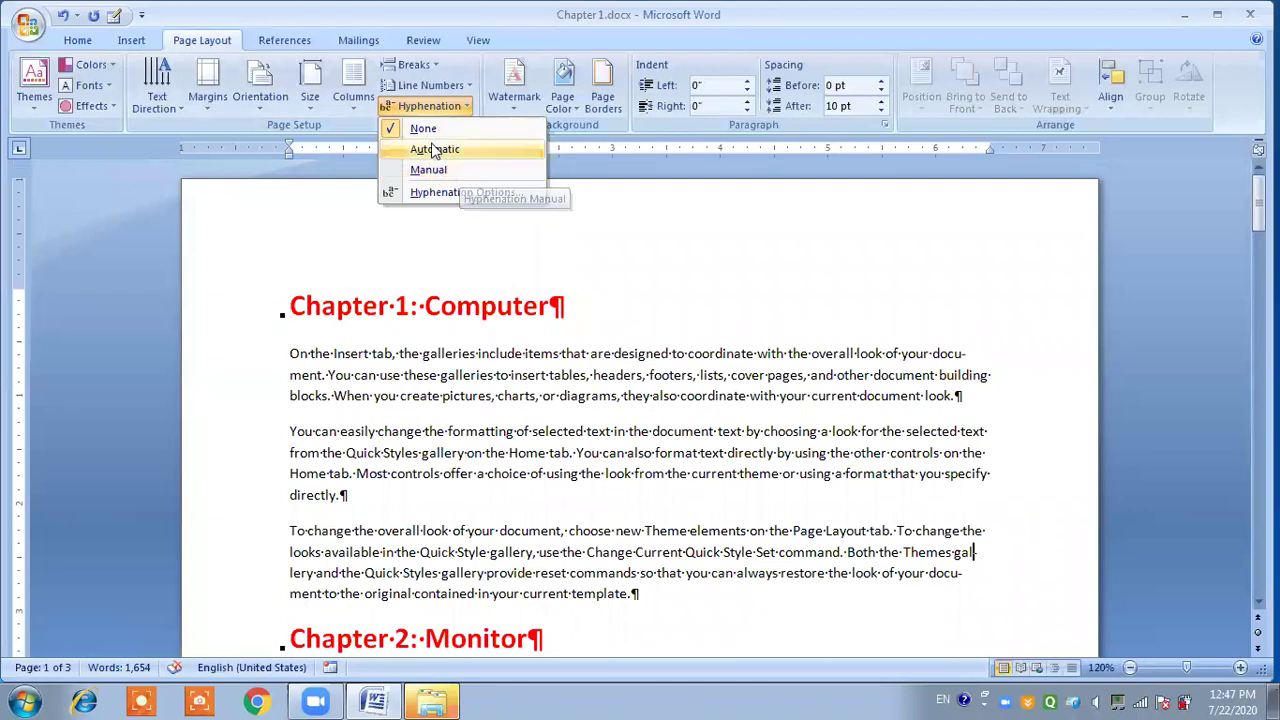
Step: Delete the manual hyphen in docu-ment so the word is whole again
{"action": "left_click", "coordinate": [425, 130]}
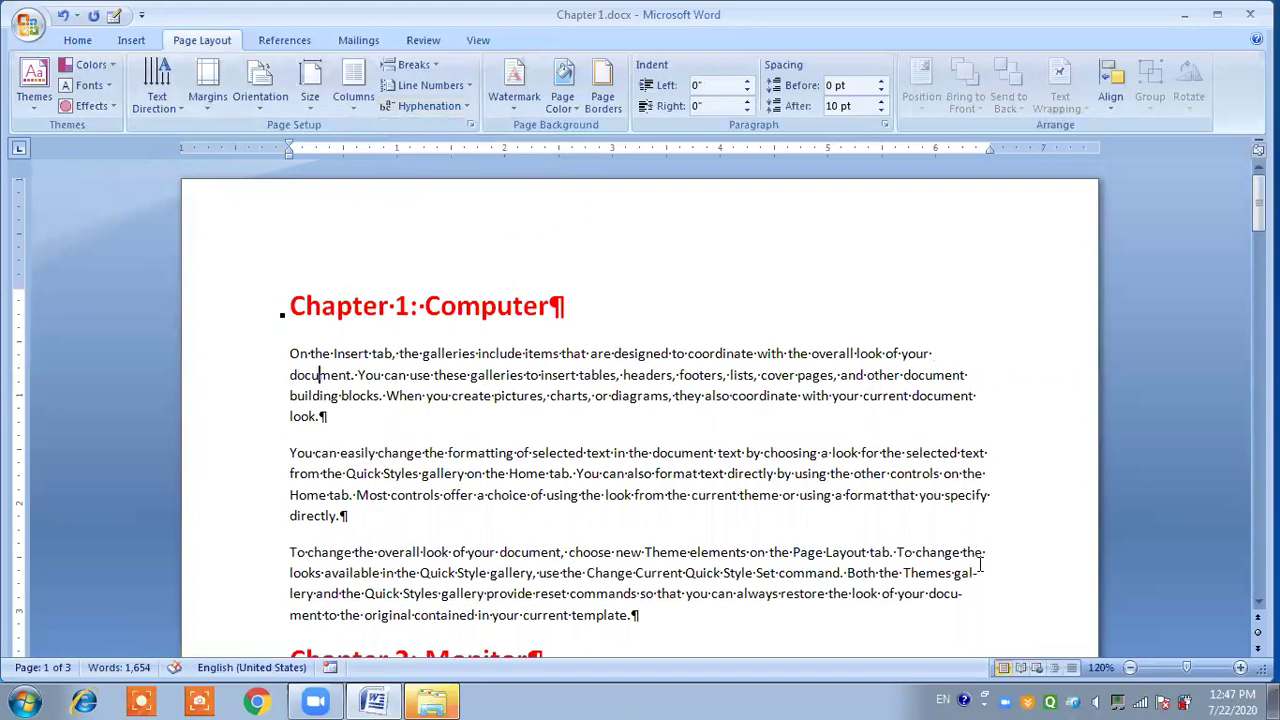
{"action": "left_click", "coordinate": [989, 593]}
{"action": "key", "text": "BackSpace"}
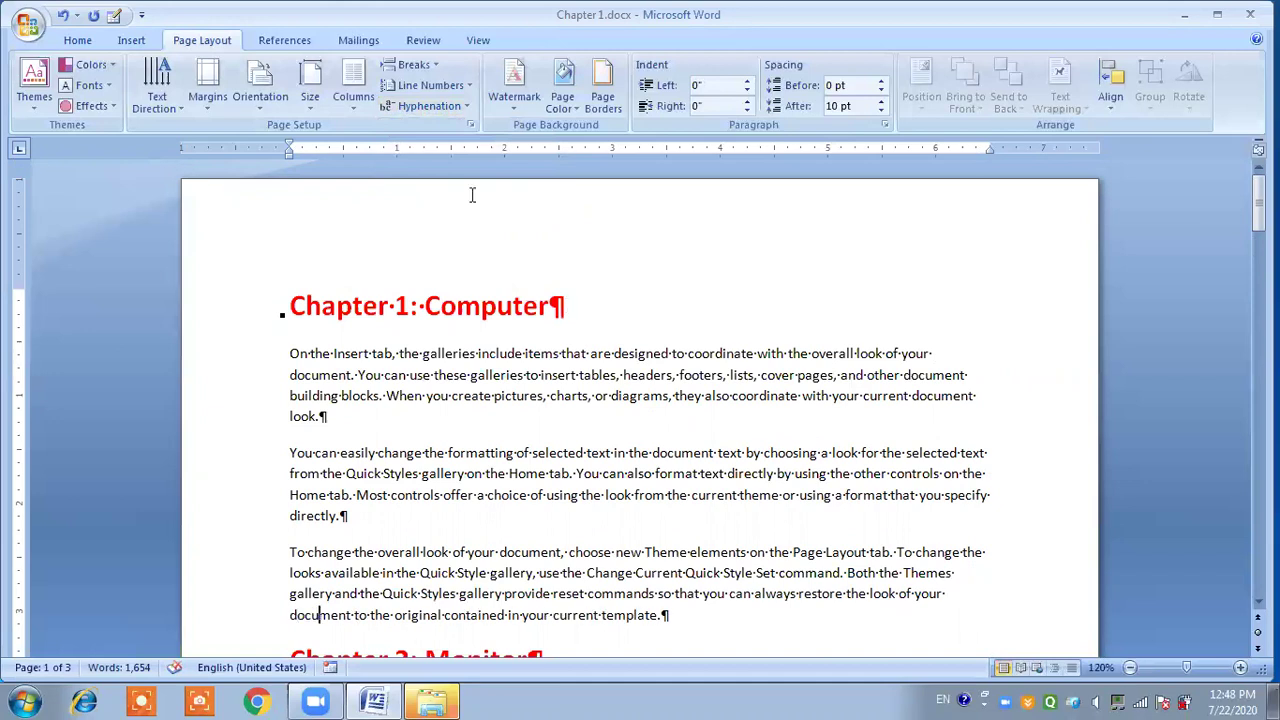
Step: Briefly switch hyphenation to Automatic, then set it back to None
{"action": "left_click", "coordinate": [428, 106]}
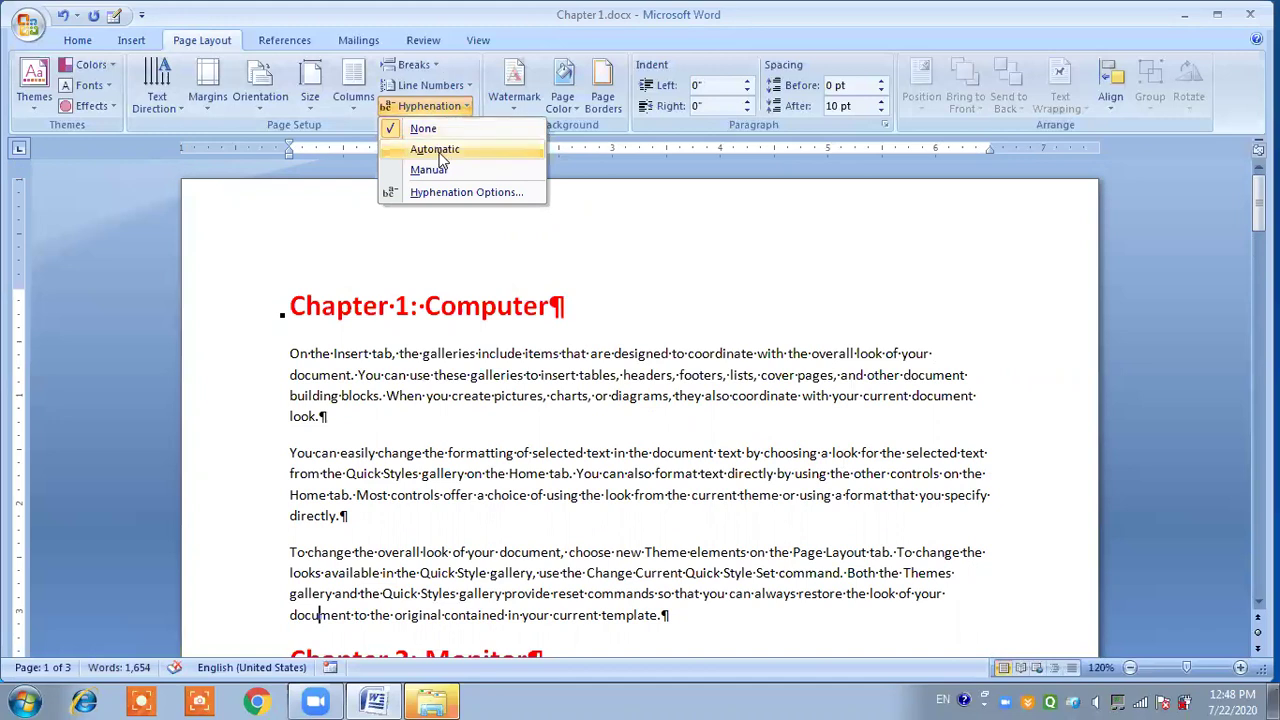
{"action": "left_click", "coordinate": [440, 158]}
{"action": "left_click", "coordinate": [416, 108]}
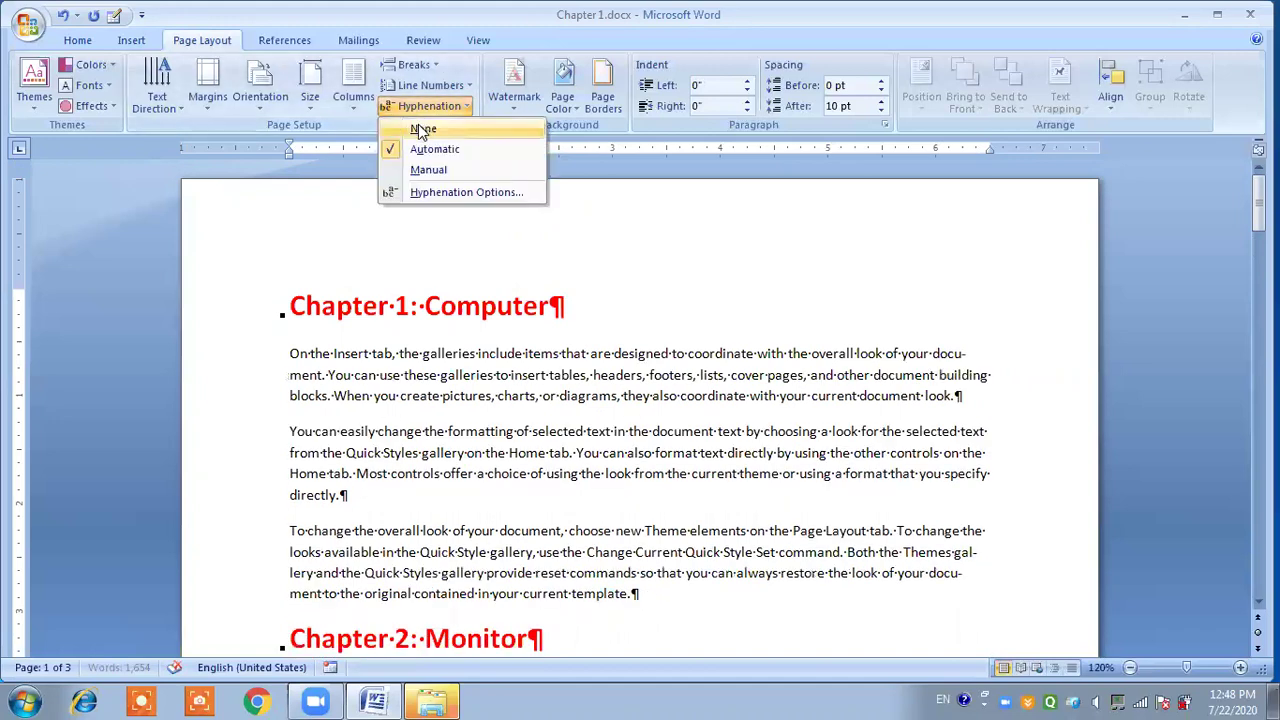
{"action": "left_click", "coordinate": [418, 128]}
{"action": "left_click", "coordinate": [422, 106]}
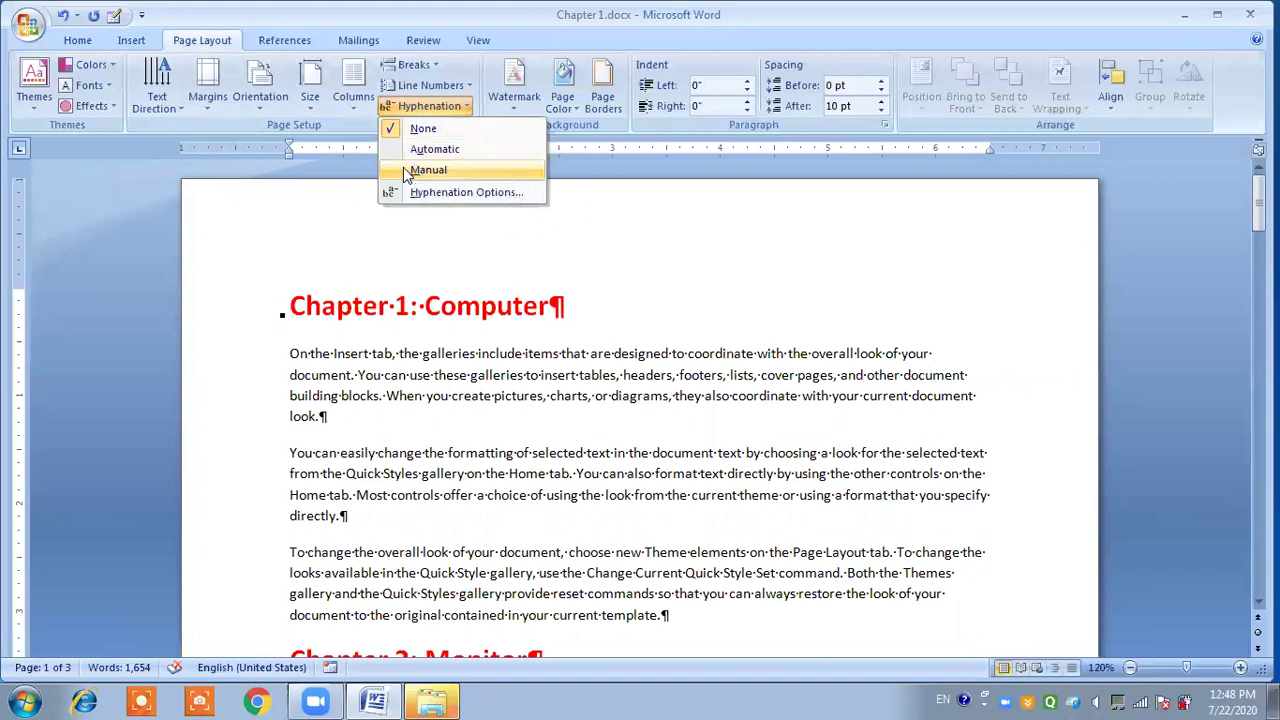
{"action": "left_click", "coordinate": [442, 279]}
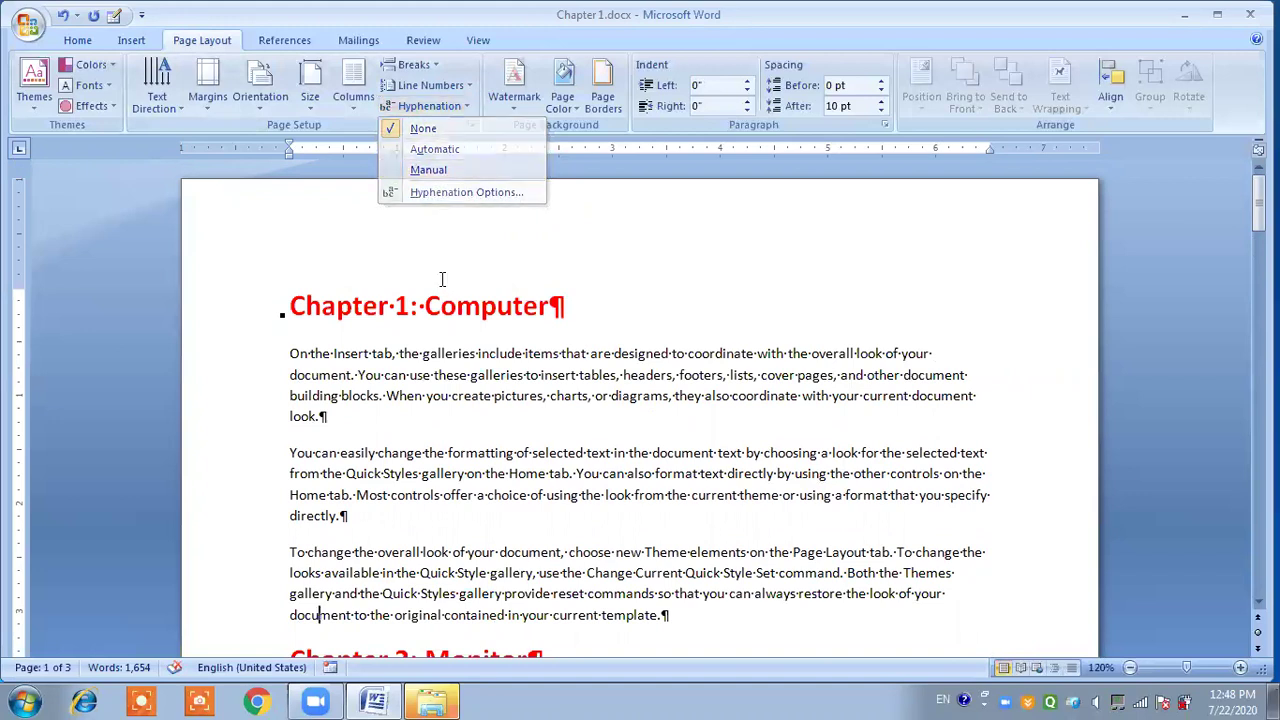